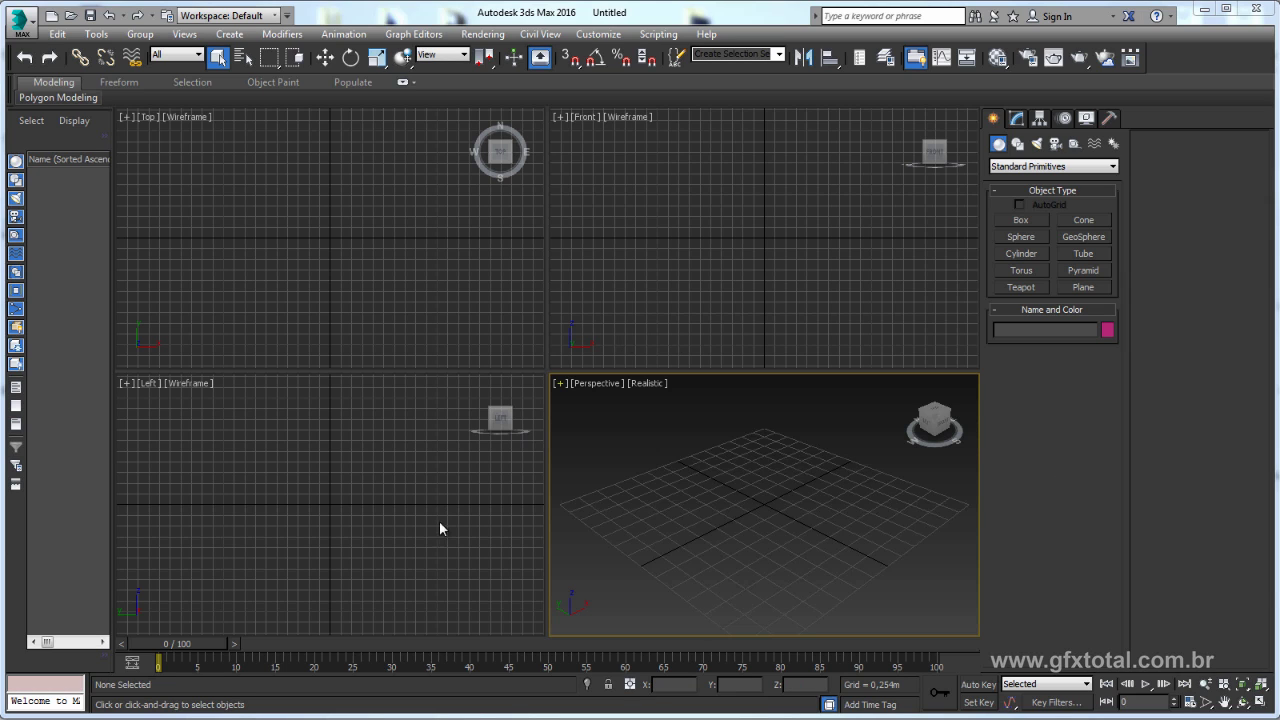
Bring up the 'Tutorial 3ds Max - Lata de conservas' folder and place it over the viewports.
left_click(350, 680)
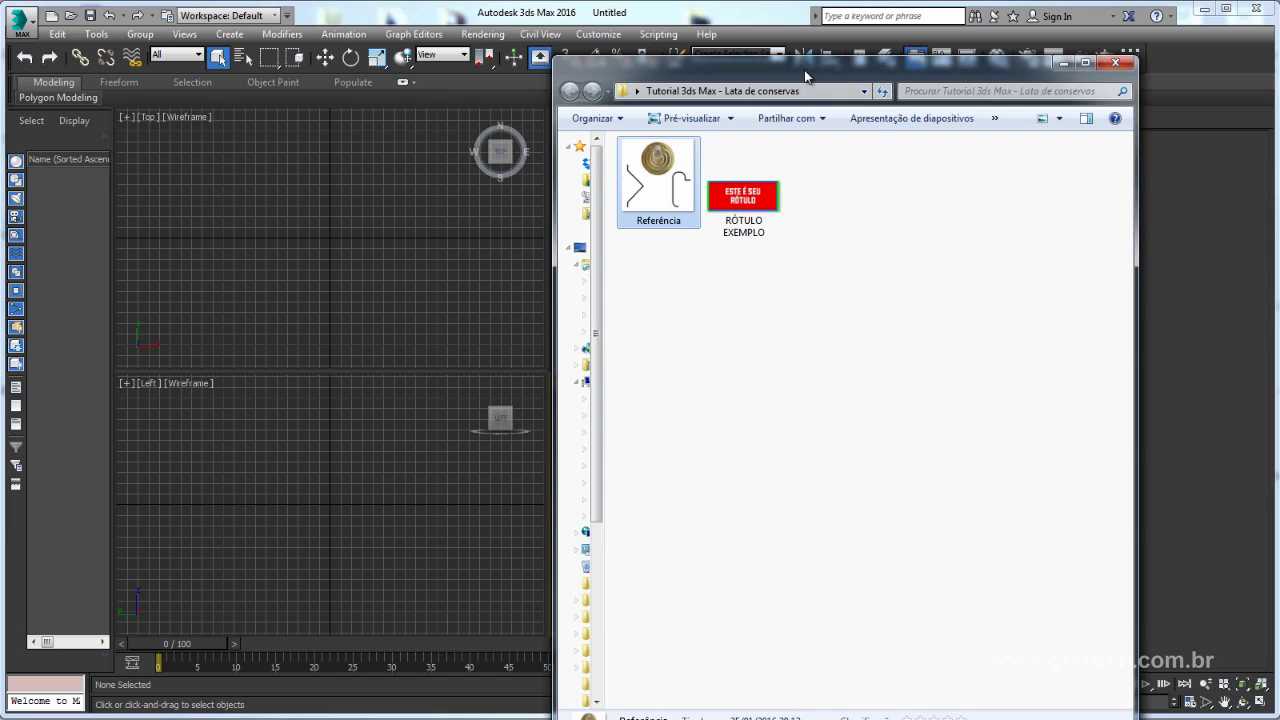
mouse_move(811, 61)
left_mouse_down()
mouse_move(824, 235)
mouse_move(649, 152)
left_mouse_up()
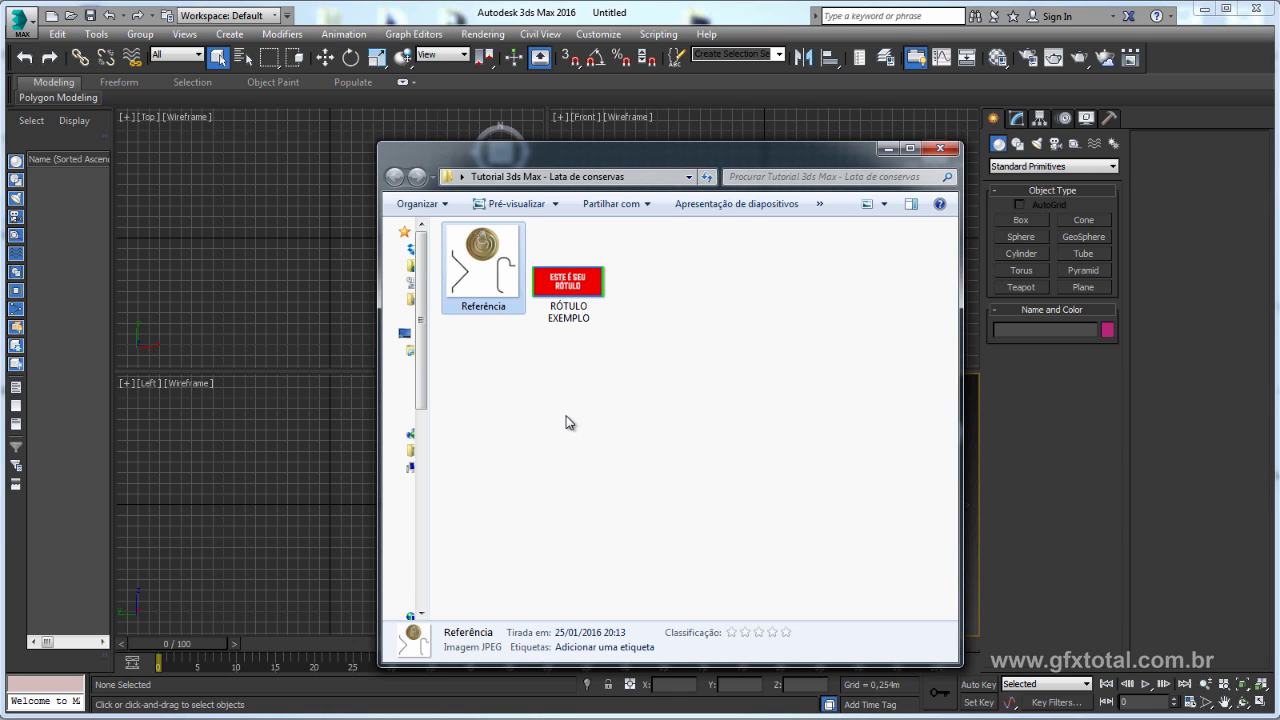
double_click(492, 289)
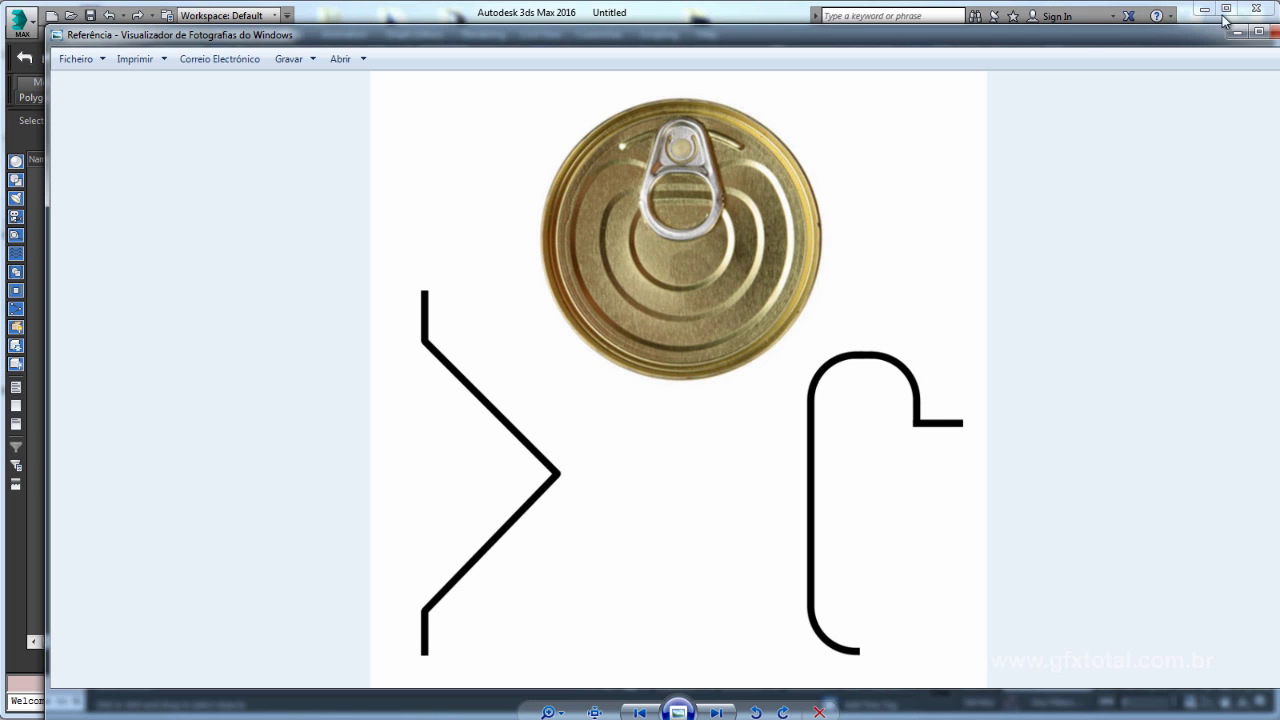
left_click(1266, 29)
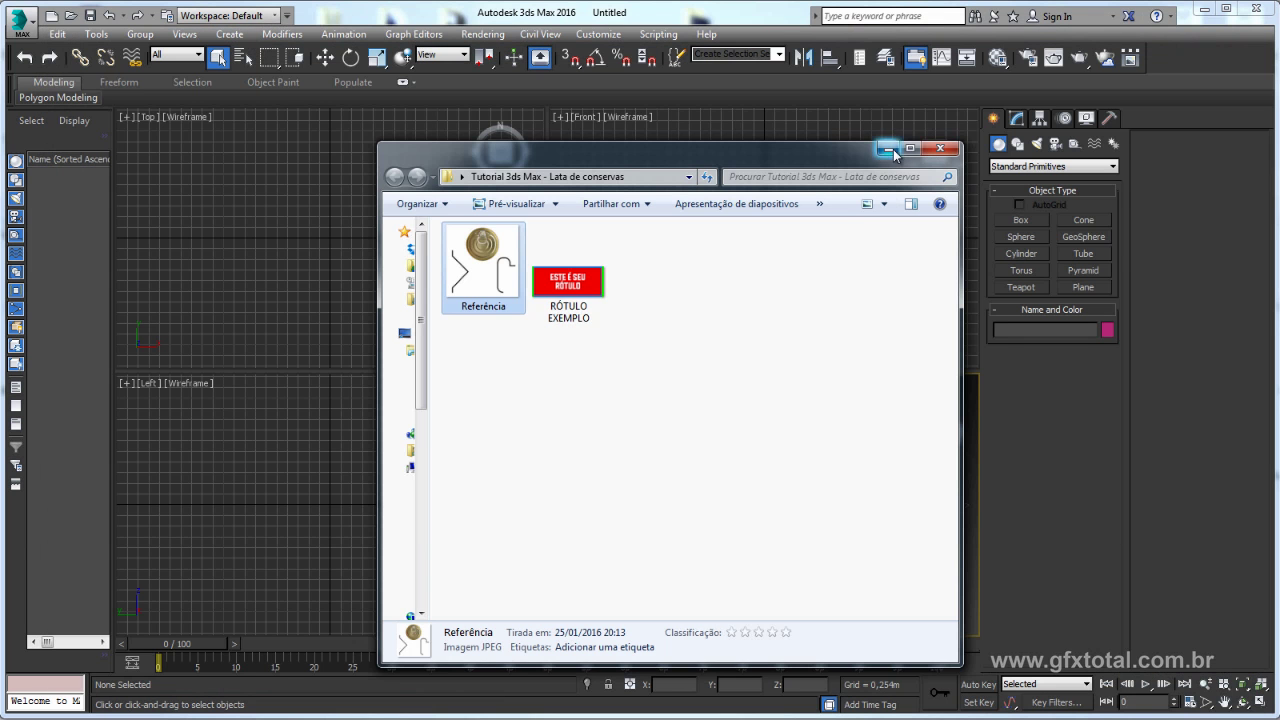
Maximize the Perspective view and draw a 5.107m square plane shown with edged faces.
left_click(886, 148)
middle_click_drag(788, 499, 774, 517, "alt")
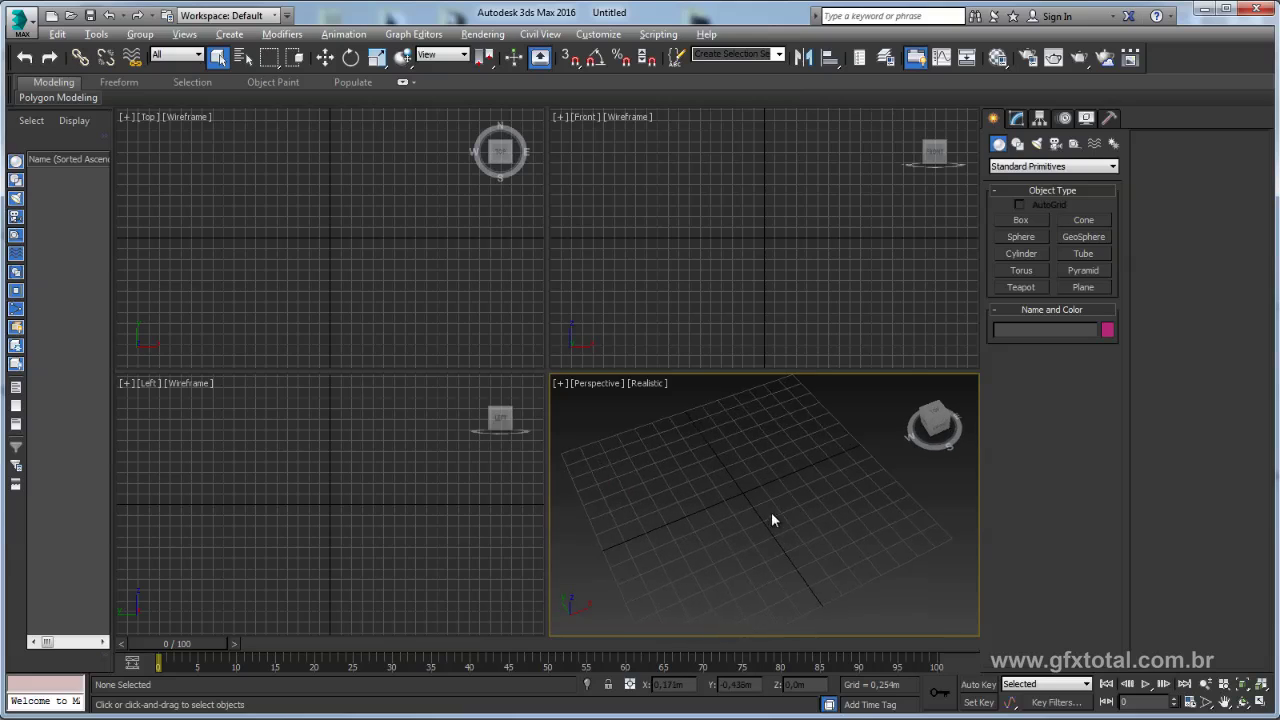
left_click(1259, 703)
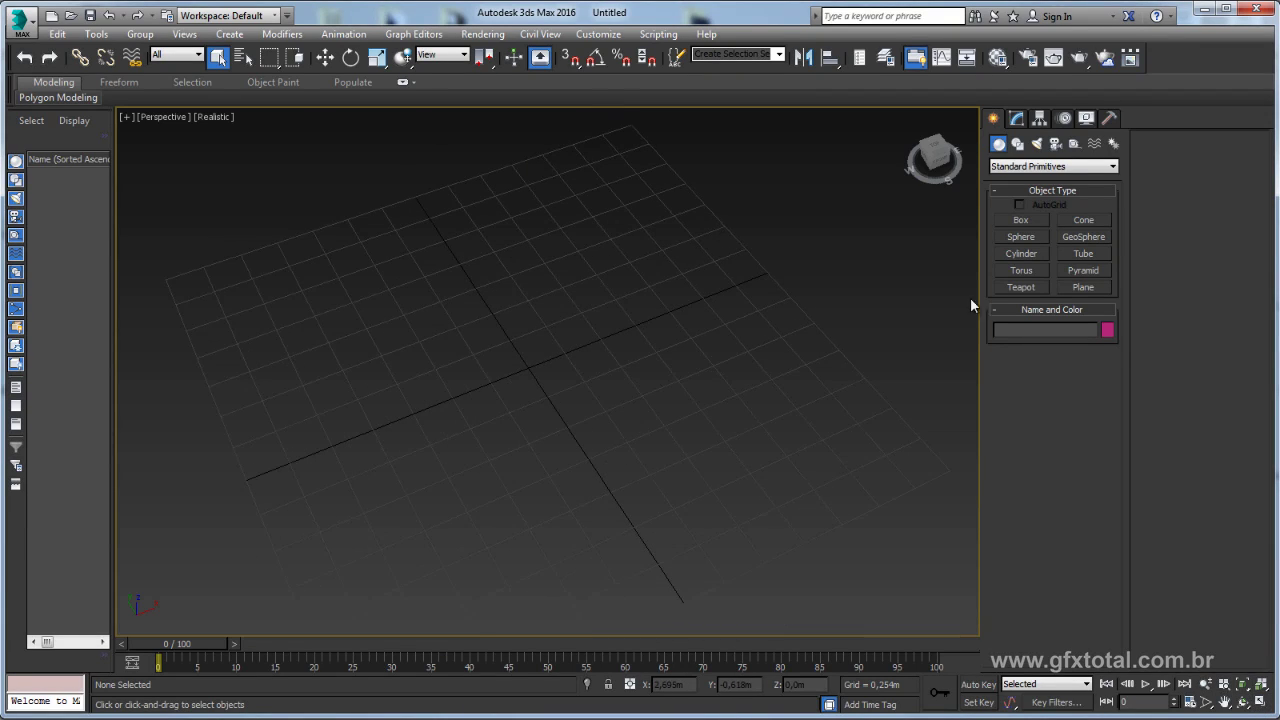
left_click(1078, 287)
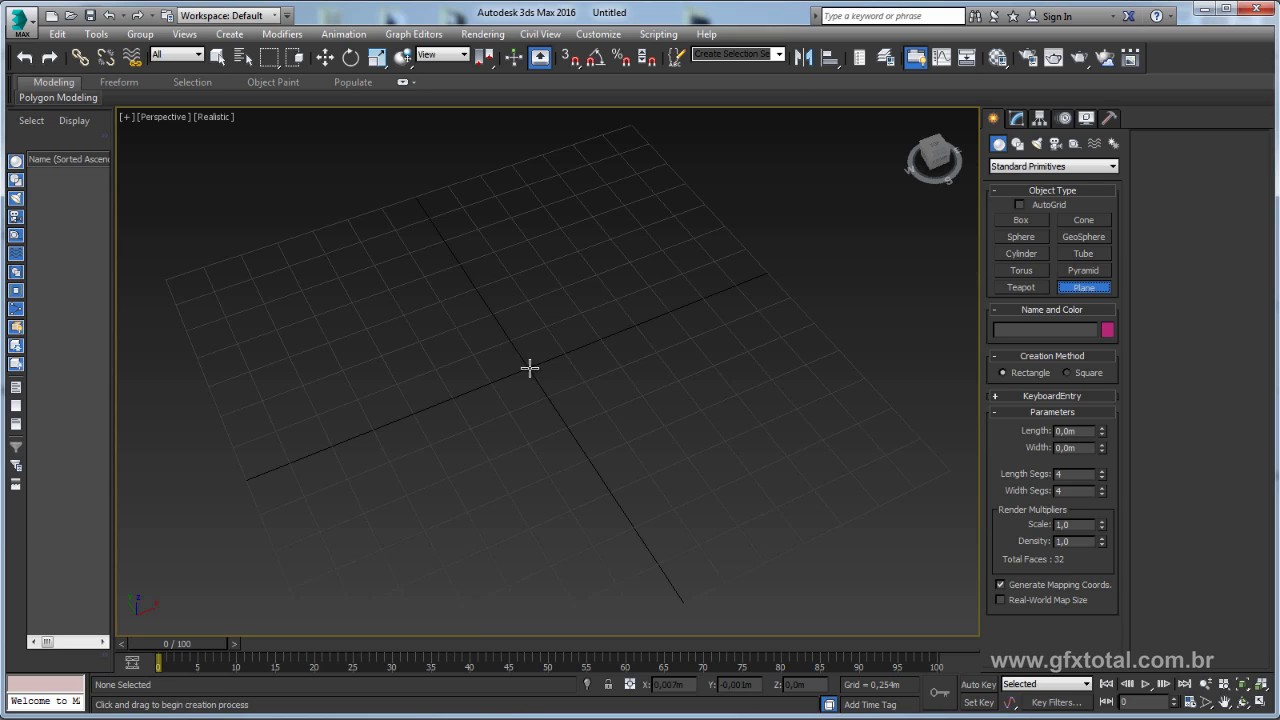
mouse_move(529, 368)
left_mouse_down()
mouse_move(667, 461)
mouse_move(640, 435)
mouse_move(796, 597)
mouse_move(828, 557)
left_mouse_up()
scroll(717, 406, "down", 4)
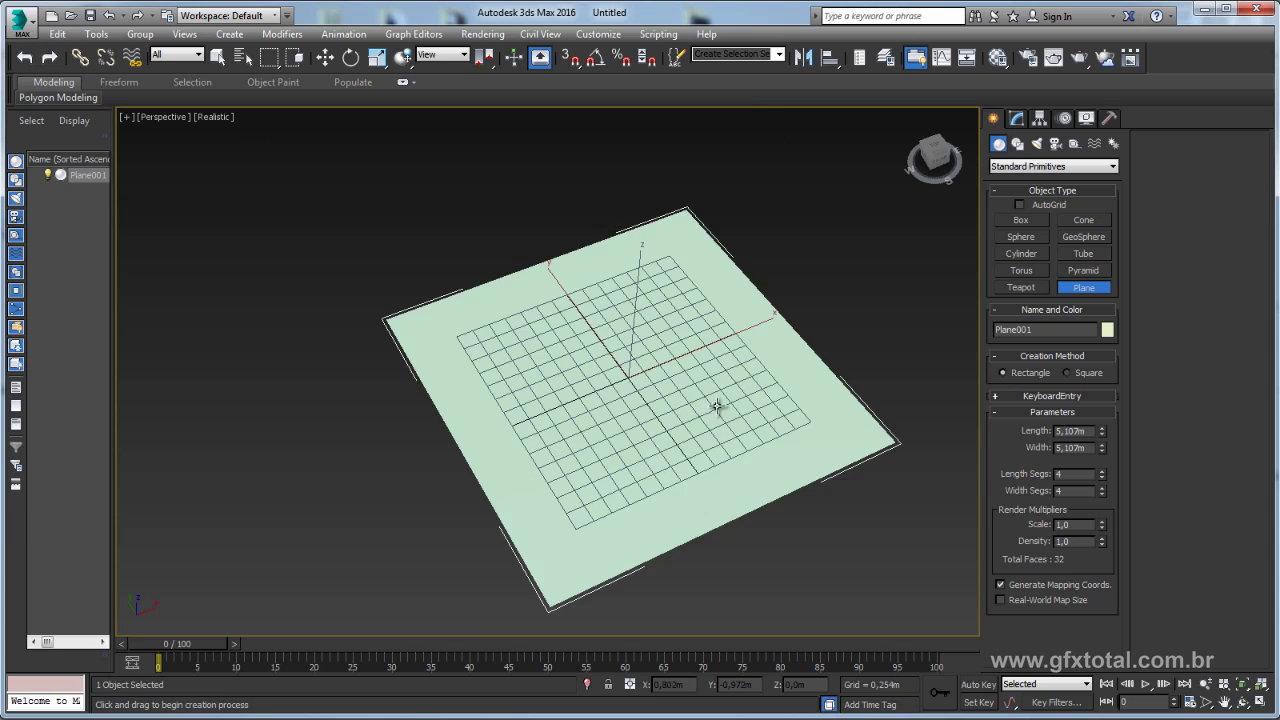
key("g")
mouse_move(640, 420)
middle_mouse_down("alt")
mouse_move(651, 371)
mouse_move(660, 420)
middle_mouse_up("alt")
scroll(660, 420, "up", 3)
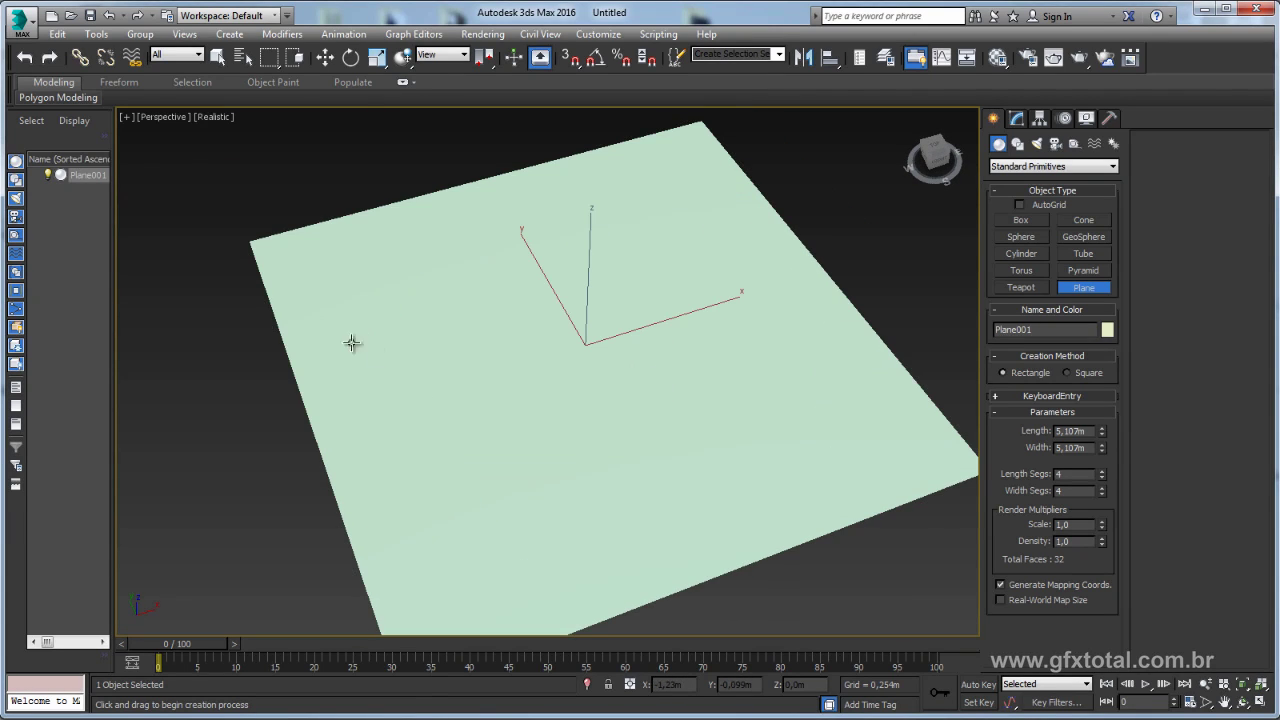
key("F4")
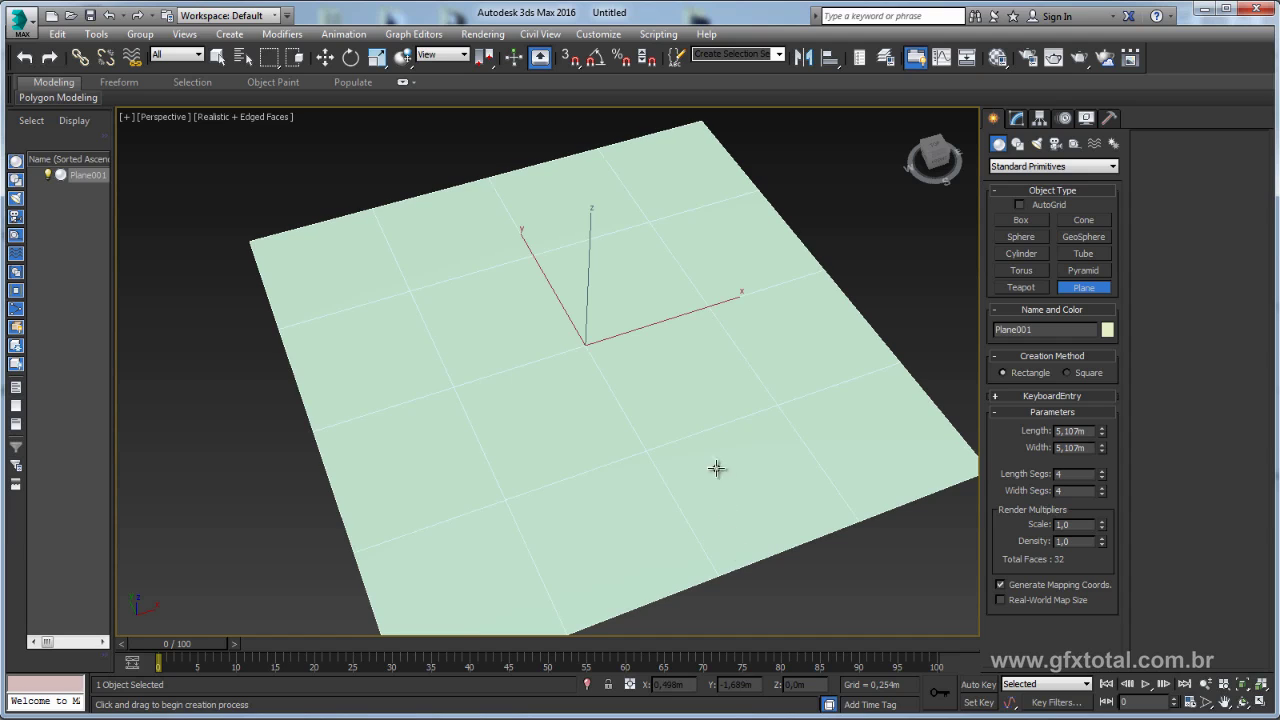
mouse_move(717, 466)
middle_mouse_down("alt")
mouse_move(692, 419)
mouse_move(706, 403)
middle_mouse_up("alt")
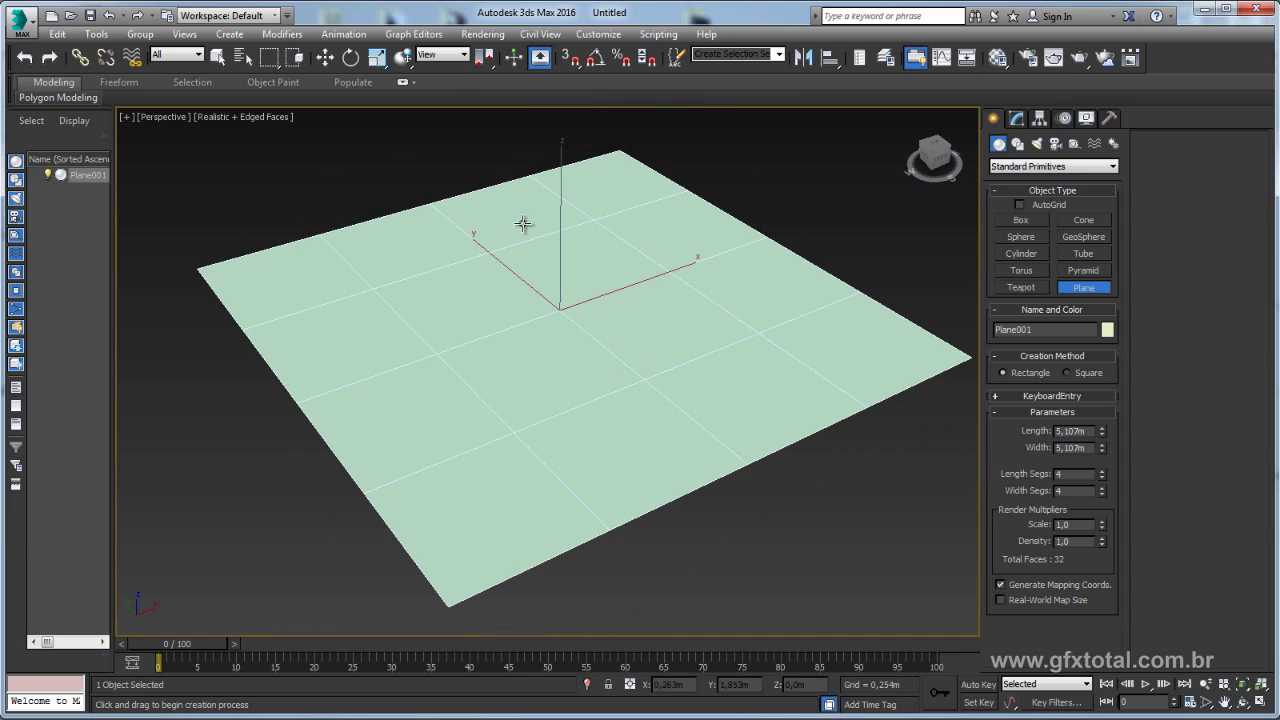
mouse_move(580, 232)
middle_mouse_down()
mouse_move(610, 240)
mouse_move(629, 208)
middle_mouse_up()
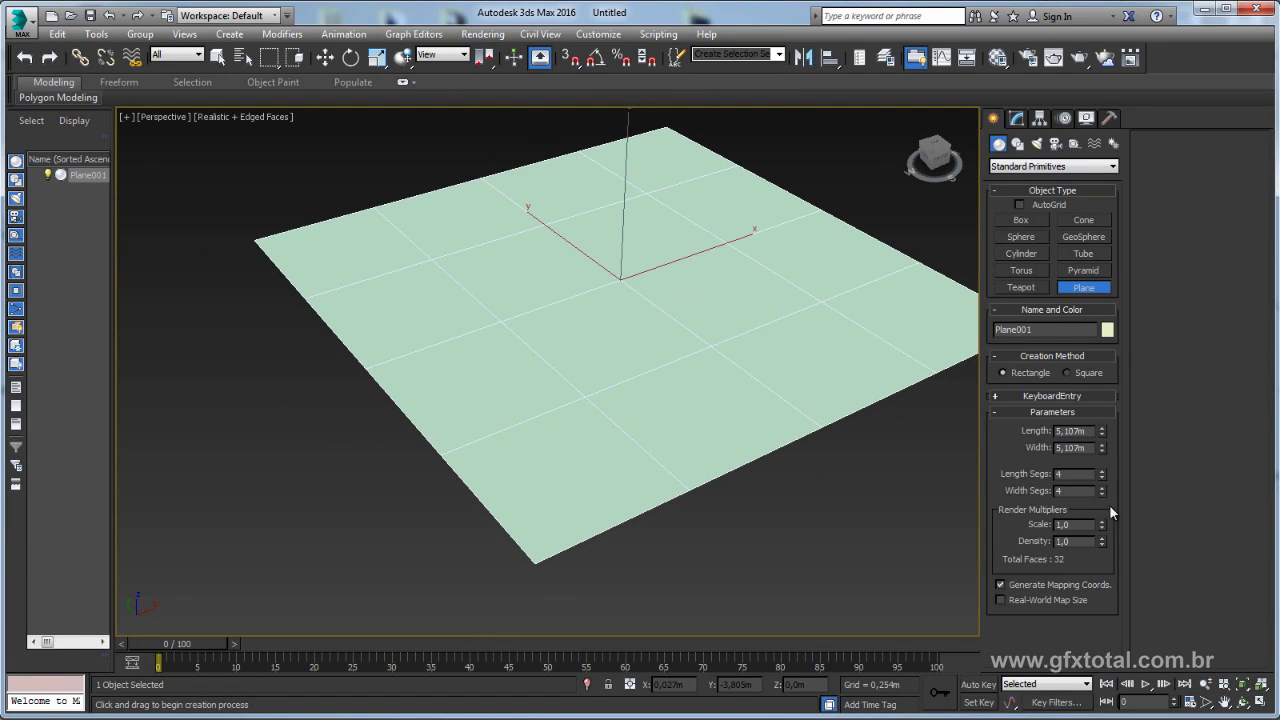
Set the plane's Length Segs and Width Segs to 1.
double_click(1080, 474)
type("1")
key("Return")
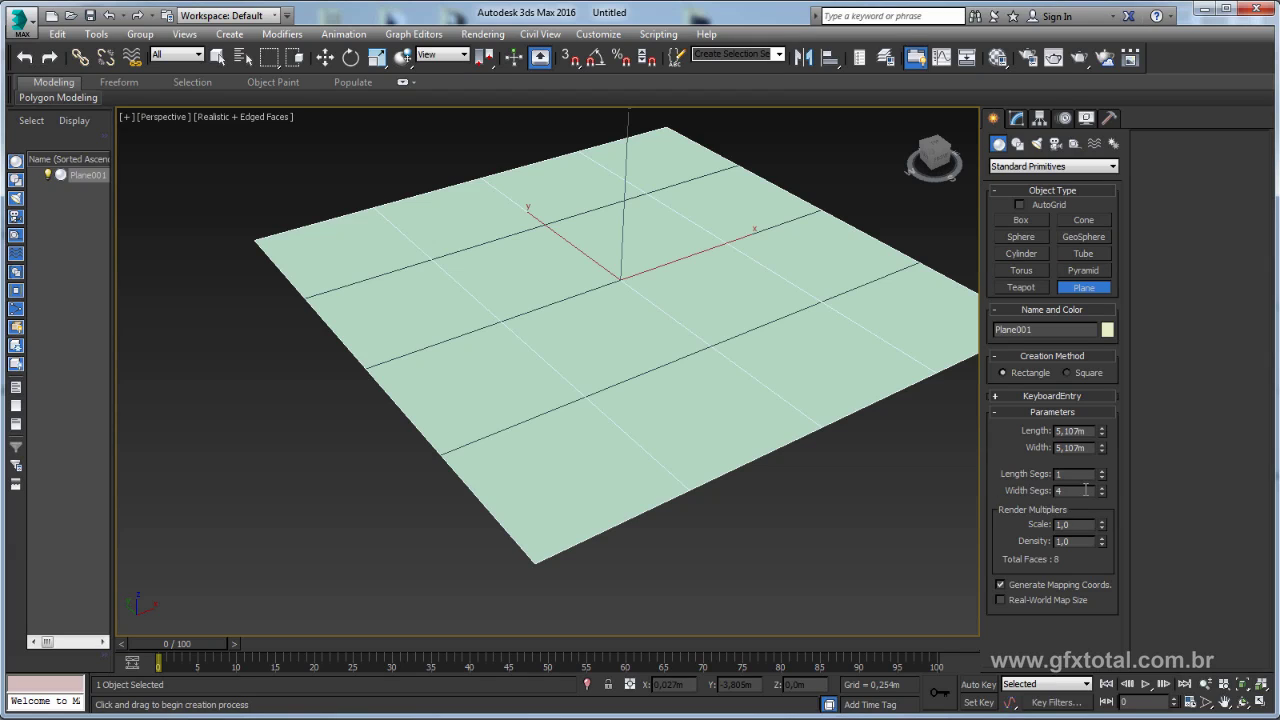
double_click(1080, 490)
type("1")
middle_click_drag(760, 371, 734, 386)
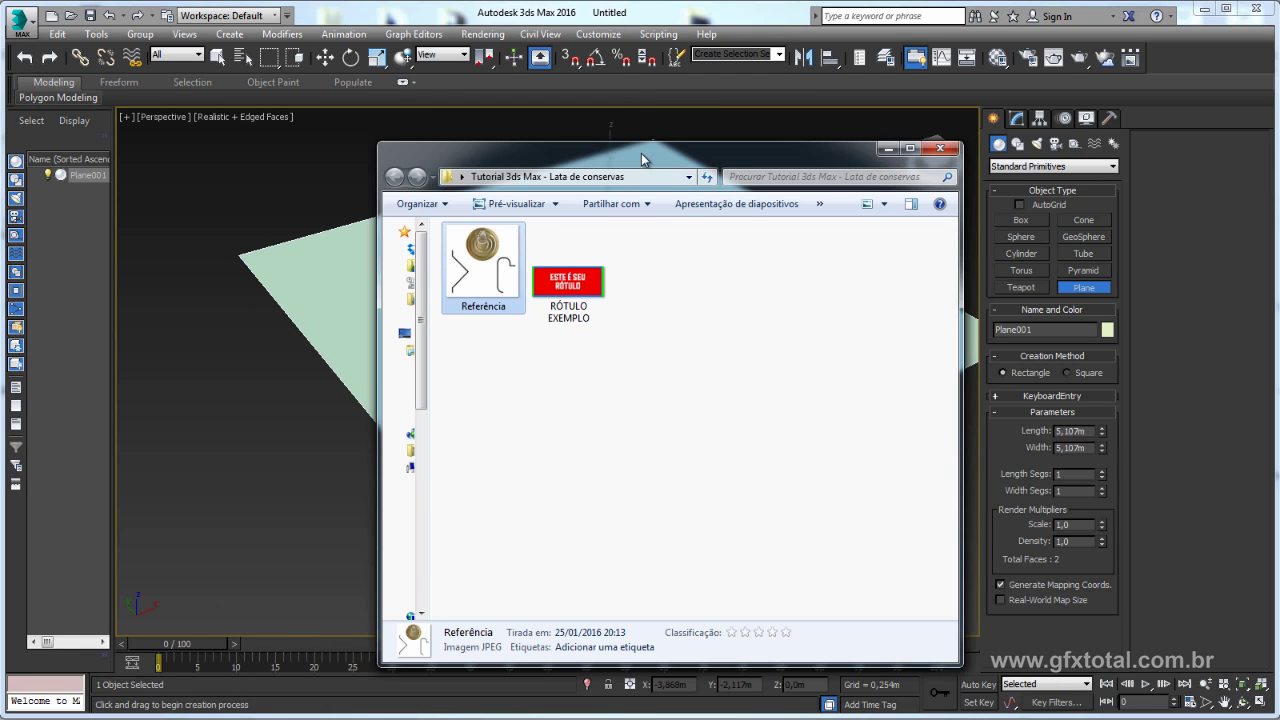
Drag the Referência image from Explorer onto Plane001 to texture it.
mouse_move(645, 155)
left_mouse_down()
mouse_move(1089, 207)
mouse_move(1210, 193)
left_mouse_up()
mouse_move(984, 300)
left_mouse_down()
mouse_move(846, 349)
mouse_move(720, 295)
left_mouse_up()
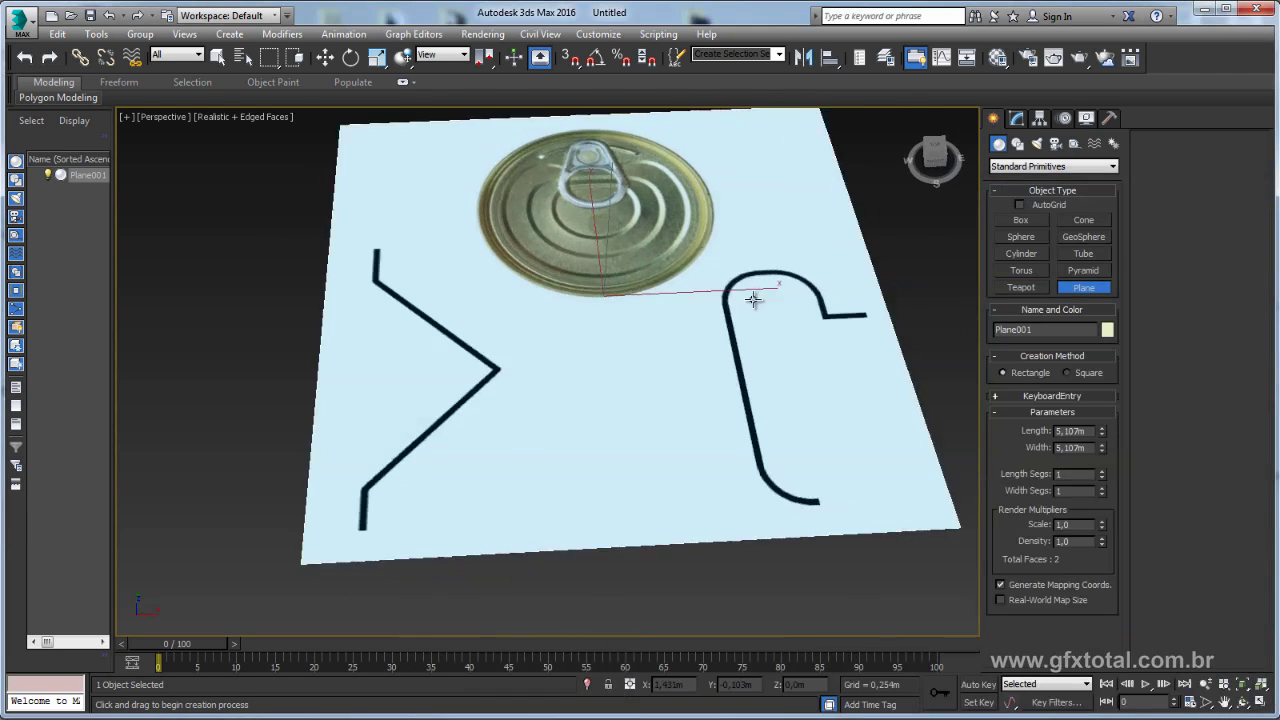
mouse_move(808, 263)
middle_mouse_down("alt")
mouse_move(697, 400)
mouse_move(673, 314)
middle_mouse_up("alt")
scroll(728, 420, "down", 4)
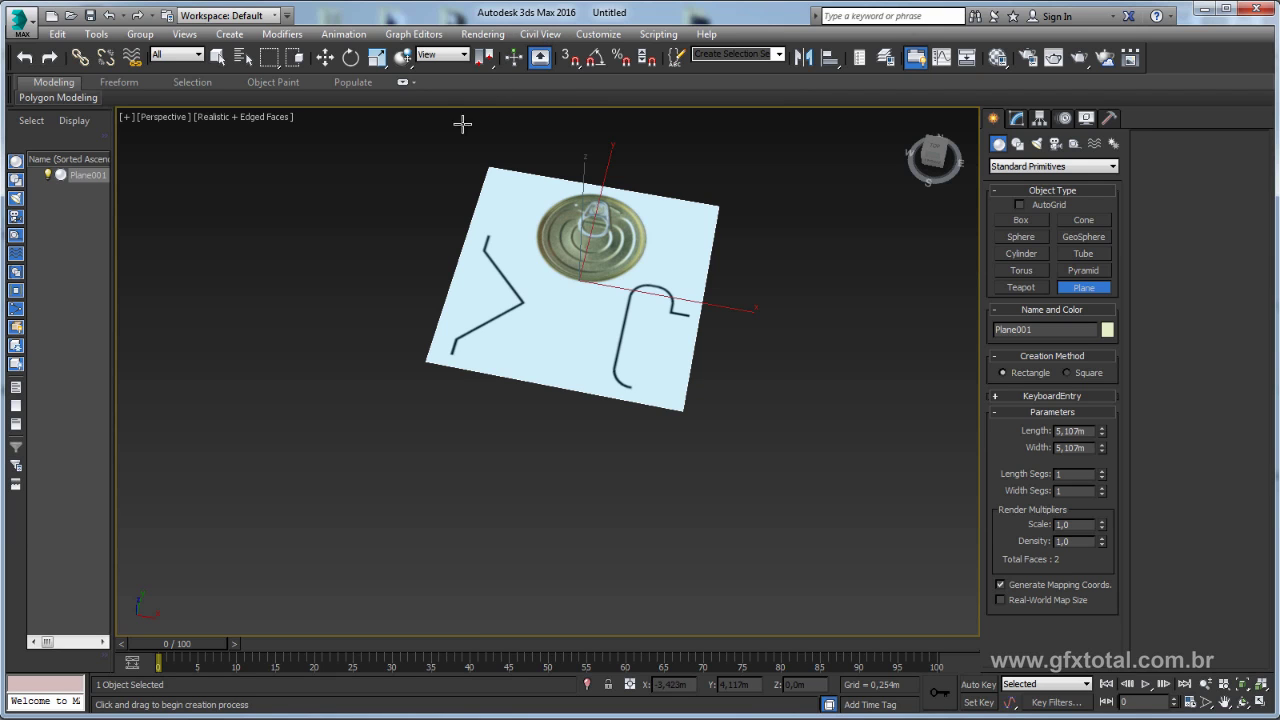
Restore the grid, move Plane001 down to Z -0.807m, and switch to Top view.
mouse_move(657, 334)
middle_mouse_down("alt")
mouse_move(616, 402)
mouse_move(682, 360)
mouse_move(660, 289)
middle_mouse_up("alt")
key("g")
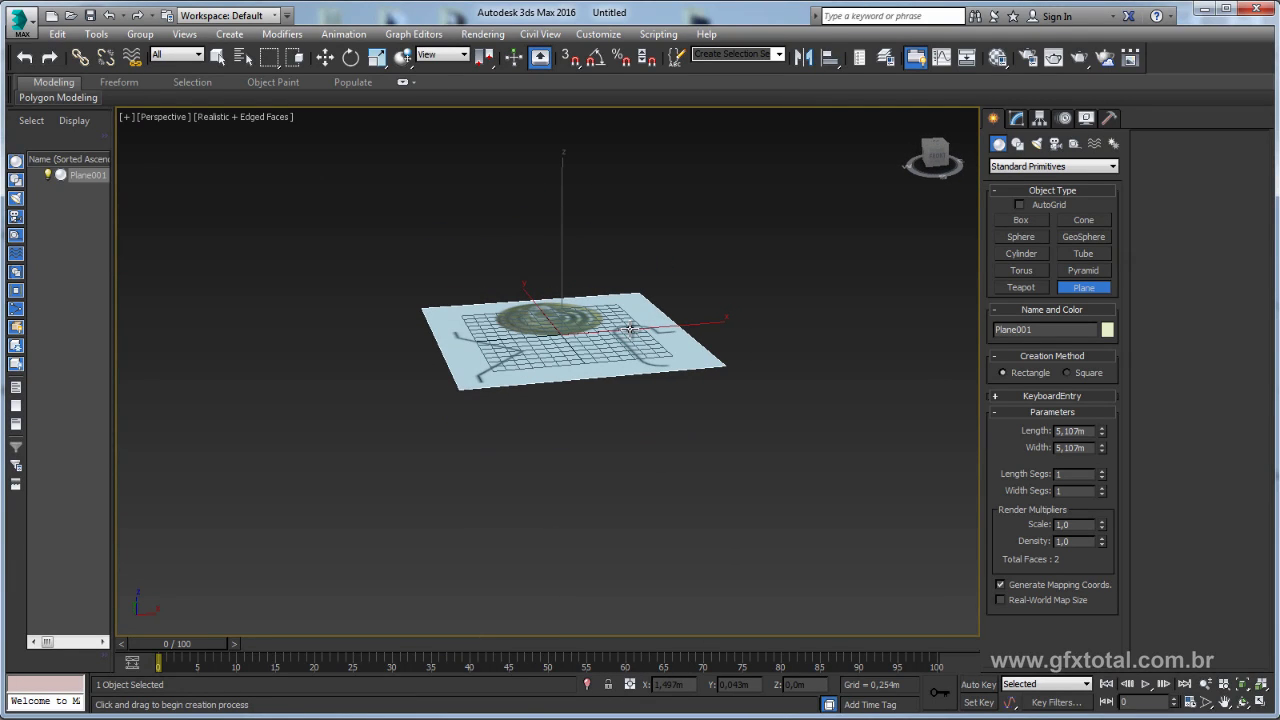
key("w")
middle_click_drag(649, 307, 655, 283, "alt")
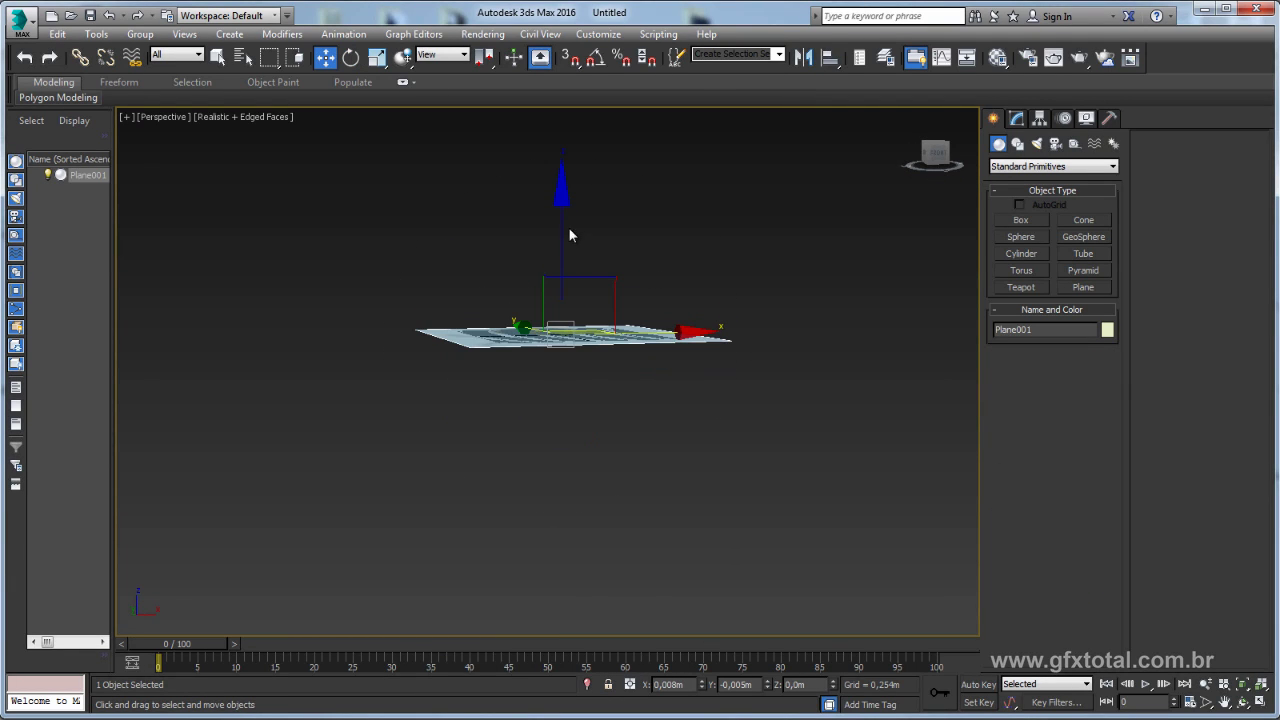
left_click_drag(570, 234, 561, 252)
mouse_move(666, 275)
middle_mouse_down("alt")
mouse_move(655, 390)
mouse_move(564, 261)
mouse_move(502, 507)
mouse_move(537, 409)
mouse_move(717, 191)
mouse_move(659, 393)
mouse_move(618, 387)
middle_mouse_up("alt")
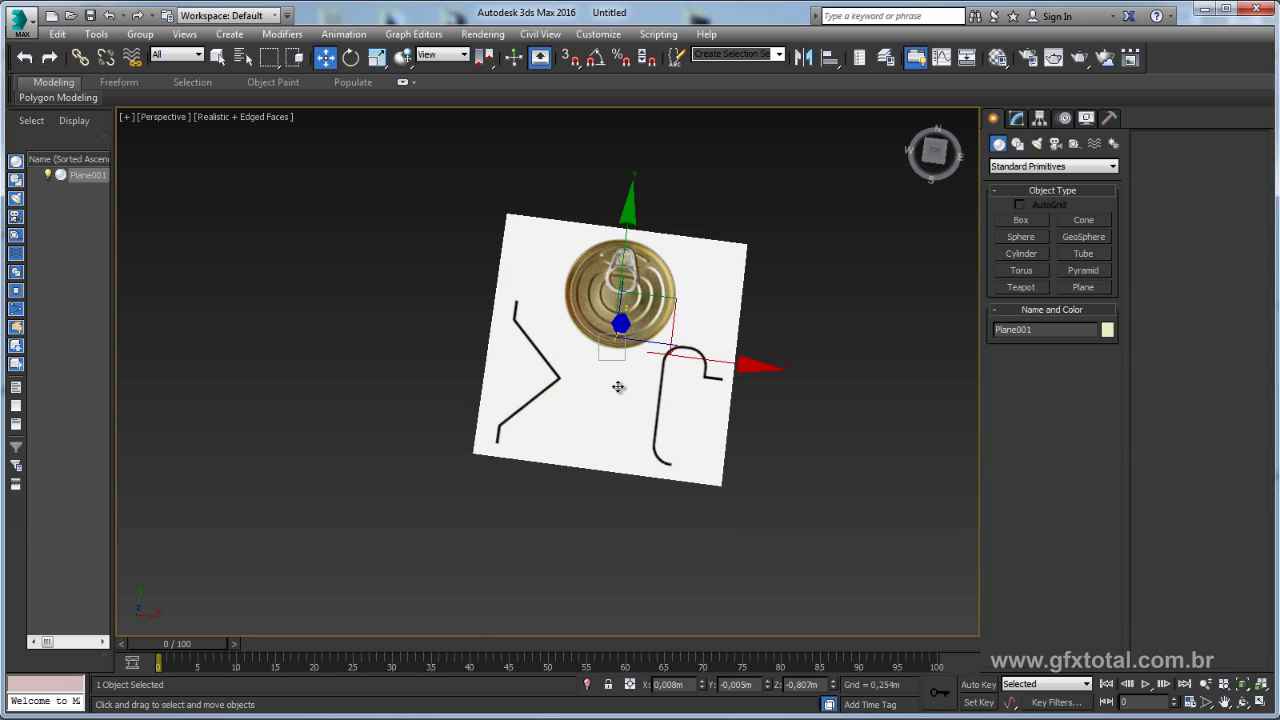
key("t")
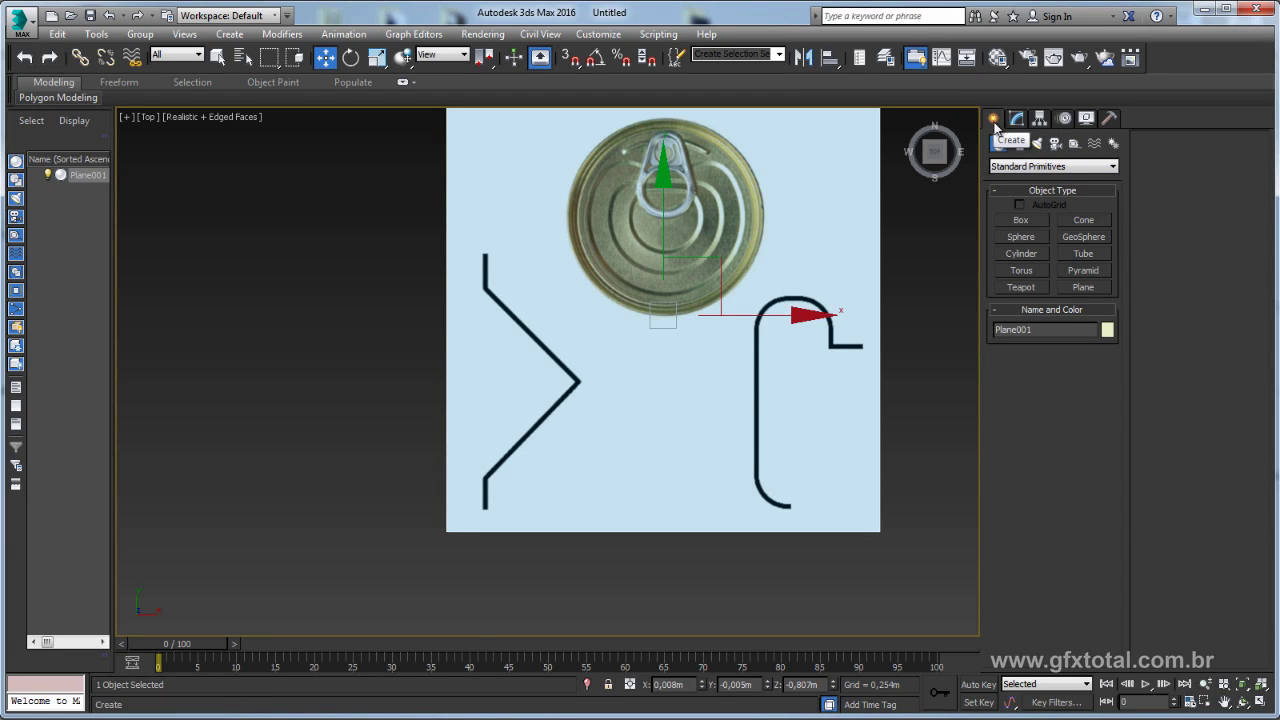
Draw Line001 as a vertical line from the top to the bottom of the left profile.
left_click(1018, 145)
left_click(1021, 233)
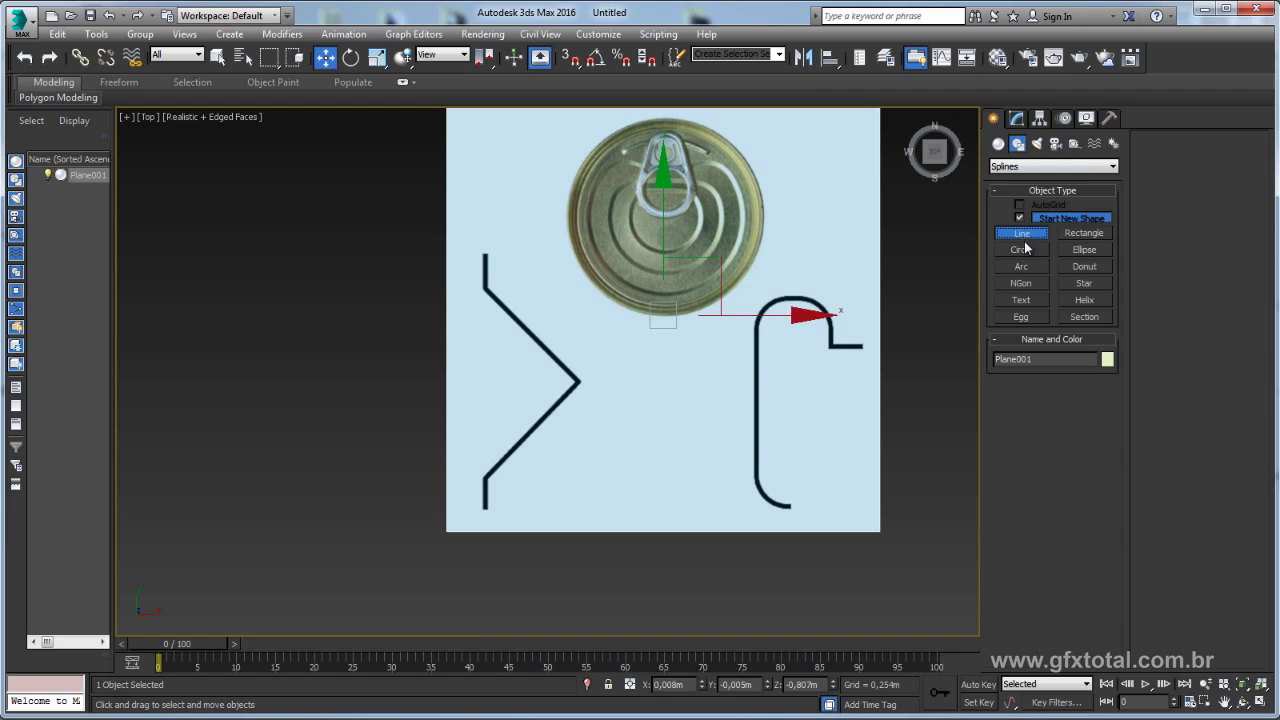
left_click(485, 255)
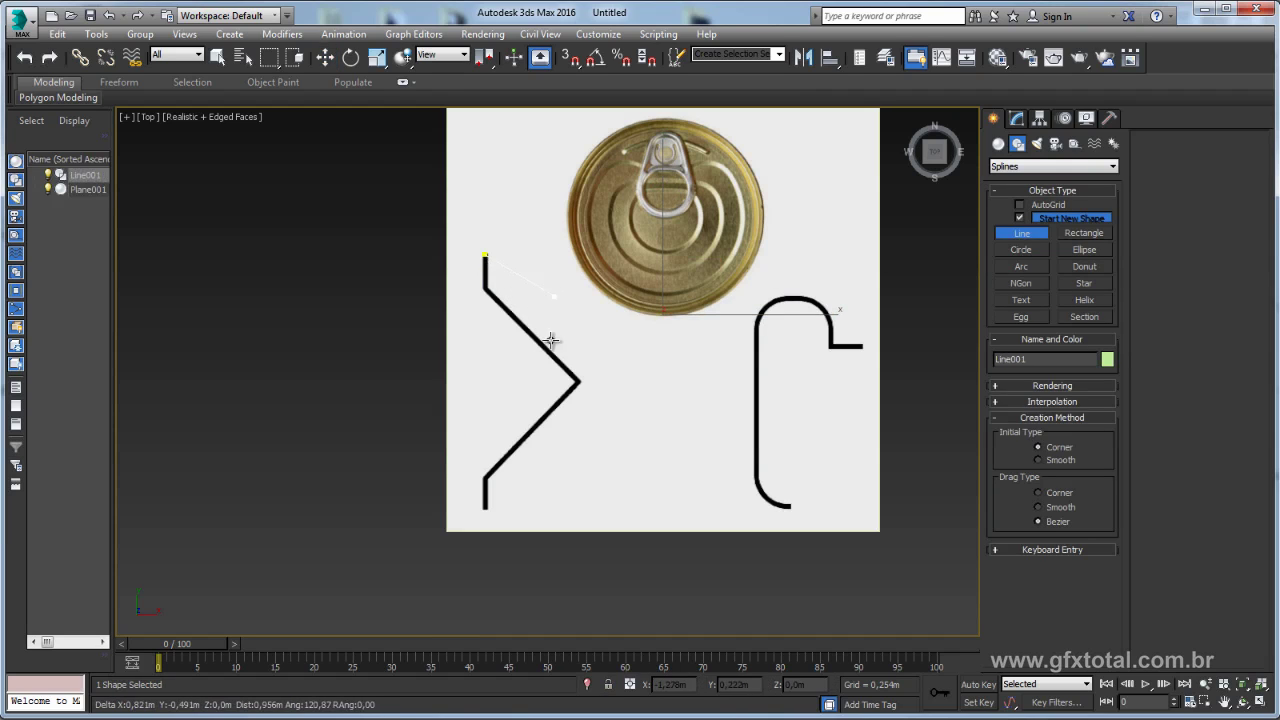
key("F3")
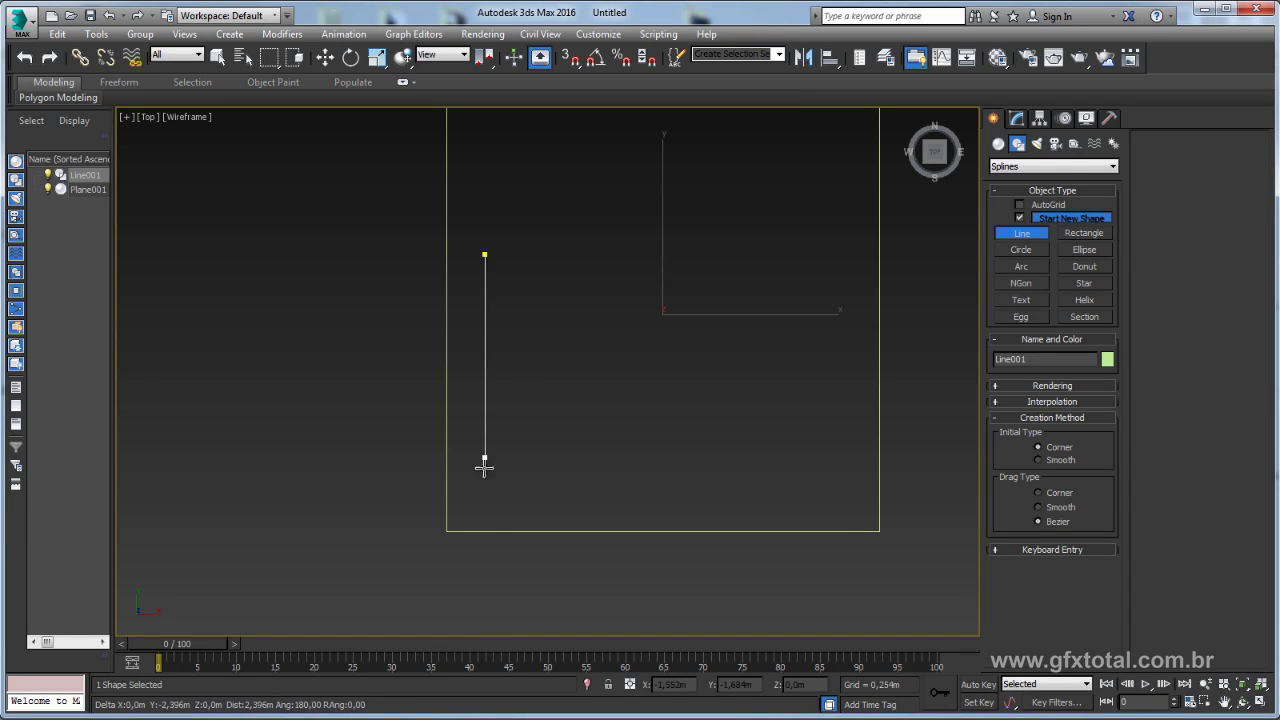
key("F3")
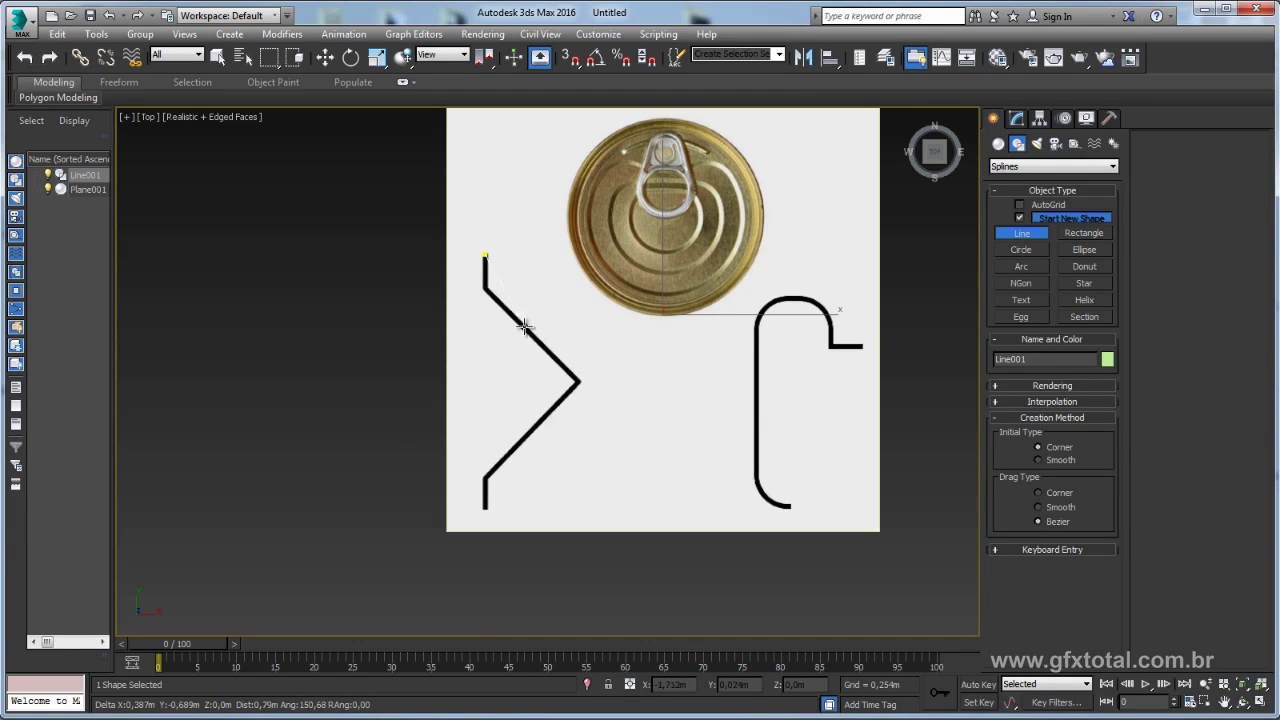
left_click(484, 508)
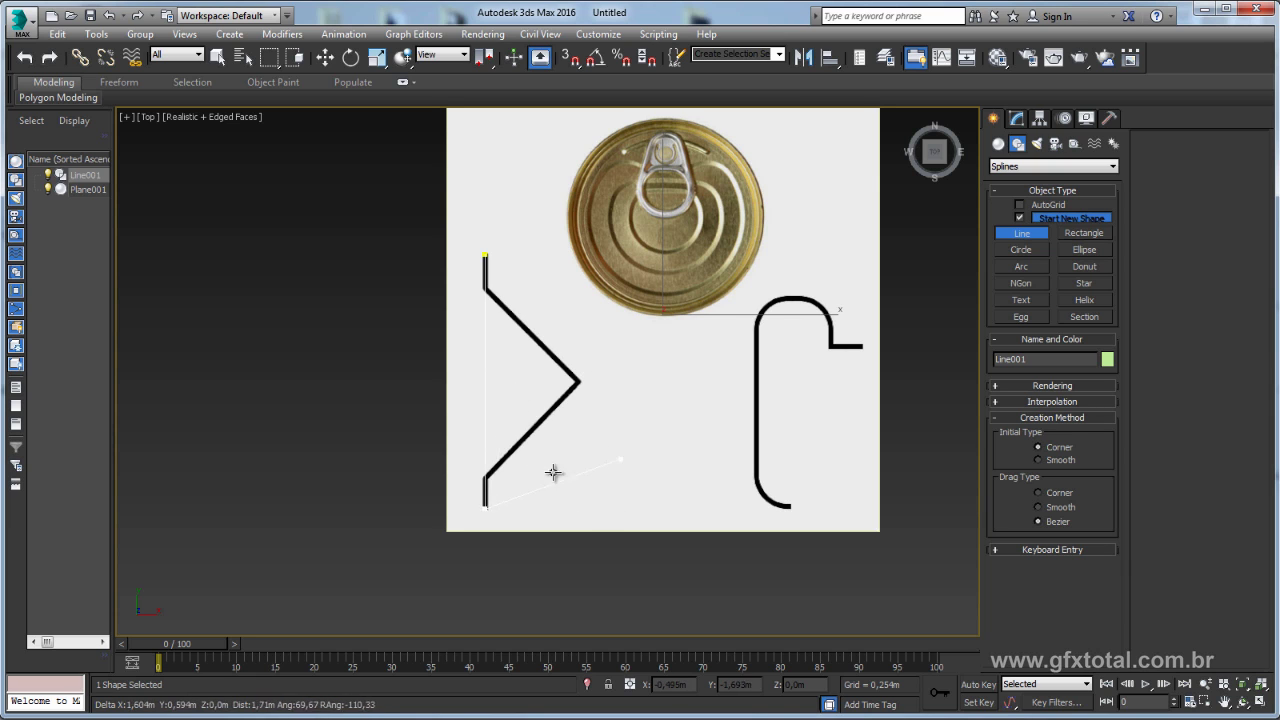
key("F3")
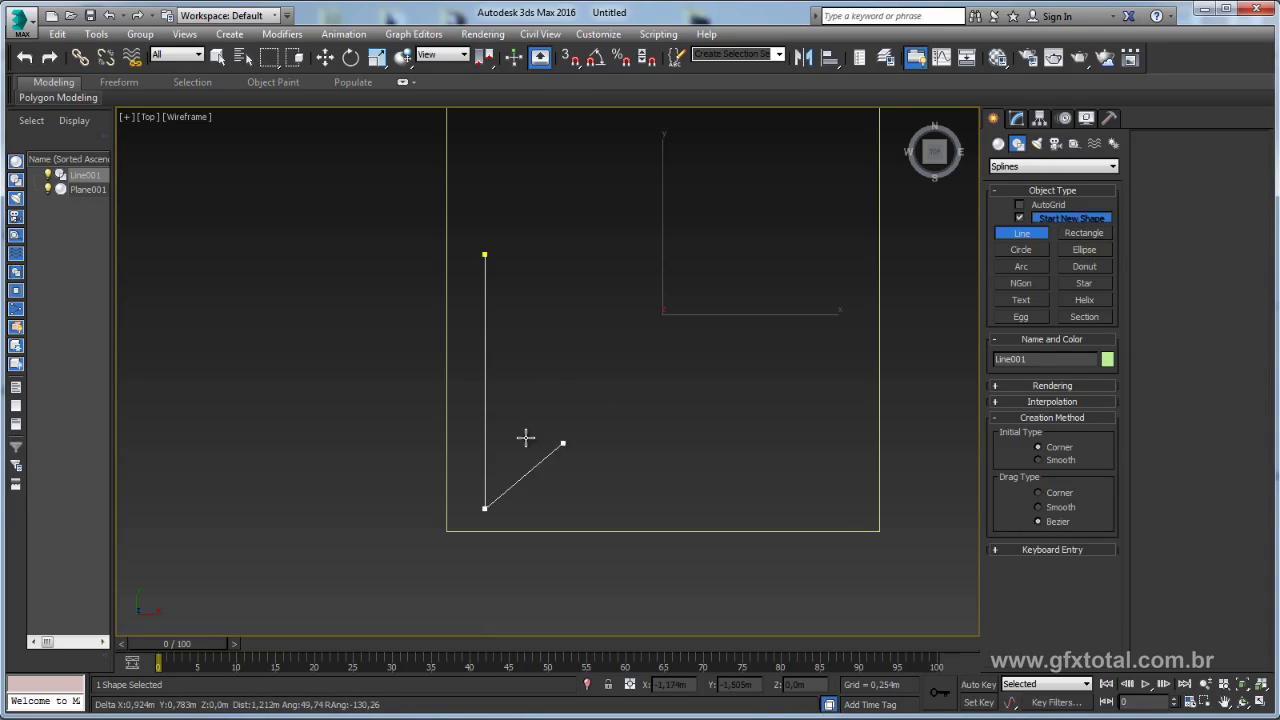
right_click(557, 360)
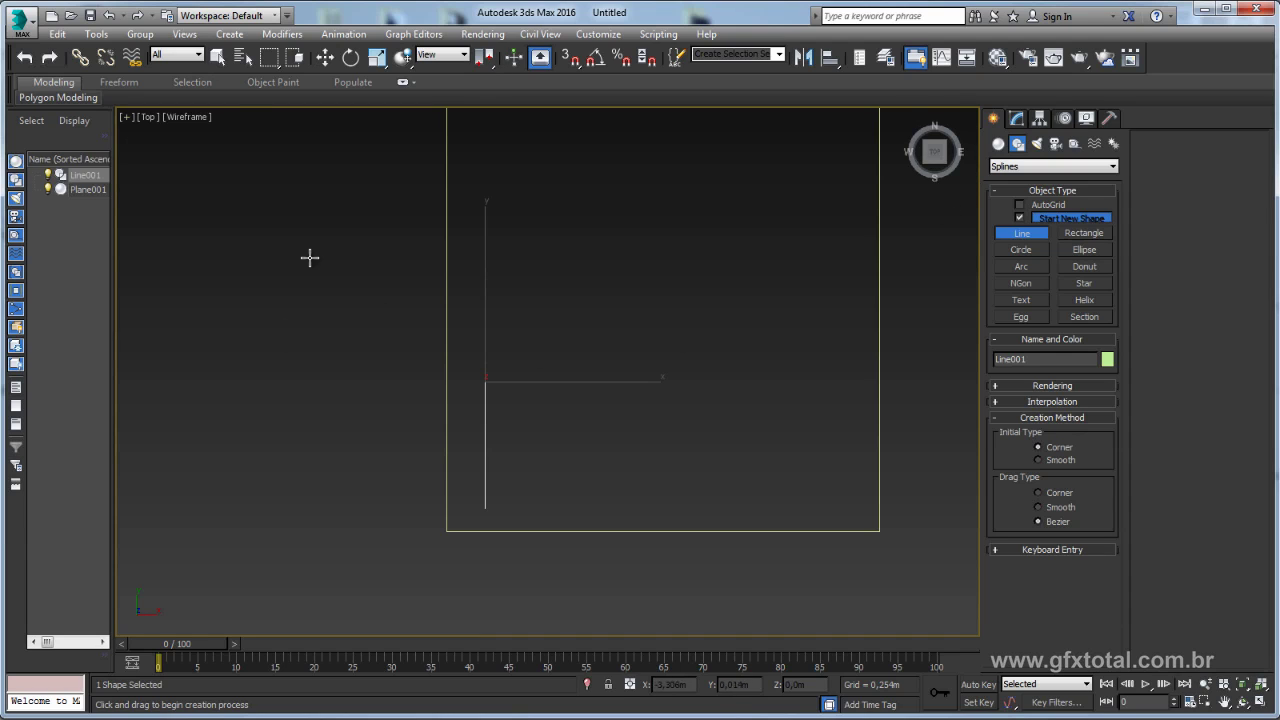
left_click(326, 58)
left_click(465, 489)
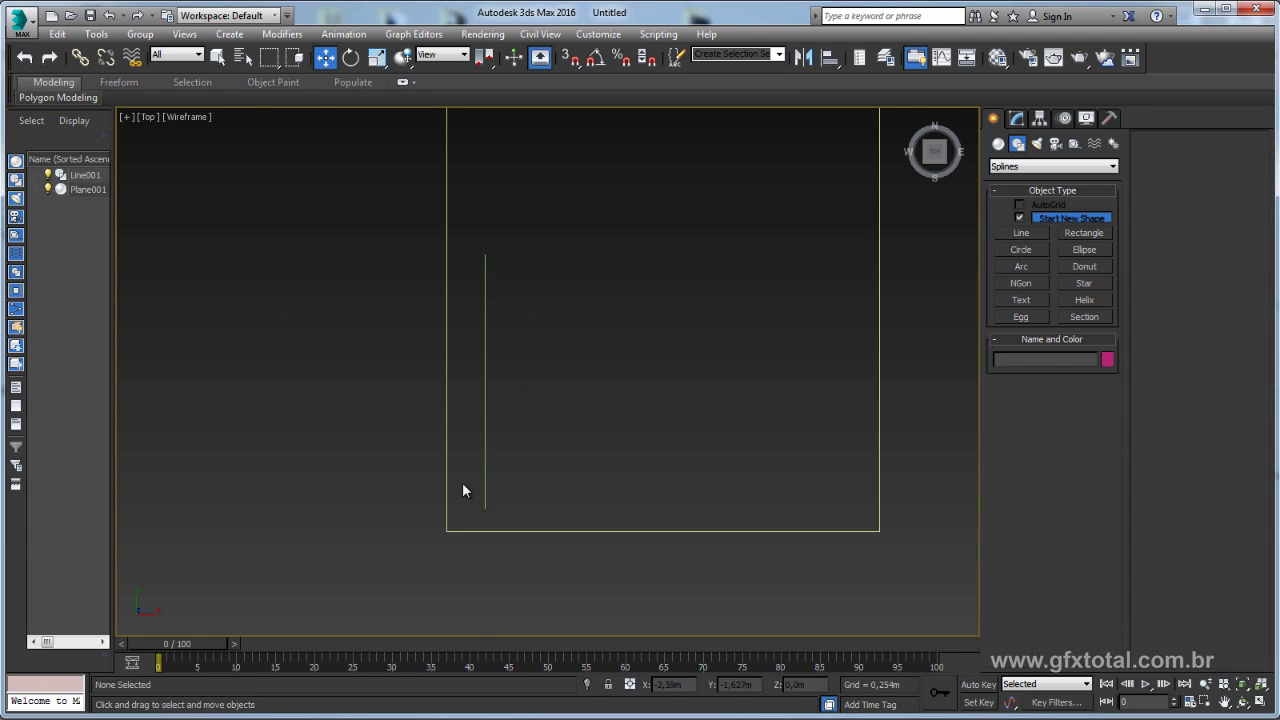
key("F3")
key("F3")
Divide Line001's segment by 3, adding three new vertices.
left_click(486, 379)
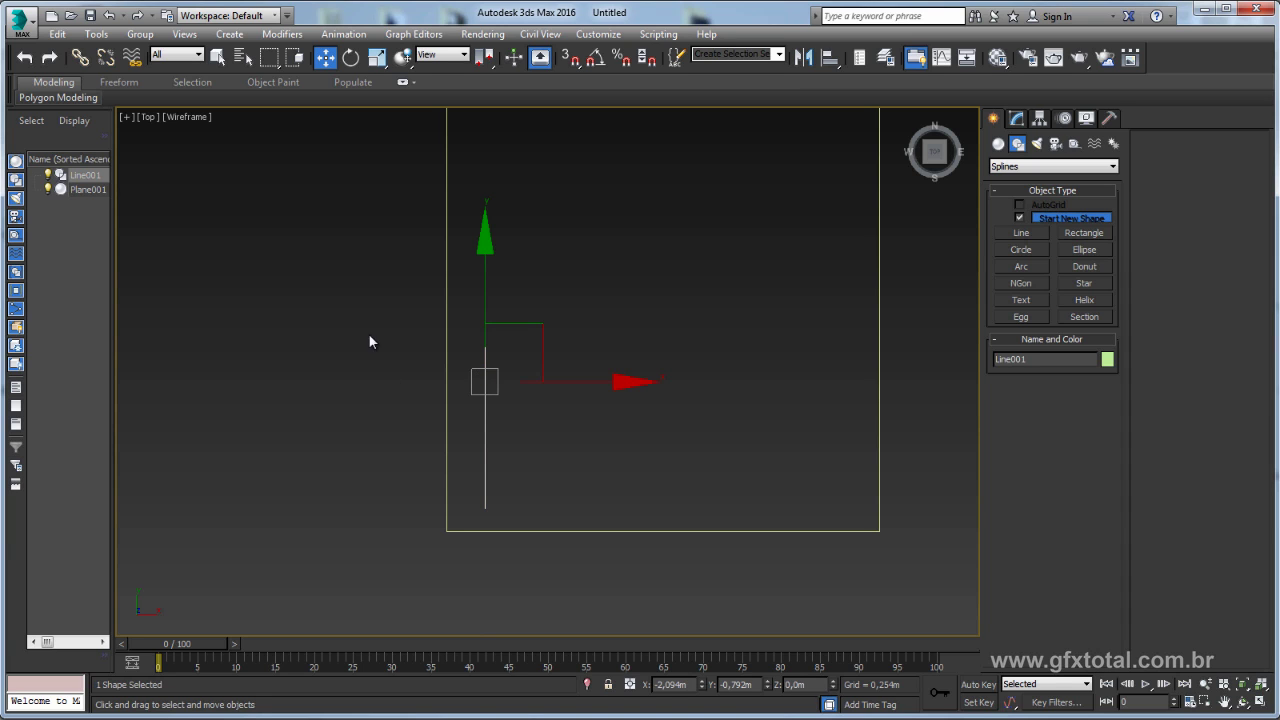
left_click(1016, 120)
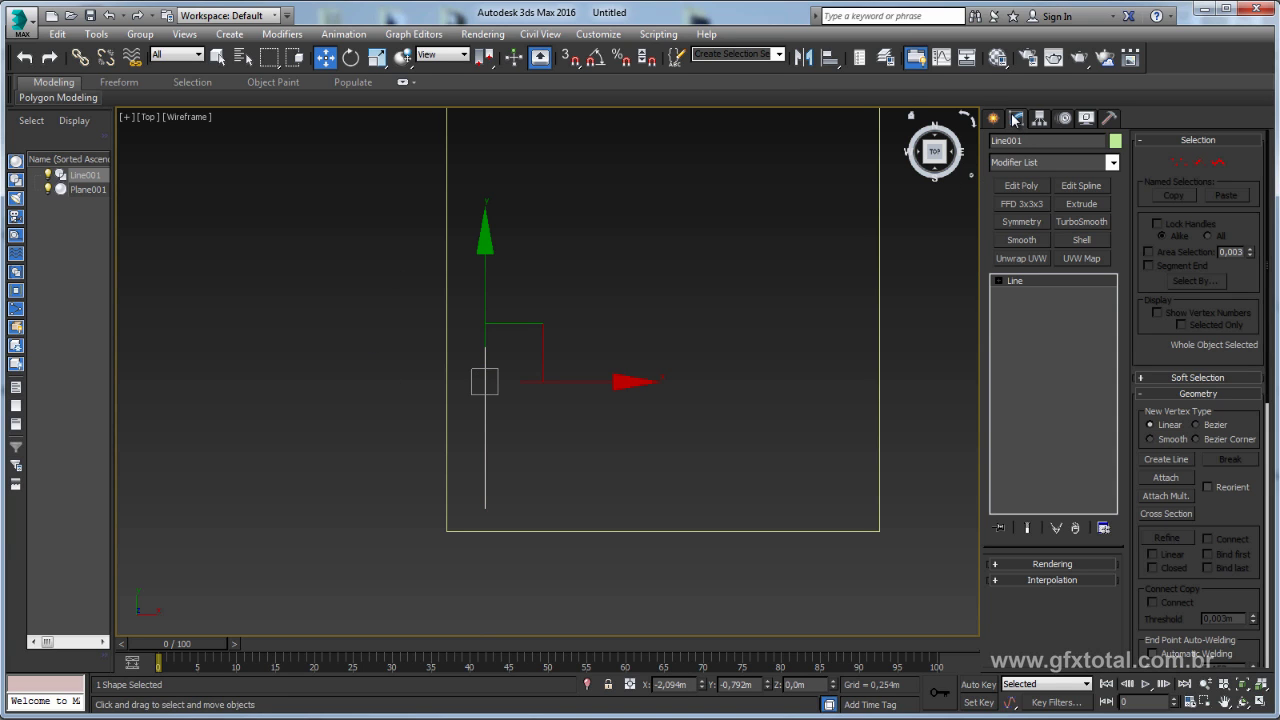
left_click(1200, 164)
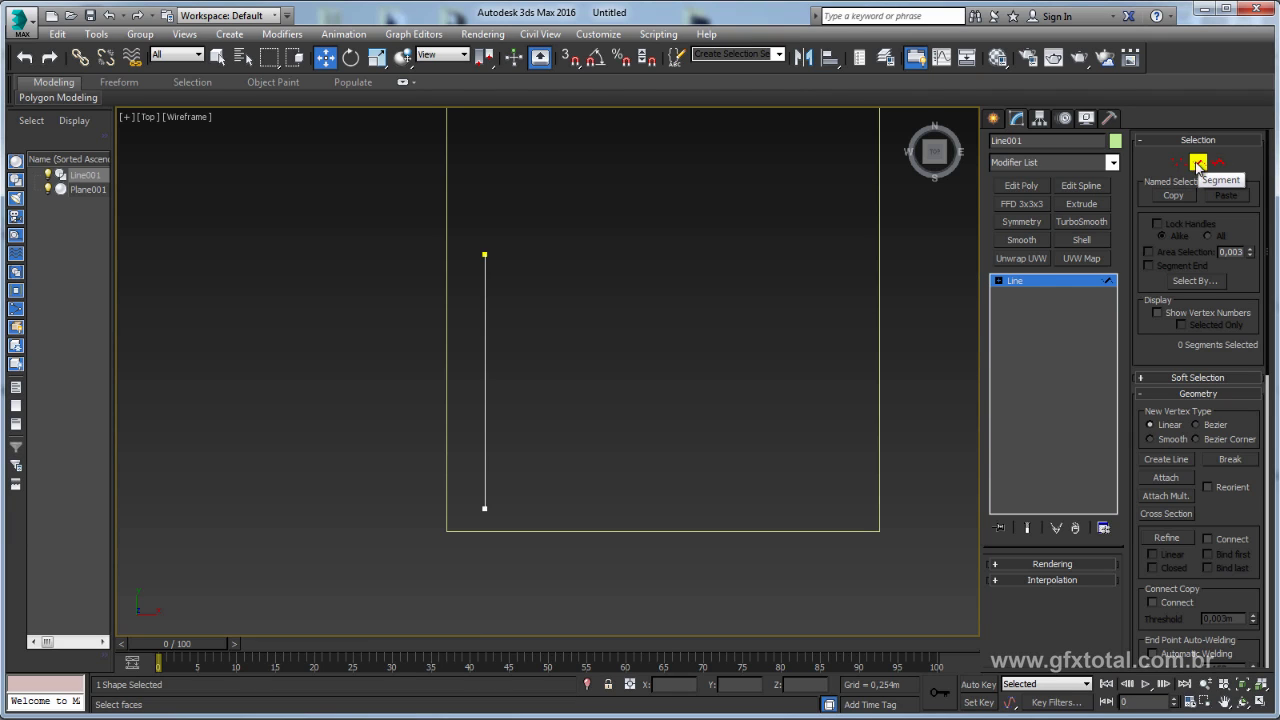
left_click(998, 282)
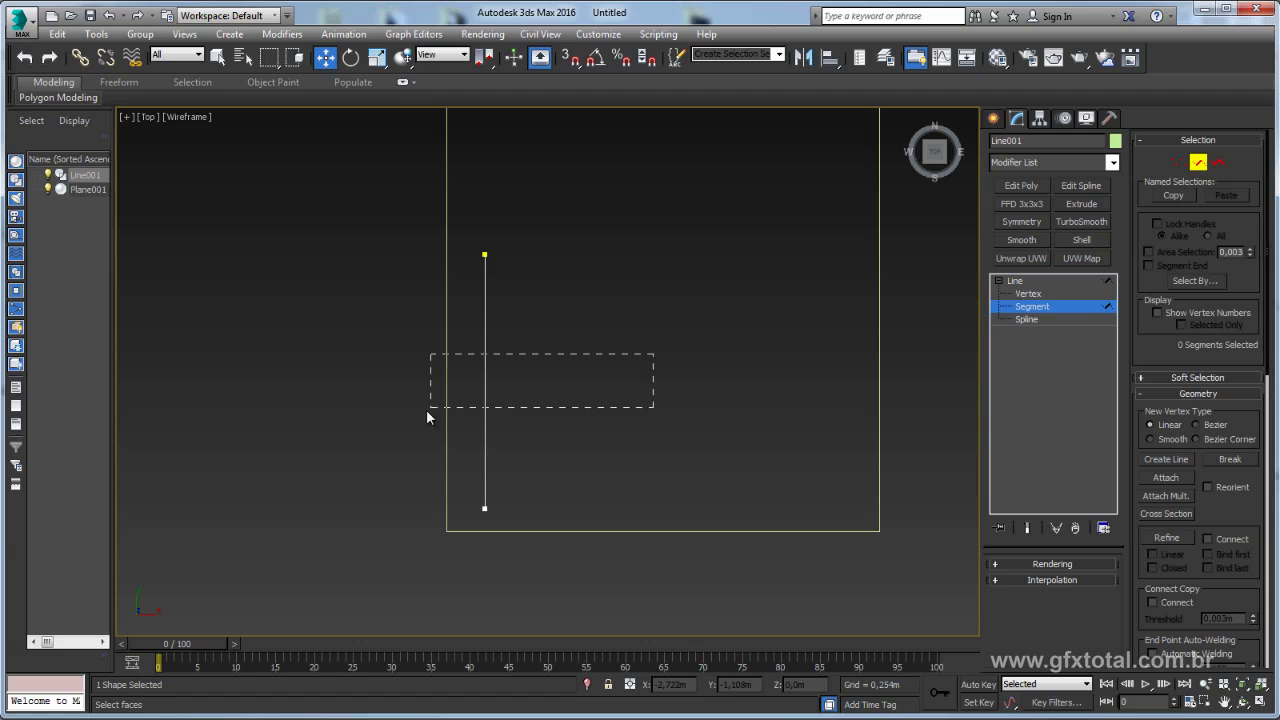
left_click_drag(428, 412, 291, 438)
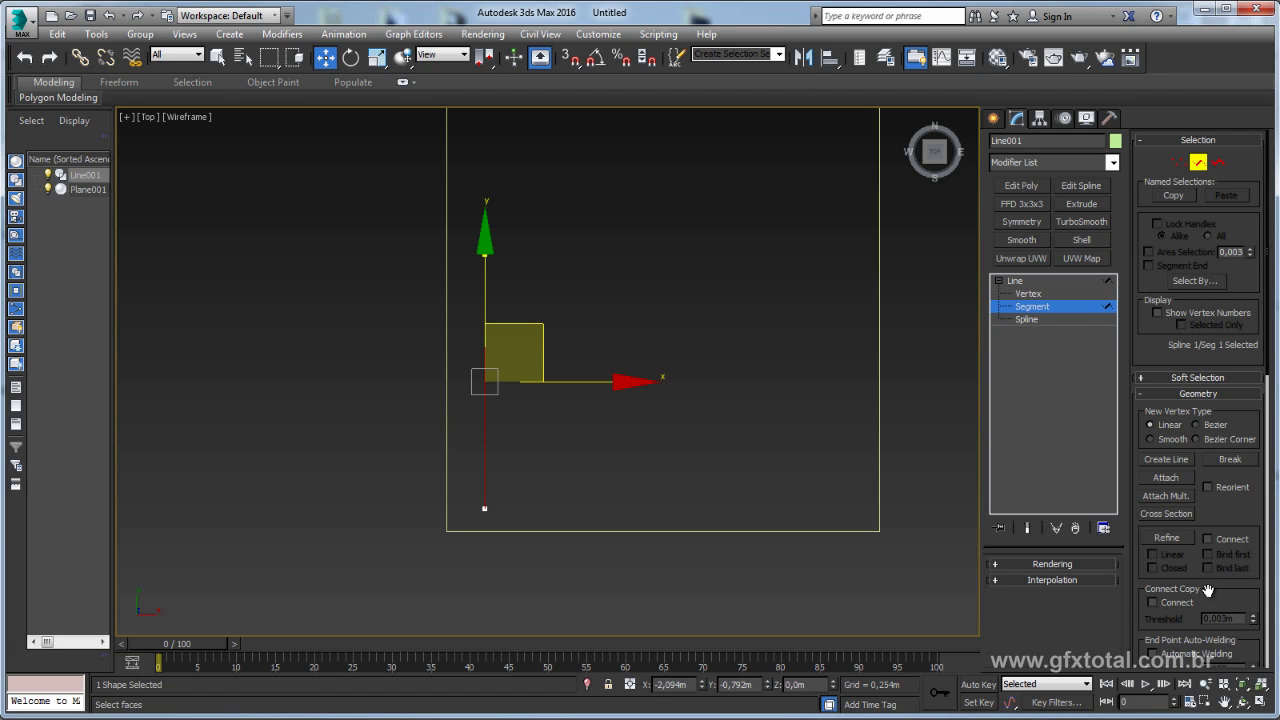
scroll(1208, 590, "down", 3)
scroll(1215, 460, "down", 3)
scroll(1240, 520, "down", 3)
scroll(1260, 563, "down", 2)
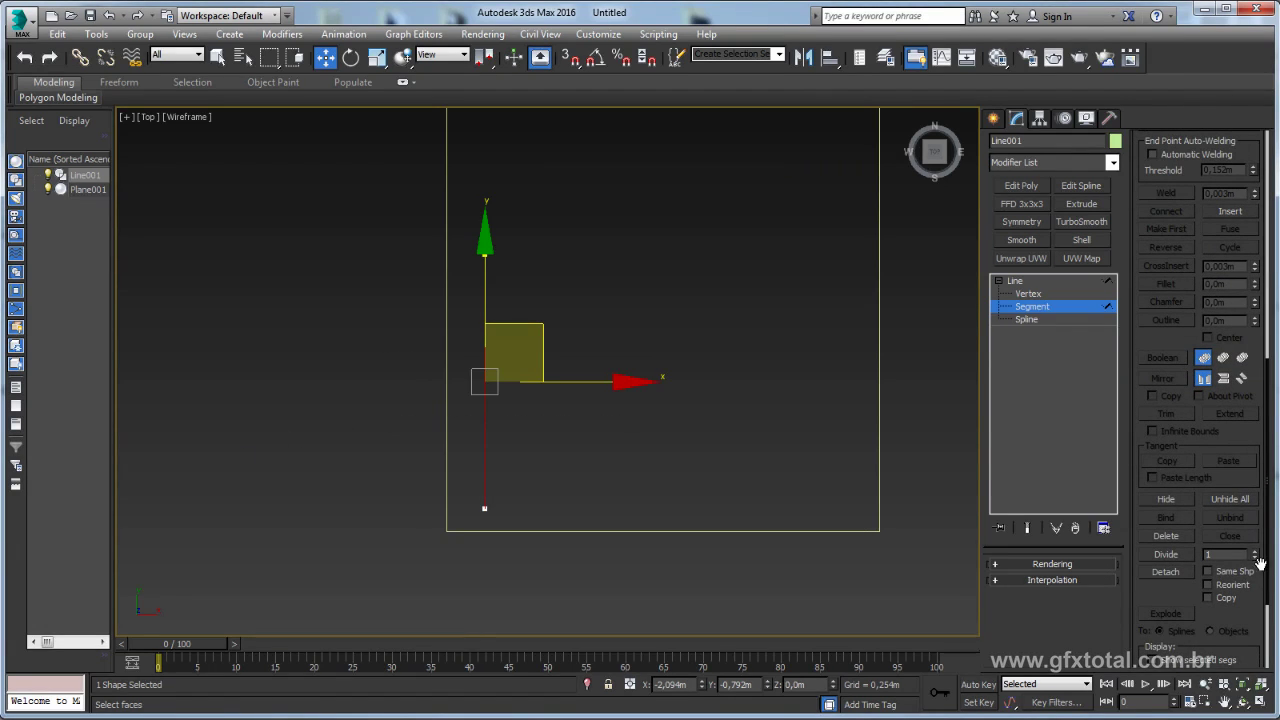
scroll(1254, 468, "down", 3)
scroll(1190, 430, "down", 1)
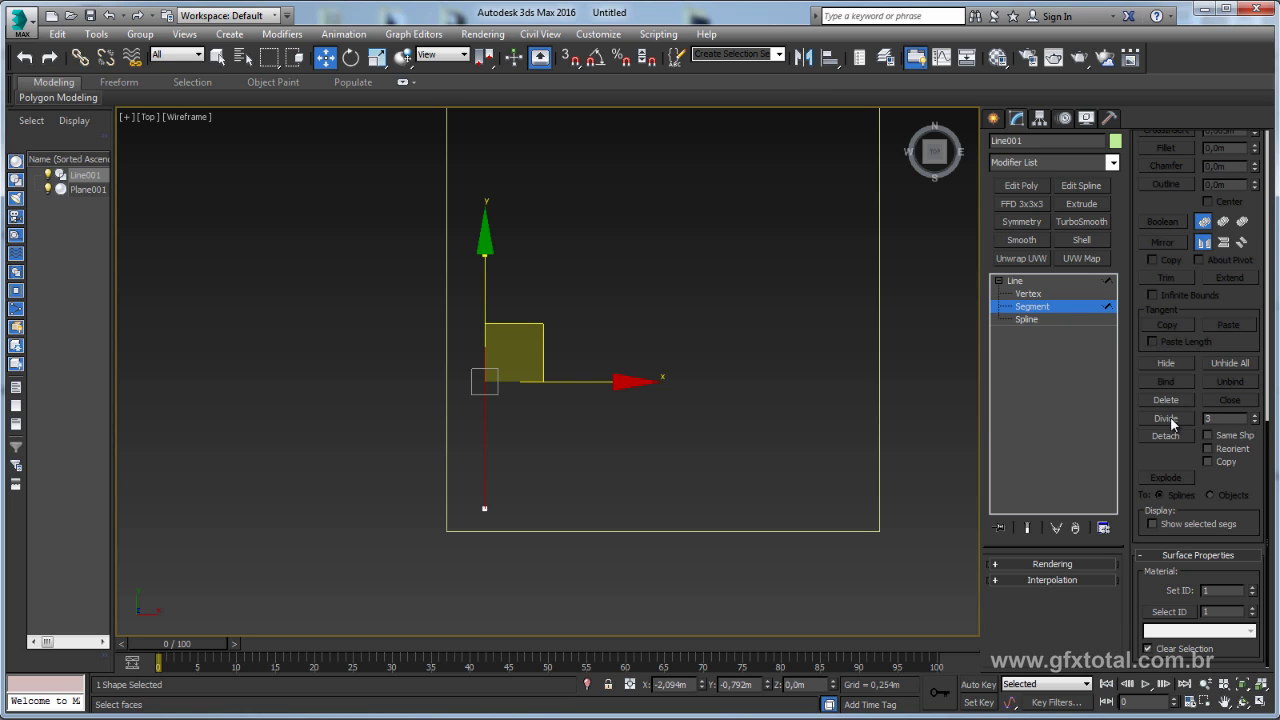
left_click(1172, 421)
Scale the three middle vertices on Y around their centre to match the reference.
left_click(1025, 294)
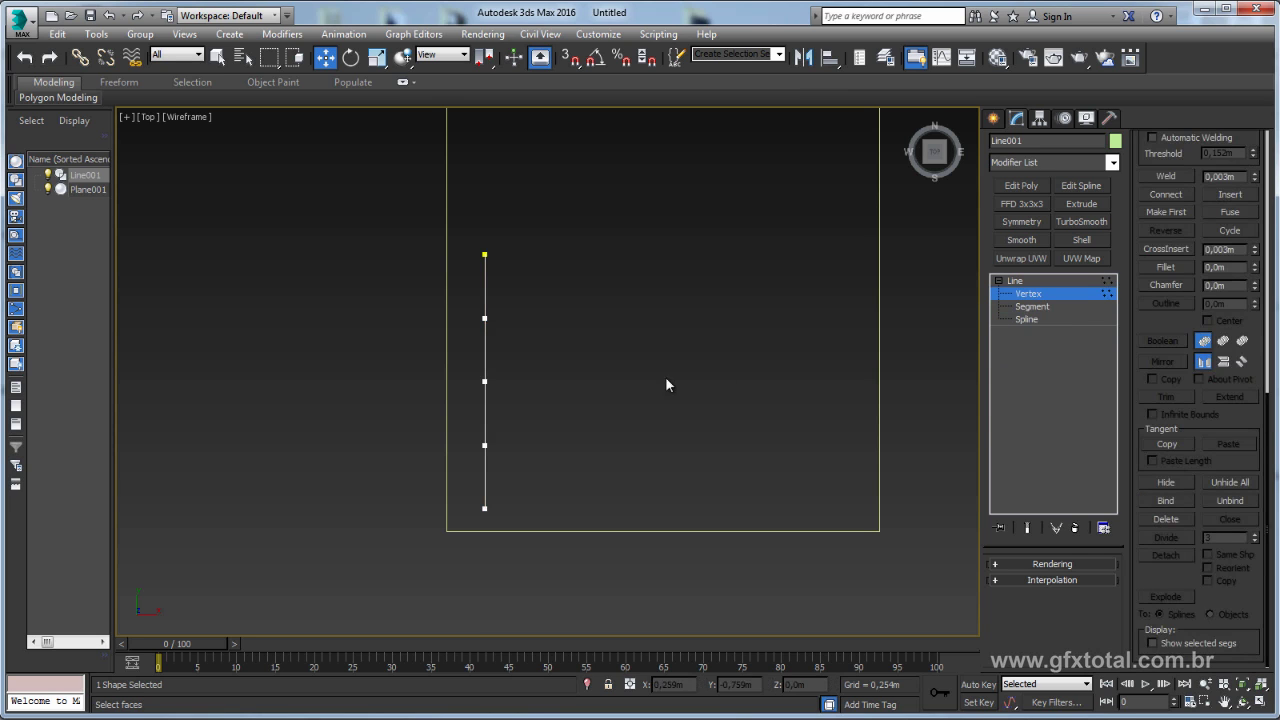
left_click_drag(453, 456, 454, 457)
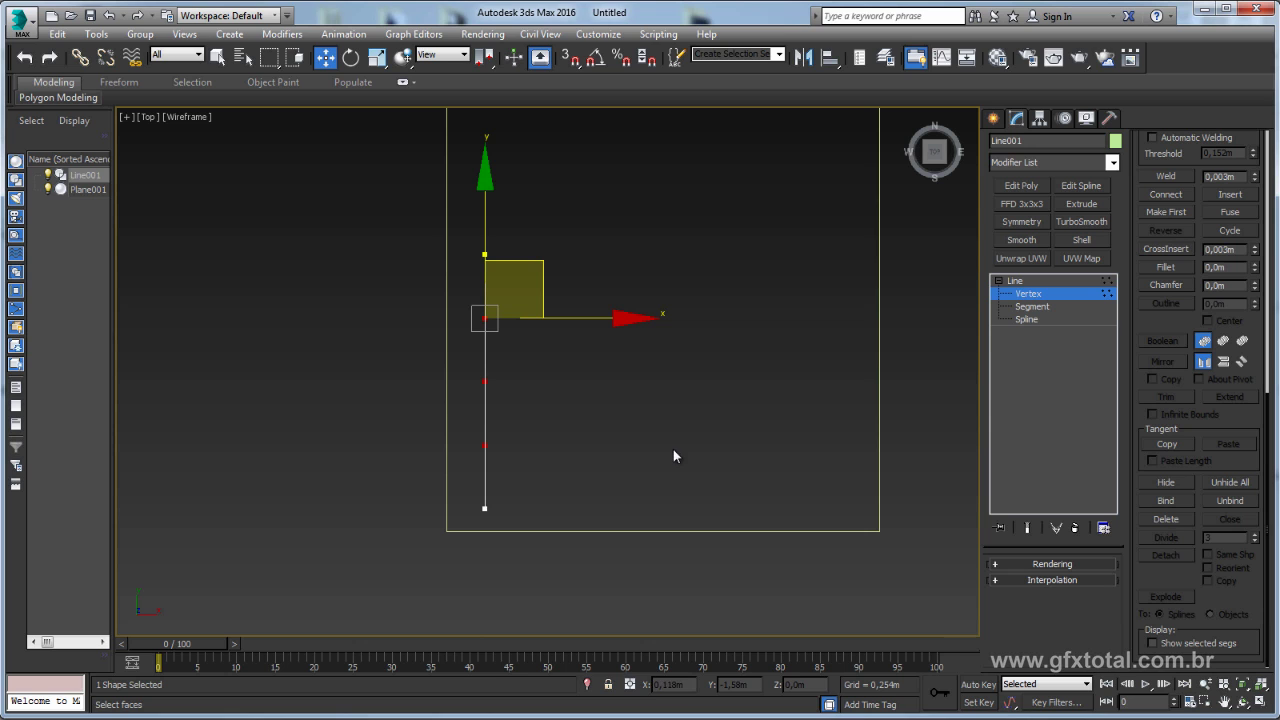
middle_click_drag(660, 418, 652, 432)
key("F3")
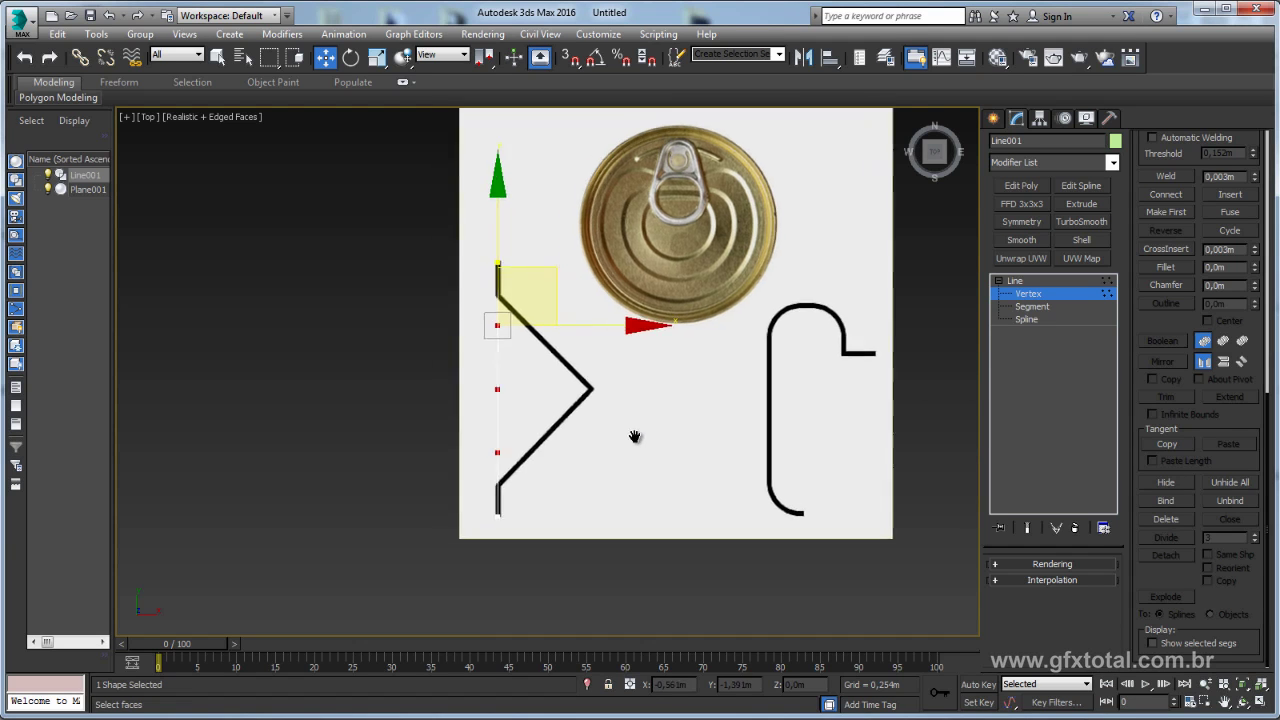
scroll(560, 371, "up", 1)
scroll(565, 368, "up", 3)
key("e")
key("r")
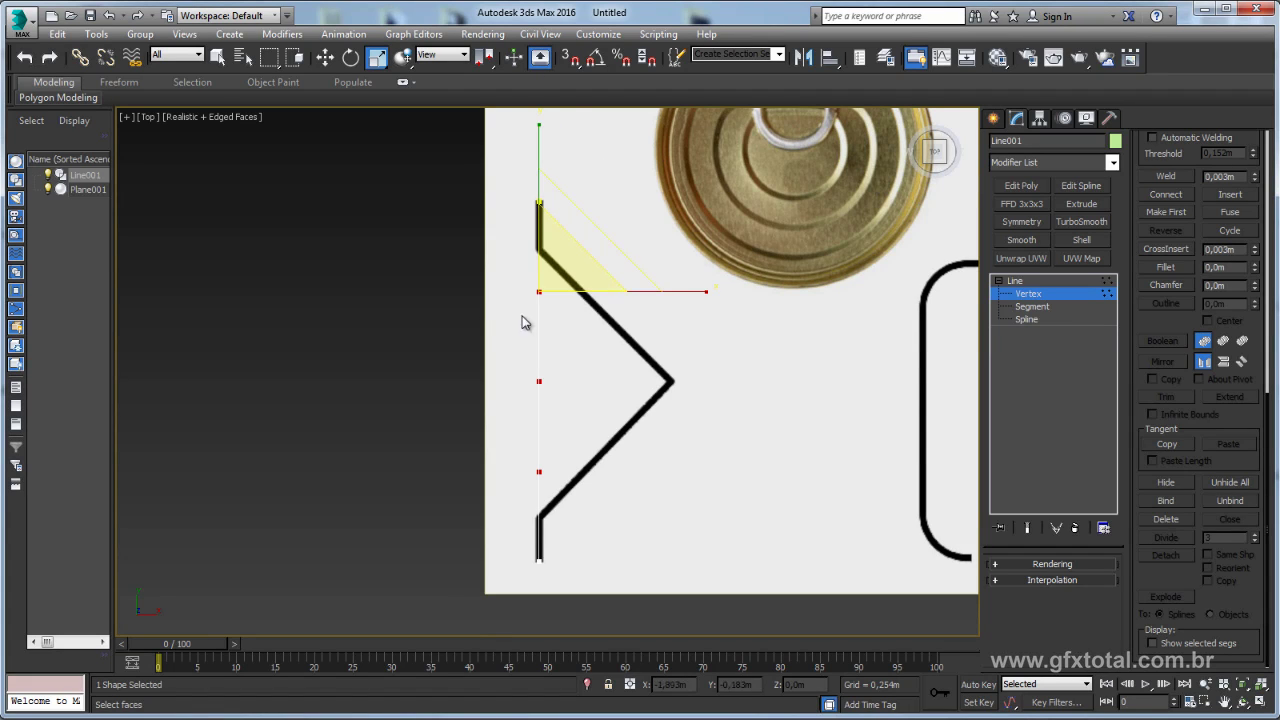
scroll(521, 160, "down", 1)
scroll(523, 189, "down", 1)
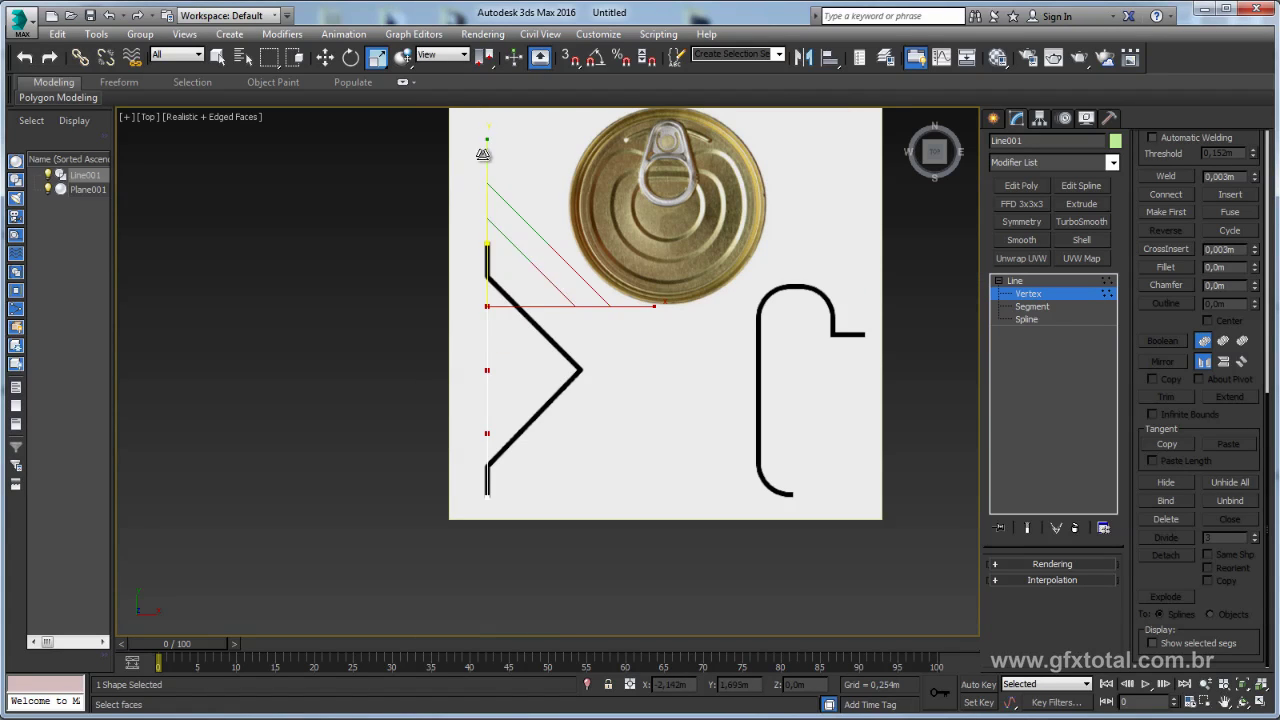
middle_click_drag(518, 143, 516, 189)
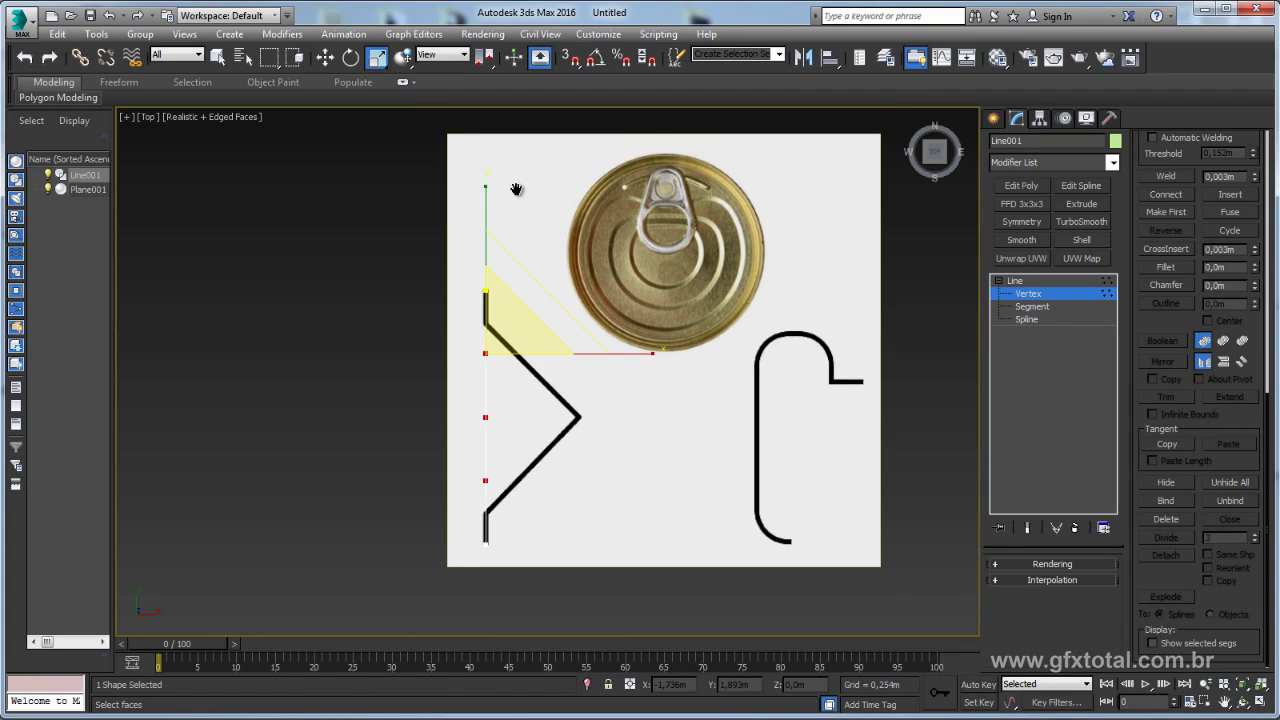
key("F3")
key("F3")
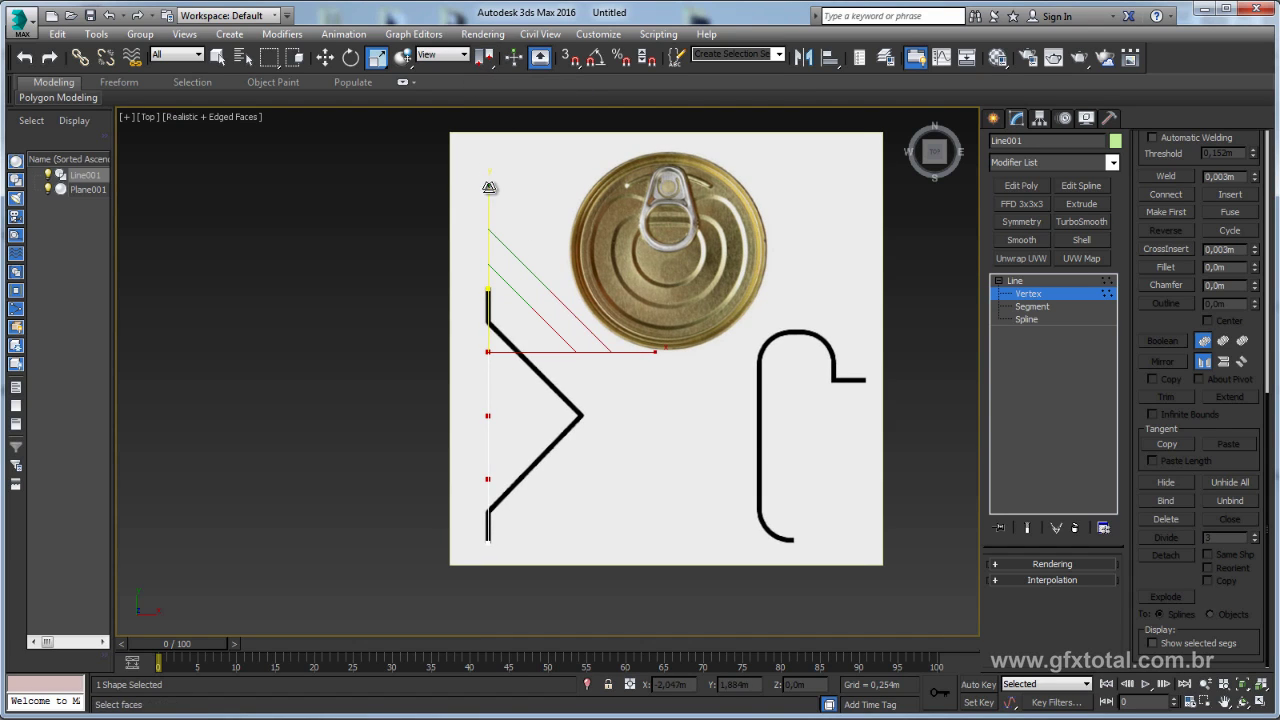
left_click_drag(488, 250, 488, 168)
left_click(485, 62)
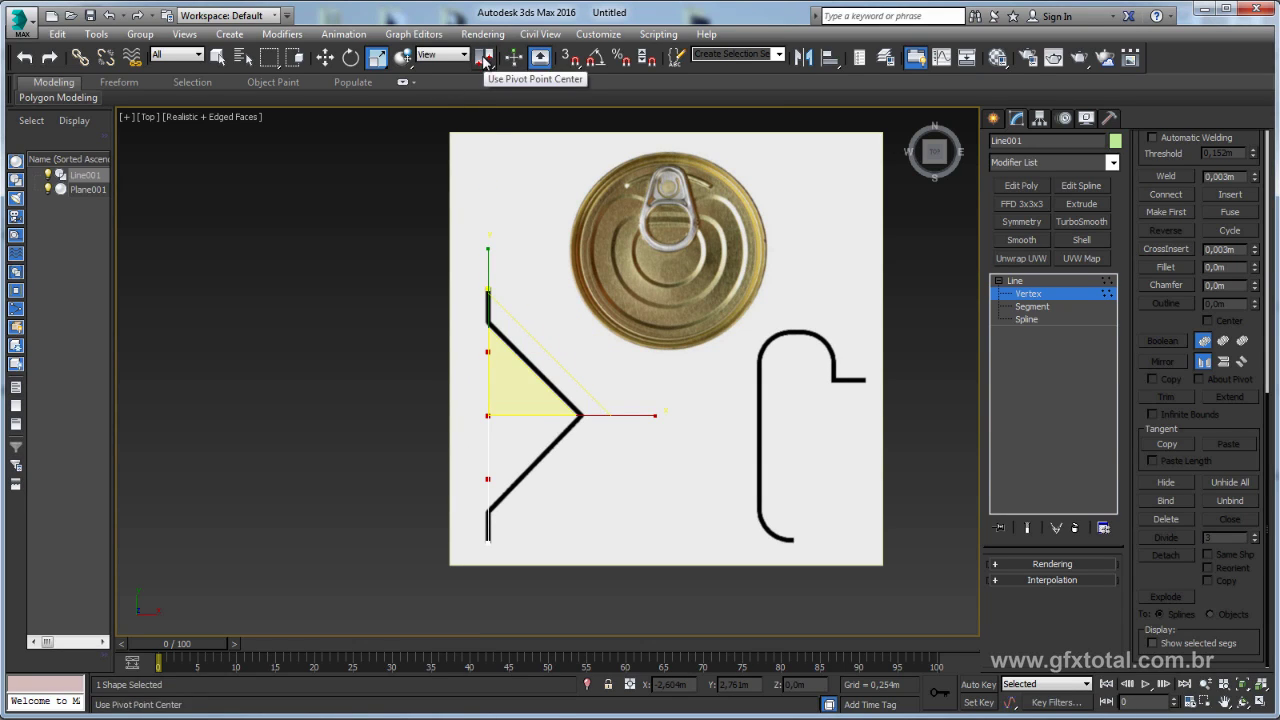
left_click_drag(485, 62, 488, 112)
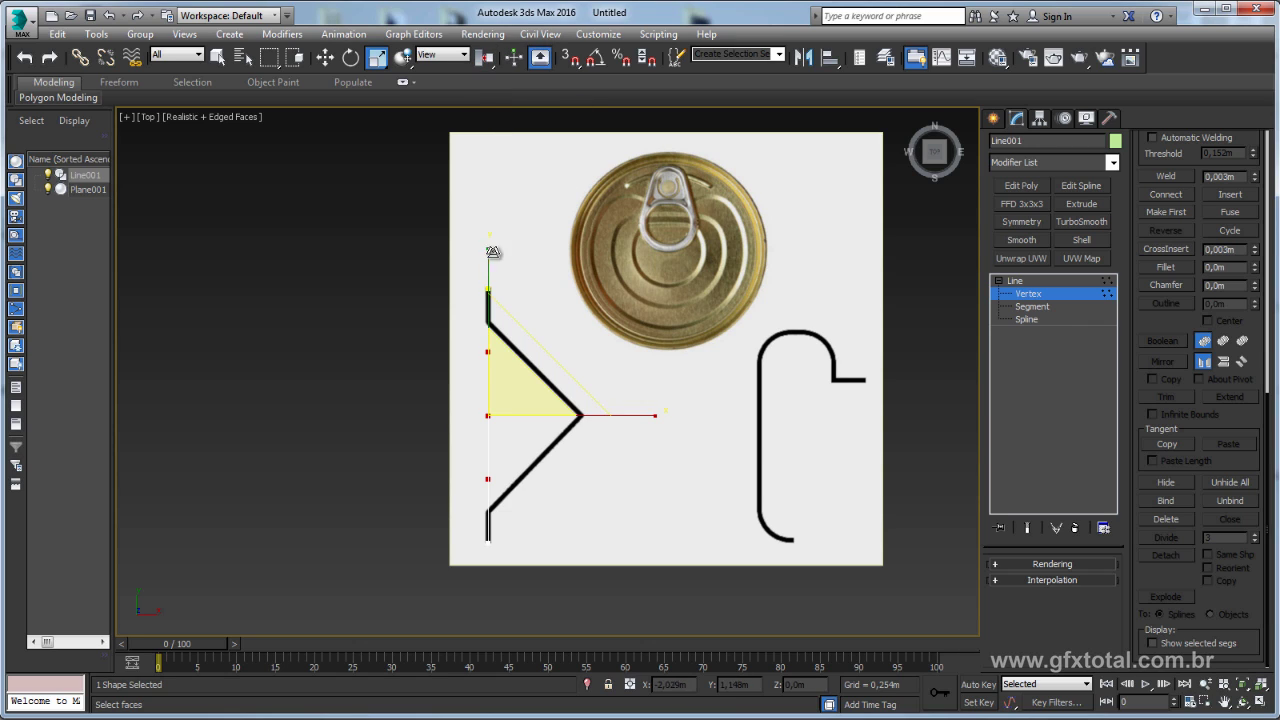
mouse_move(493, 252)
left_mouse_down()
mouse_move(498, 228)
mouse_move(500, 243)
left_mouse_up()
Move the middle vertex right to form the profile's pointed tip.
left_click_drag(558, 457, 558, 455)
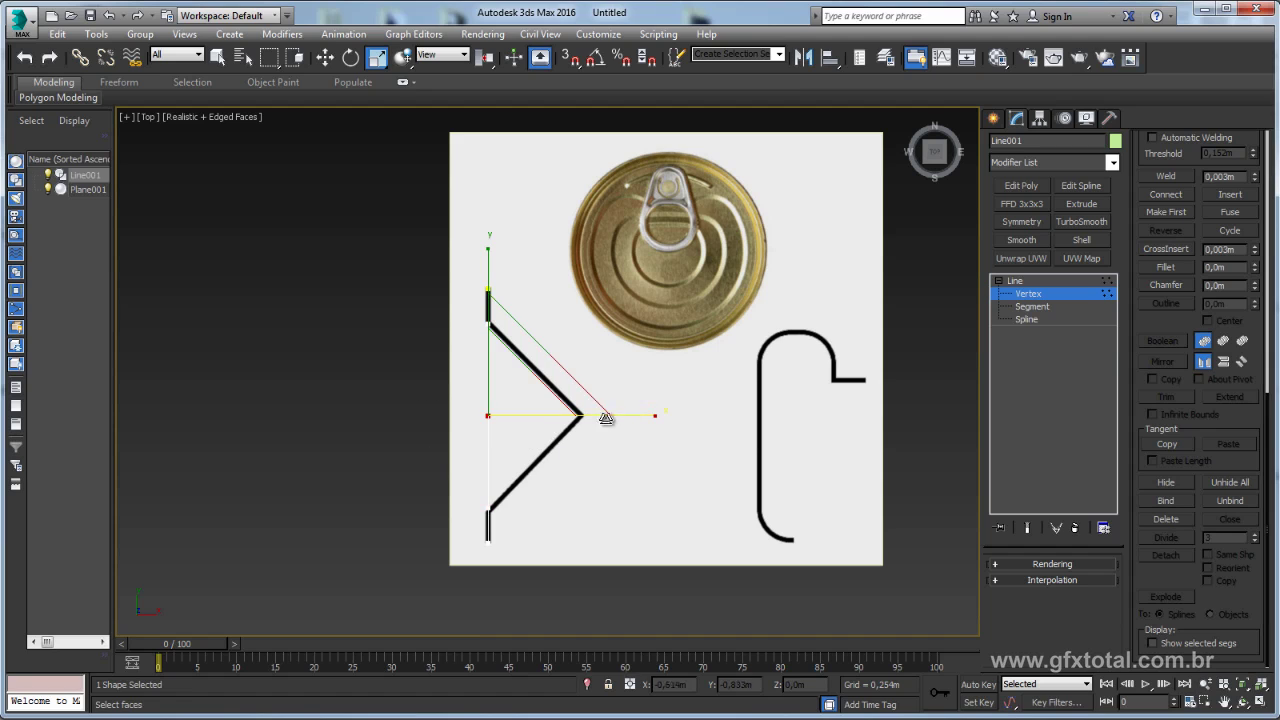
key("w")
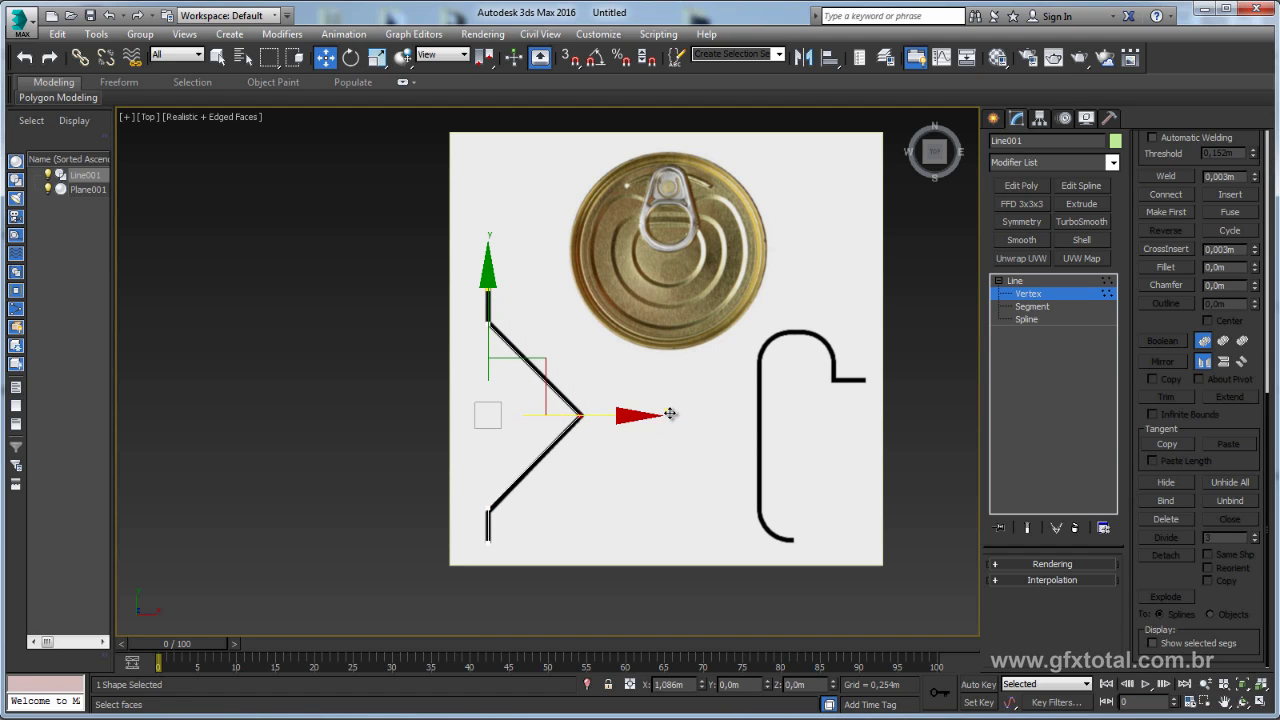
left_click_drag(639, 415, 665, 414)
middle_click_drag(688, 443, 605, 417)
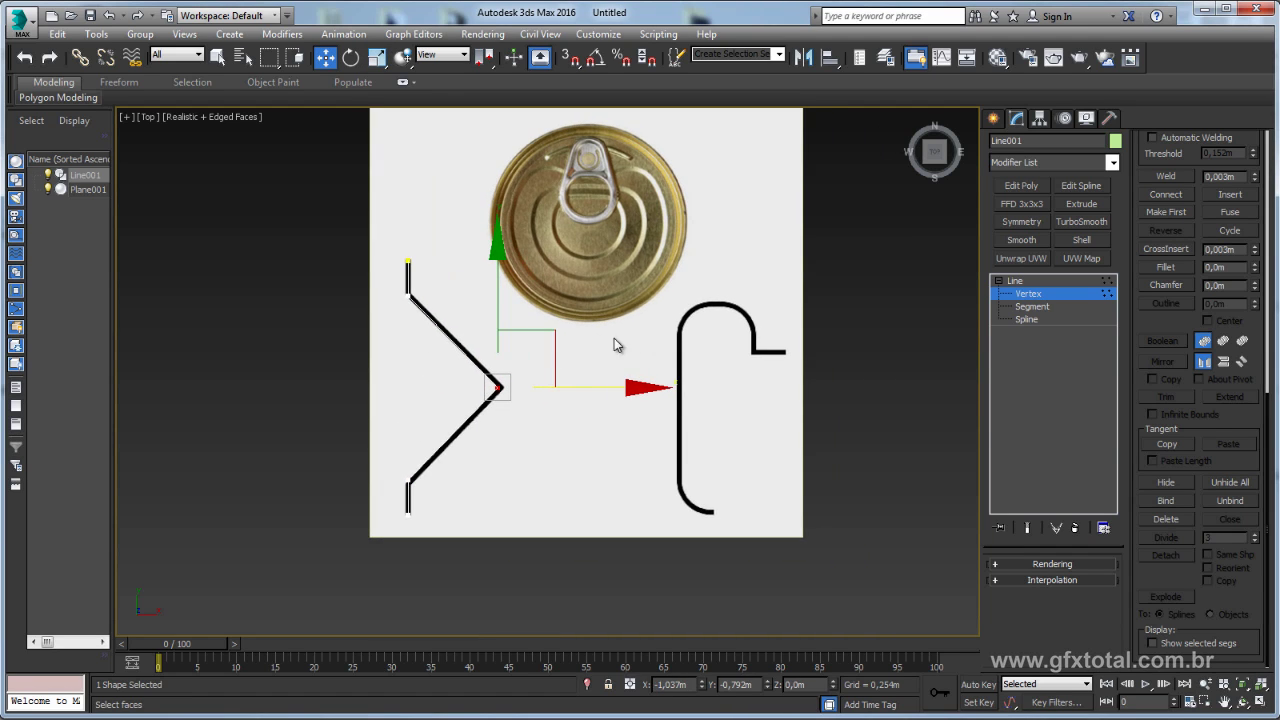
middle_click_drag(575, 280, 511, 278)
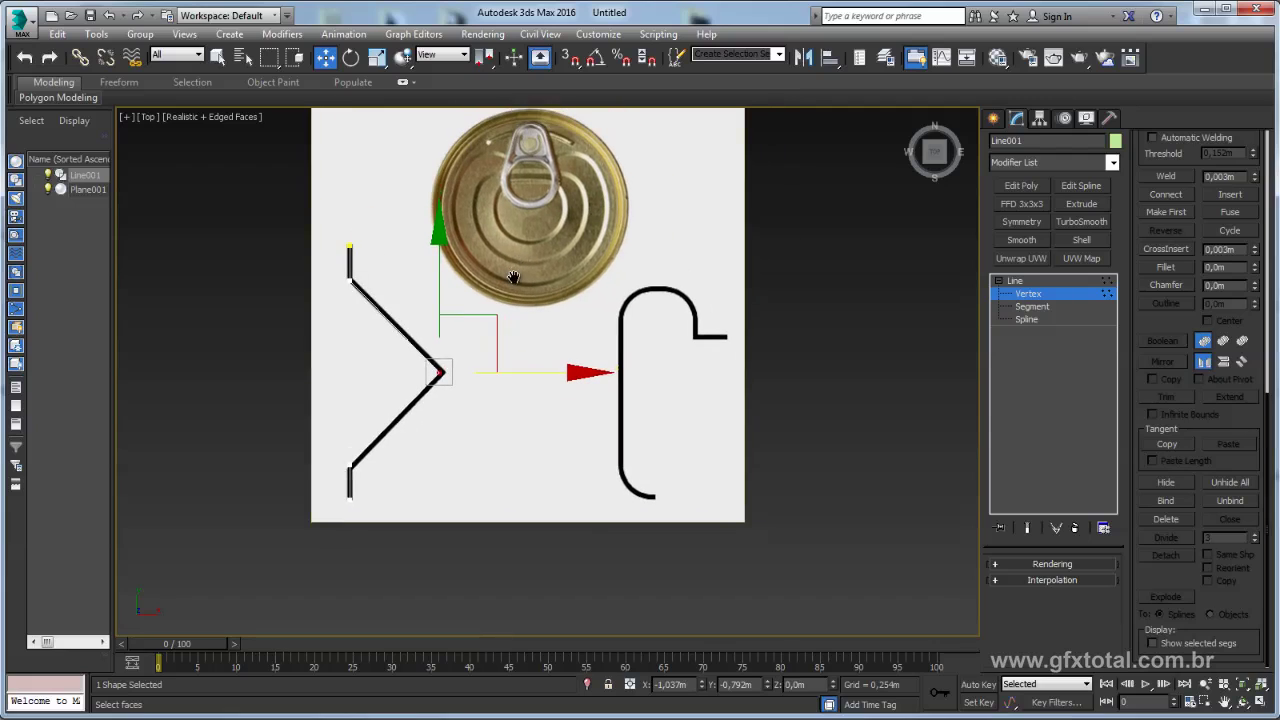
scroll(520, 260, "down", 1)
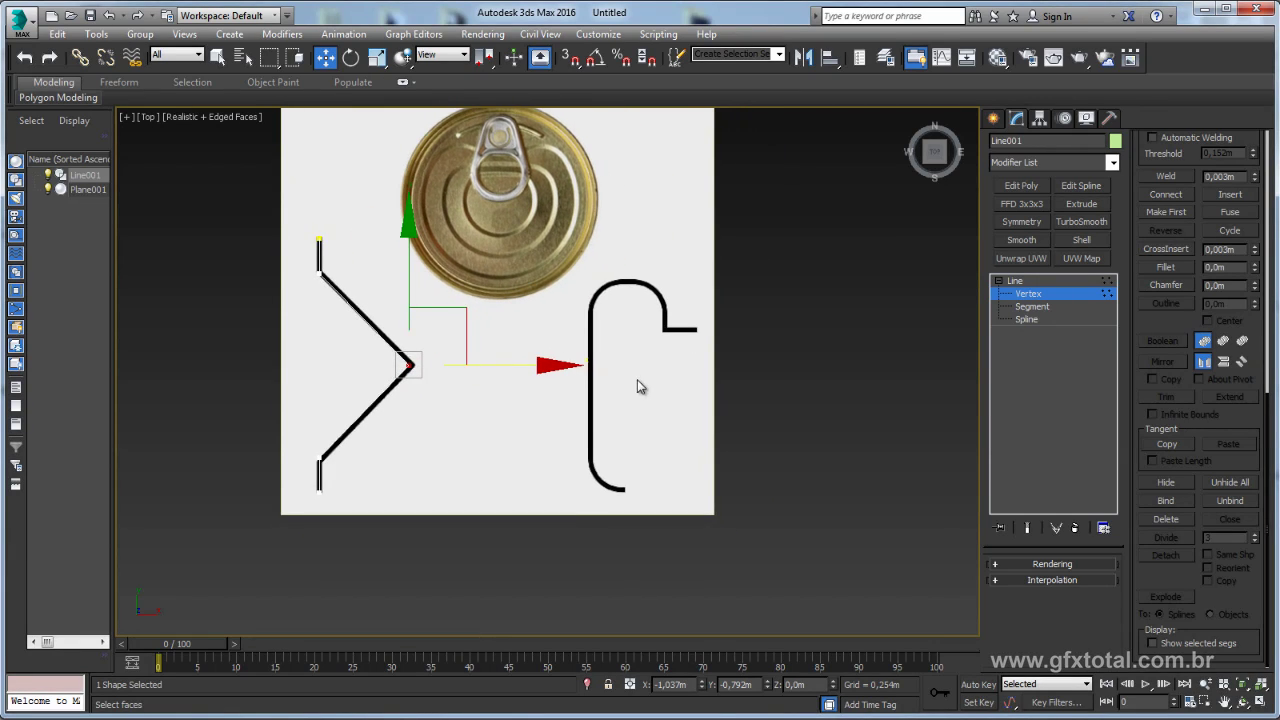
scroll(637, 379, "up", 3)
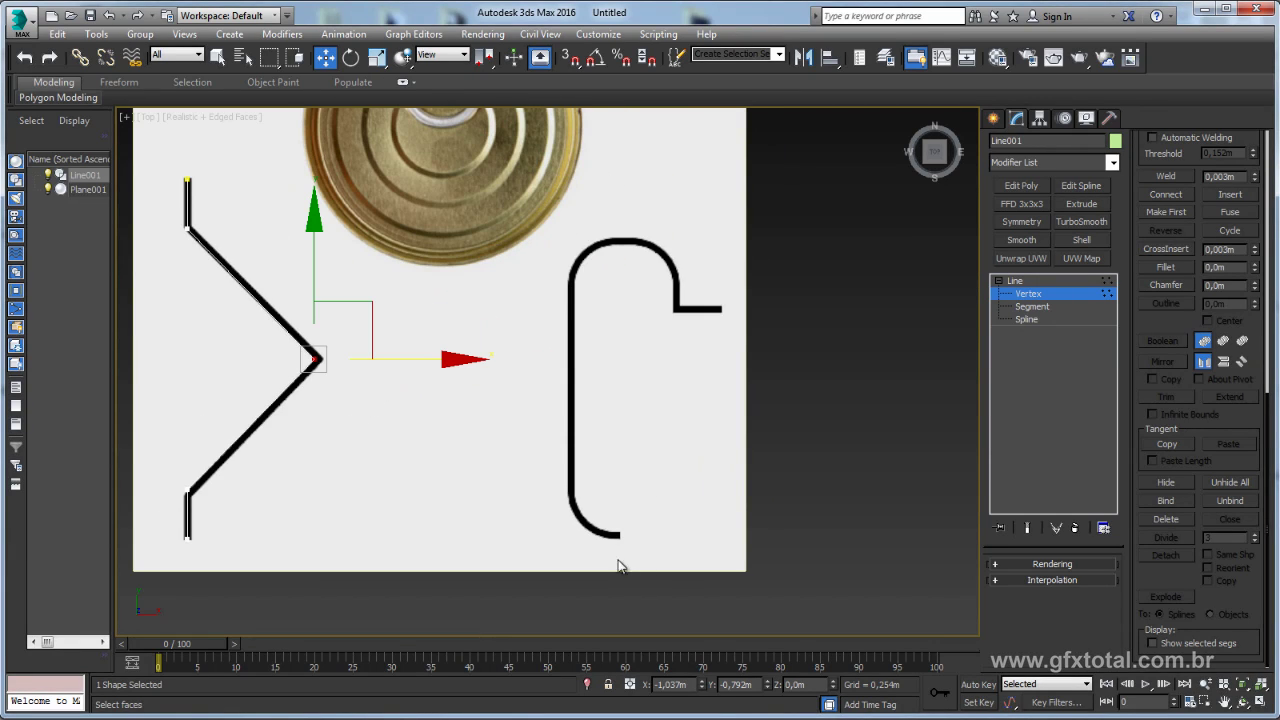
left_click(778, 386)
left_click(1017, 281)
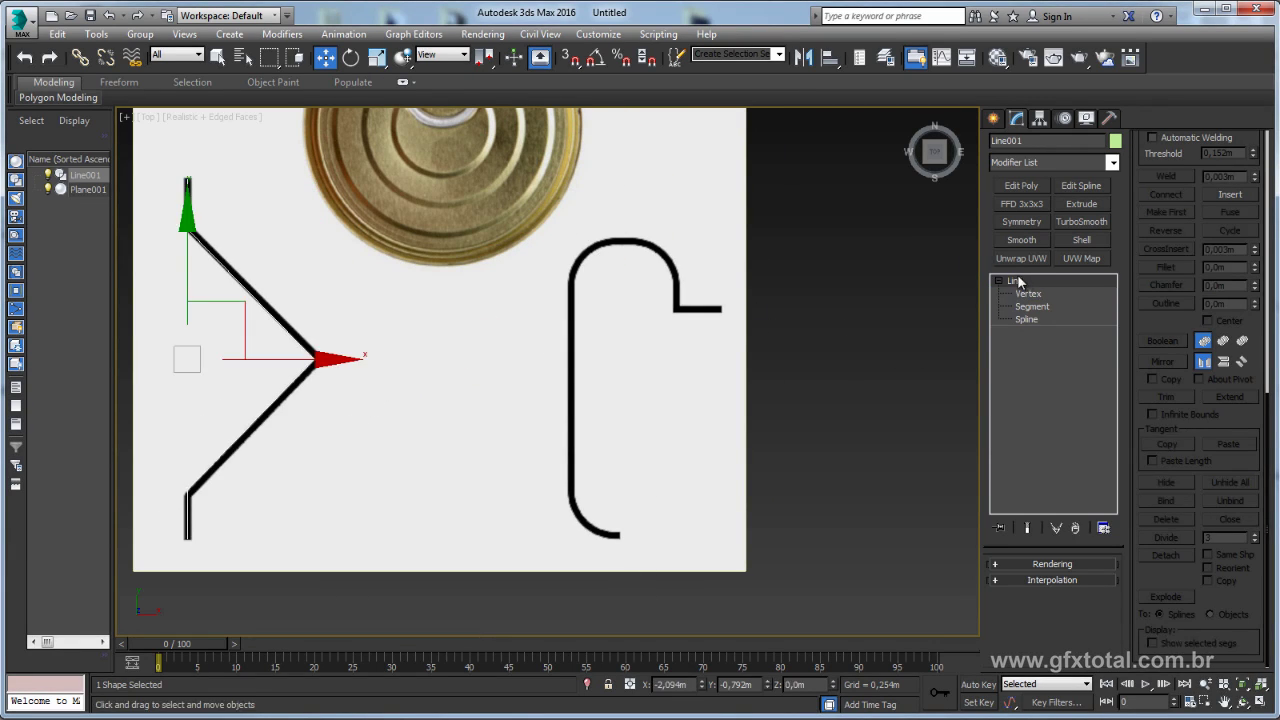
Start Line002 at the right profile's bottom, tracing the rounded corner and straight side.
left_click(995, 119)
left_click(1017, 144)
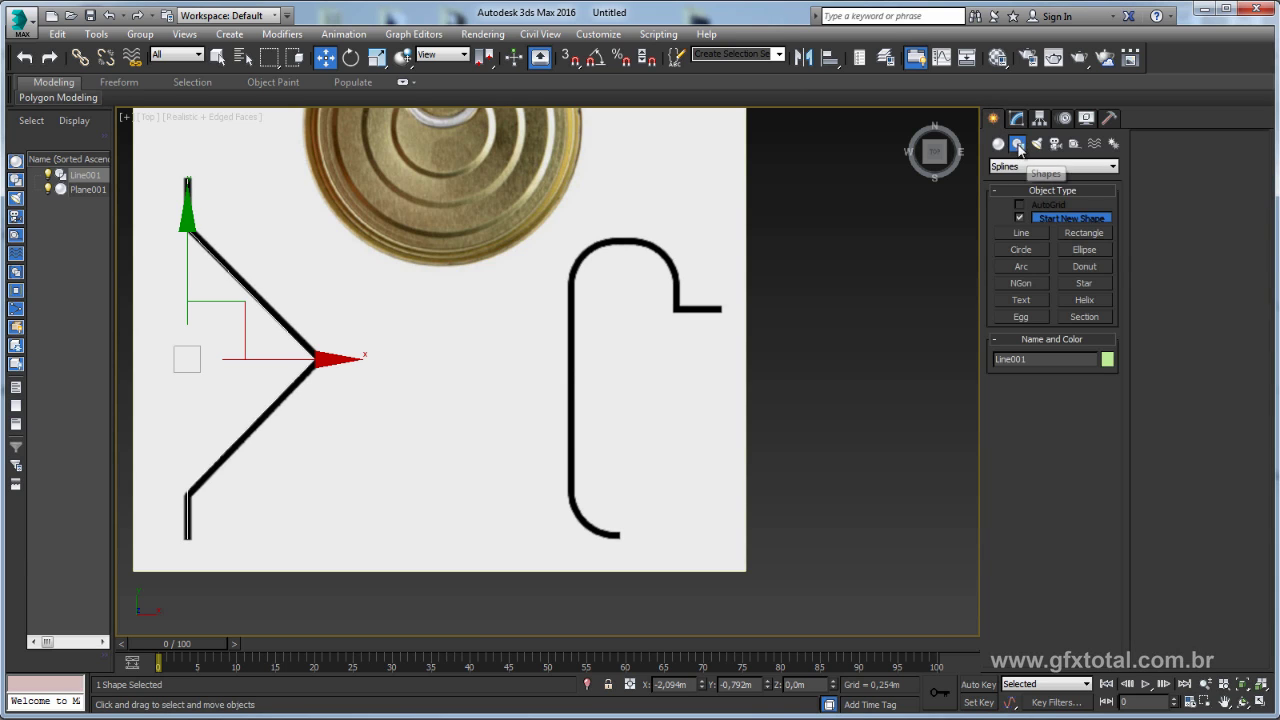
left_click(1025, 232)
middle_click_drag(651, 481, 720, 423)
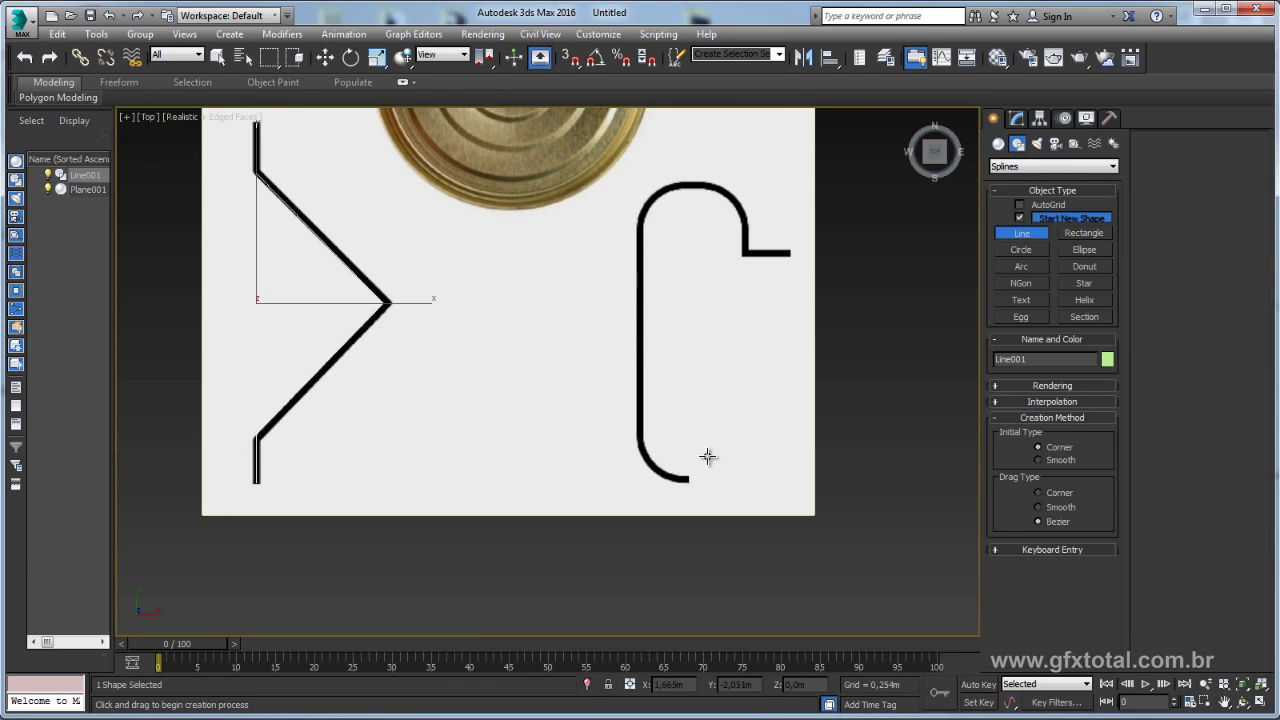
scroll(707, 457, "up", 2)
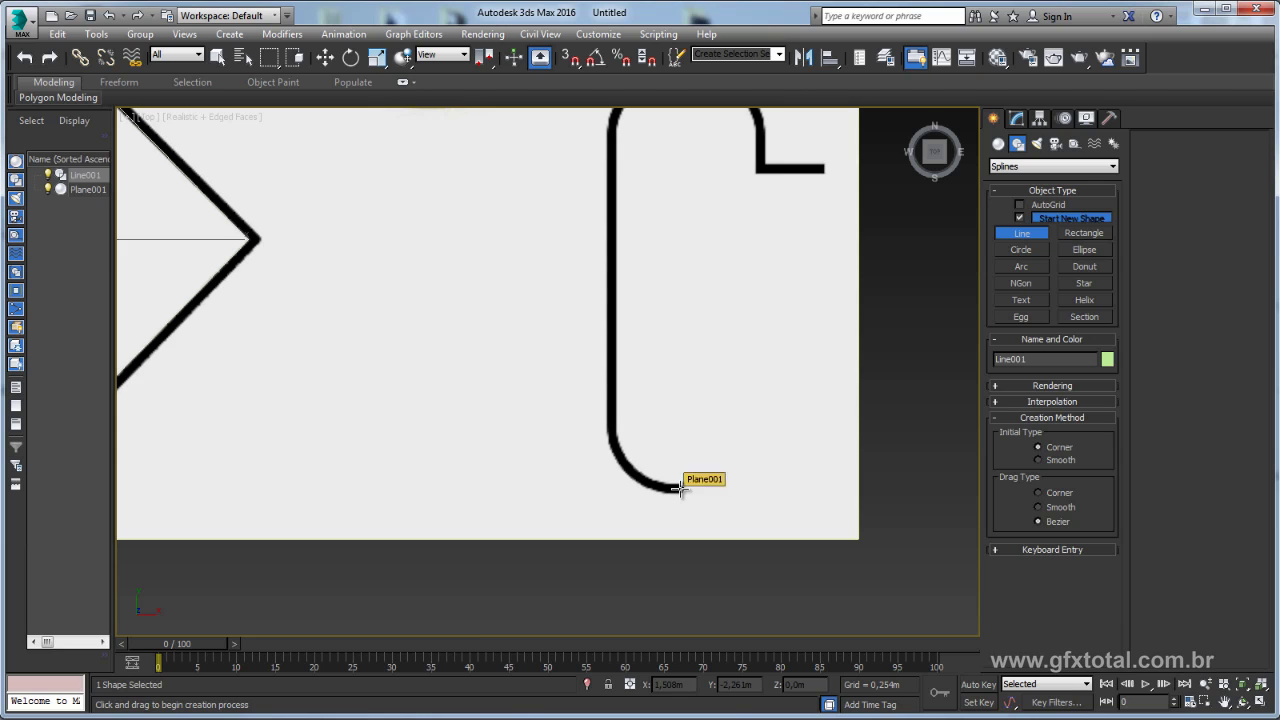
left_click(680, 489)
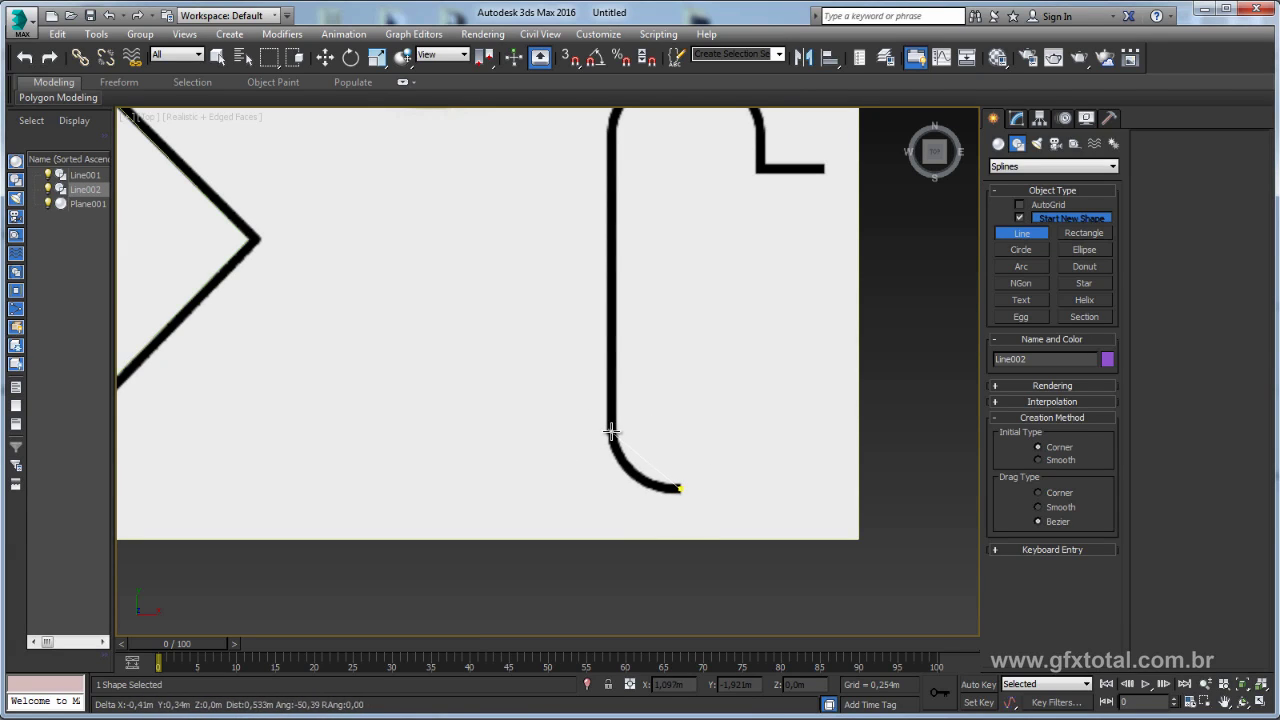
left_click_drag(609, 428, 605, 381)
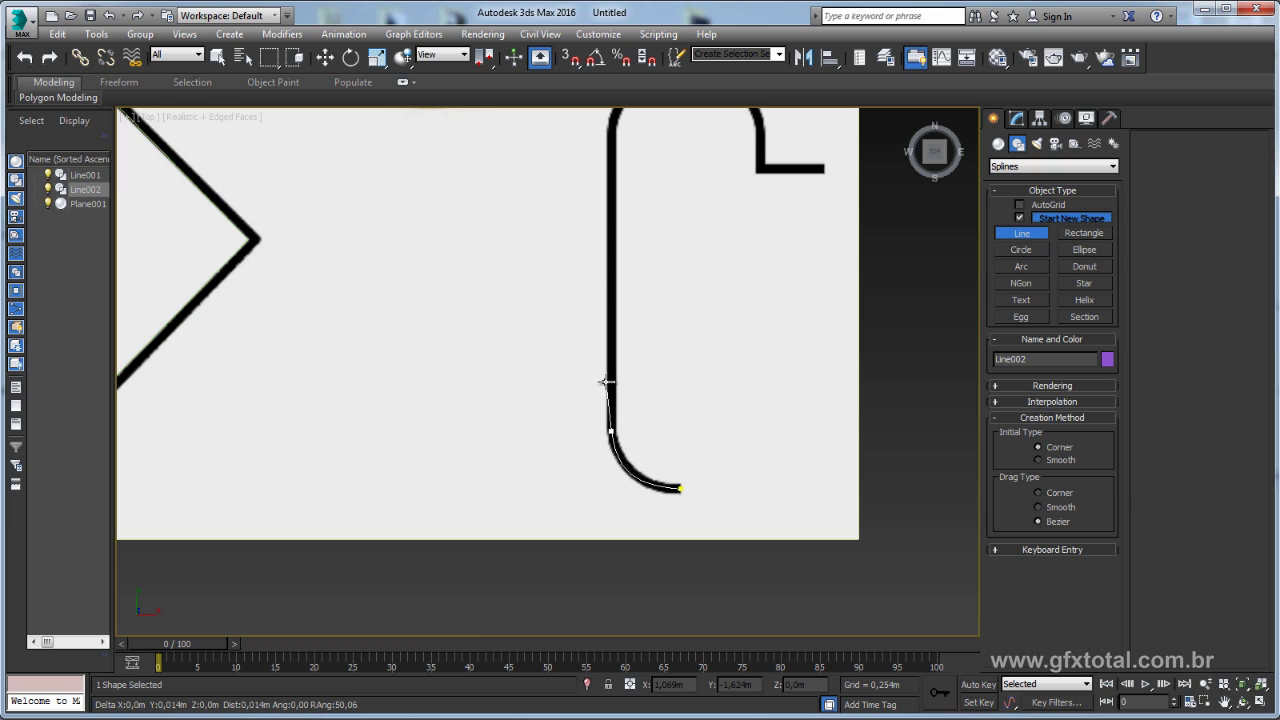
key("F3")
mouse_move(605, 381)
left_mouse_down()
mouse_move(648, 425)
mouse_move(600, 349)
mouse_move(608, 449)
mouse_move(611, 354)
mouse_move(613, 428)
mouse_move(590, 390)
left_mouse_up()
key("F3")
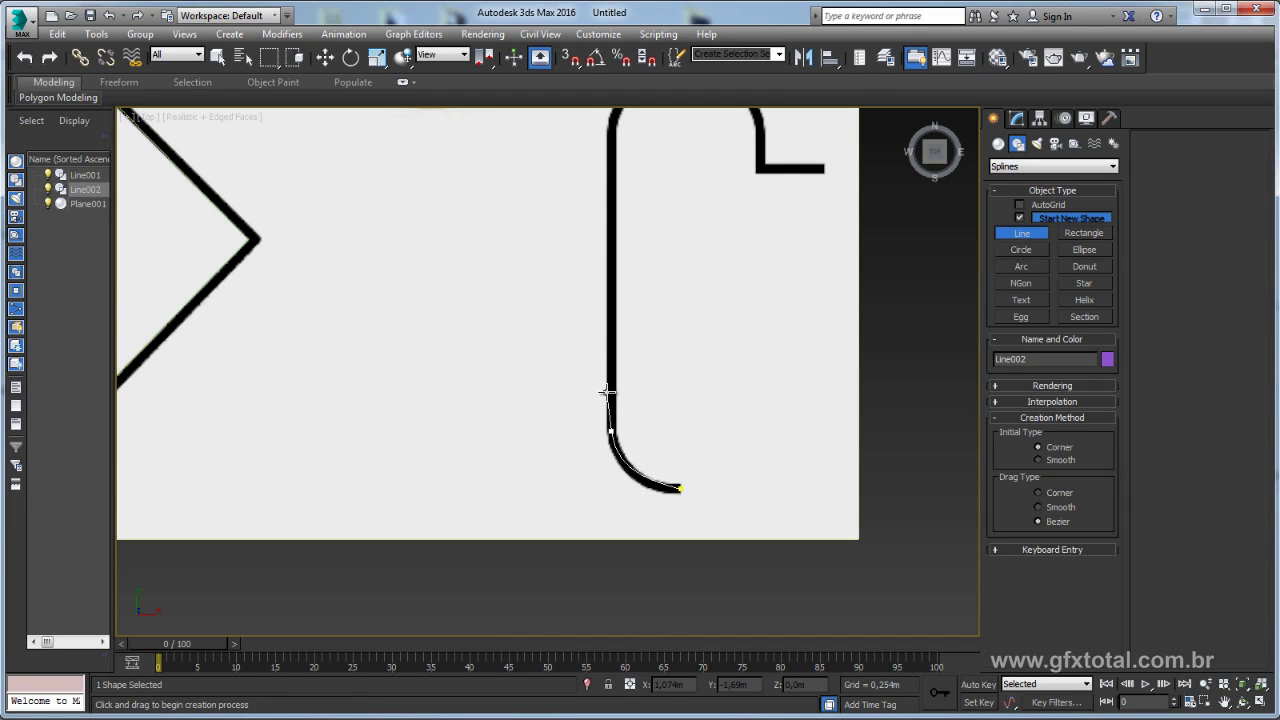
left_click_drag(611, 241, 617, 210)
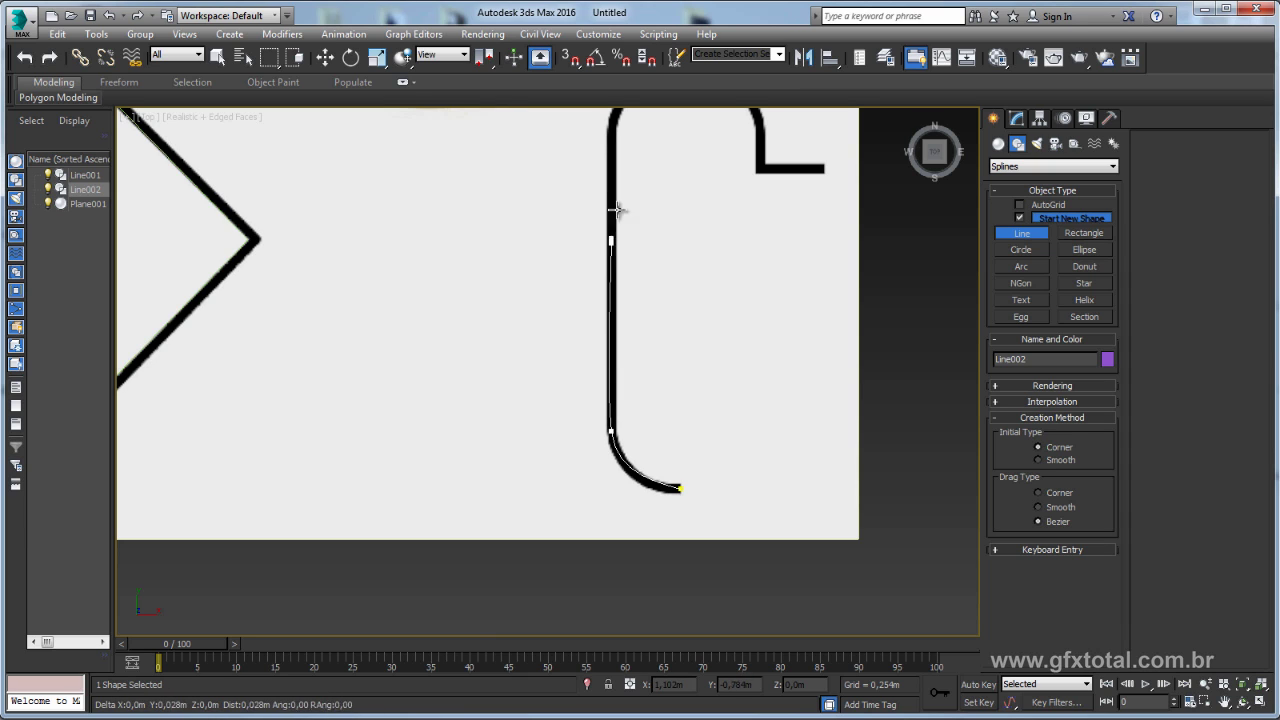
left_click_drag(611, 129, 634, 87)
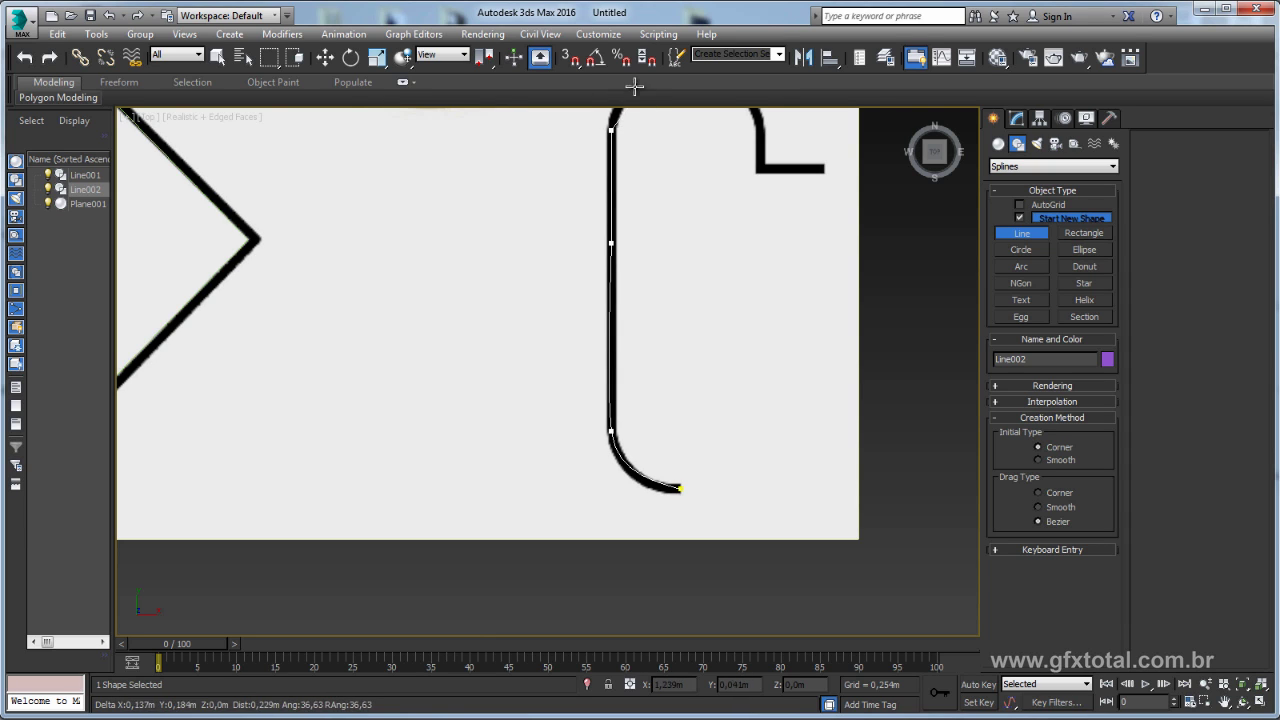
Continue the line around the rounded arch and finish it with a short flat tail.
scroll(620, 114, "down", 1)
scroll(620, 118, "up", 1)
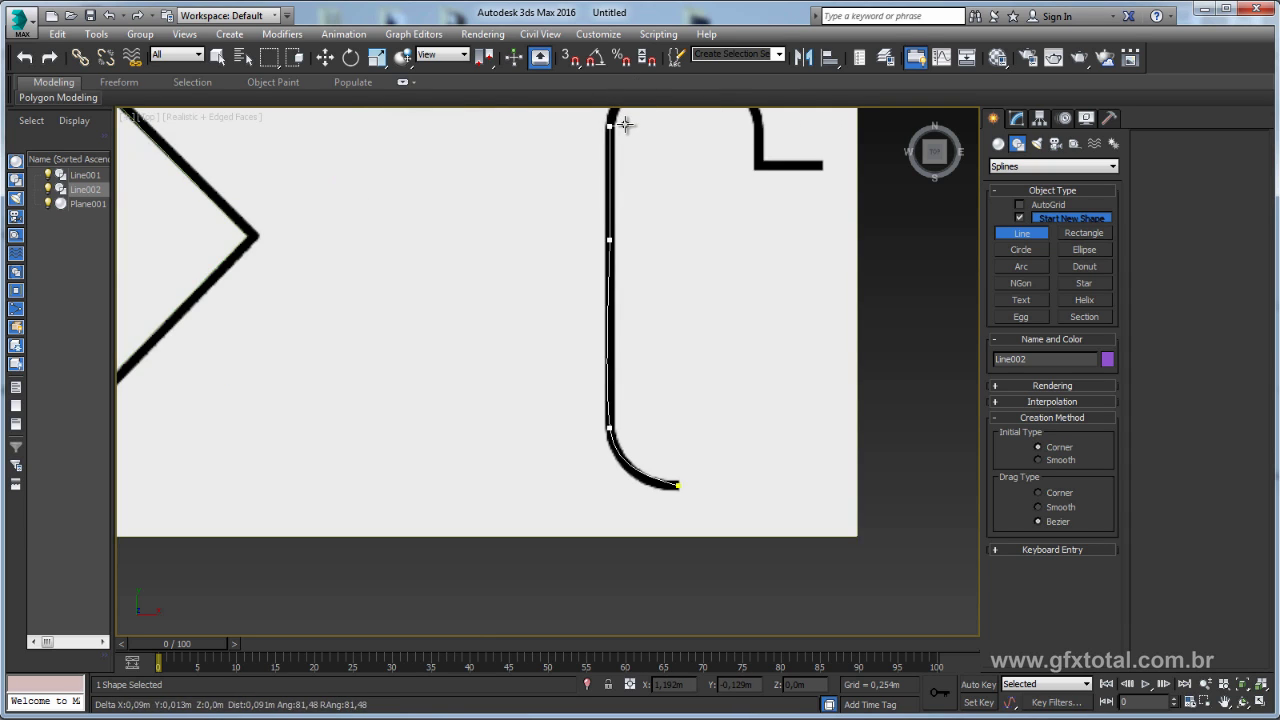
key("i")
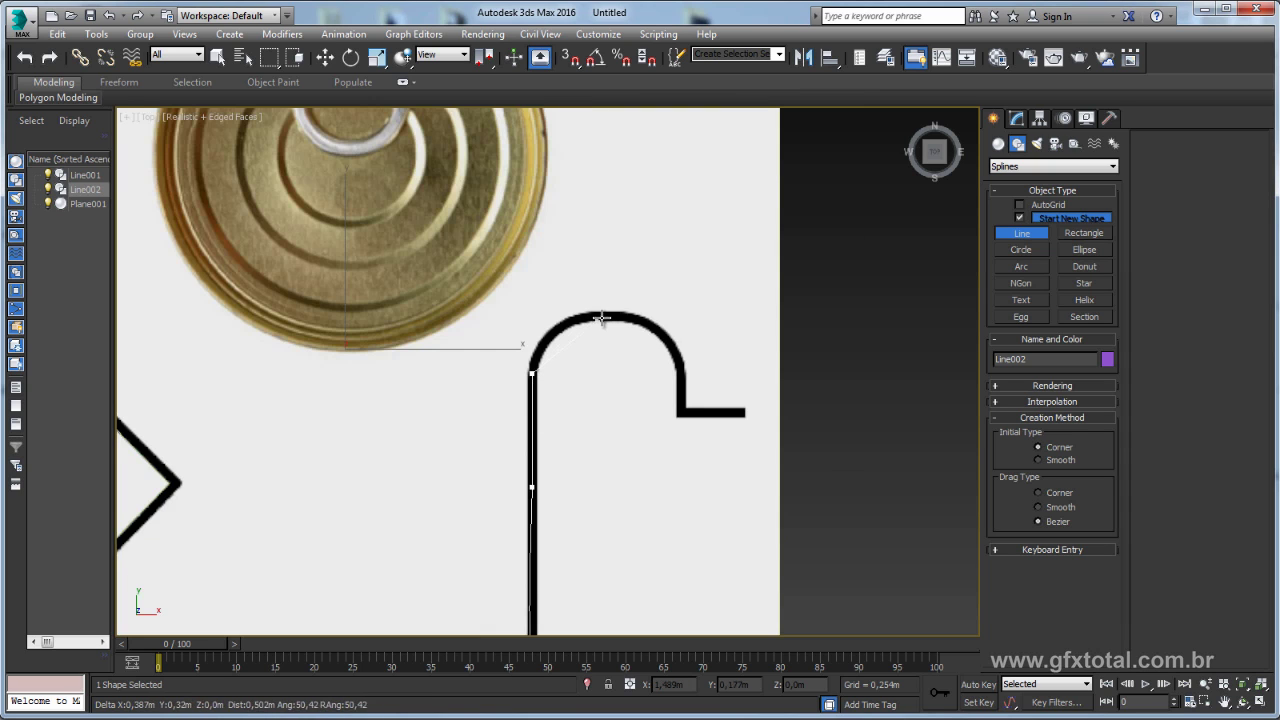
left_click_drag(597, 316, 645, 314)
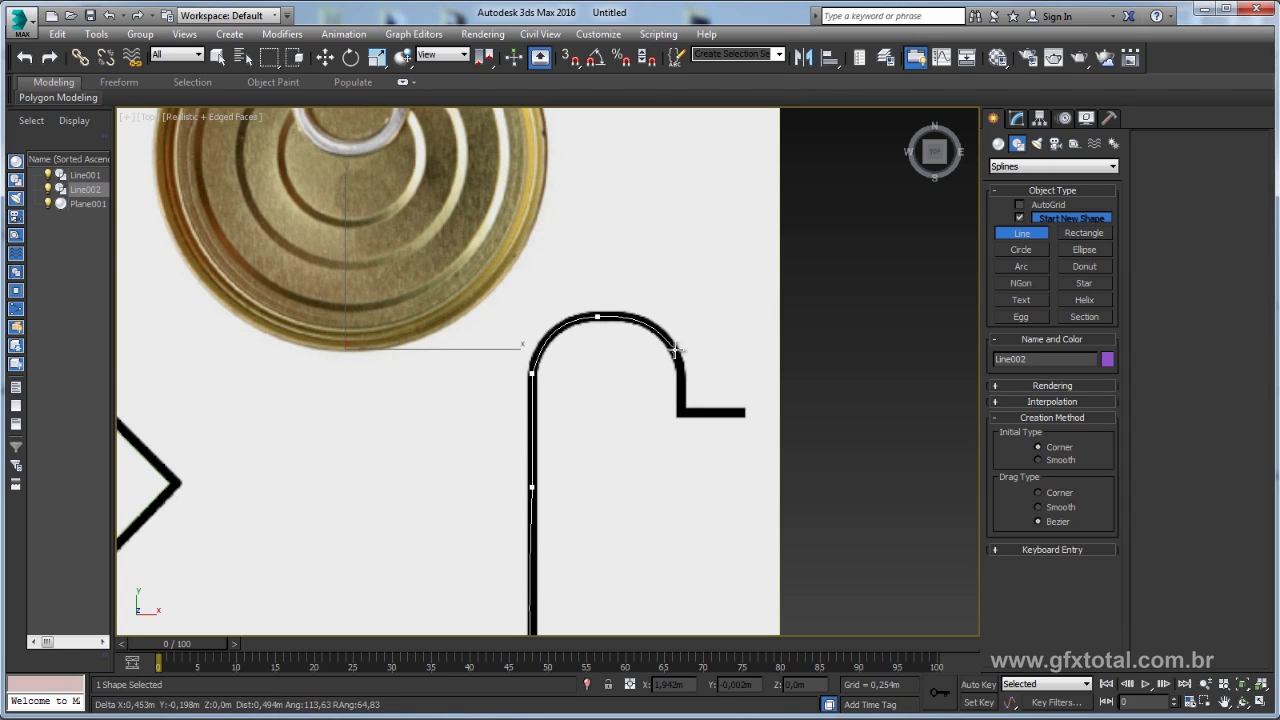
left_click(675, 349)
left_click(680, 412)
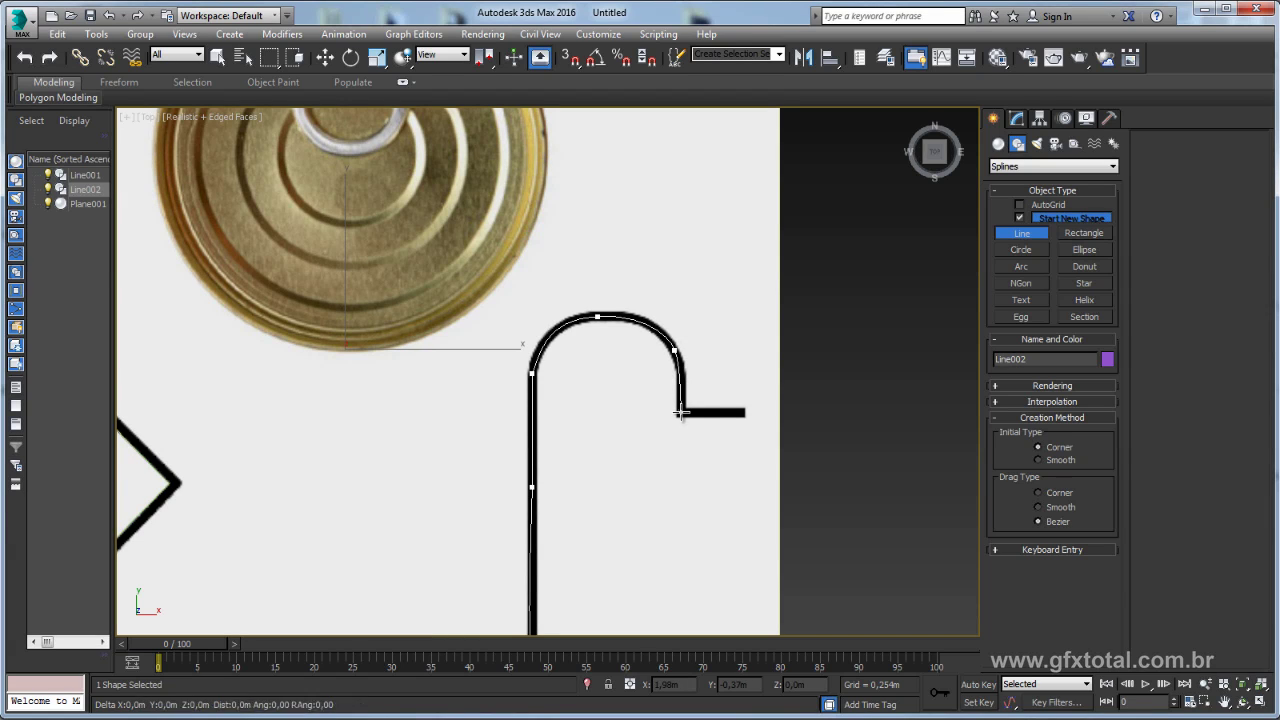
left_click(744, 410)
right_click(737, 427)
Check Line002 against the reference by toggling wireframe and panning the view.
scroll(688, 377, "down", 3)
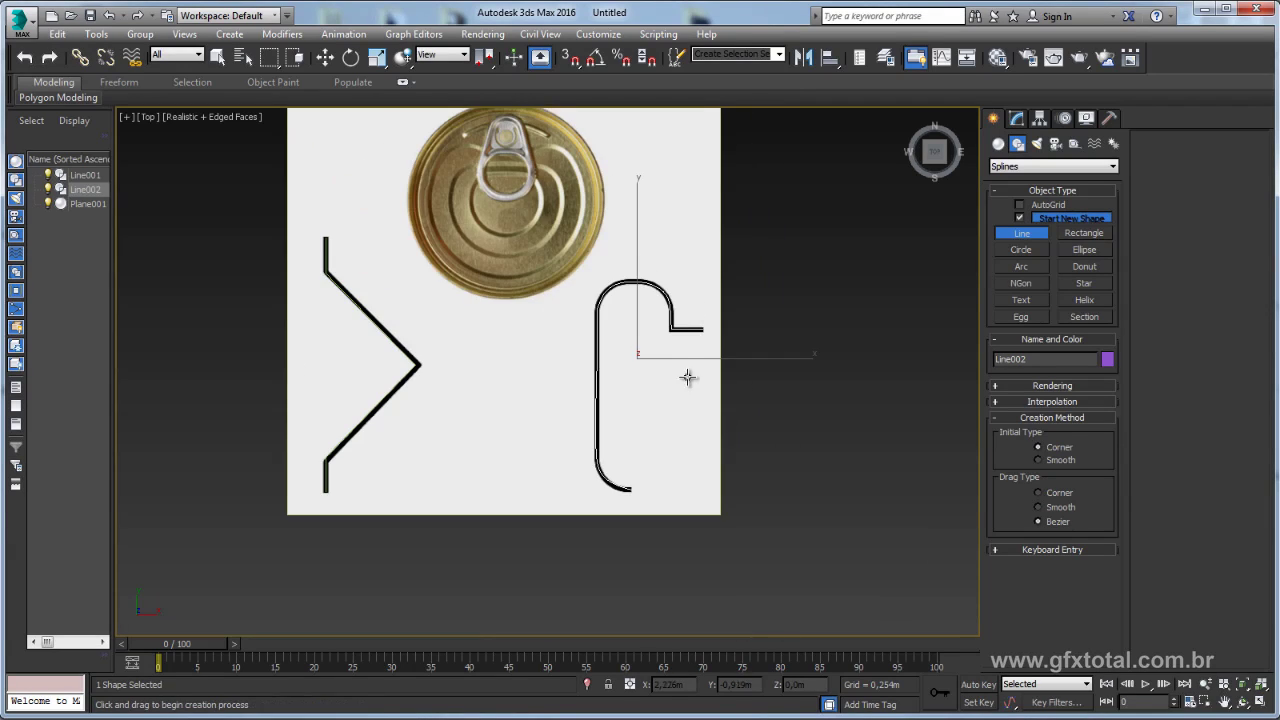
middle_click_drag(688, 377, 695, 372)
key("F3")
scroll(650, 353, "up", 3)
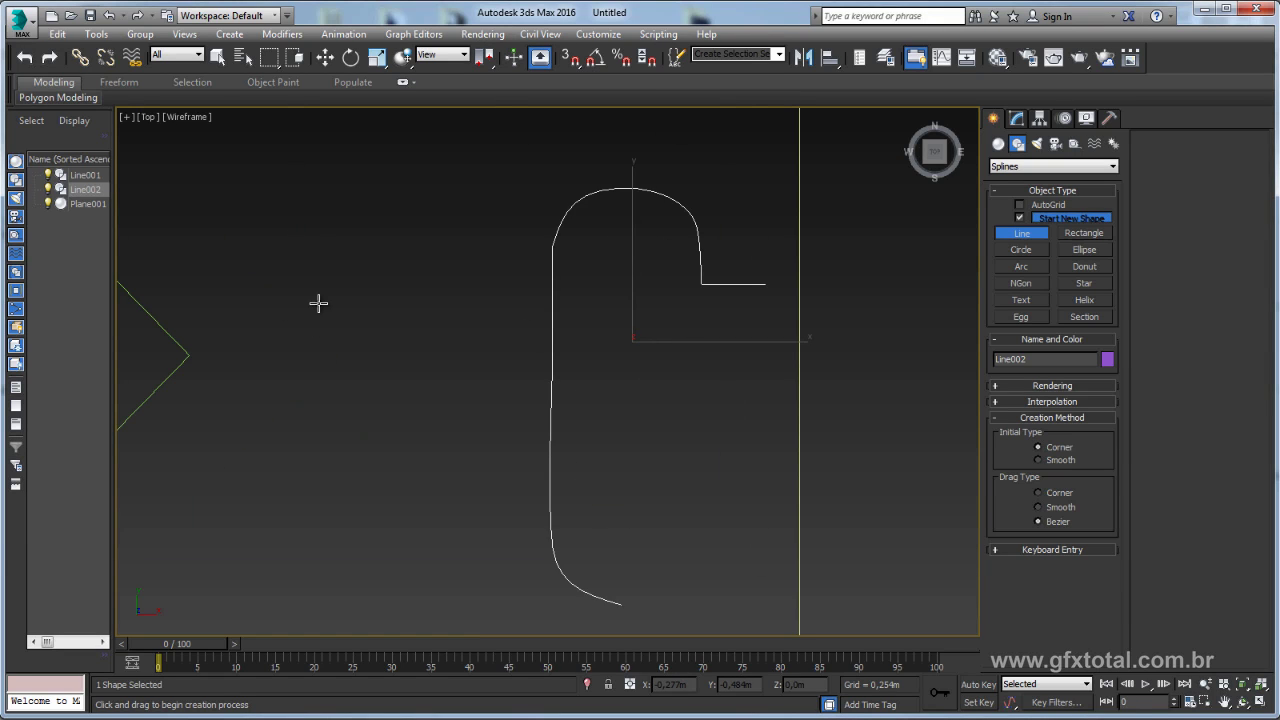
middle_click_drag(454, 374, 431, 386)
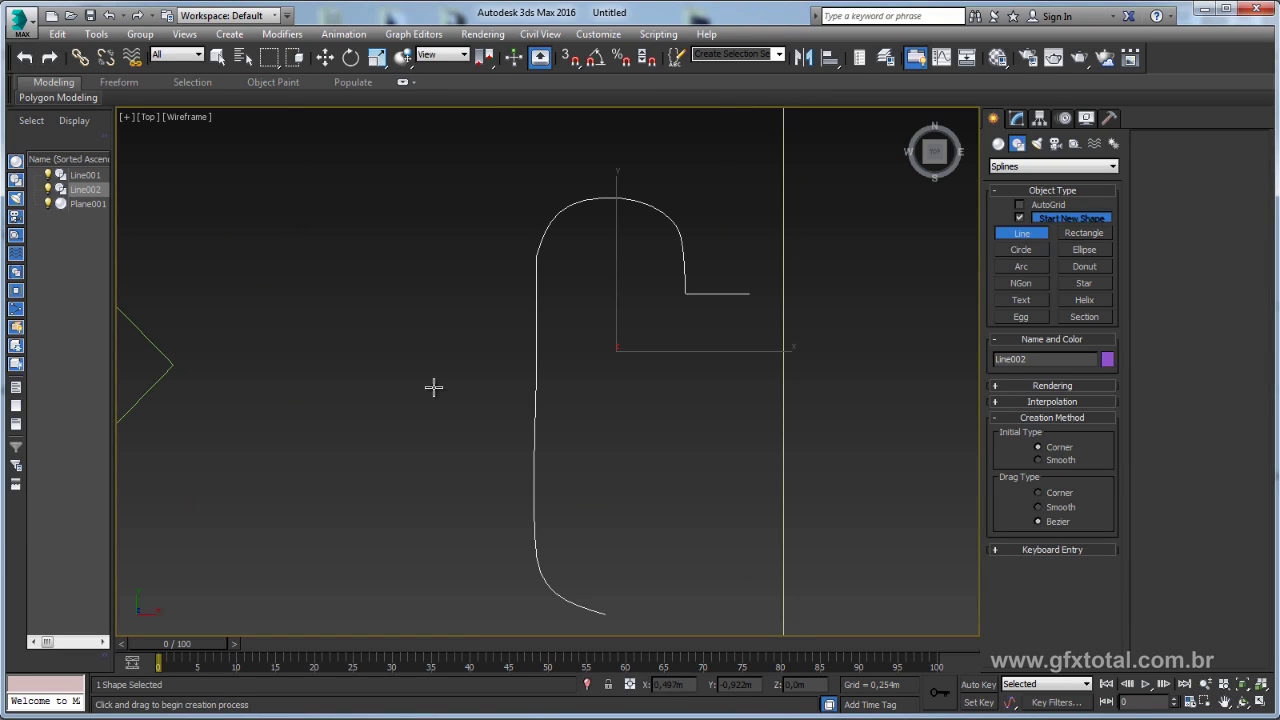
key("F3")
middle_click_drag(510, 408, 490, 398)
scroll(490, 398, "down", 2)
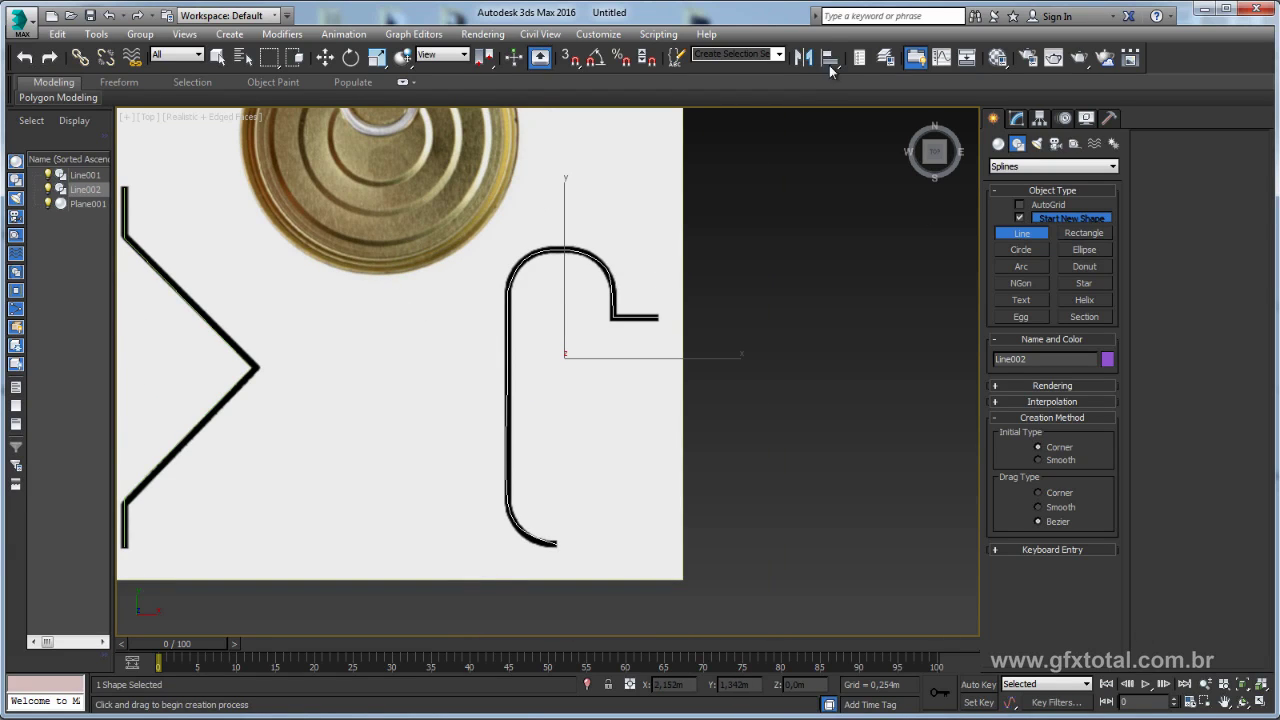
Delete Line002 and draw Rectangle001, about 1.574m by 0.867m, over the profile's left part.
key("Delete")
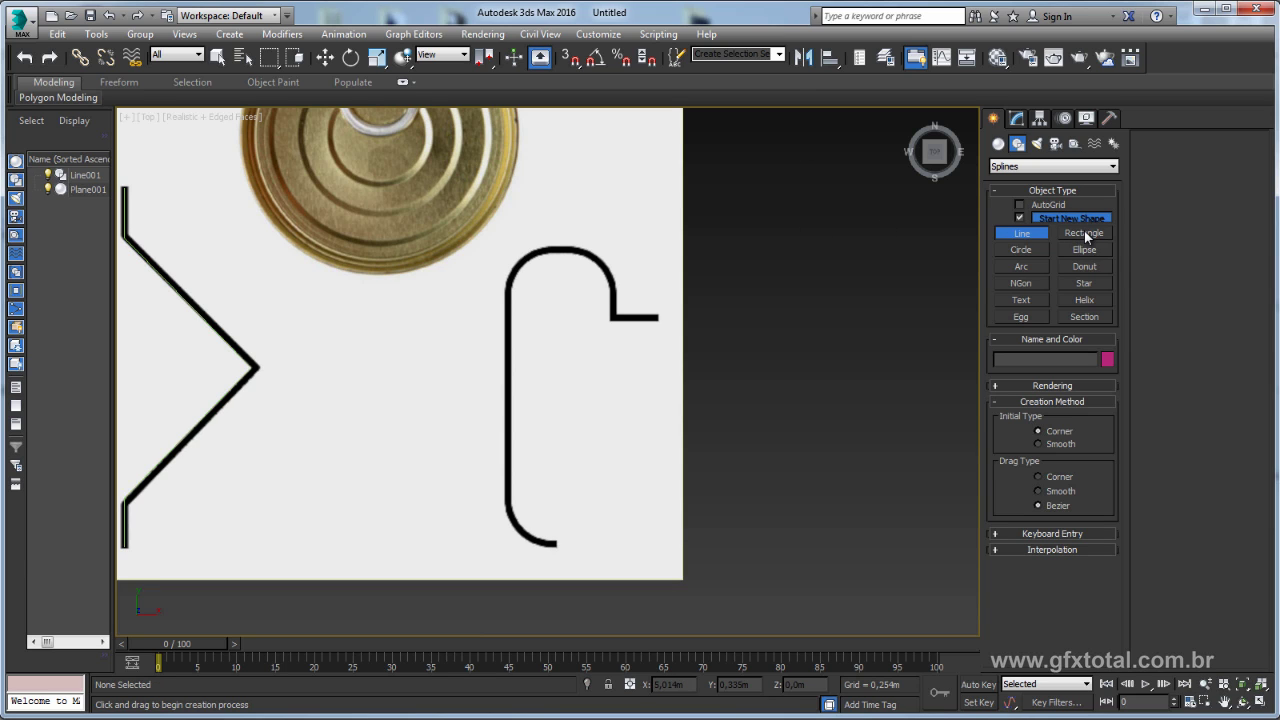
left_click(1086, 234)
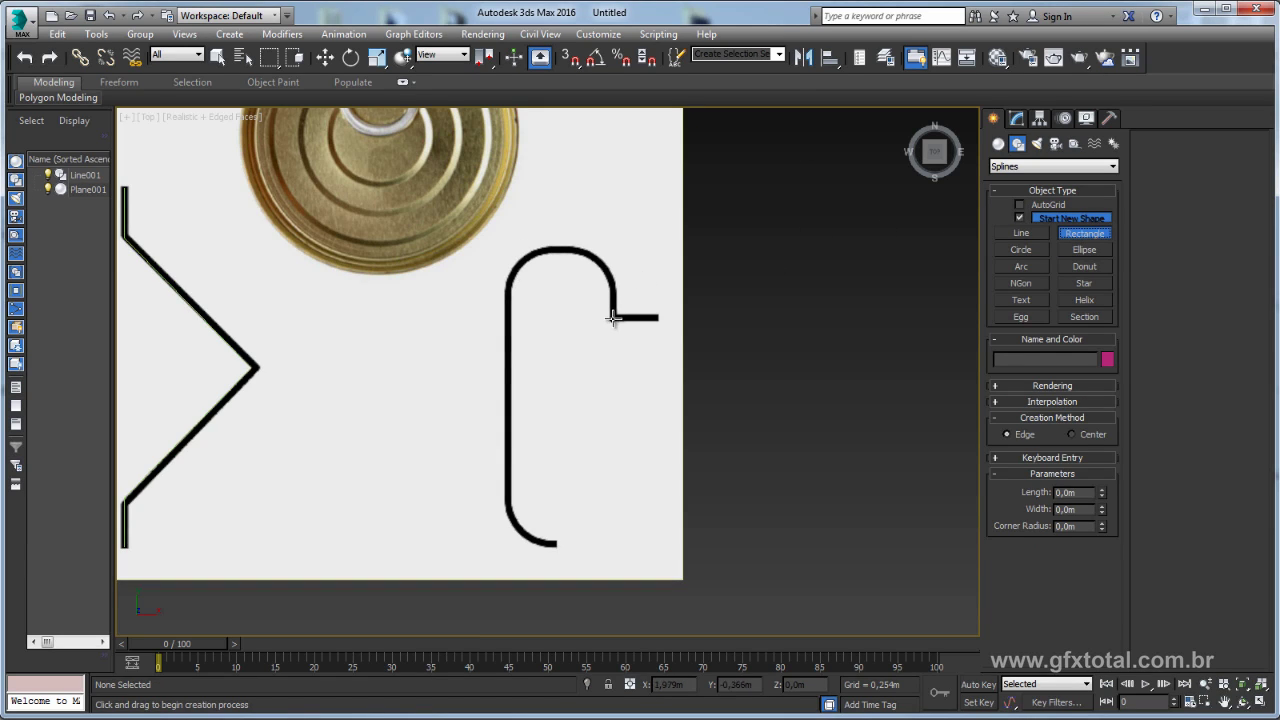
mouse_move(613, 317)
left_mouse_down()
mouse_move(531, 402)
mouse_move(562, 395)
mouse_move(507, 507)
left_mouse_up()
key("F3")
key("F3")
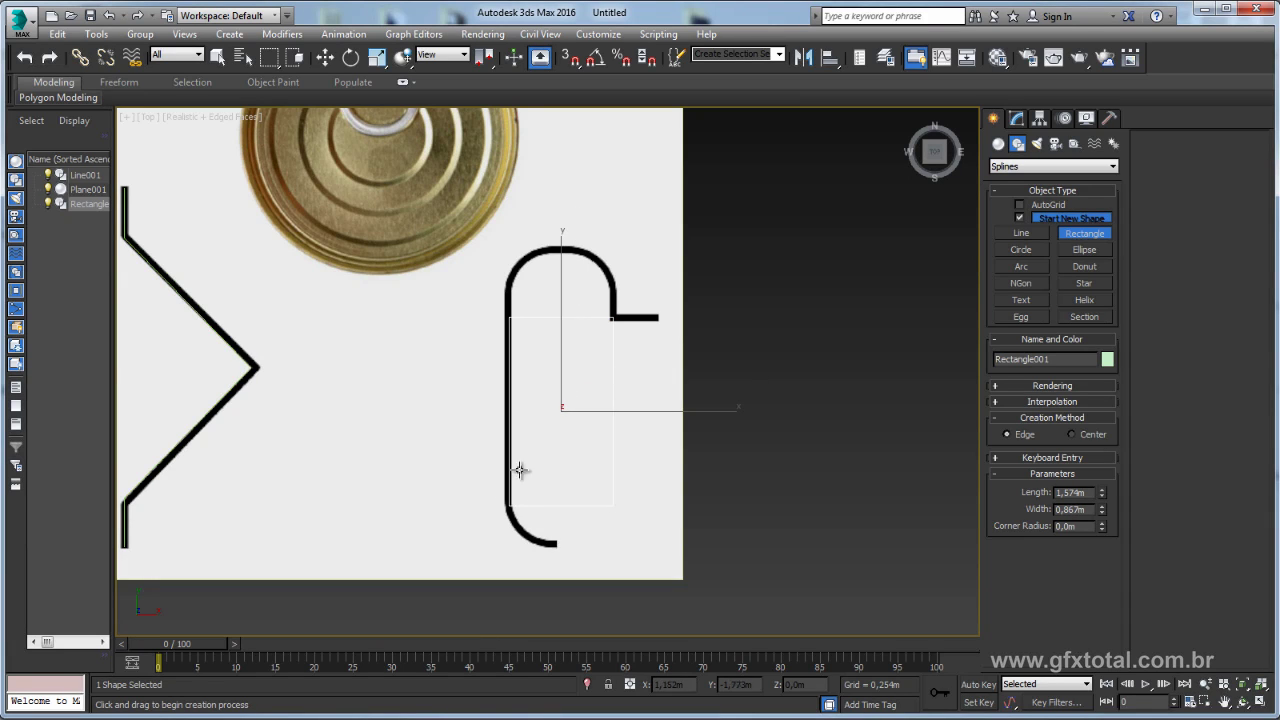
key("w")
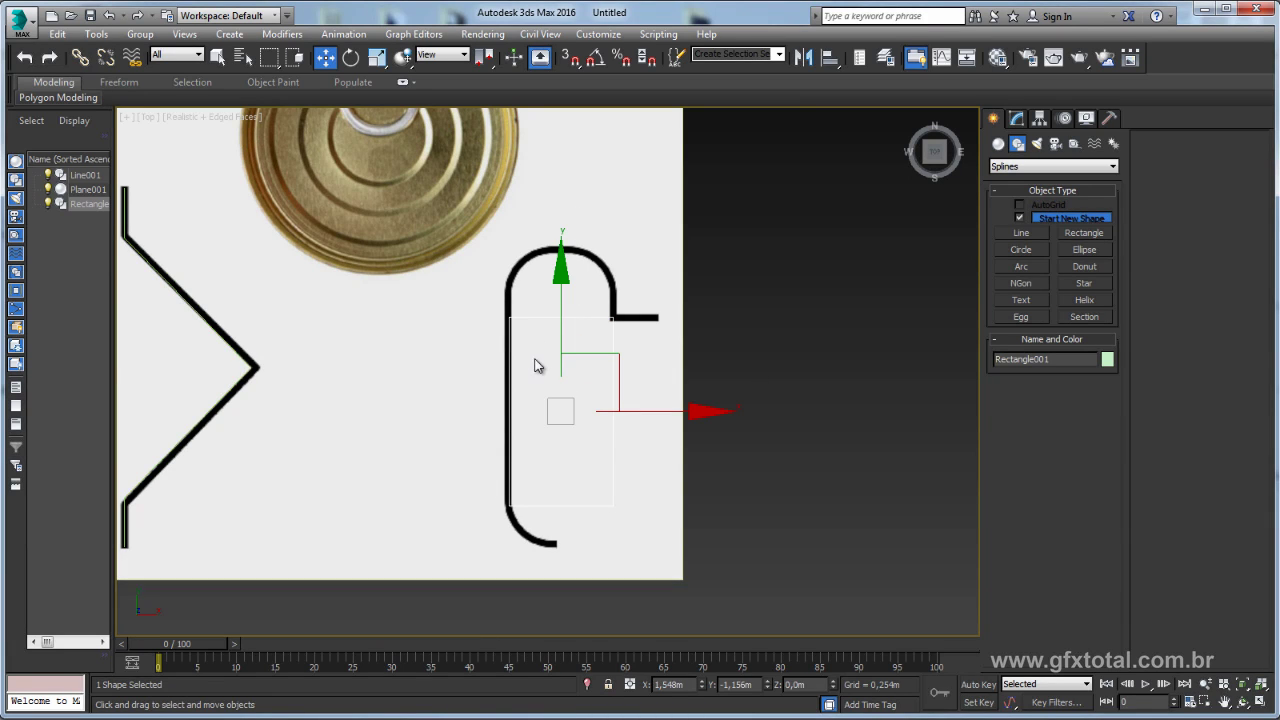
right_click(532, 360)
mouse_move(563, 516)
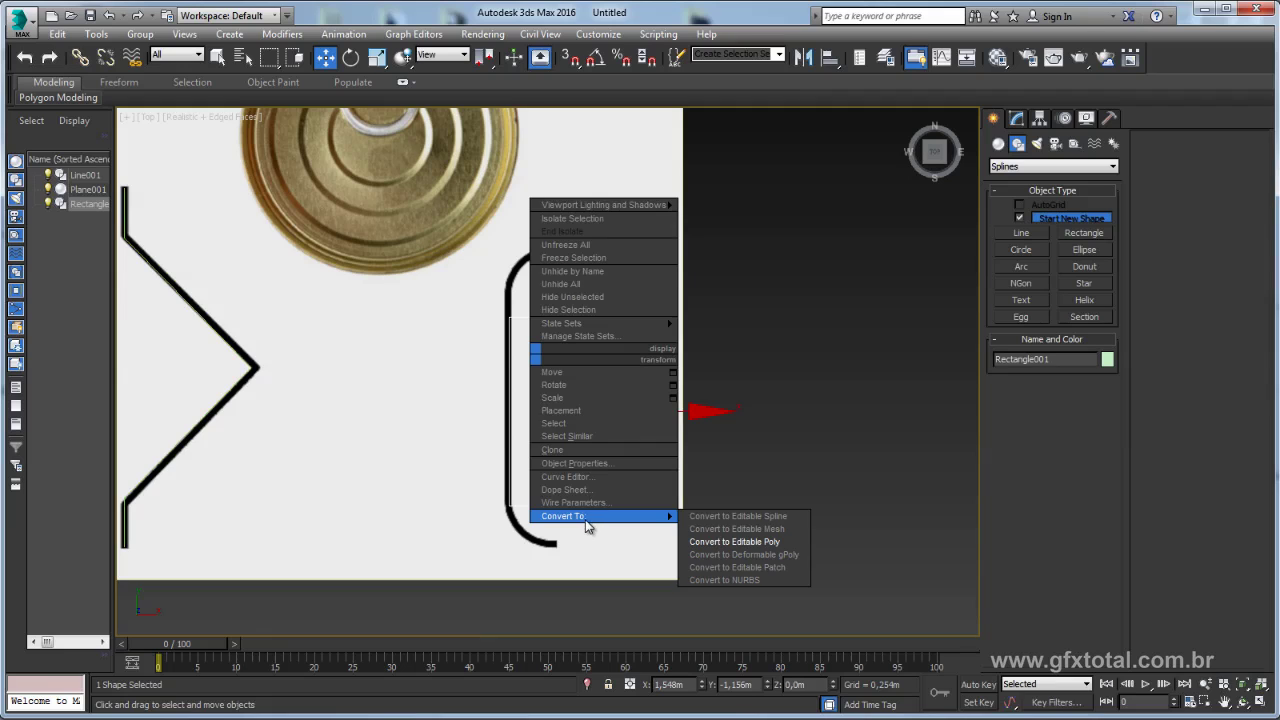
Convert Rectangle001 to an editable spline and select all its vertices in wireframe.
left_click(760, 517)
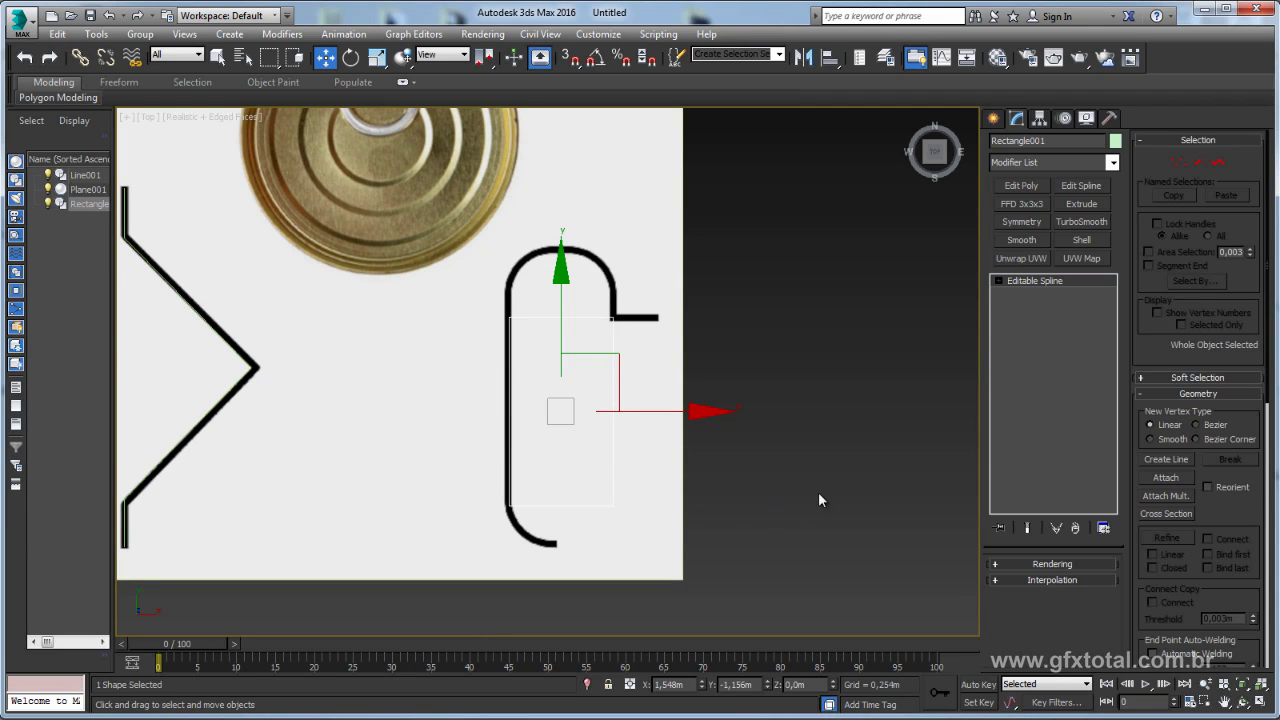
left_click(998, 280)
left_click(1028, 293)
left_click_drag(622, 490, 463, 561)
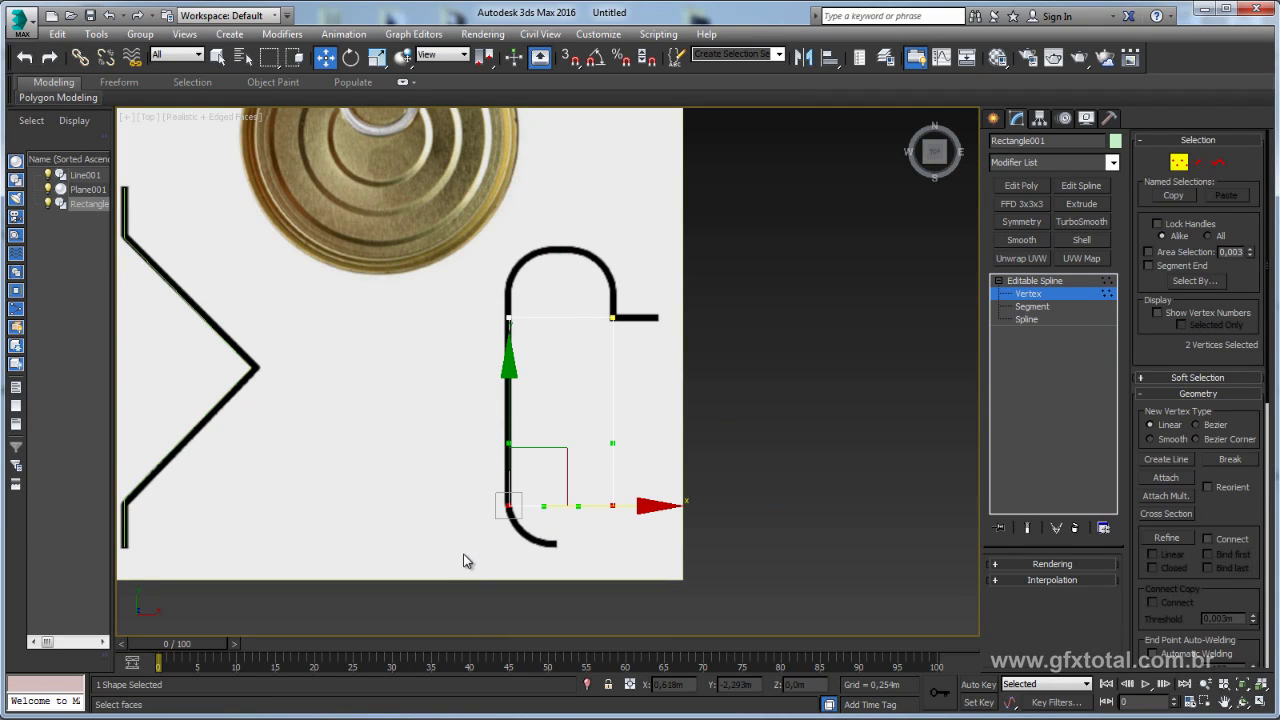
middle_click_drag(529, 549, 539, 523)
key("ctrl+a")
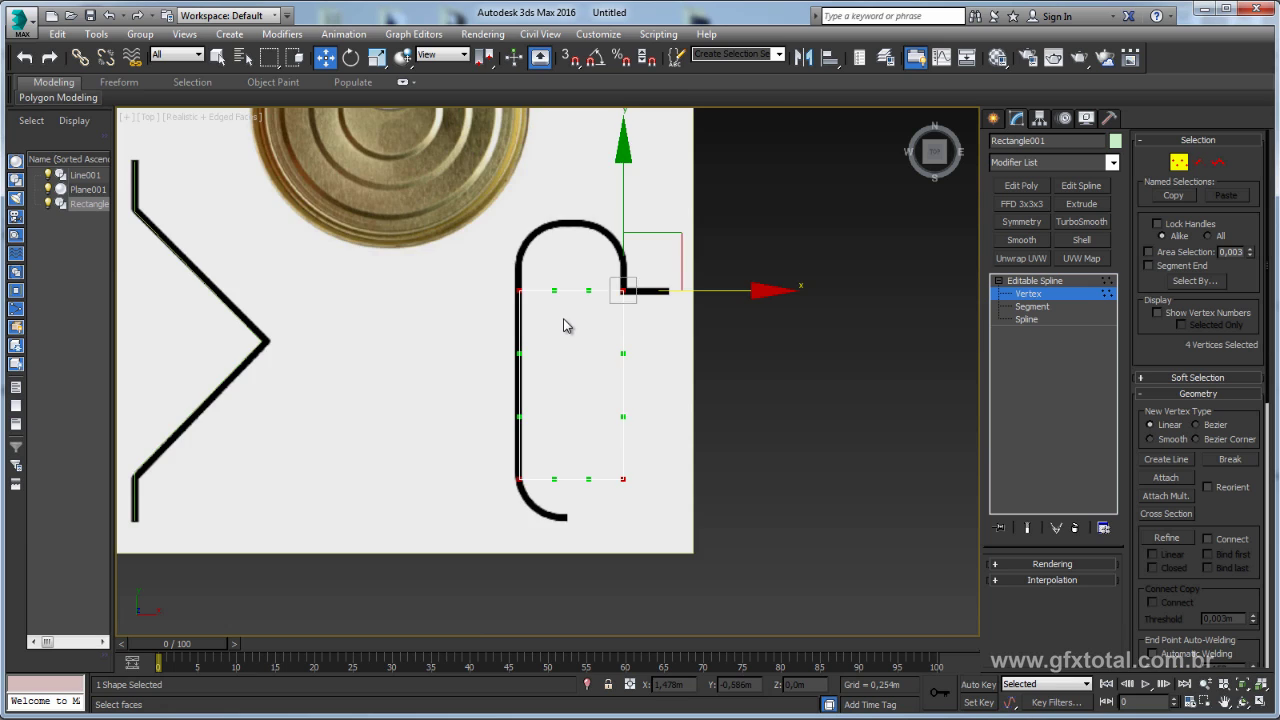
key("F3")
Undo a trial tangent rotation and set all four rectangle vertices to Corner.
left_click(519, 292)
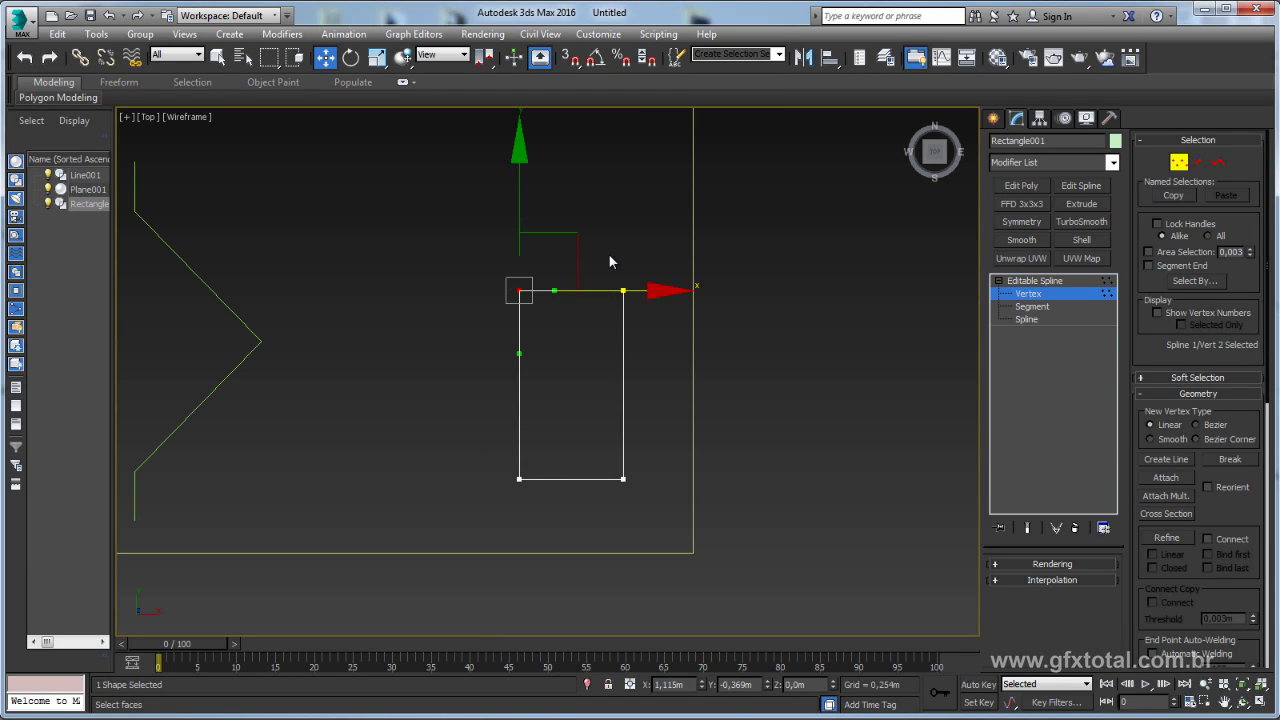
key("e")
mouse_move(623, 214)
left_mouse_down()
mouse_move(548, 123)
mouse_move(558, 120)
left_mouse_up()
key("ctrl+z")
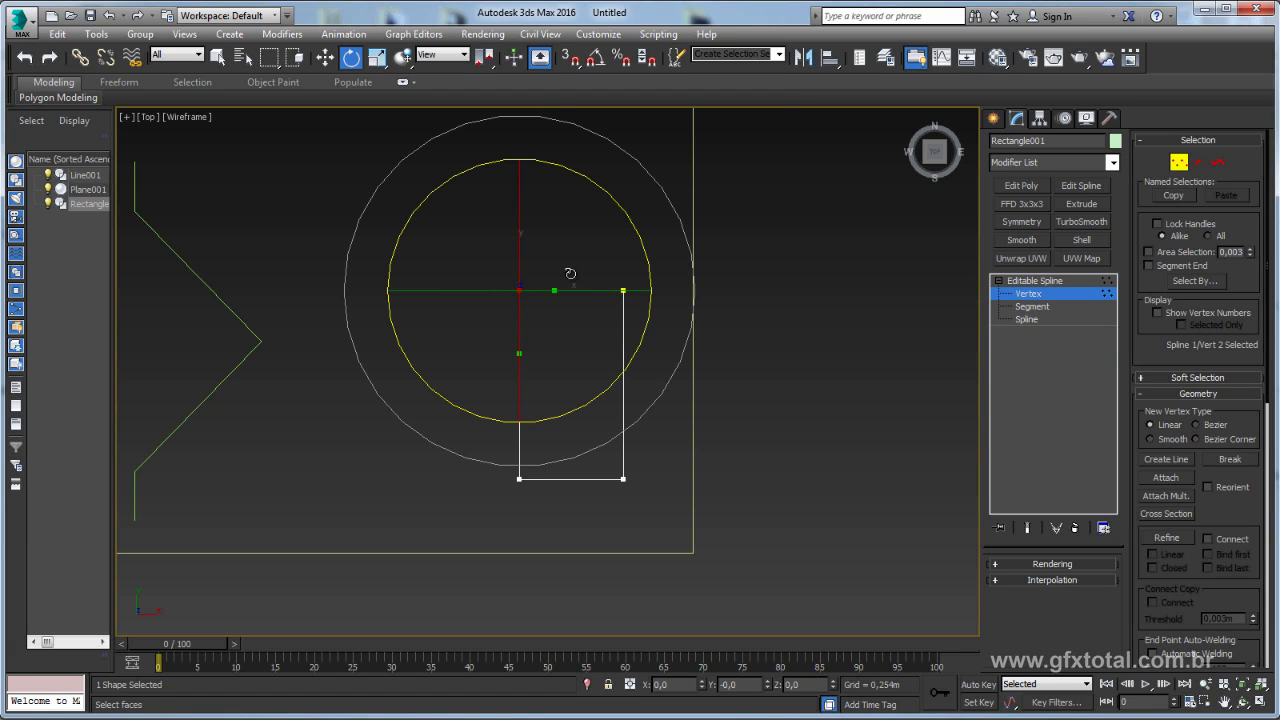
left_click_drag(439, 605, 440, 603)
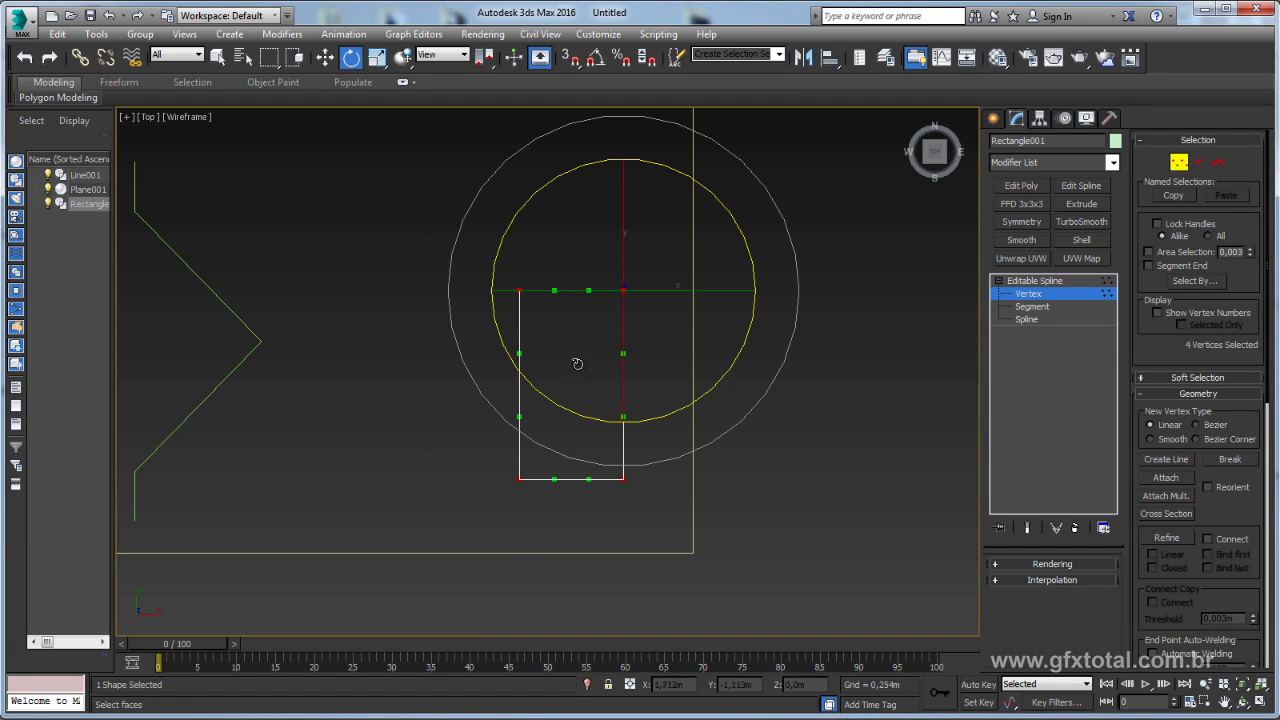
right_click(534, 313)
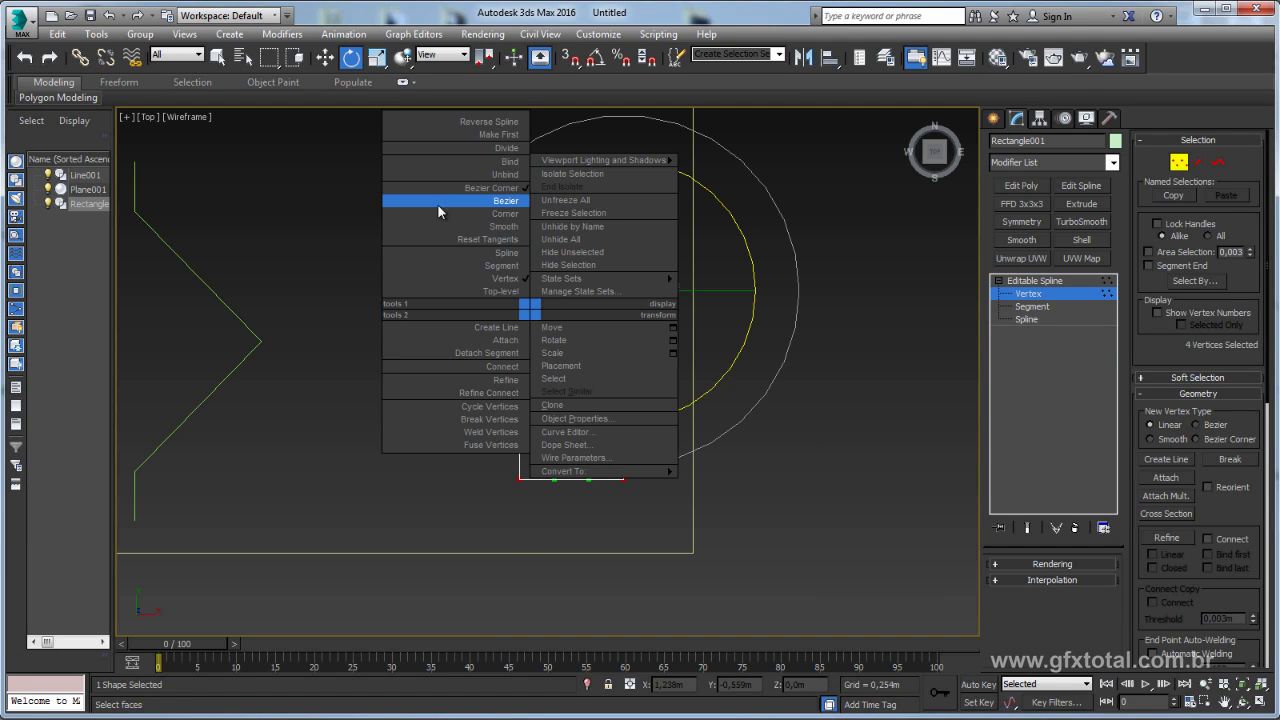
left_click(507, 219)
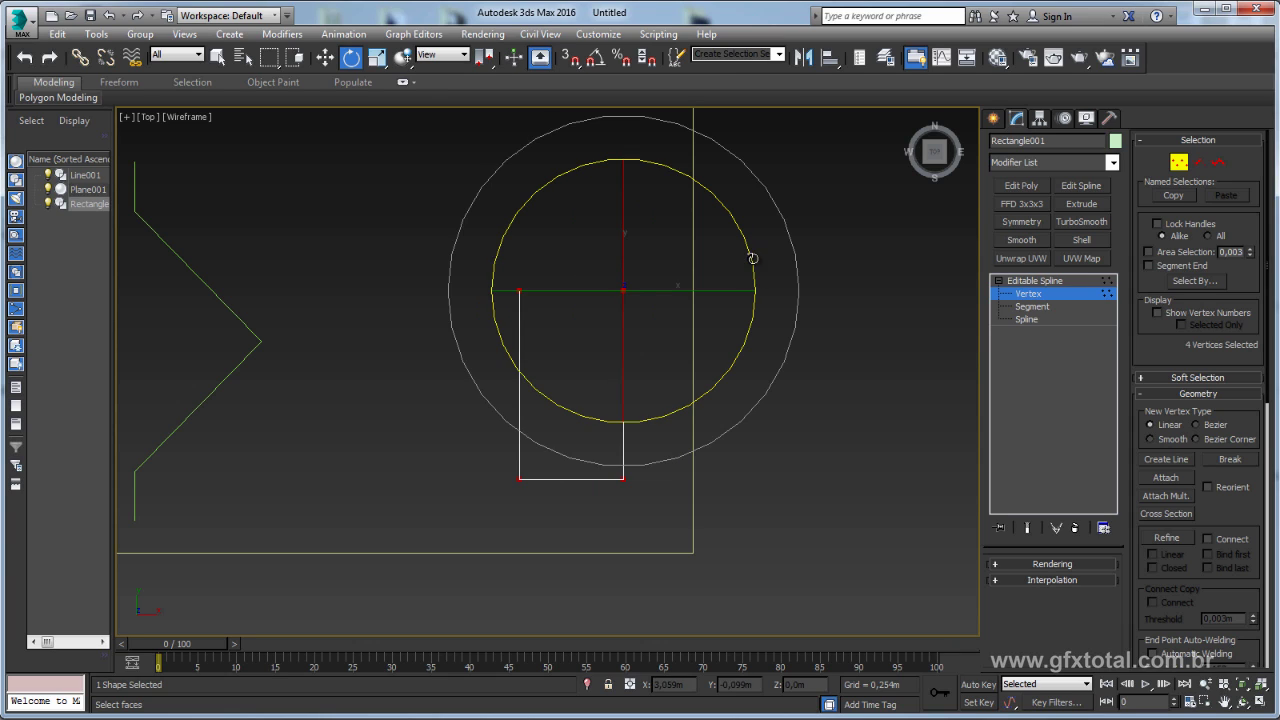
left_click_drag(753, 258, 744, 267)
key("F3")
Raise the top vertices to the arch height and lower the bottom ones to the hook's base.
left_click_drag(432, 354, 440, 348)
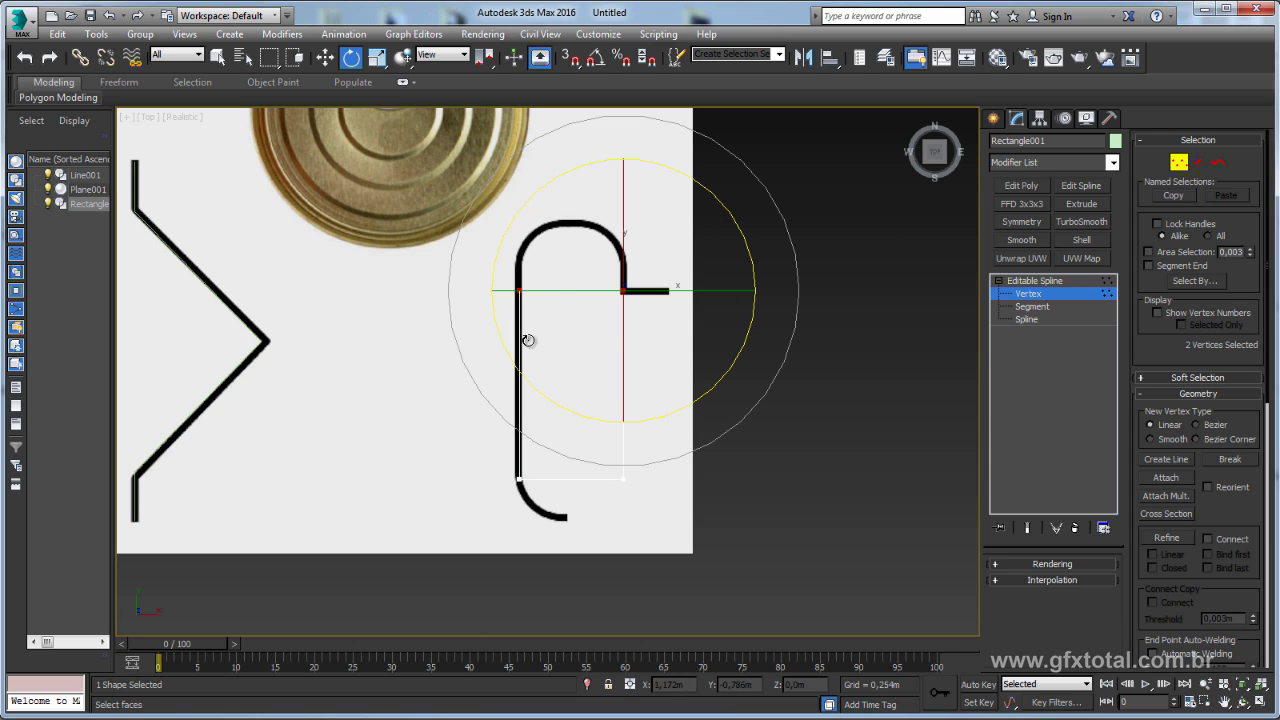
key("w")
left_click_drag(623, 208, 628, 168)
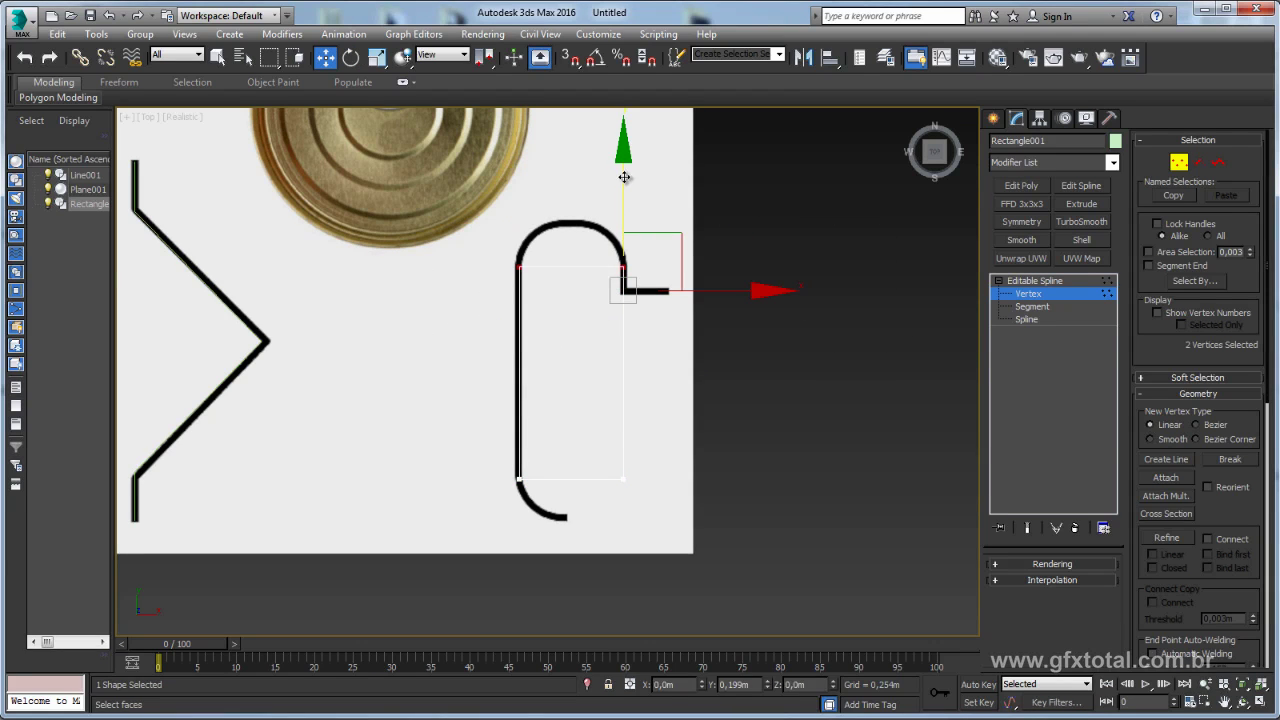
left_click_drag(695, 476, 416, 547)
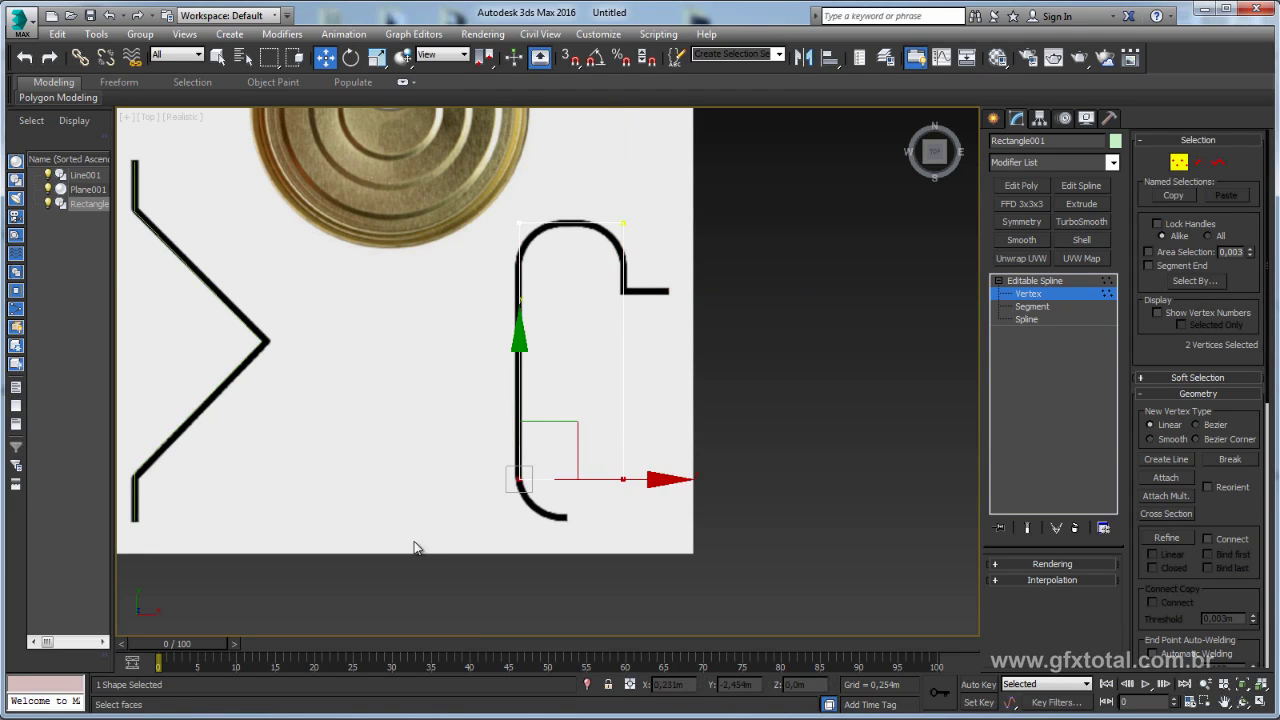
left_click_drag(522, 379, 520, 416)
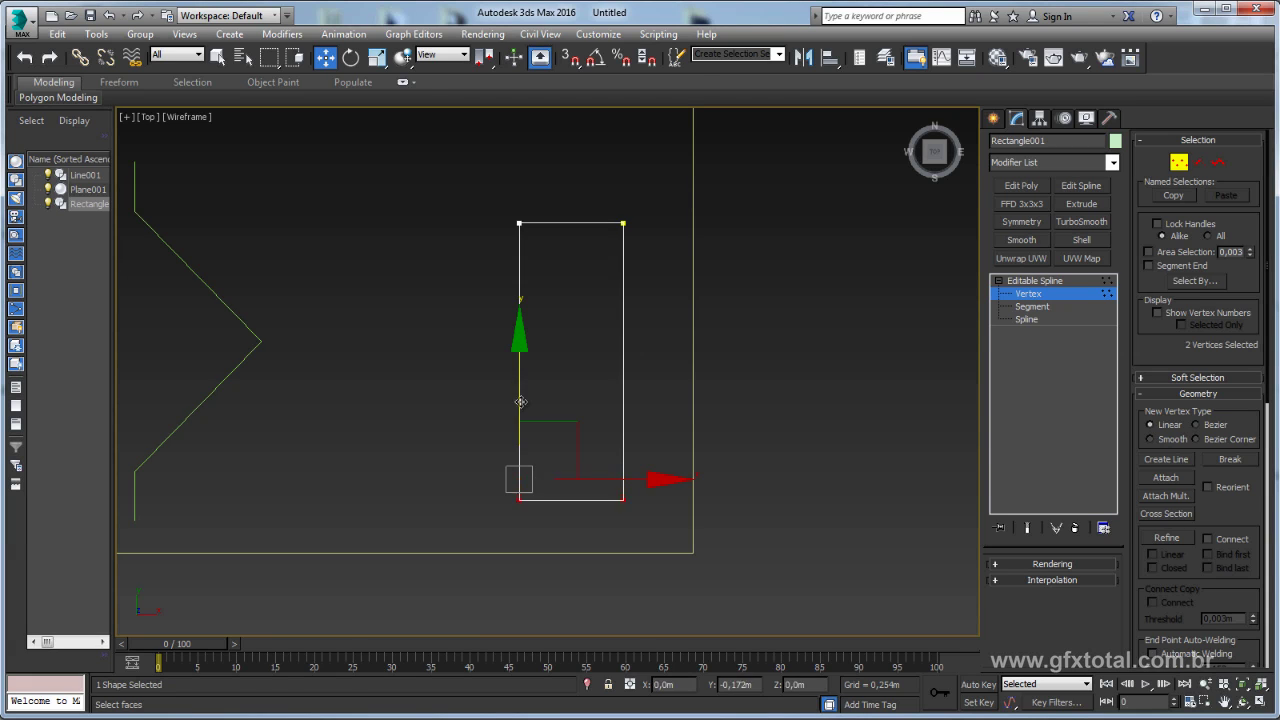
Select the top-left and top-right vertices and recentre the wireframe view.
scroll(519, 420, "down", 2)
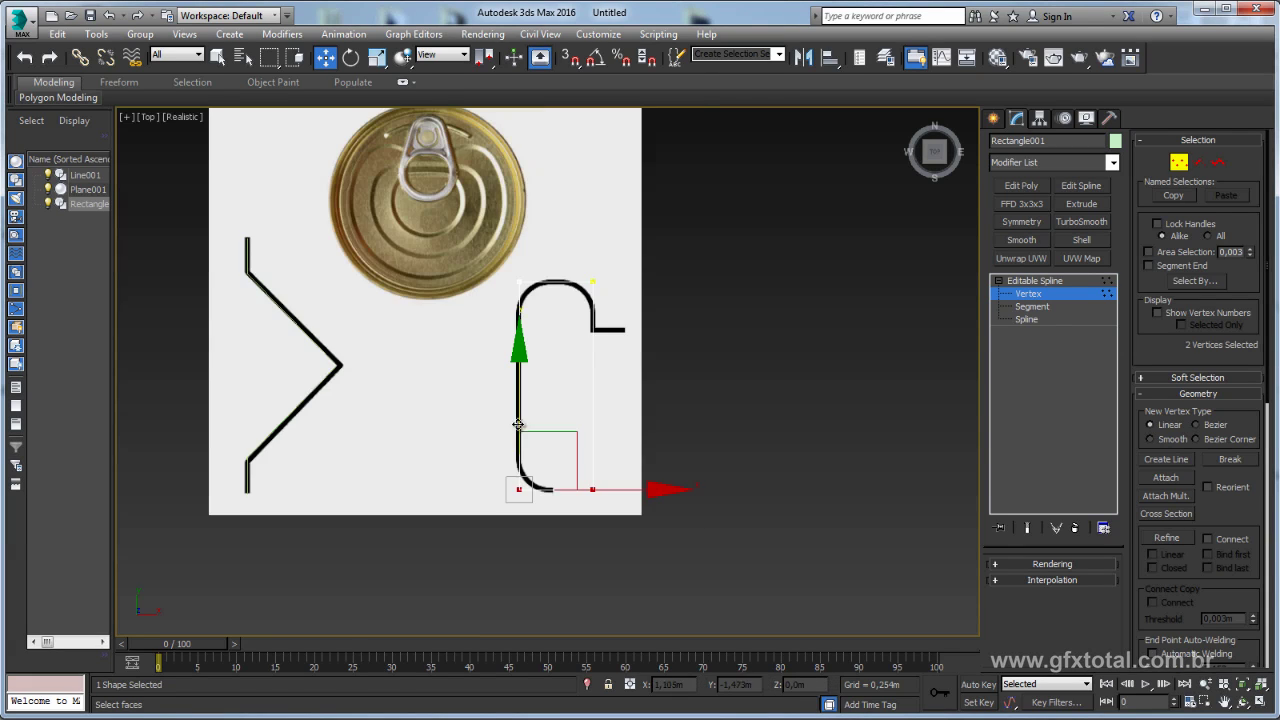
left_click(514, 282)
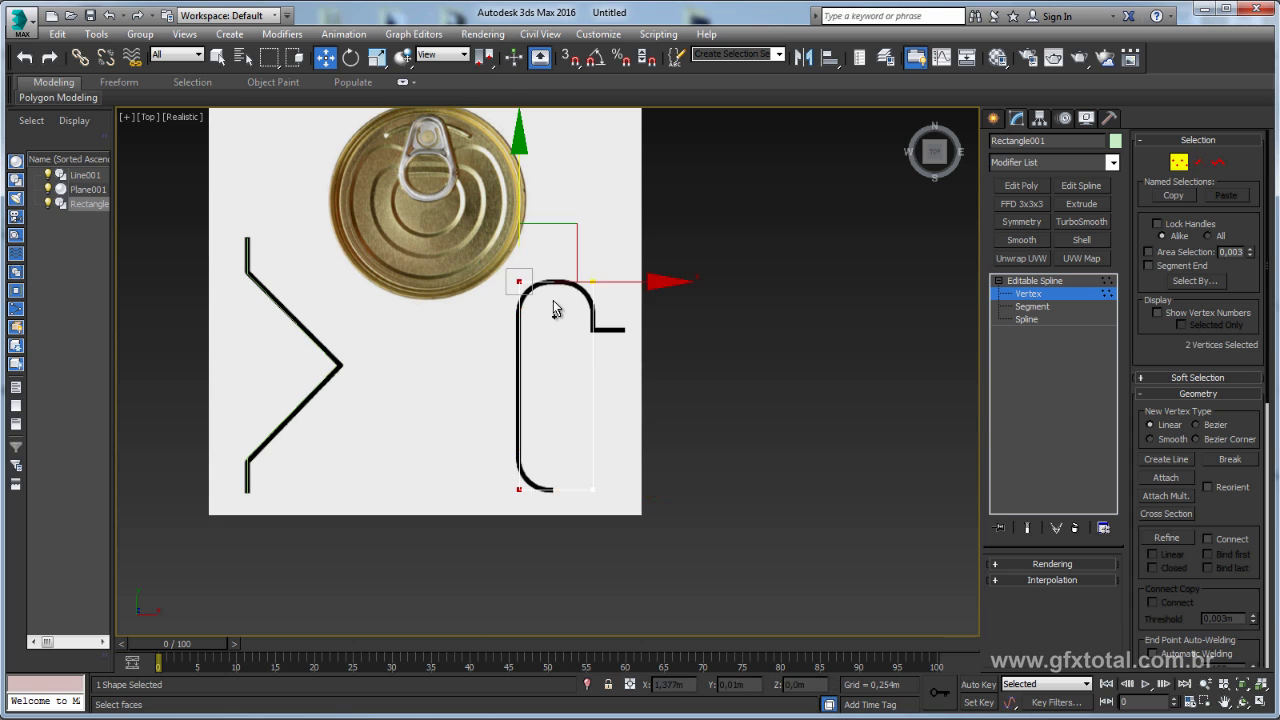
left_click_drag(586, 290, 675, 237, "ctrl")
scroll(674, 383, "up", 2)
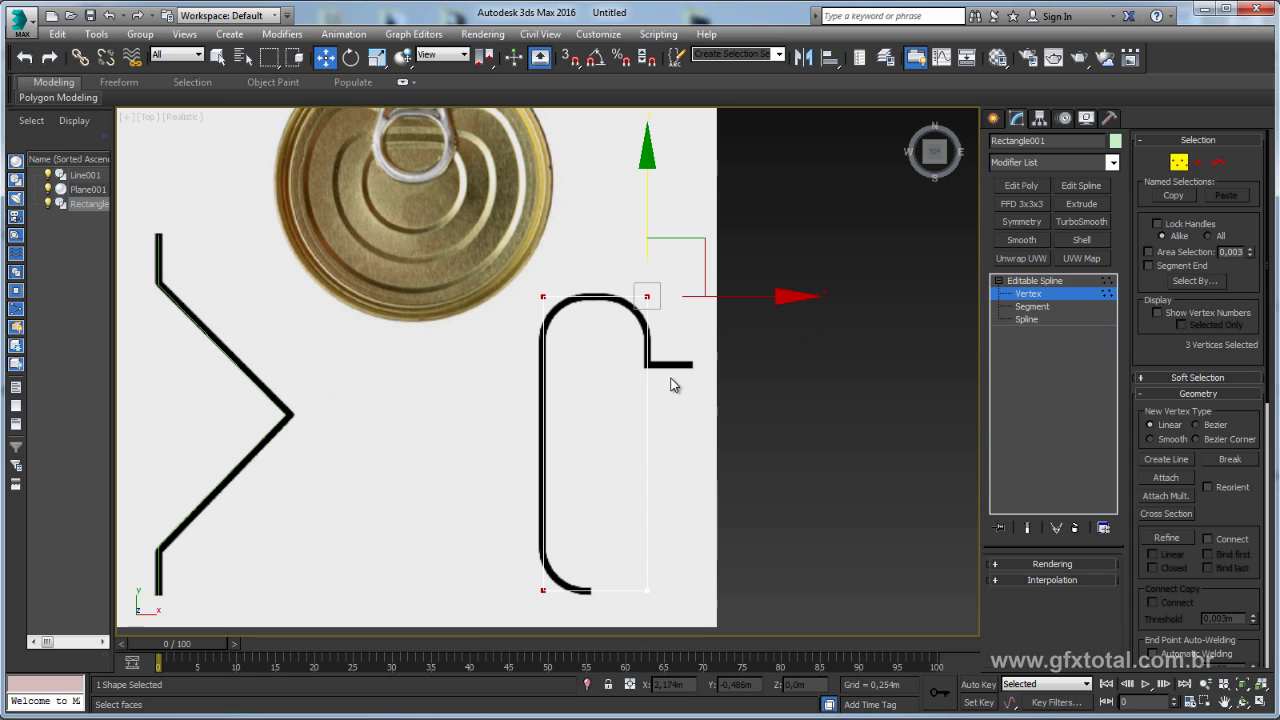
key("F3")
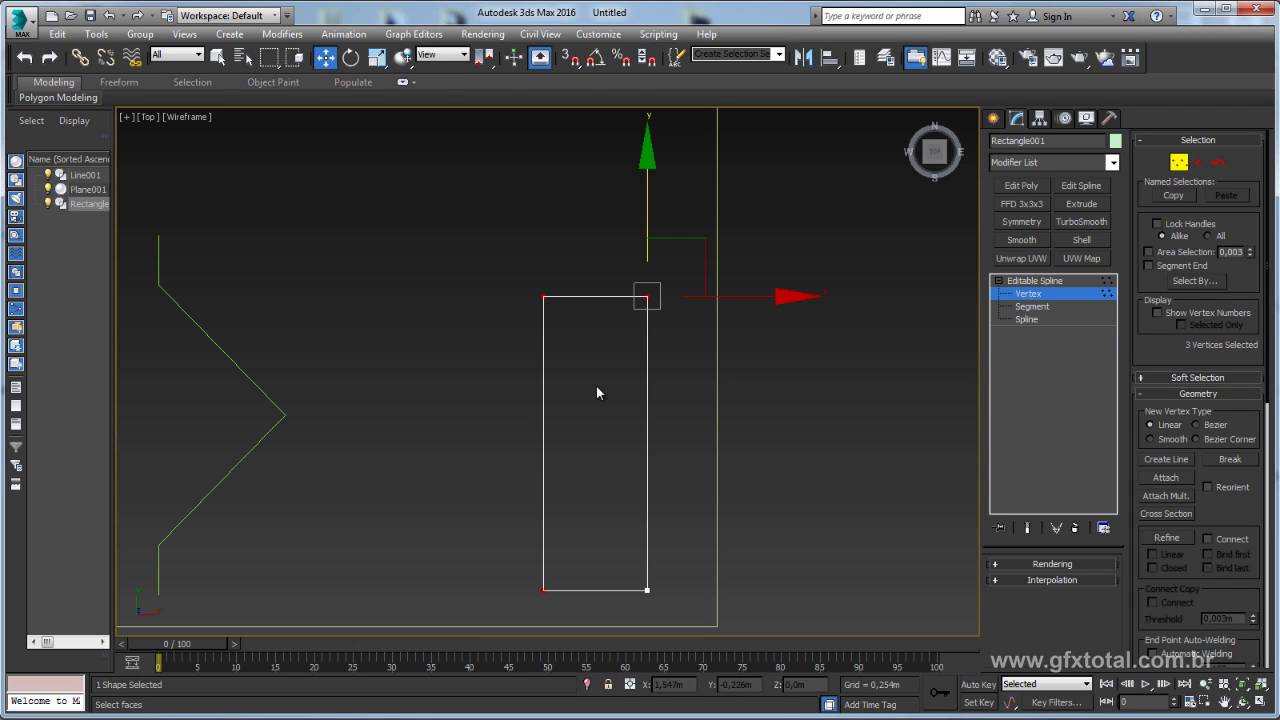
middle_click_drag(596, 386, 588, 353)
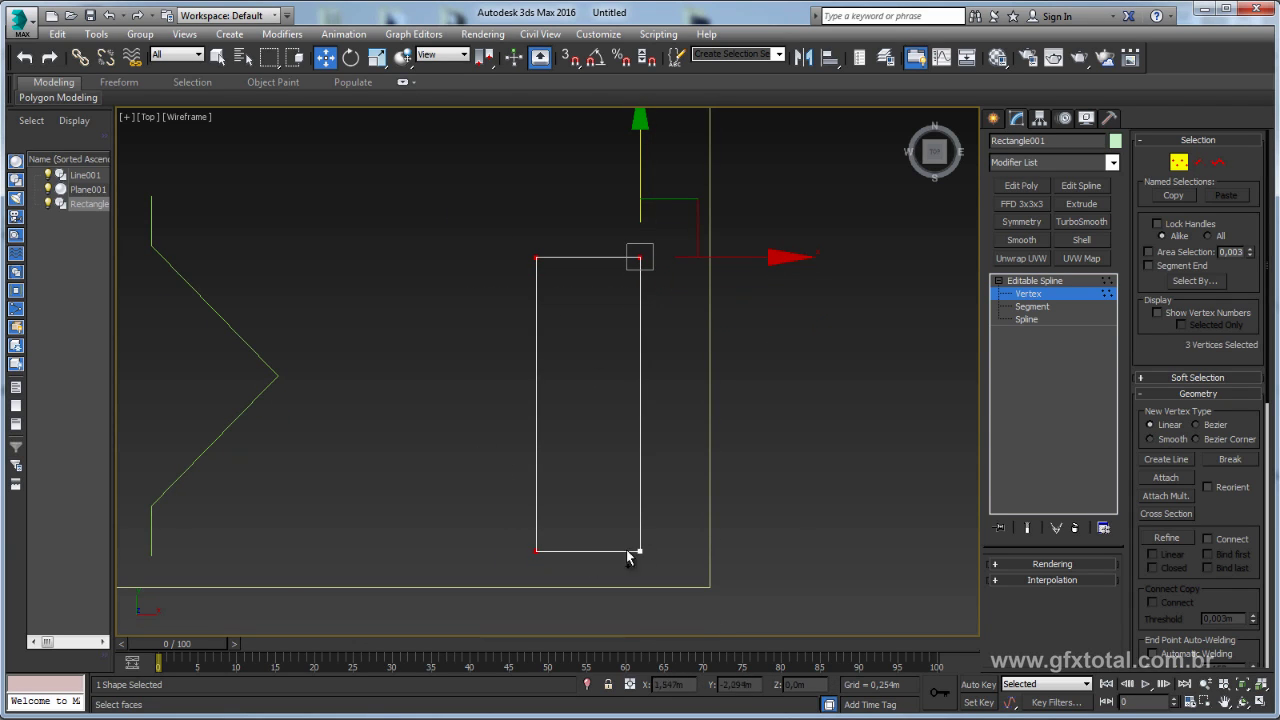
left_click_drag(1230, 508, 1229, 70)
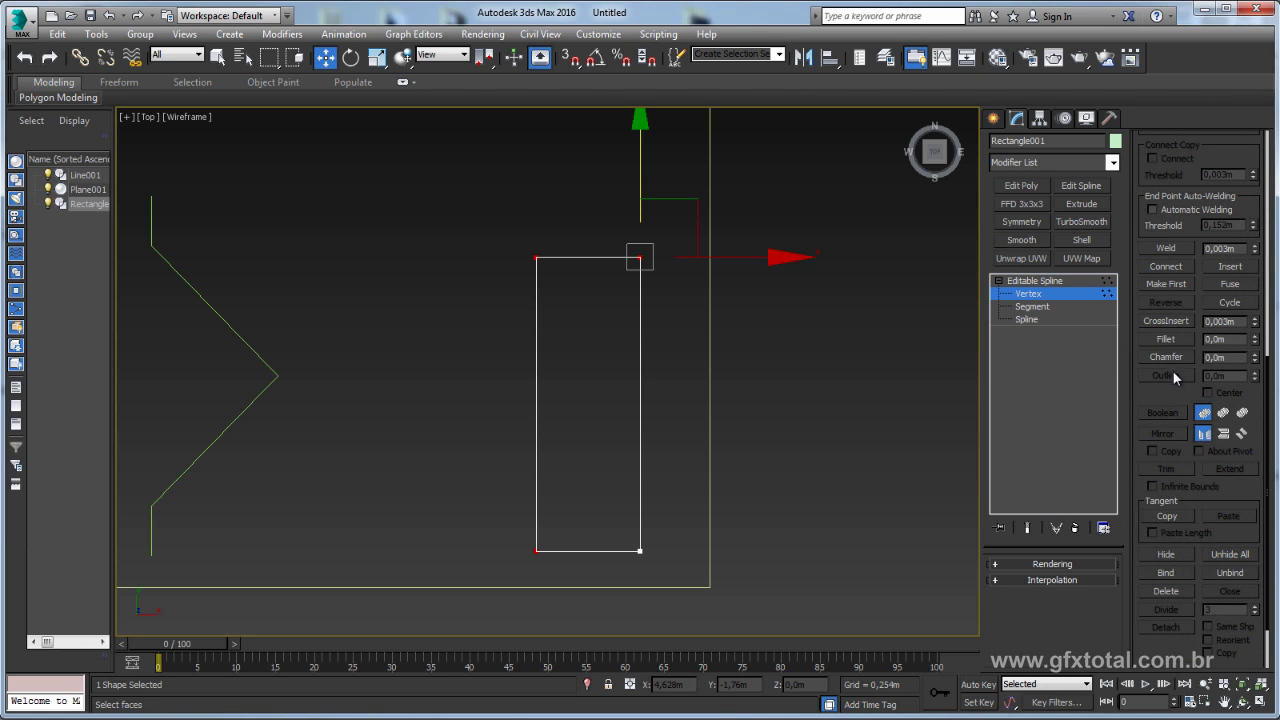
Fillet the top two and bottom-left corners, then compare the shape against the reference.
scroll(1174, 376, "up", 2)
scroll(1180, 330, "up", 2)
scroll(1190, 250, "up", 2)
scroll(1198, 190, "up", 1)
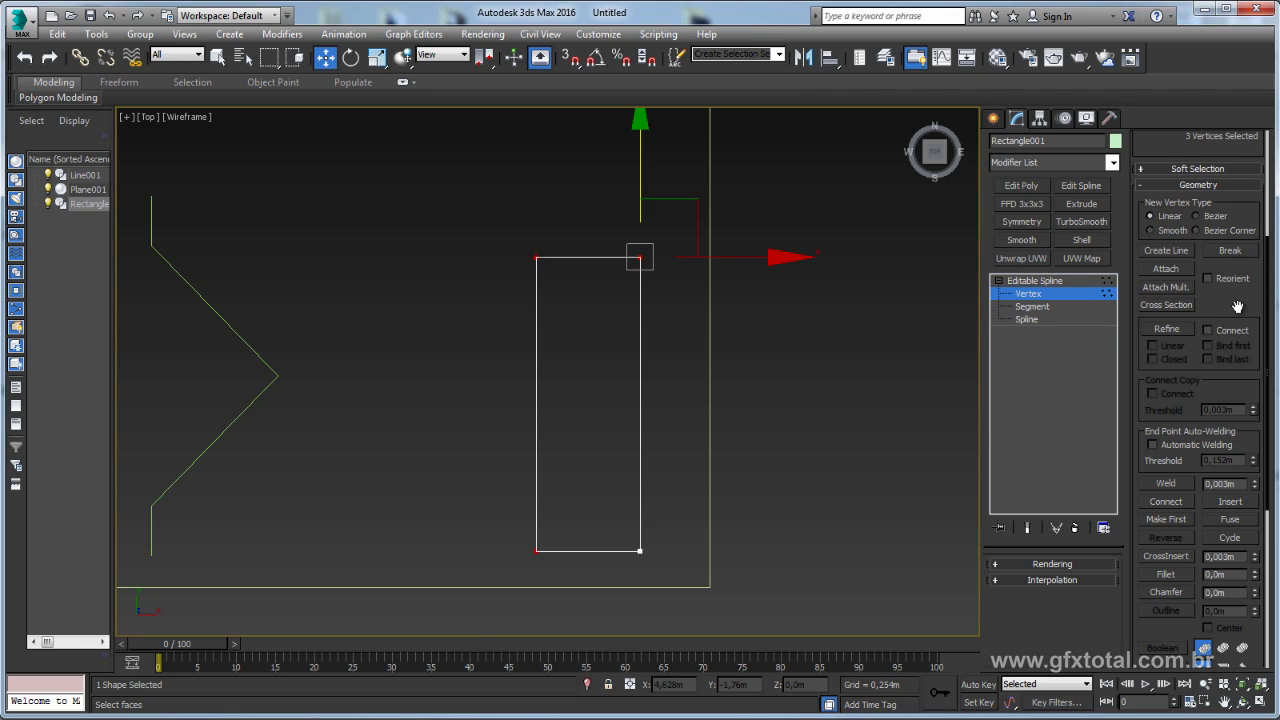
scroll(1220, 350, "down", 3)
scroll(1195, 415, "down", 2)
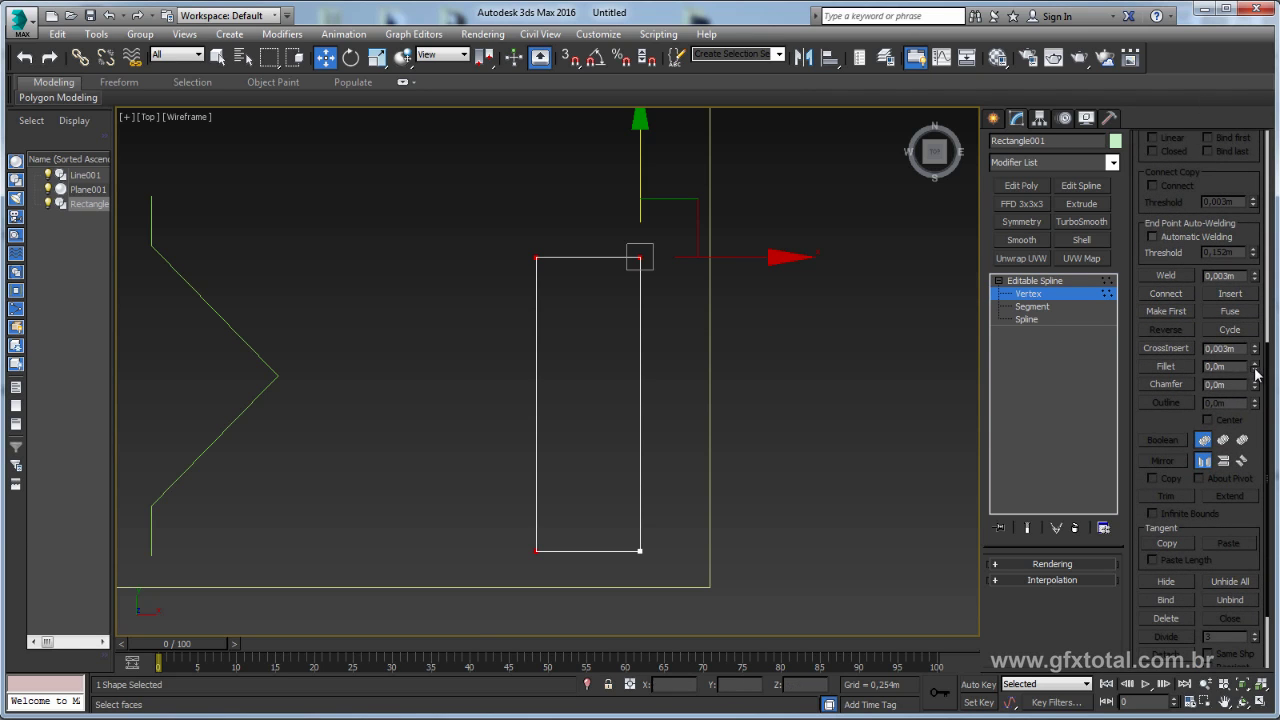
left_click_drag(1254, 367, 1261, 357)
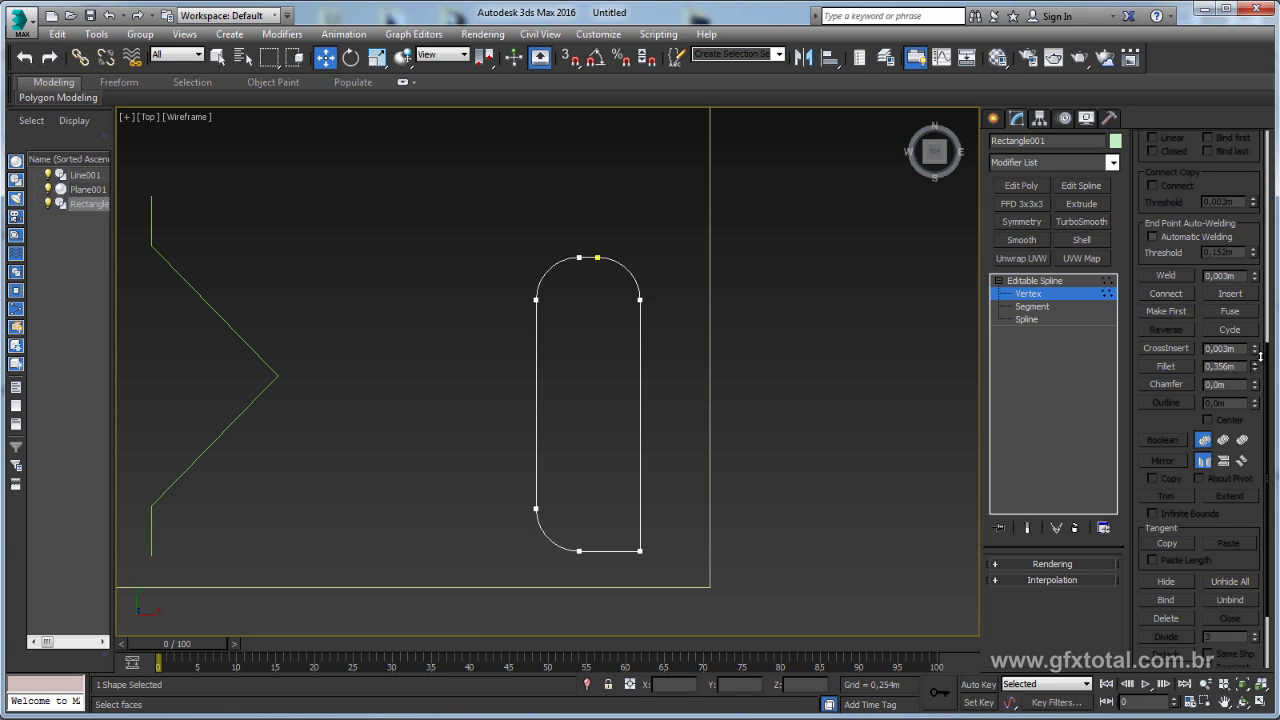
key("F3")
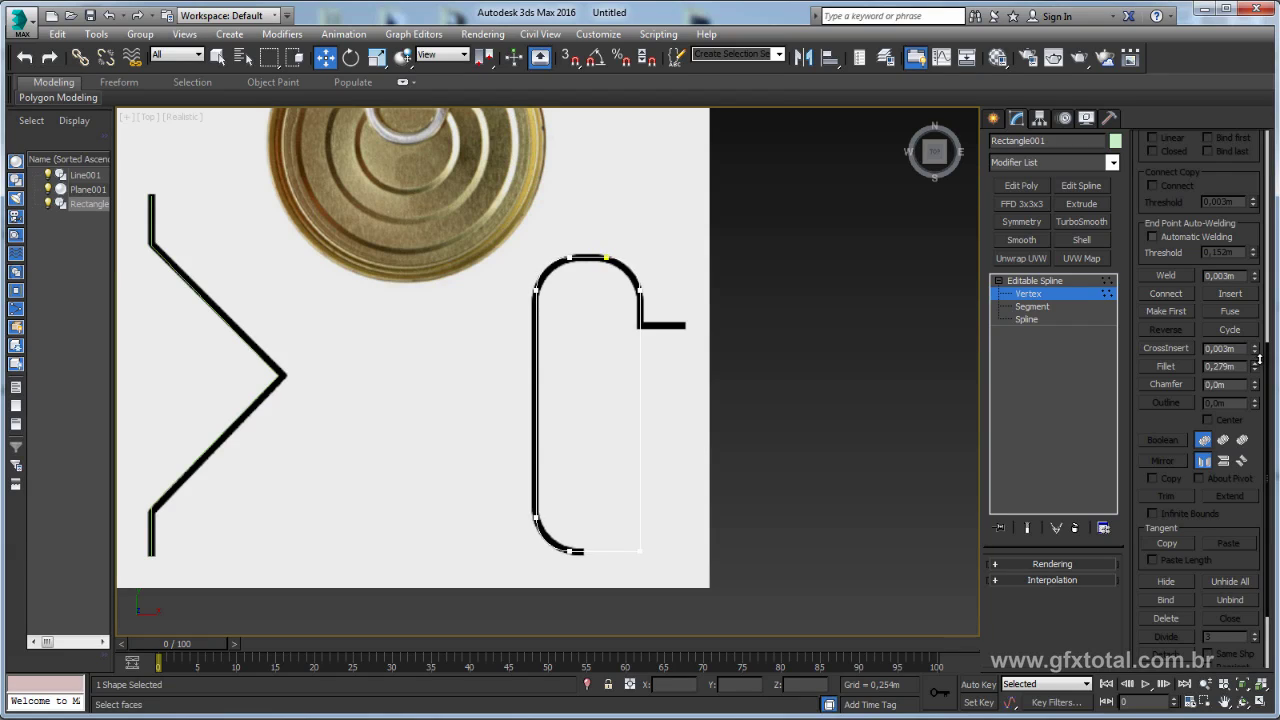
key("F3")
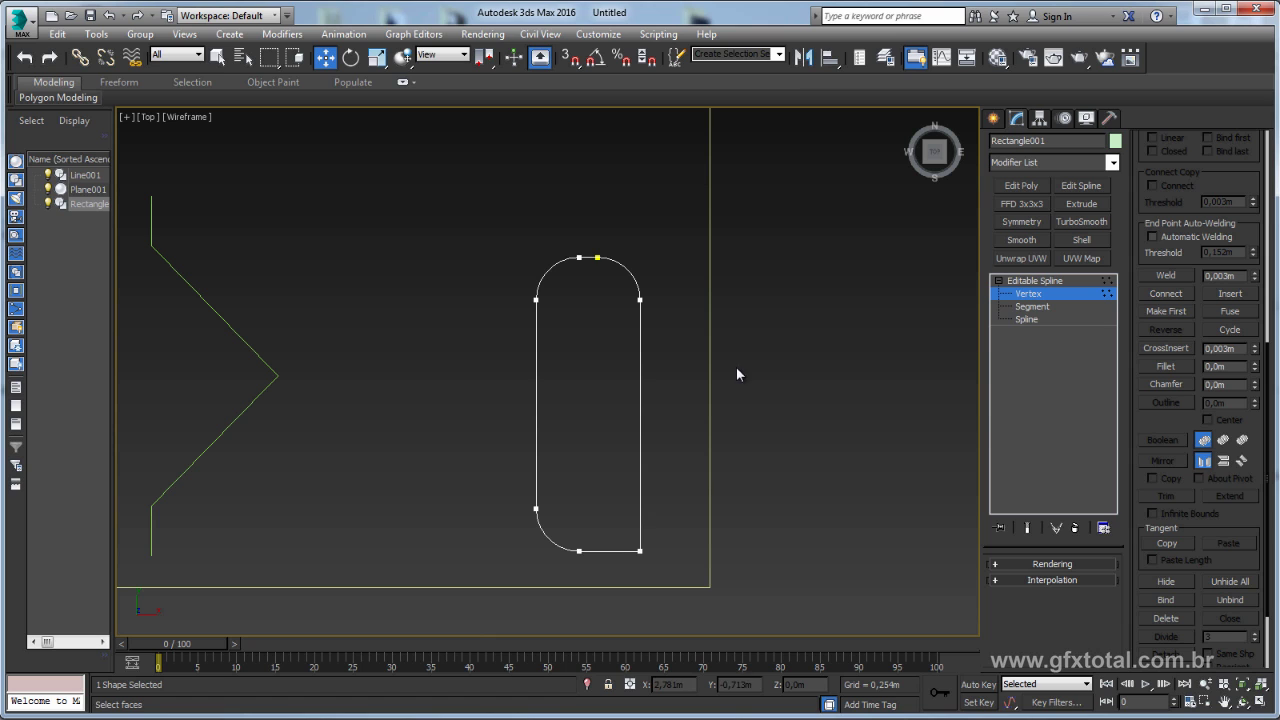
Delete the rectangle's right side and bottom segments, then return to Vertex level.
left_click(1053, 308)
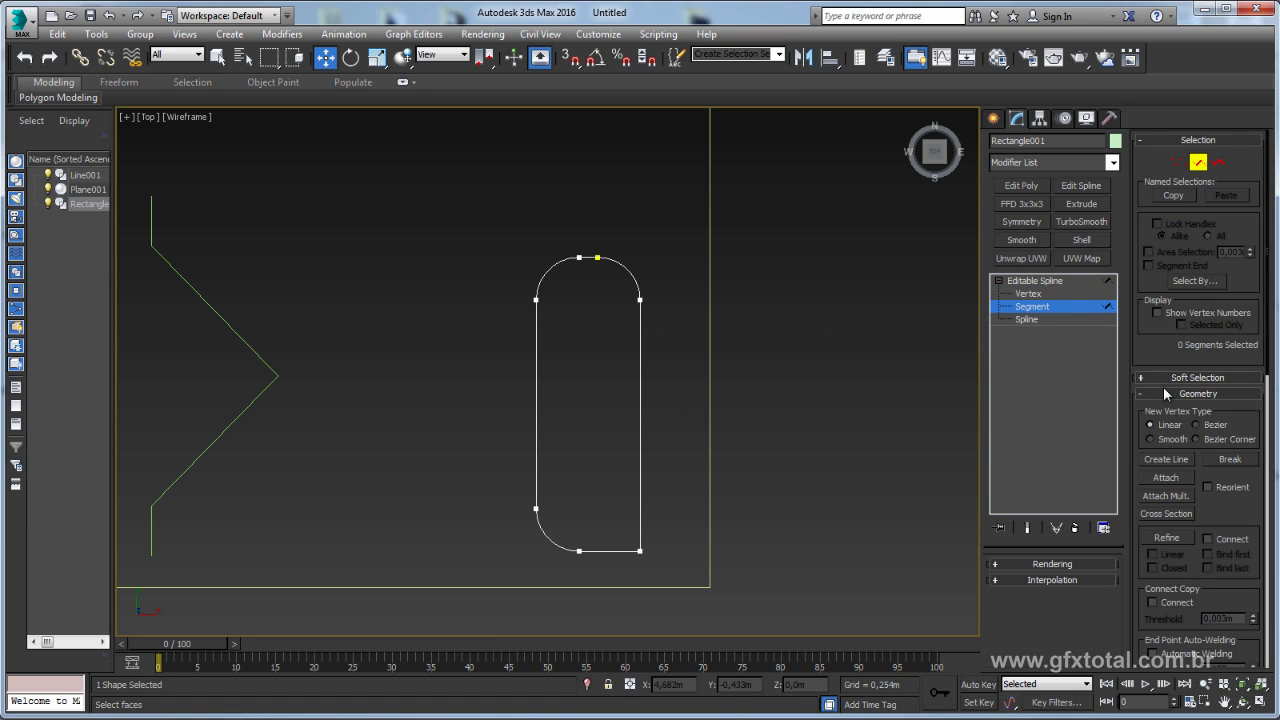
scroll(1152, 345, "down", 2)
scroll(1158, 282, "down", 3)
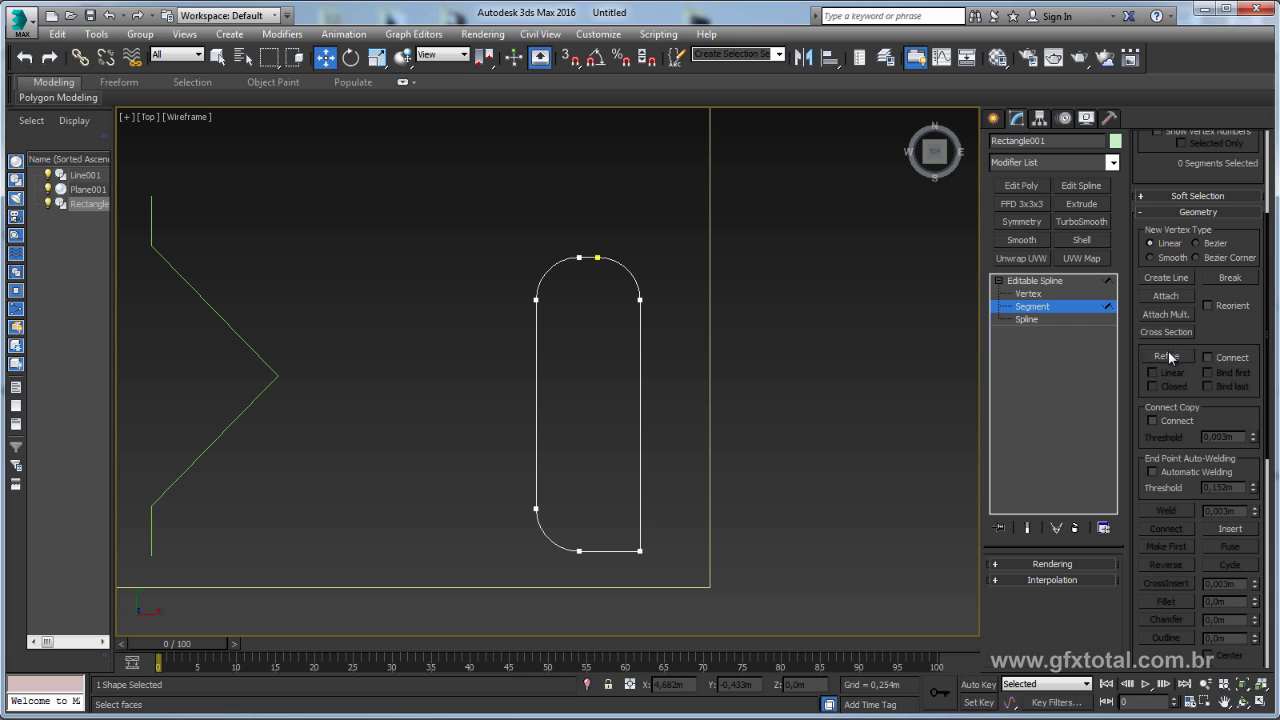
left_click(1167, 355)
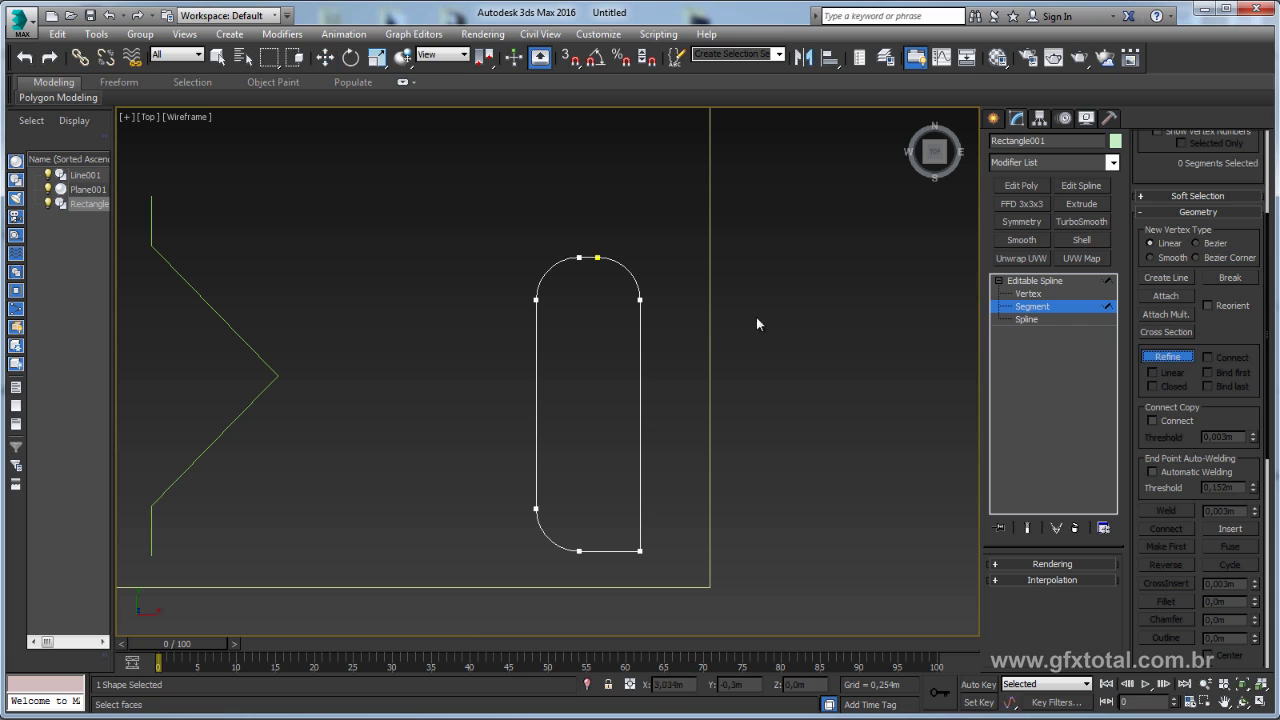
right_click(761, 462)
left_click(640, 440)
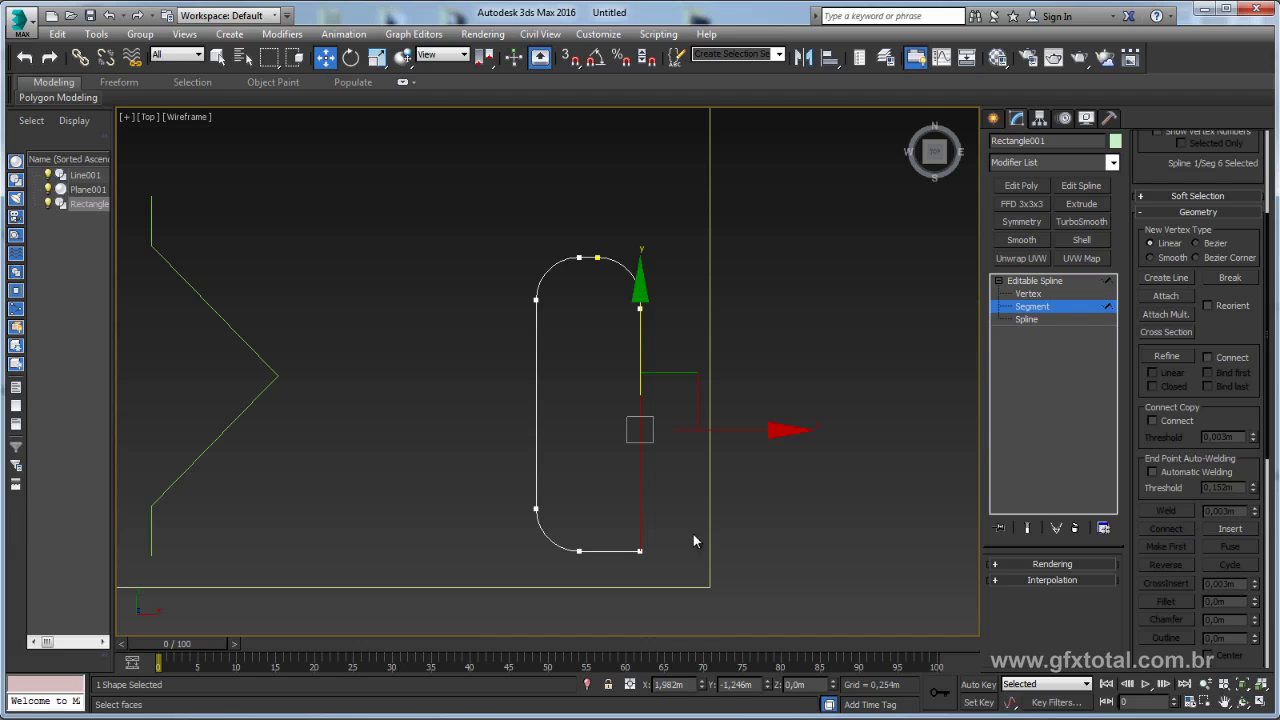
key("Delete")
left_click(610, 550)
key("Delete")
left_click(1030, 293)
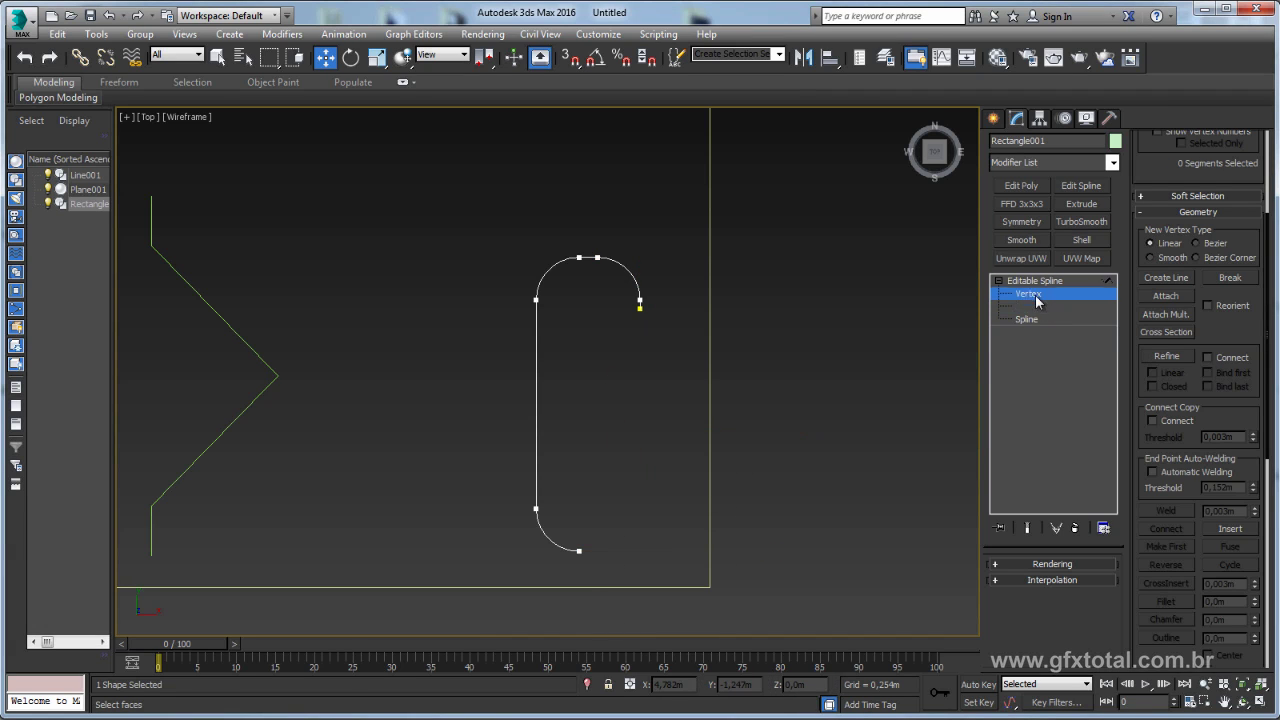
Pull the open end vertex right, make it Corner, and level it into a lip.
left_click(640, 302)
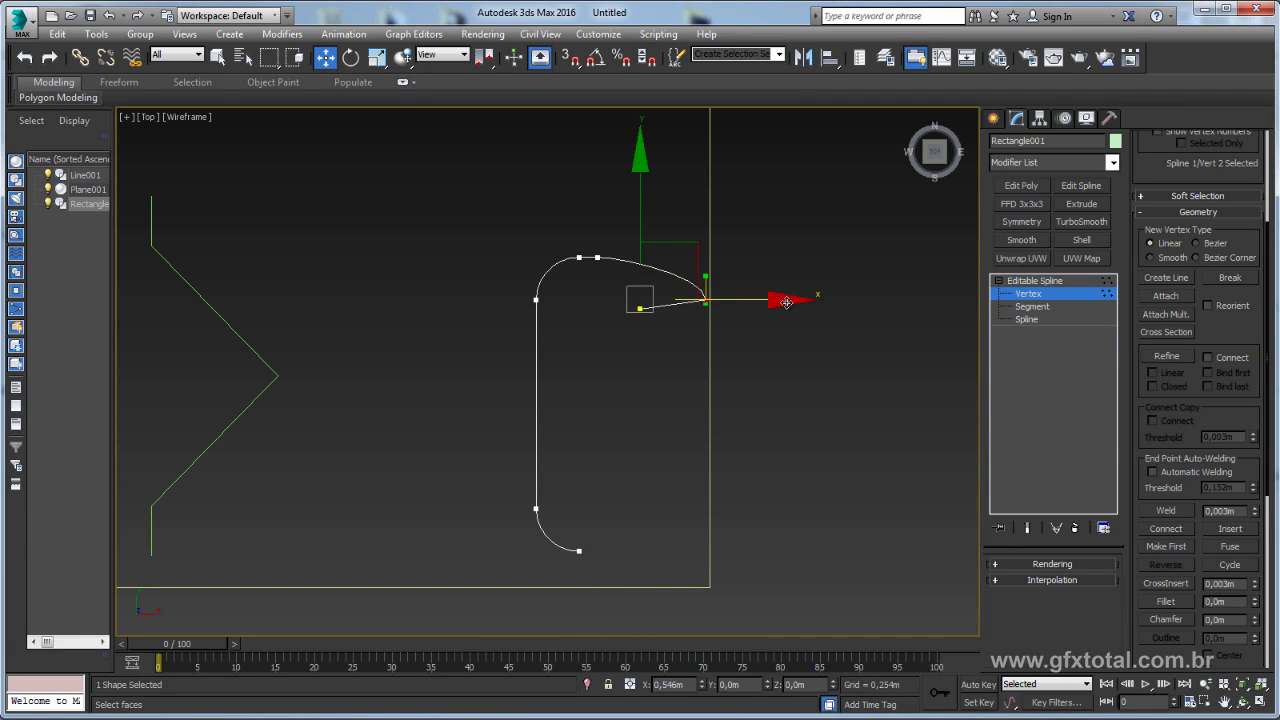
left_click(640, 305)
left_click_drag(680, 308, 744, 308)
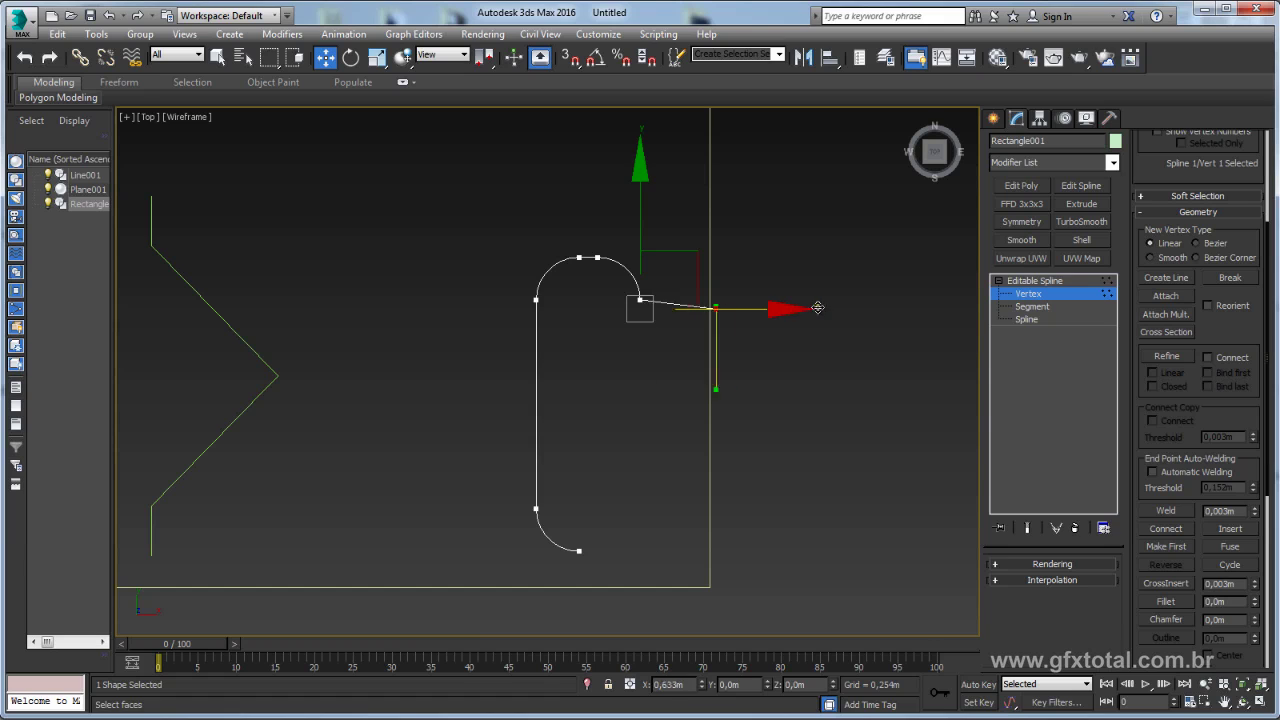
scroll(716, 350, "up", 1)
scroll(716, 350, "up", 1)
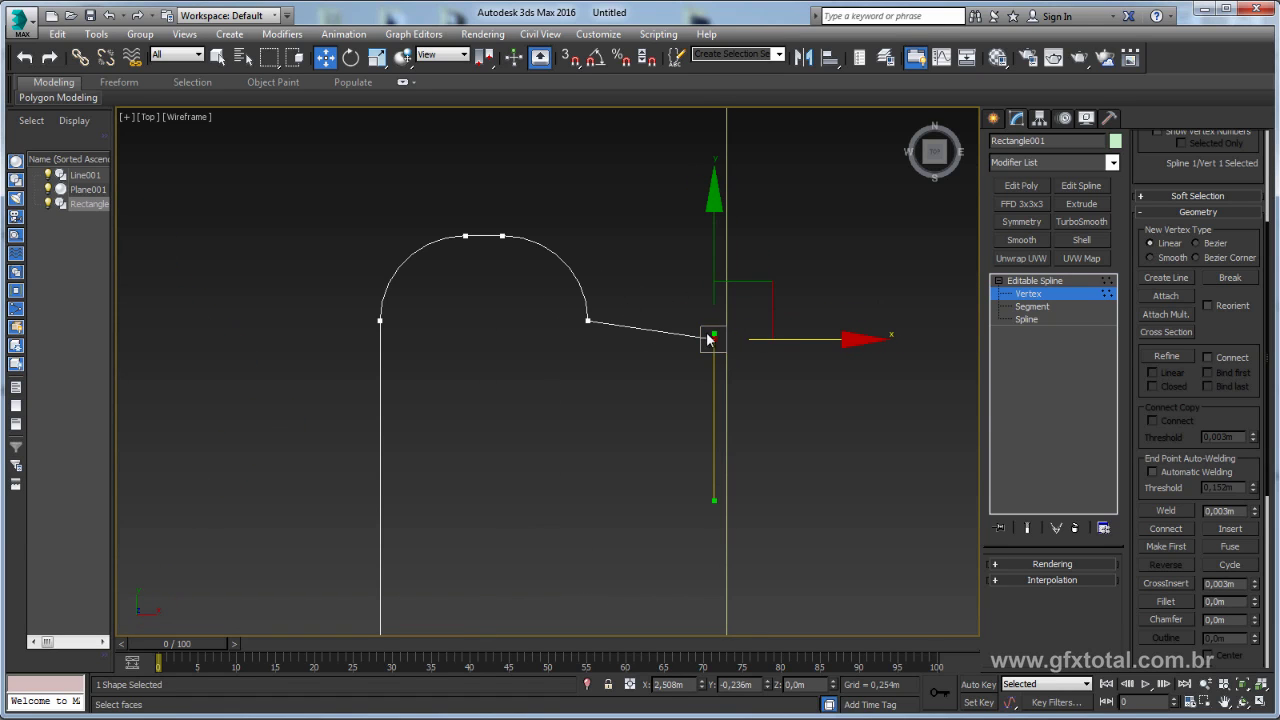
right_click(712, 337)
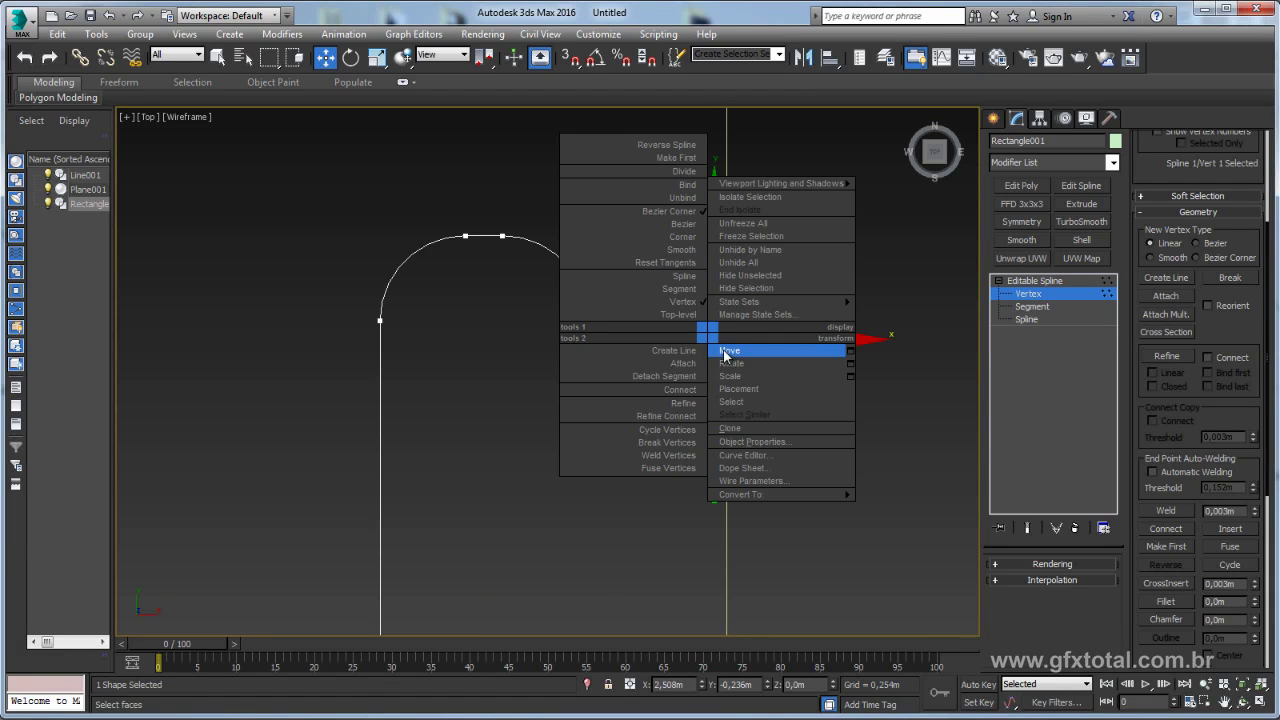
left_click(680, 239)
left_click_drag(707, 263, 712, 249)
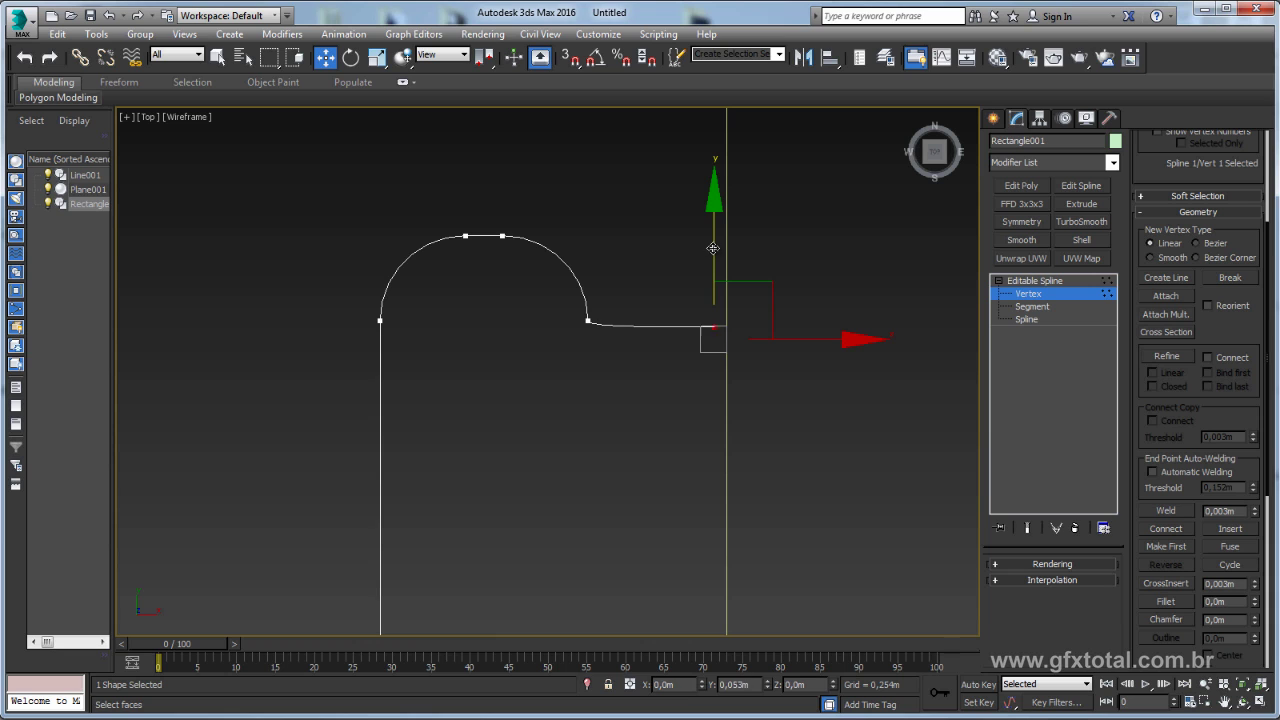
Set the arc-end vertex to Bezier Corner and adjust its tangents to remove the loop.
left_click(596, 320)
scroll(617, 377, "up", 1)
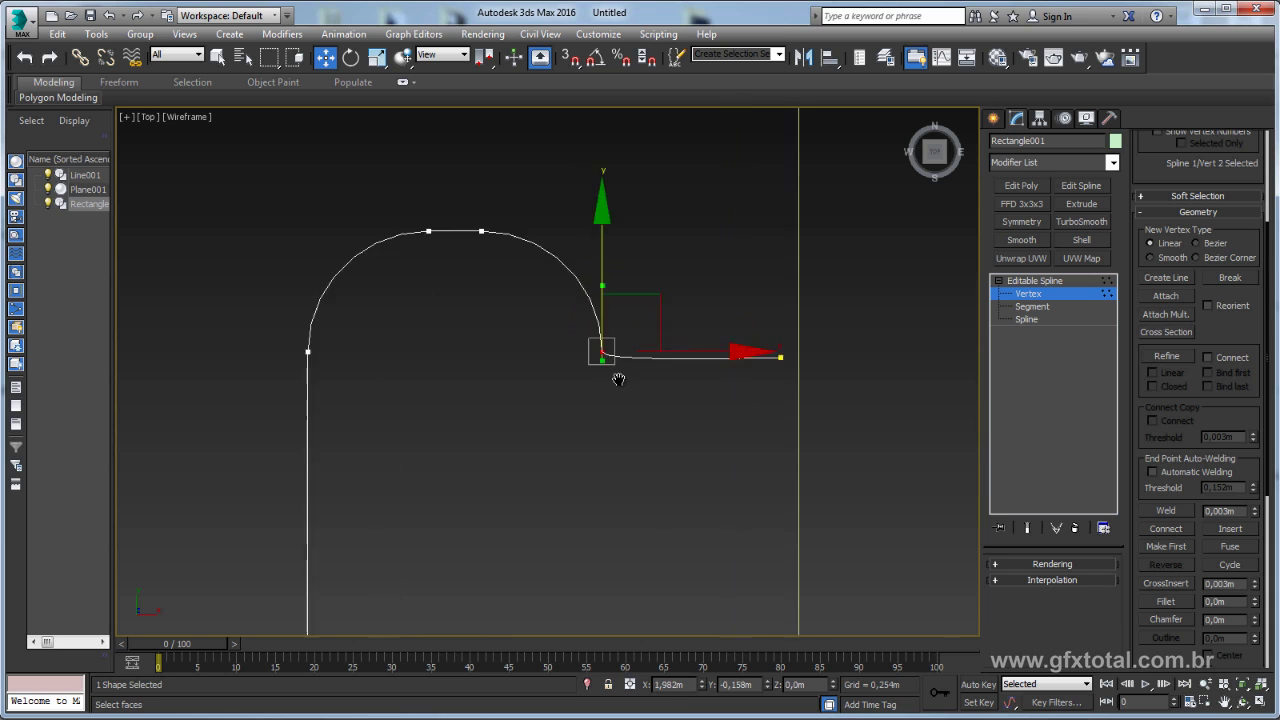
scroll(587, 341, "up", 3)
scroll(572, 307, "down", 3)
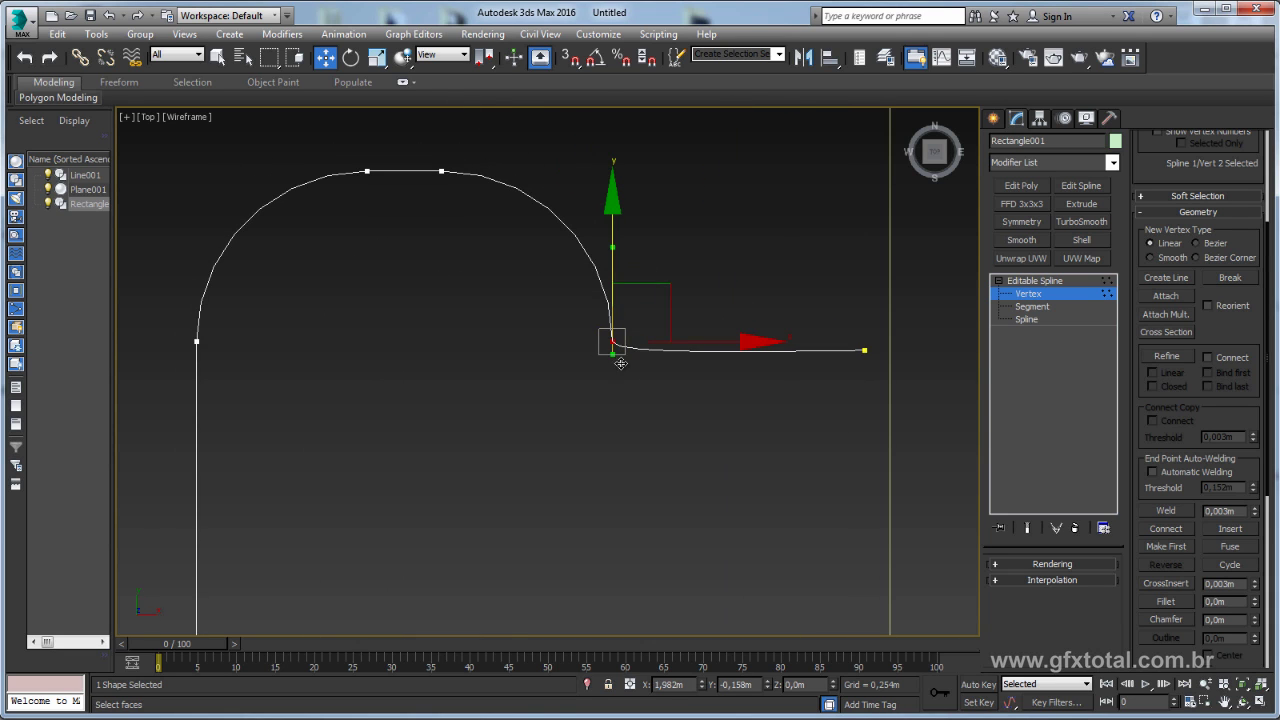
left_click_drag(612, 352, 573, 325)
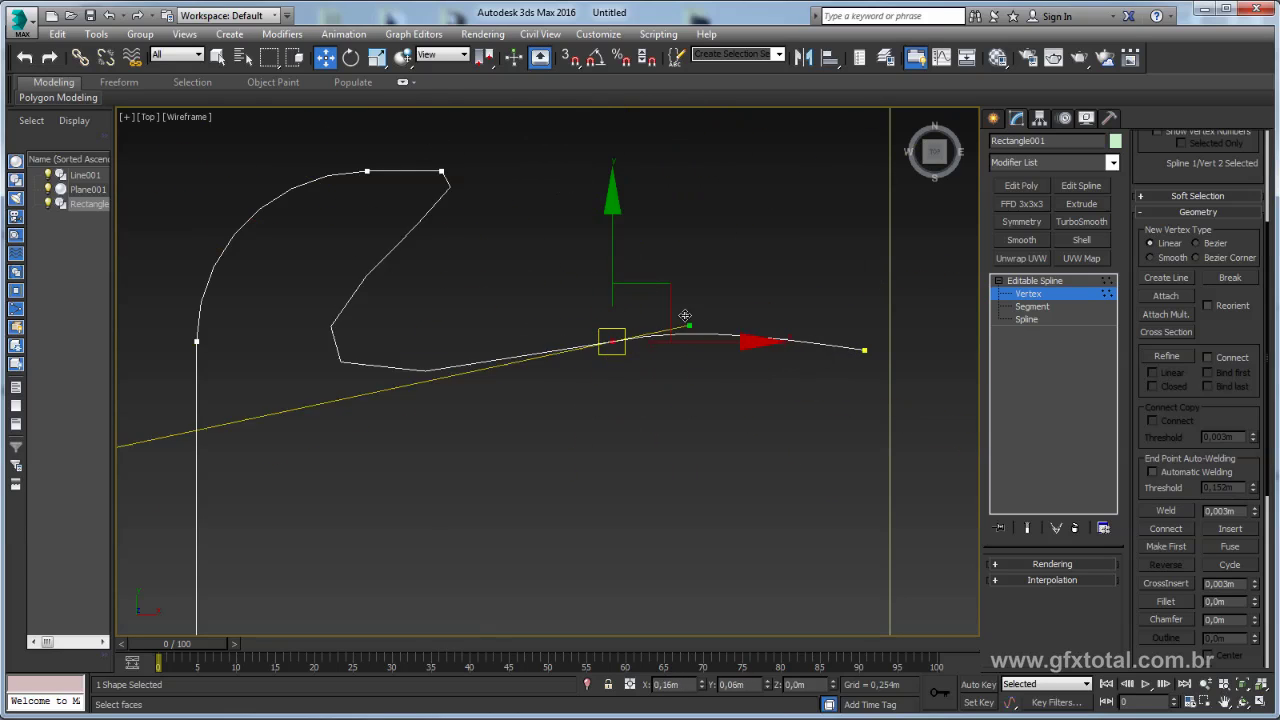
left_click_drag(573, 325, 612, 247)
right_click(606, 336)
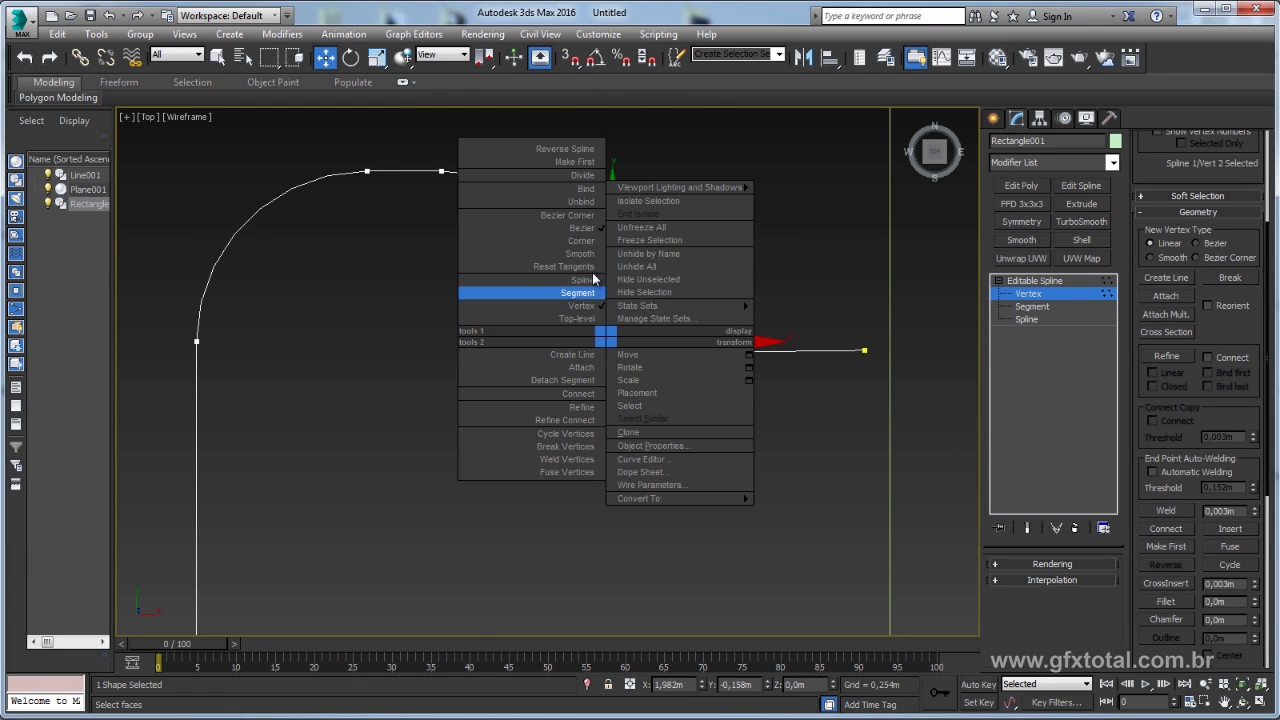
left_click(586, 221)
scroll(615, 364, "up", 3)
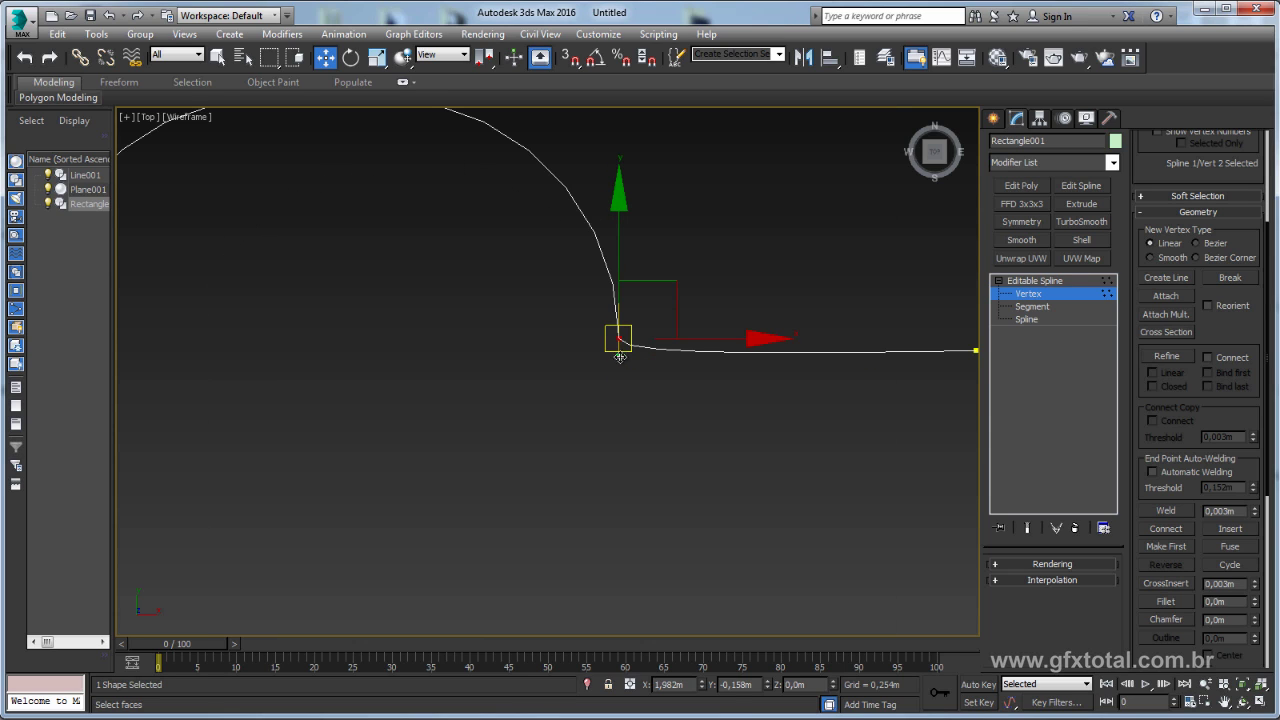
left_click_drag(620, 357, 648, 344)
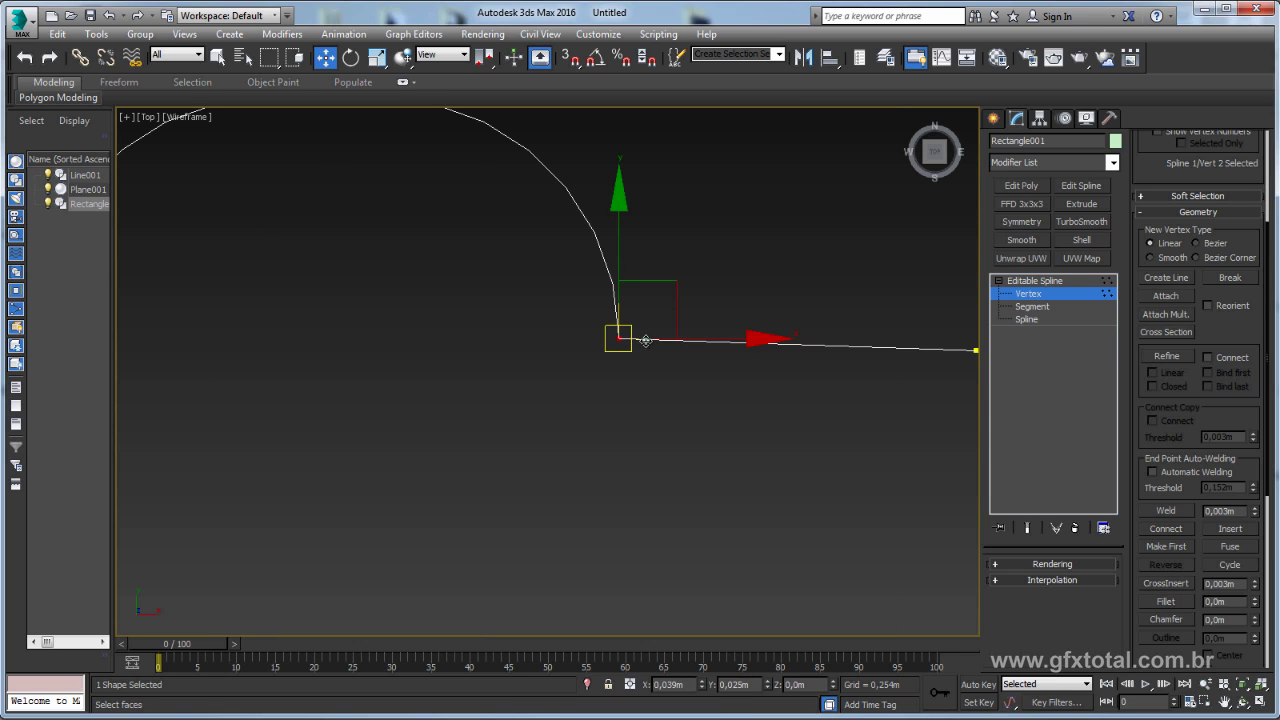
Pull the lip's end vertex back left into its final position.
scroll(755, 365, "down", 3)
middle_click_drag(931, 404, 816, 404)
left_click(748, 355)
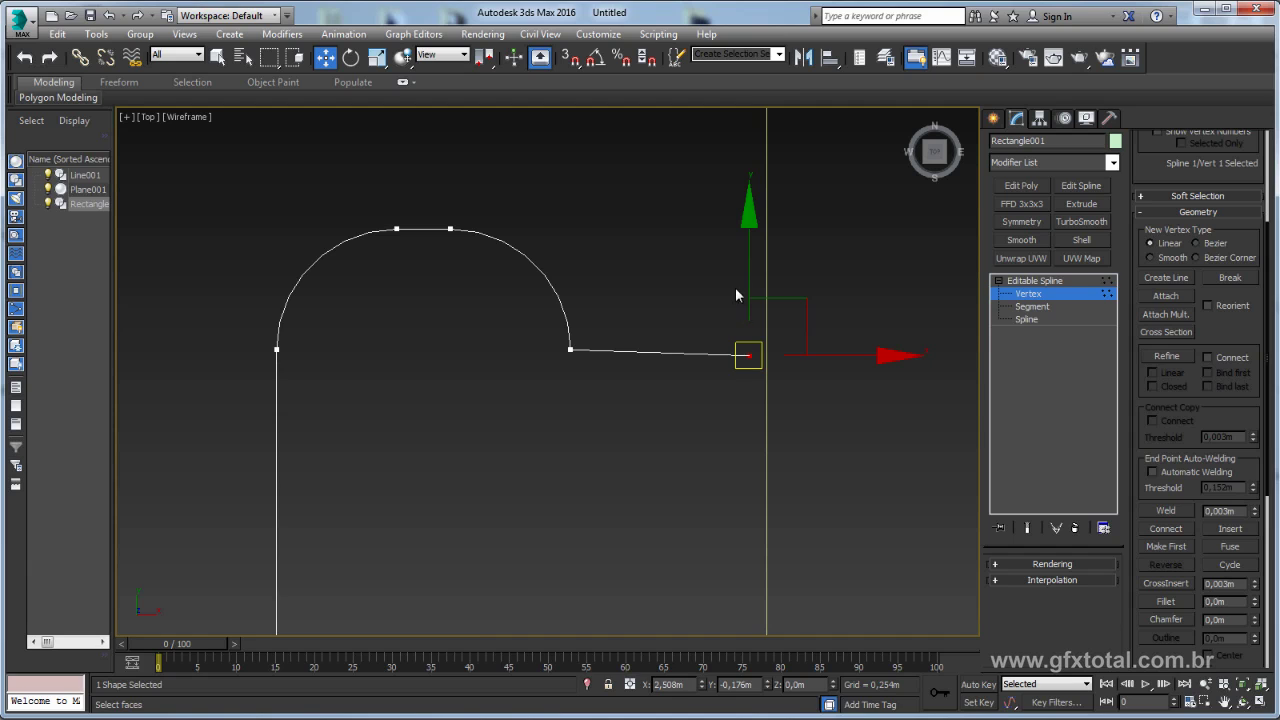
left_click_drag(750, 275, 750, 270)
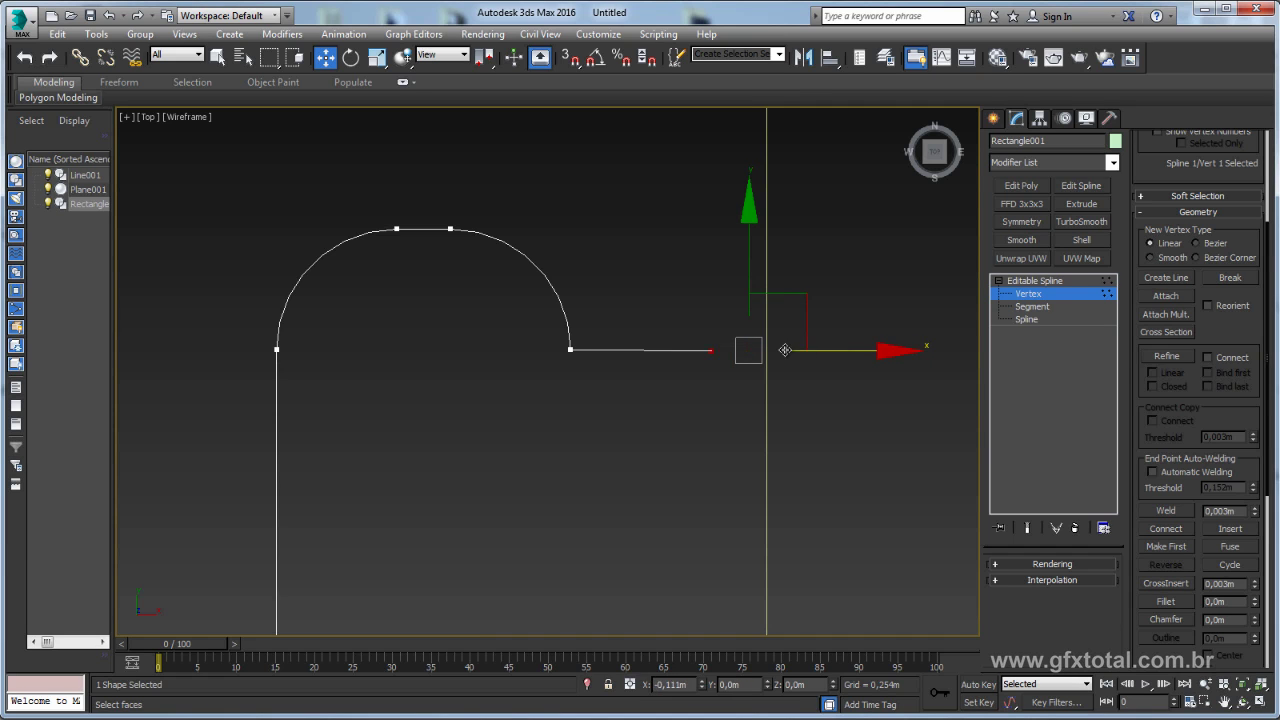
left_click_drag(891, 349, 836, 345)
left_click(1063, 291)
scroll(690, 362, "down", 3)
Raise the hook corner vertex's tangent handle to tighten the bend.
key("F3")
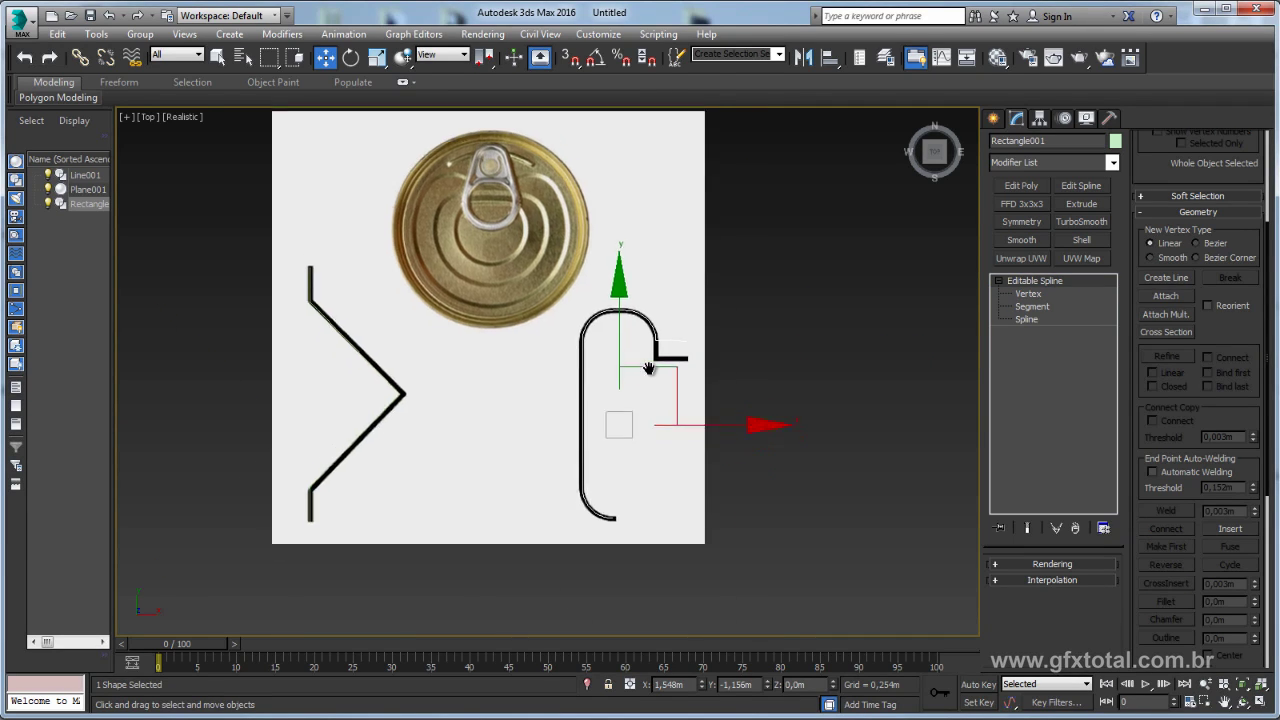
scroll(652, 352, "down", 3)
scroll(652, 352, "up", 3)
left_click(1050, 294)
mouse_move(805, 326)
left_mouse_down()
mouse_move(691, 290)
mouse_move(648, 260)
left_mouse_up()
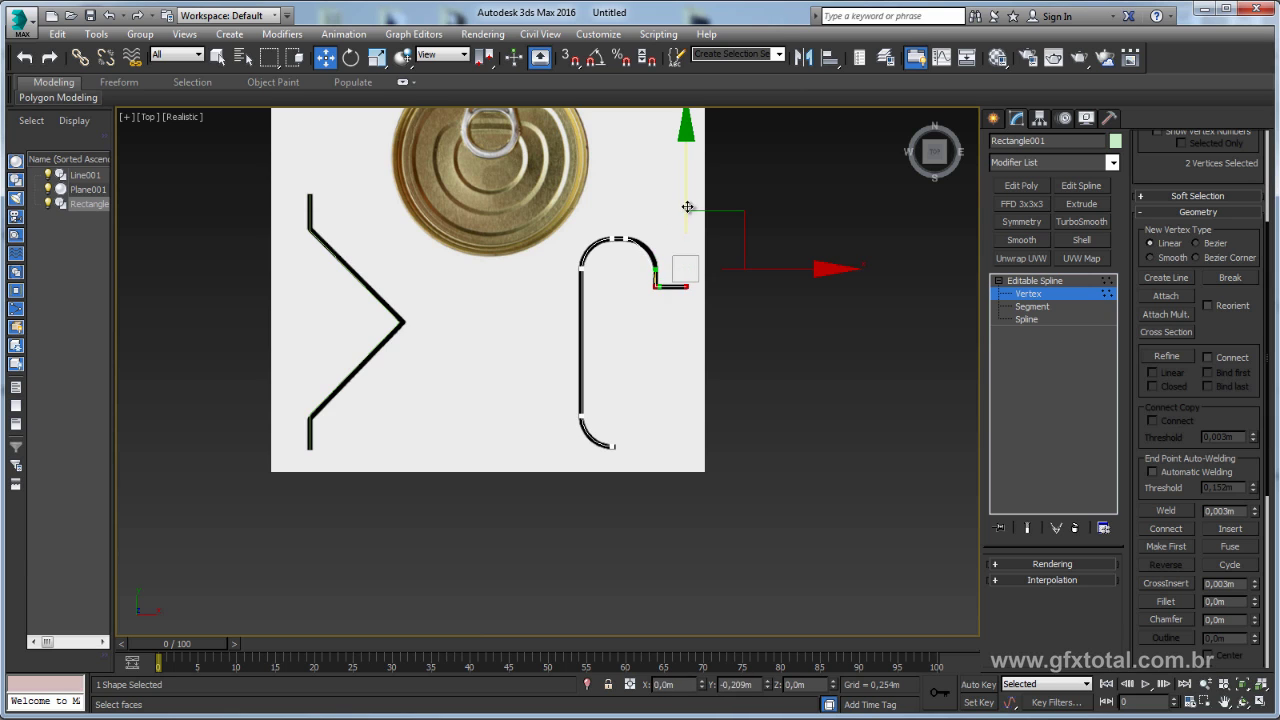
scroll(686, 210, "up", 3)
left_click(660, 345)
left_click_drag(668, 312, 671, 281)
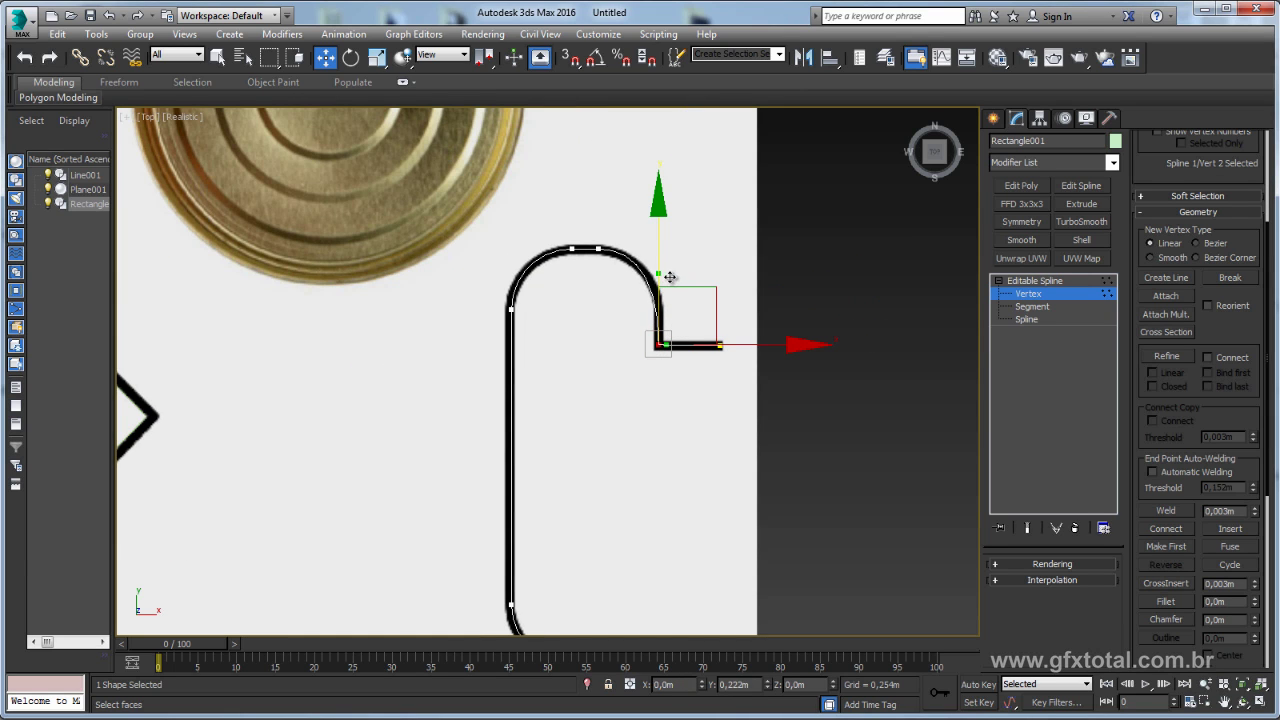
Nudge the top-arc vertex slightly right and leave vertex editing in wireframe.
left_click(598, 249)
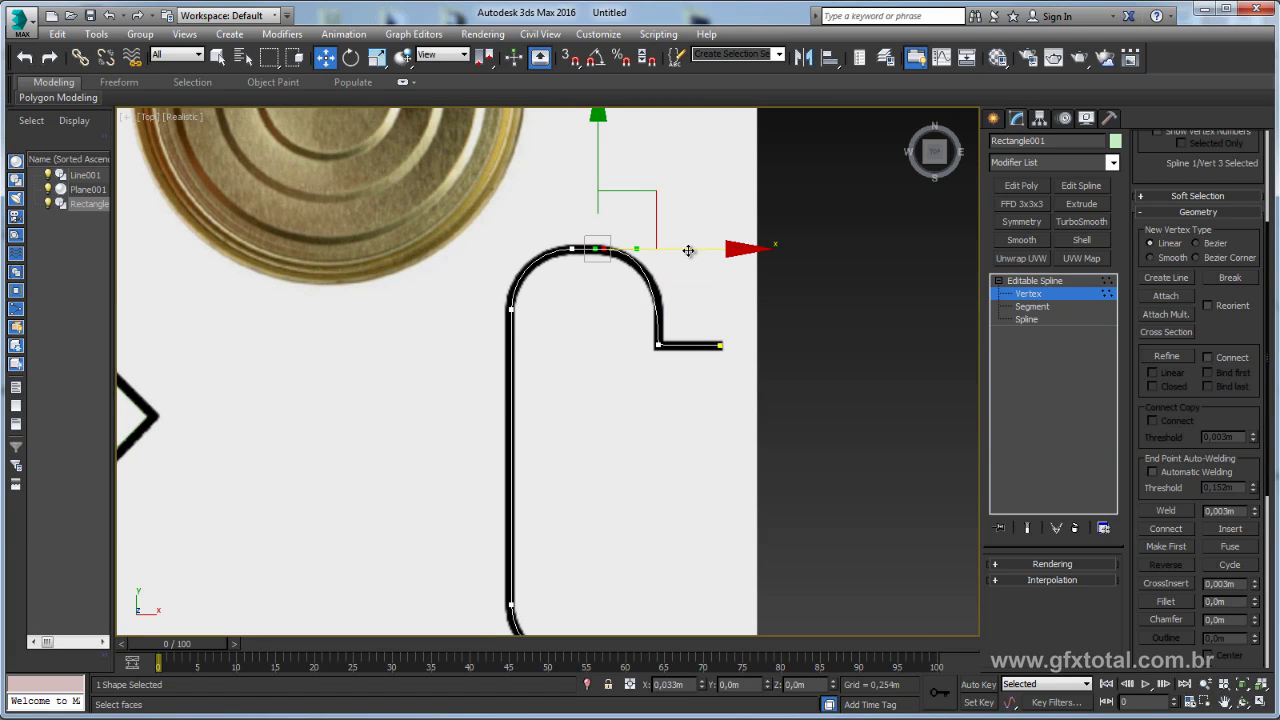
left_click_drag(692, 249, 652, 248)
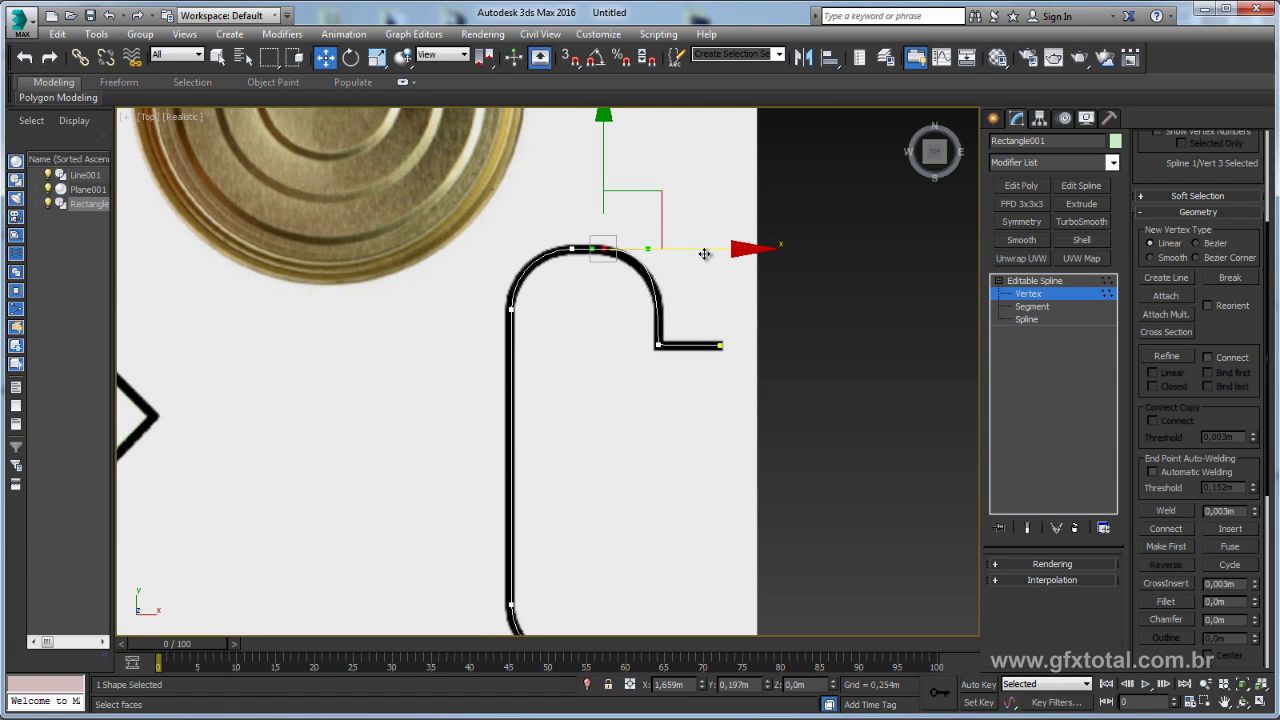
scroll(911, 311, "down", 2)
key("1")
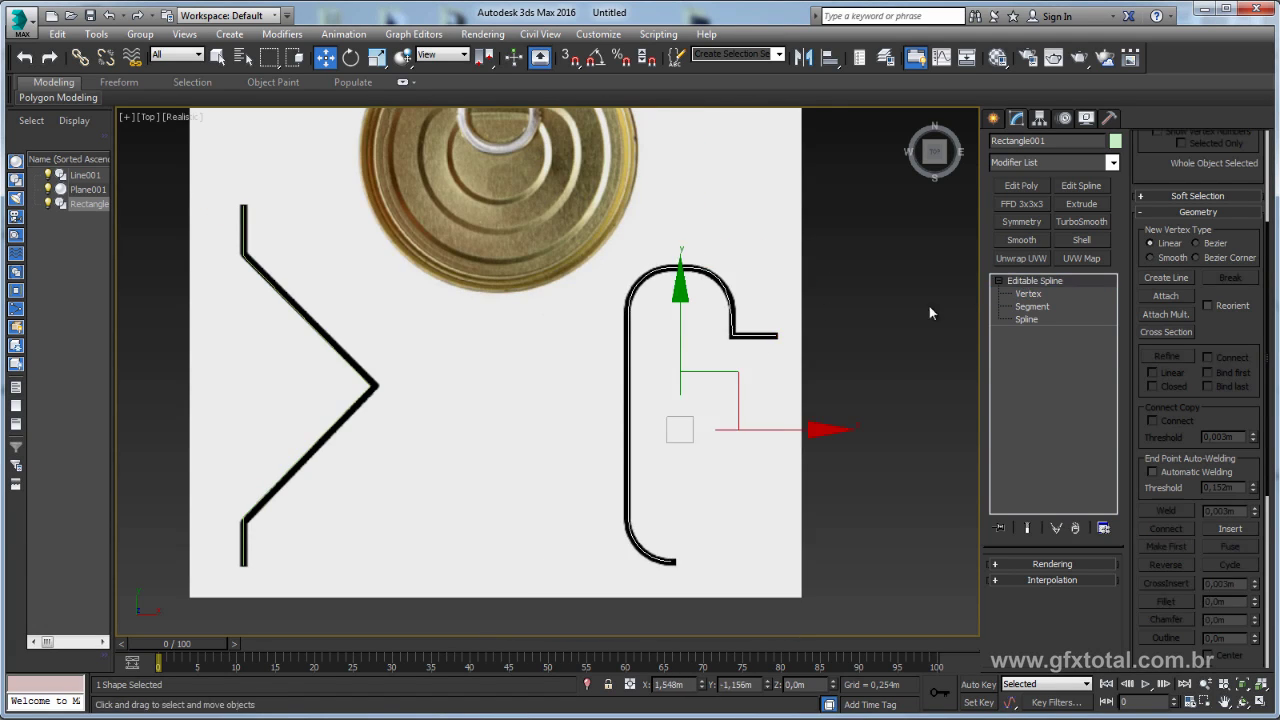
scroll(618, 356, "down", 3)
key("F3")
scroll(716, 420, "down", 1)
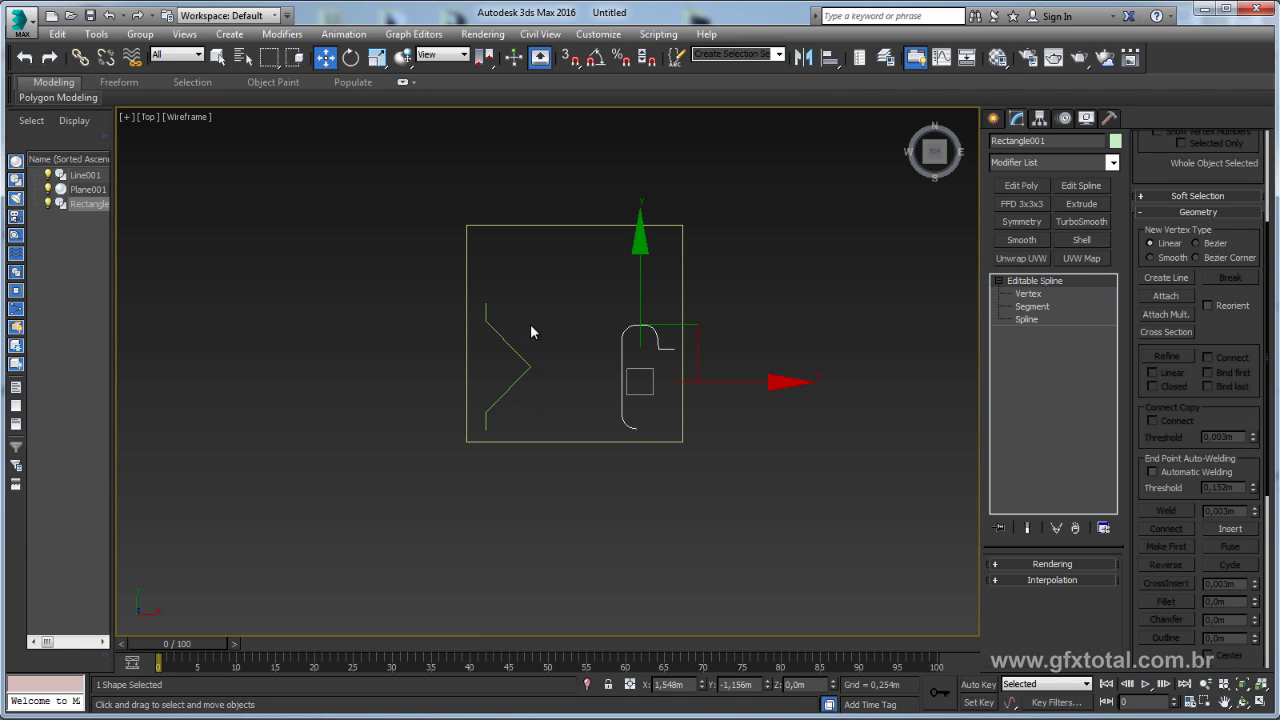
Select the zigzag Line001, zoom in on it, and show it shaded.
left_click(505, 396)
scroll(510, 396, "up", 4)
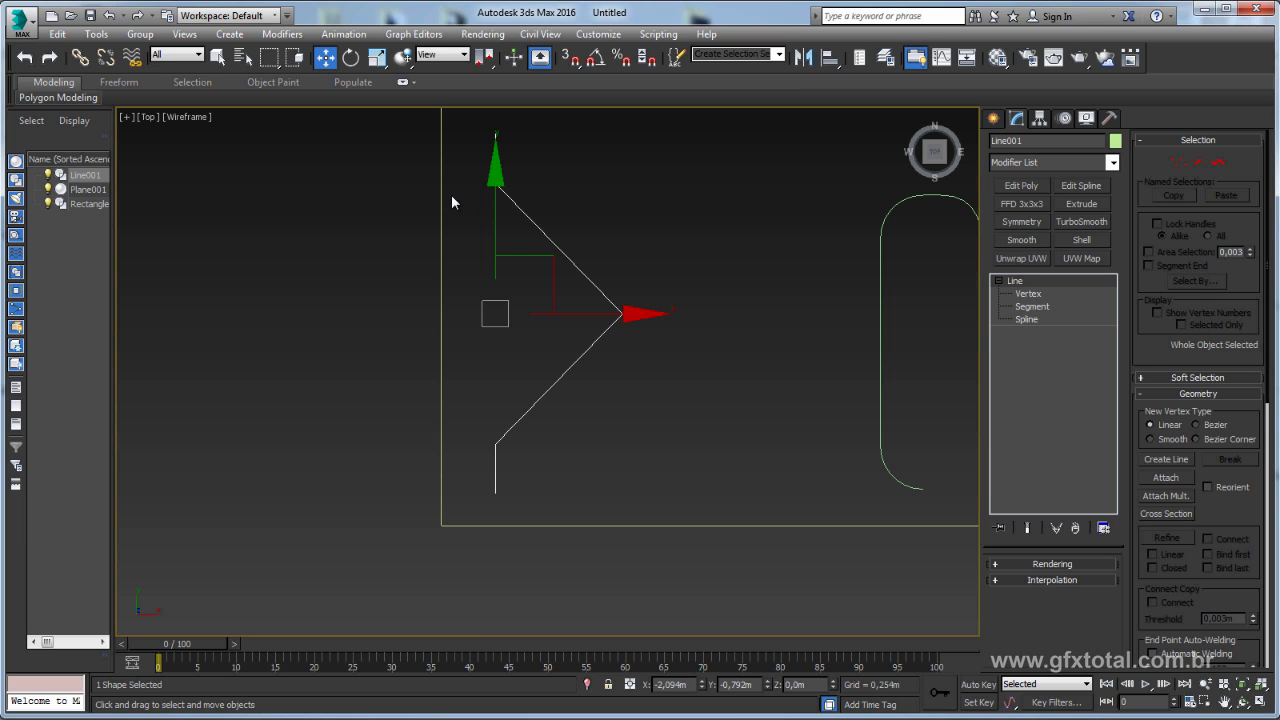
mouse_move(590, 264)
middle_mouse_down()
mouse_move(591, 314)
mouse_move(620, 387)
middle_mouse_up()
scroll(587, 267, "down", 2)
key("F3")
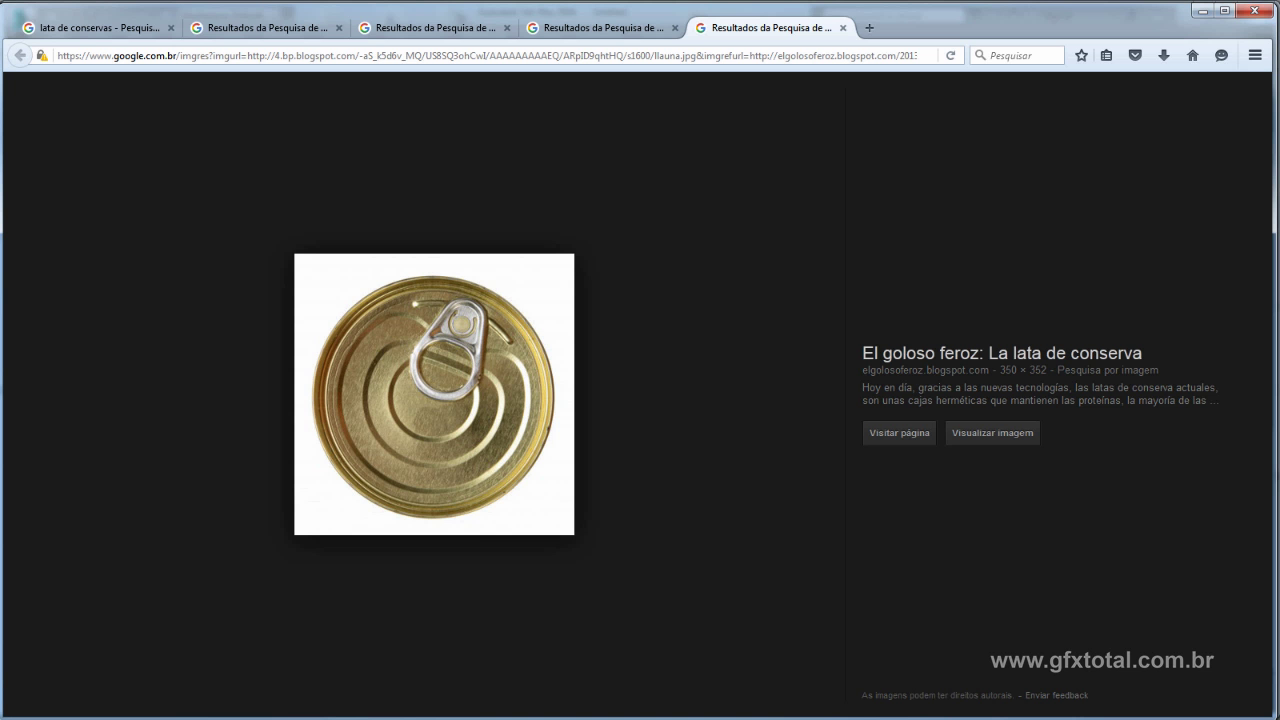
Browse the ribbed tin can photos, including tarros.jpg, across the Google Images tabs.
left_click(100, 27)
scroll(548, 343, "up", 5)
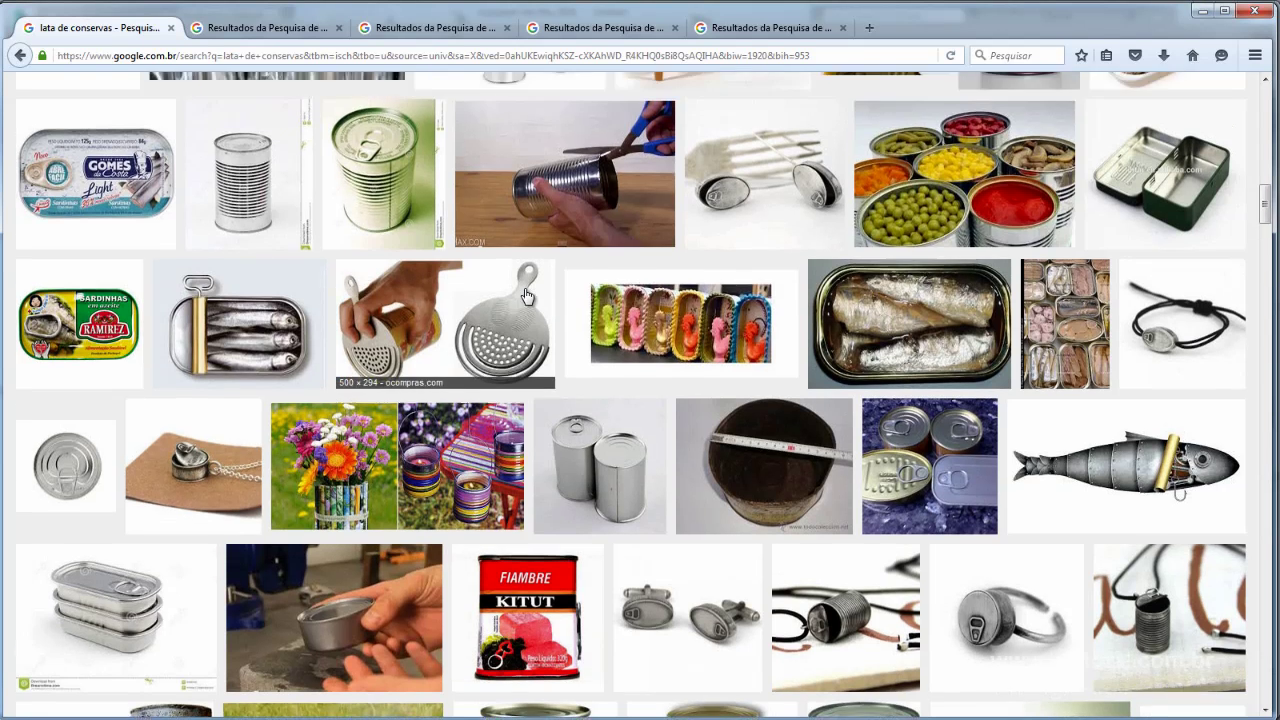
scroll(594, 229, "up", 5)
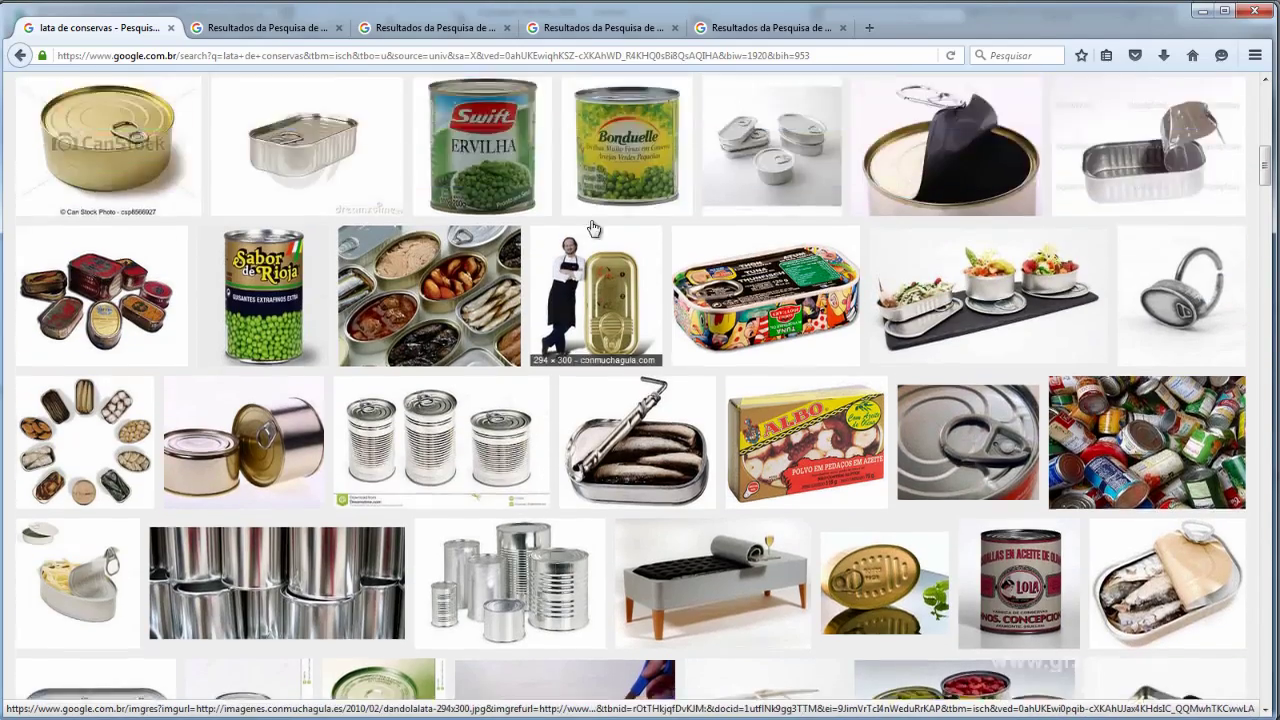
scroll(803, 432, "up", 3)
scroll(880, 410, "up", 2)
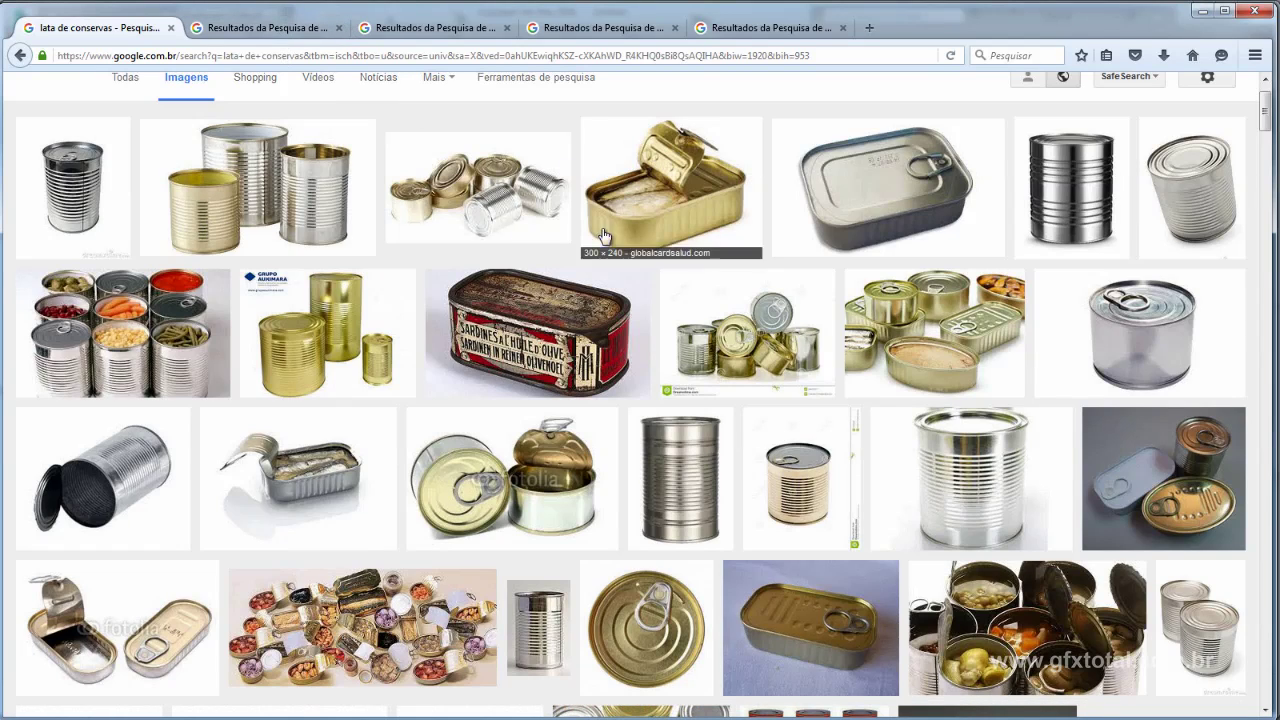
left_click(290, 30)
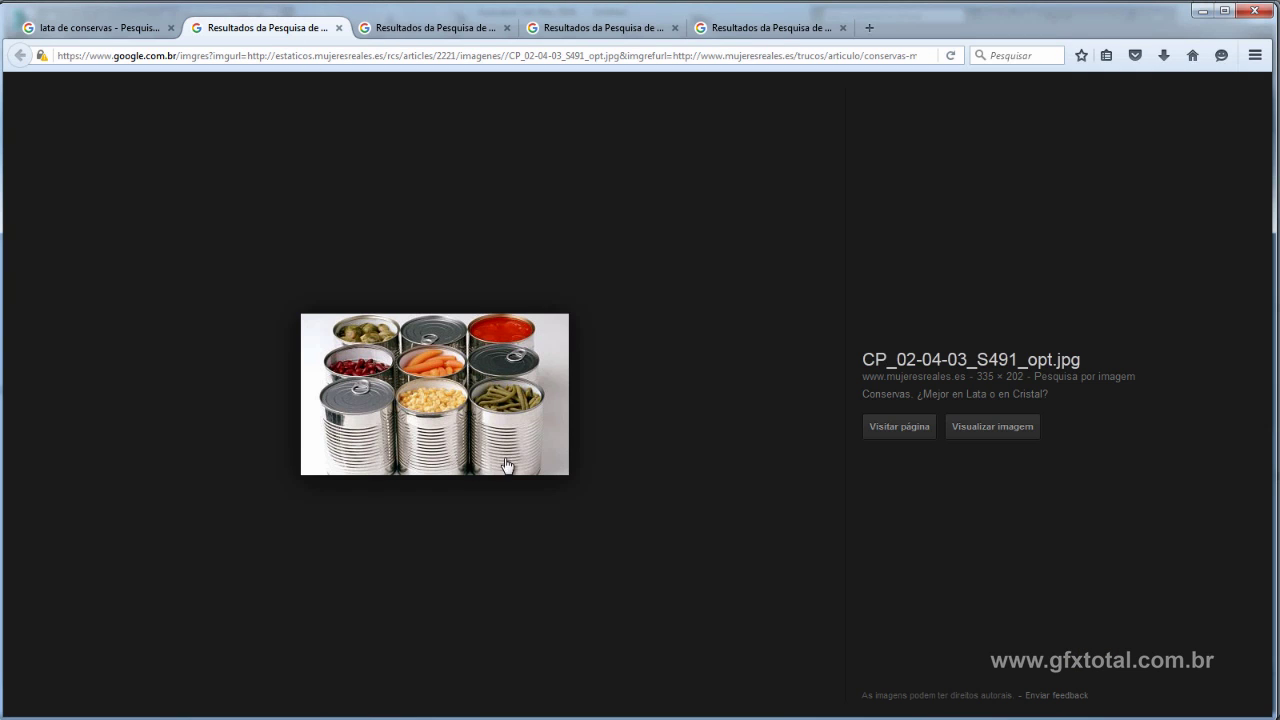
left_click(448, 36)
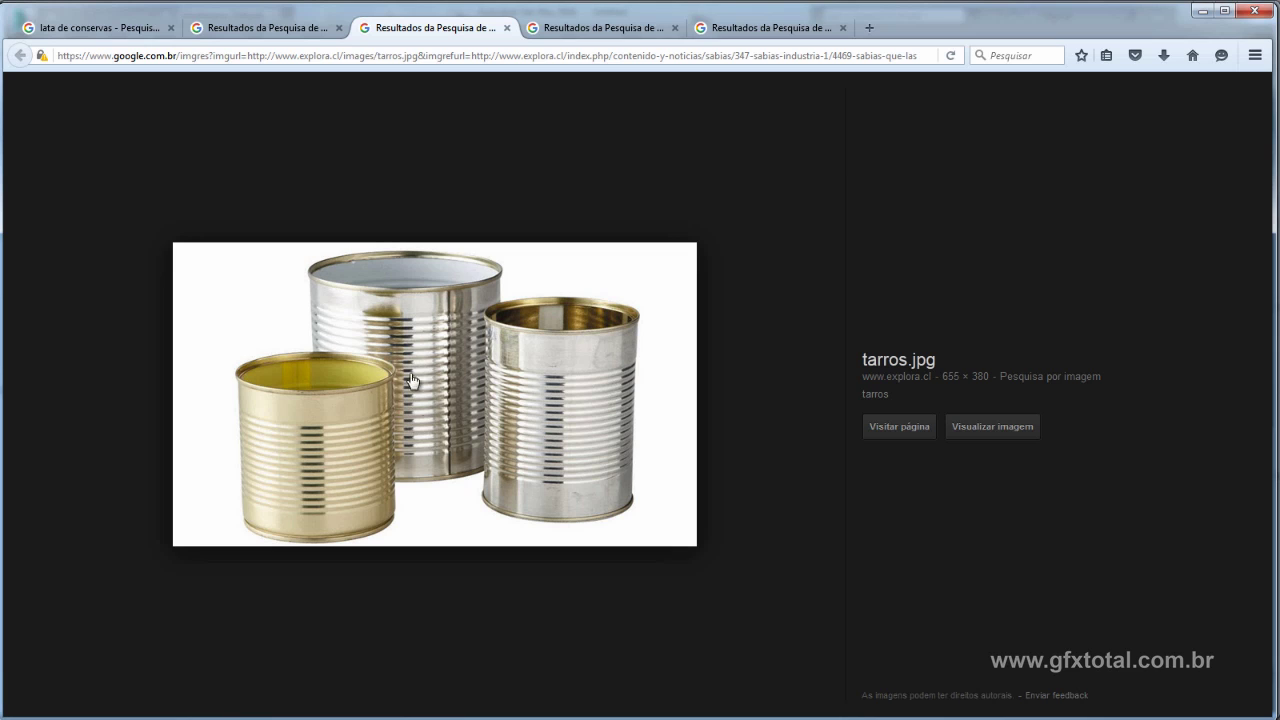
left_click(612, 36)
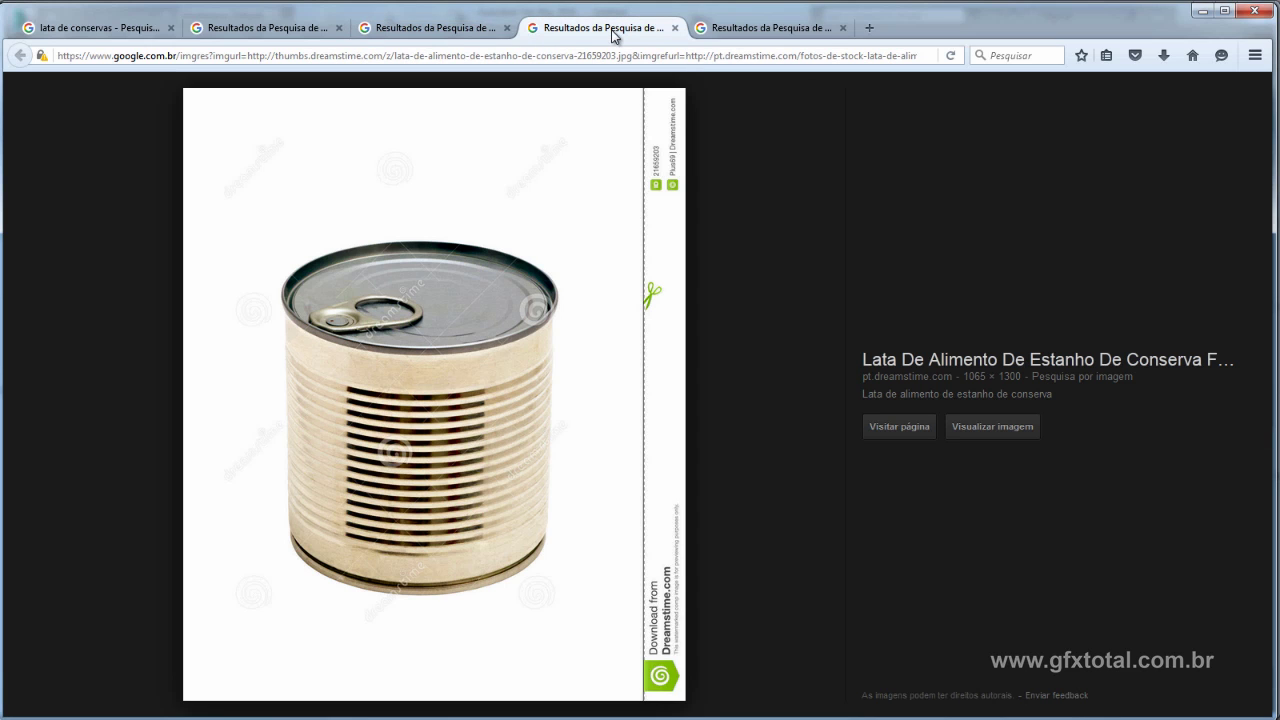
left_click(446, 34)
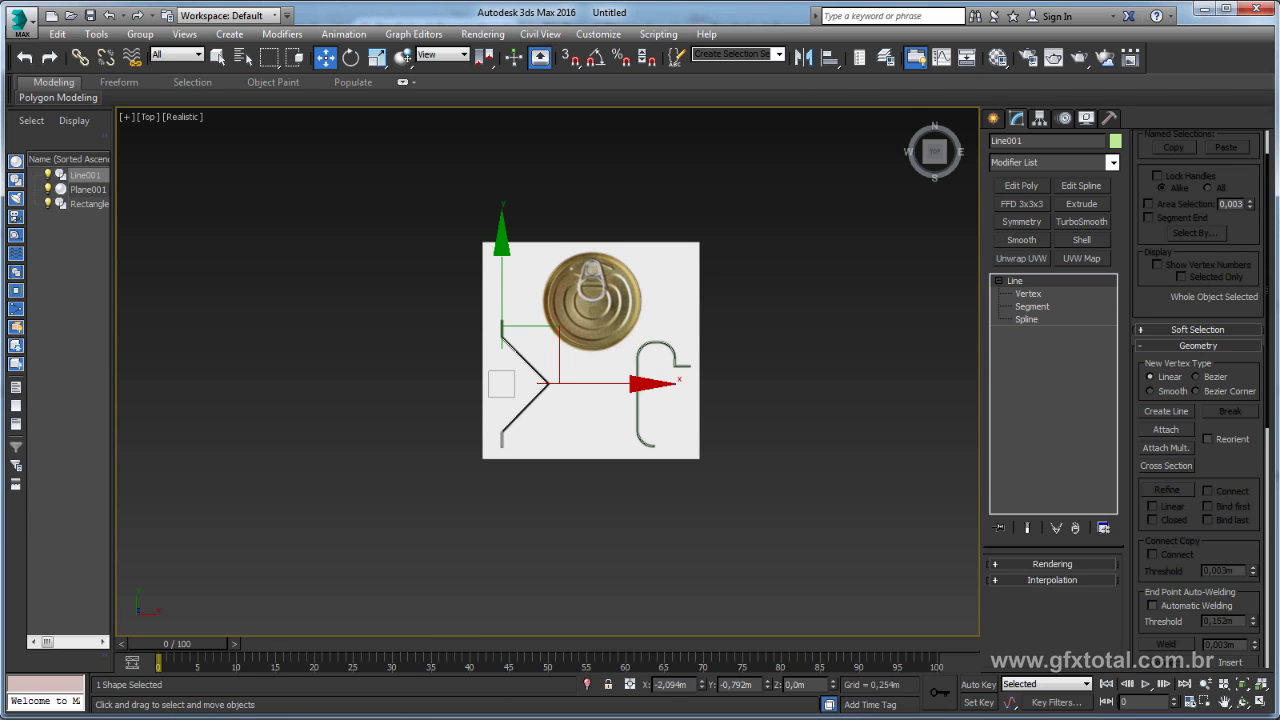
Move Line001 left off the reference plane and reselect it up close.
middle_click_drag(594, 400, 637, 397)
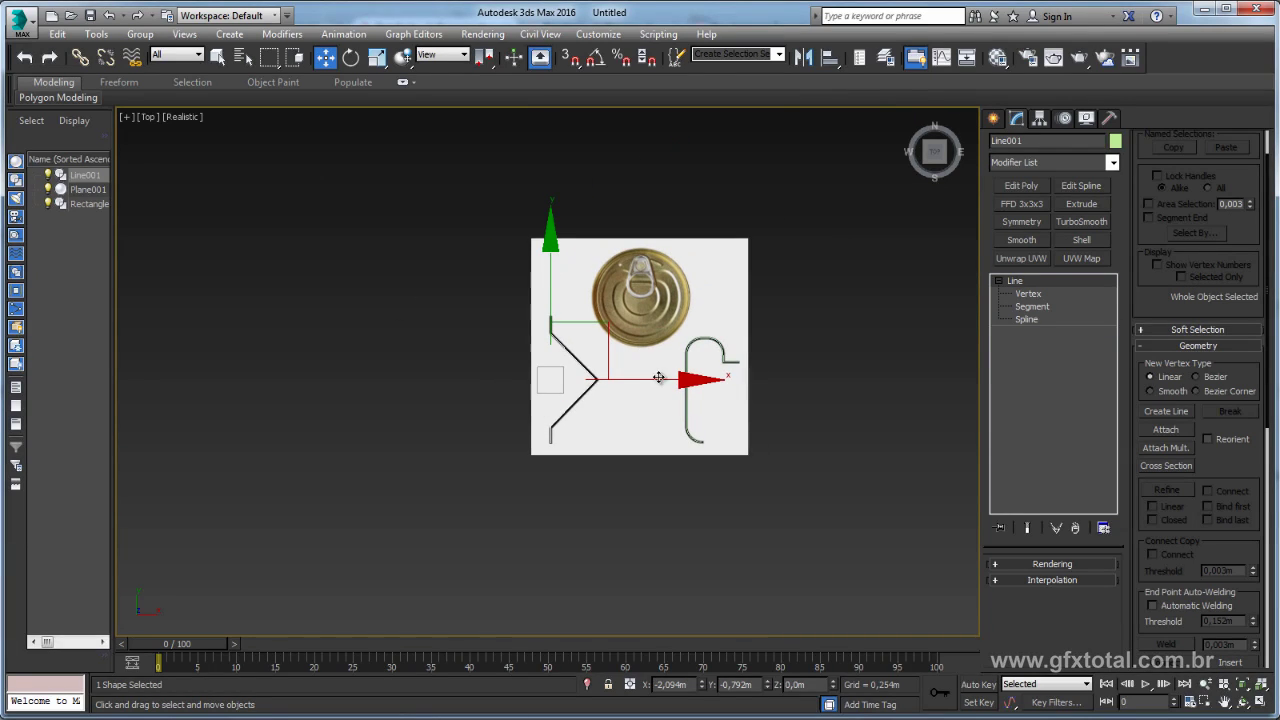
left_click_drag(712, 500, 690, 445)
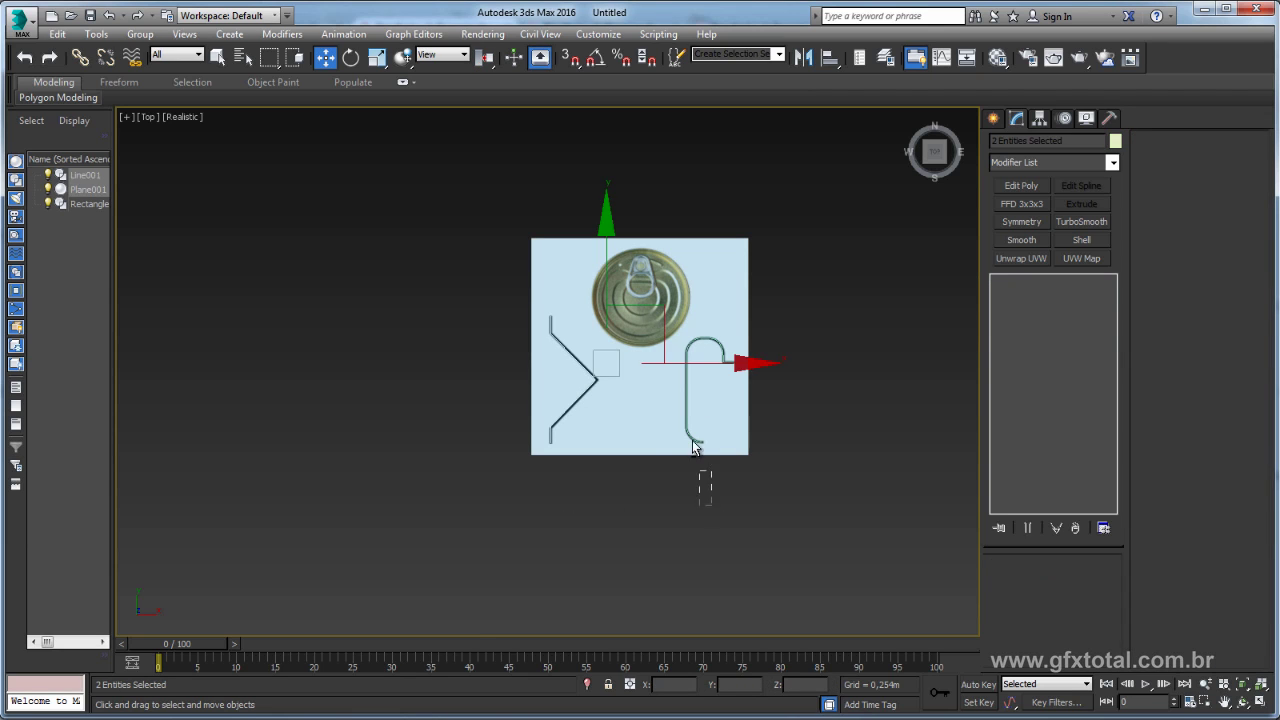
left_click_drag(630, 380, 418, 380, "shift")
middle_click_drag(397, 420, 620, 409)
scroll(620, 409, "up", 2)
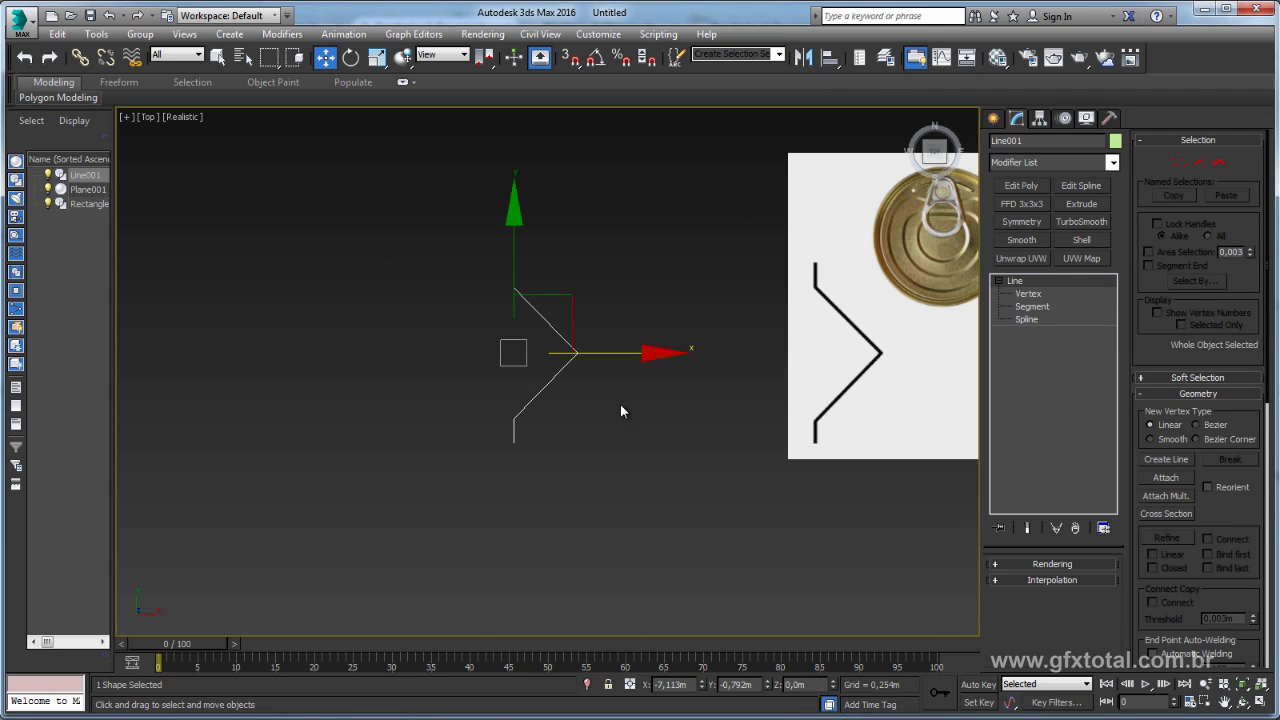
left_click(566, 531)
left_click(562, 326)
middle_click_drag(562, 326, 656, 379)
scroll(807, 363, "up", 2)
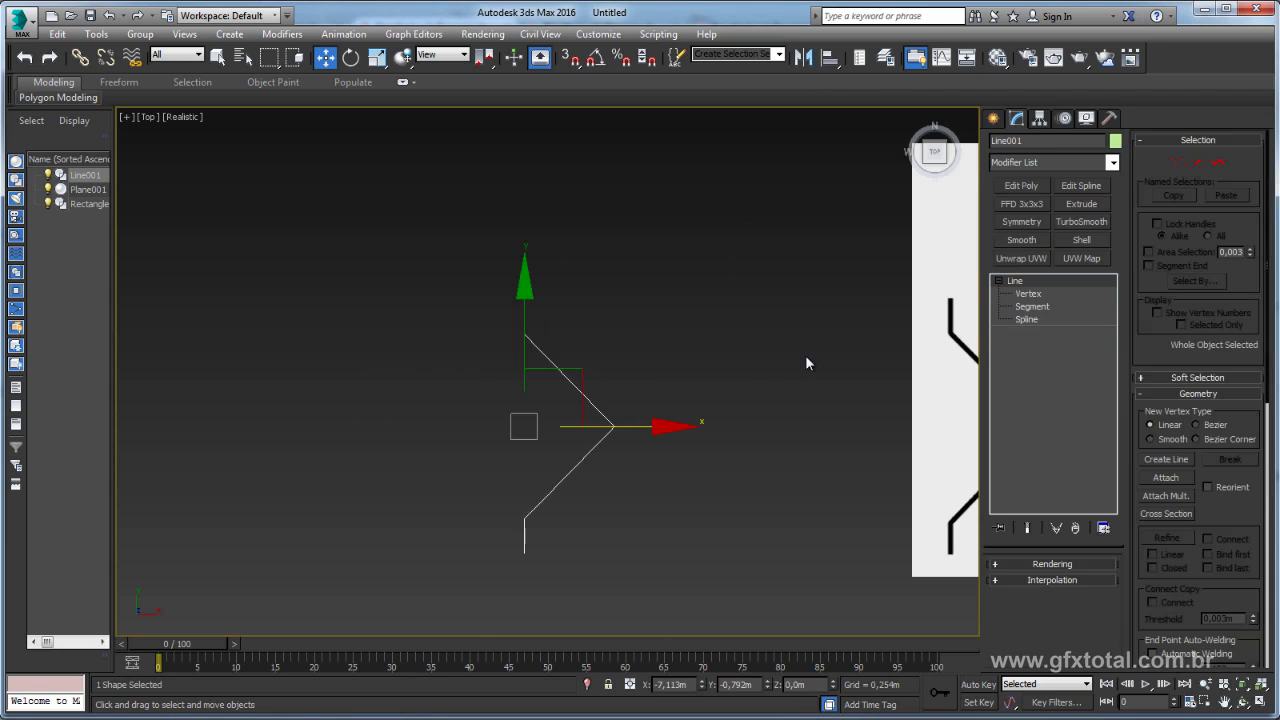
Delete Line001's top end vertex and its segment.
left_click(1040, 294)
middle_click_drag(632, 243, 644, 218)
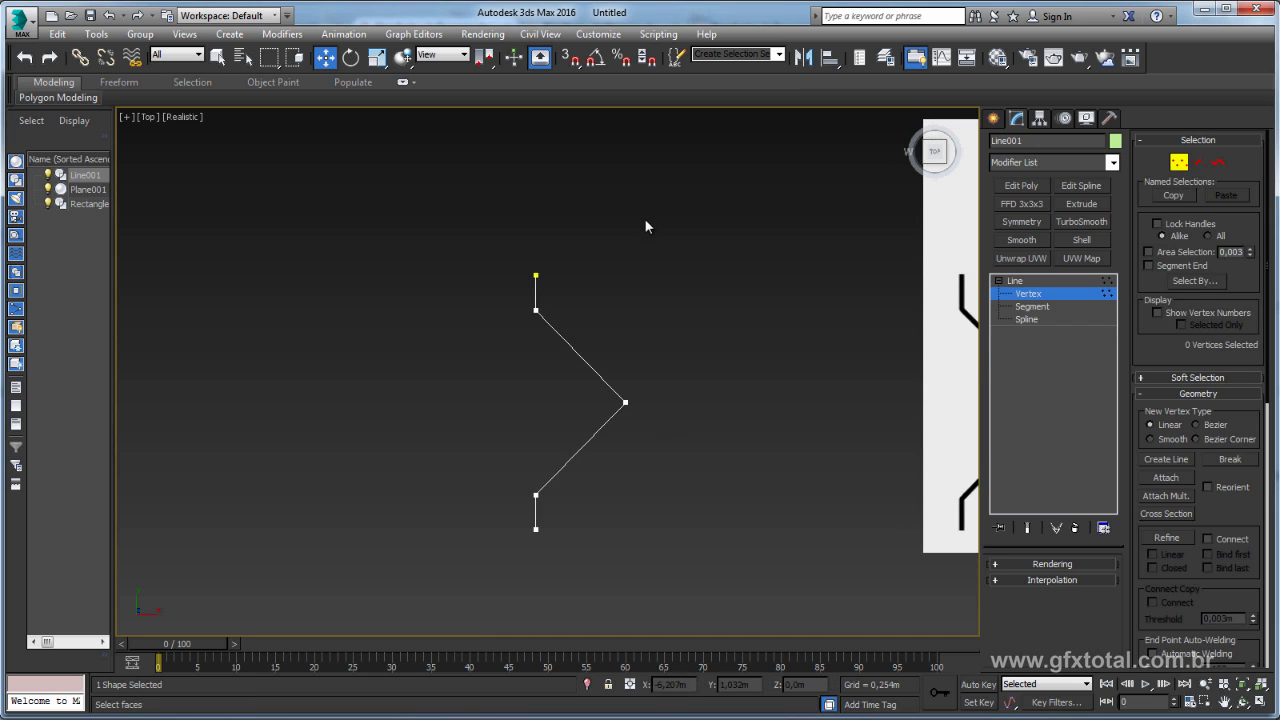
left_click_drag(485, 277, 485, 277)
key("Delete")
left_click(1015, 280)
scroll(660, 369, "up", 2)
scroll(717, 322, "up", 2)
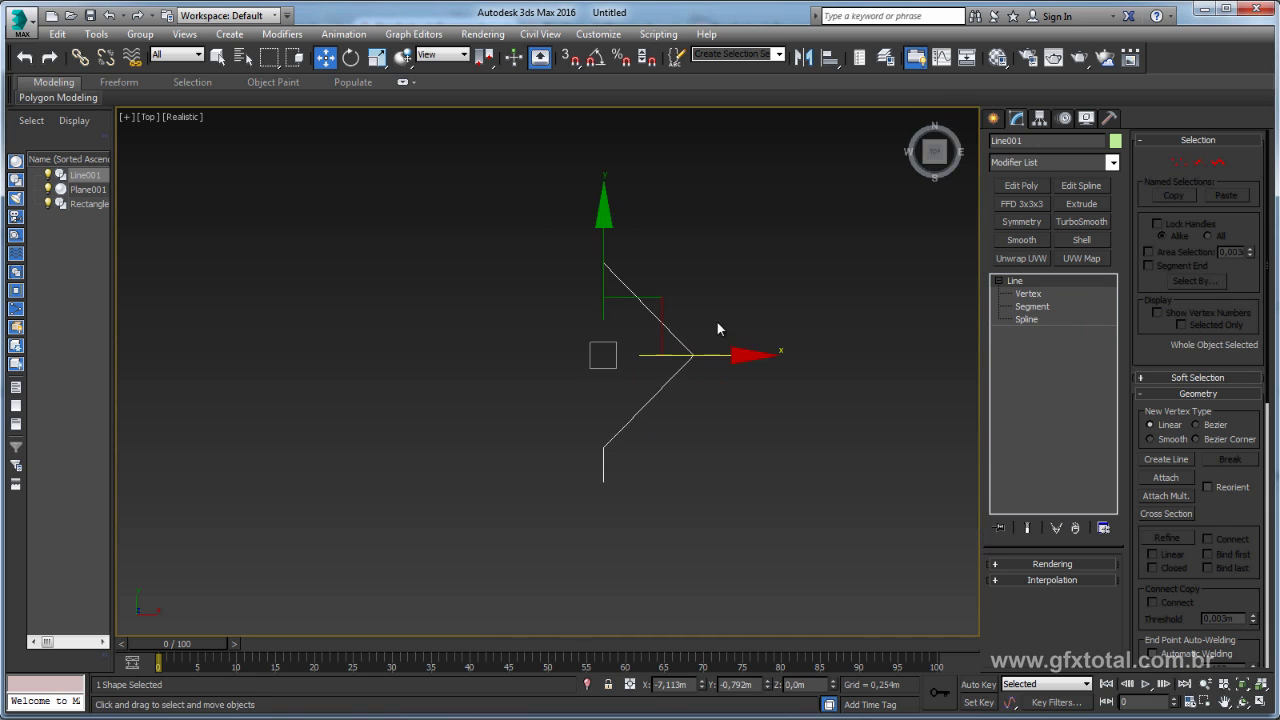
scroll(610, 214, "down", 2)
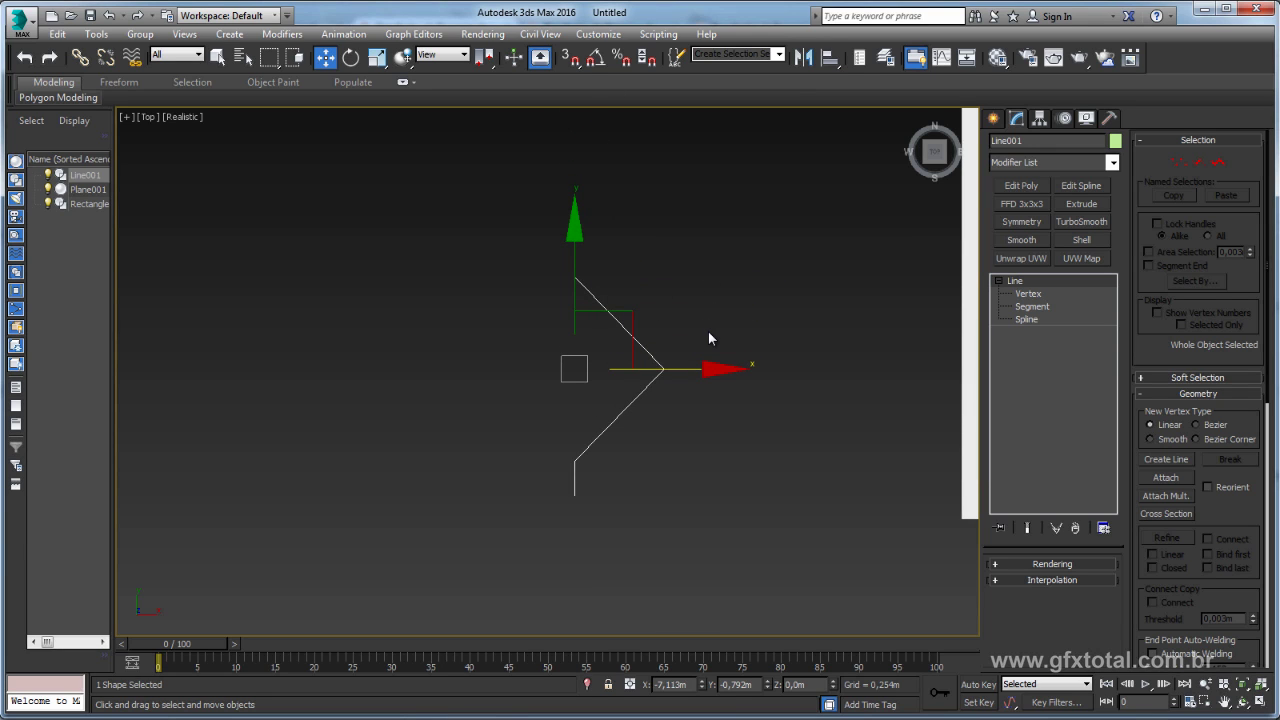
Delete the bottom end vertex and its segment, then cancel a started copy.
left_click(1028, 293)
left_click_drag(643, 571, 524, 485)
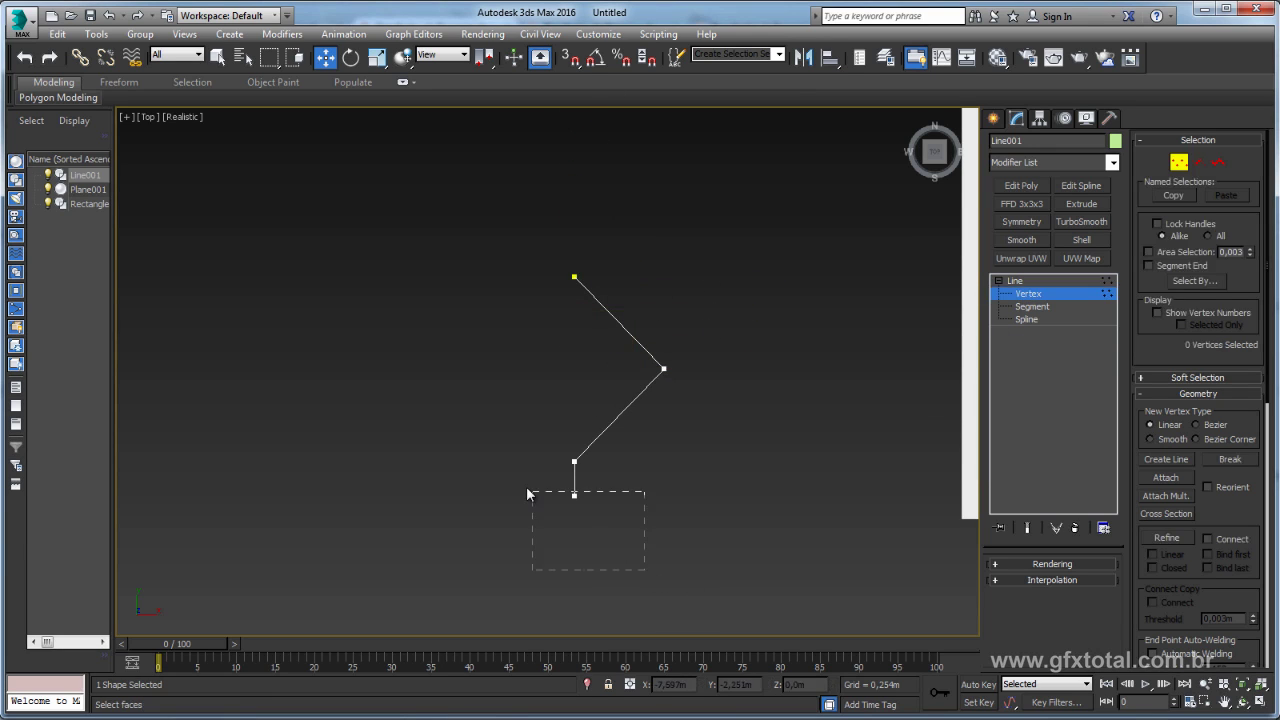
key("Delete")
left_click(1076, 295)
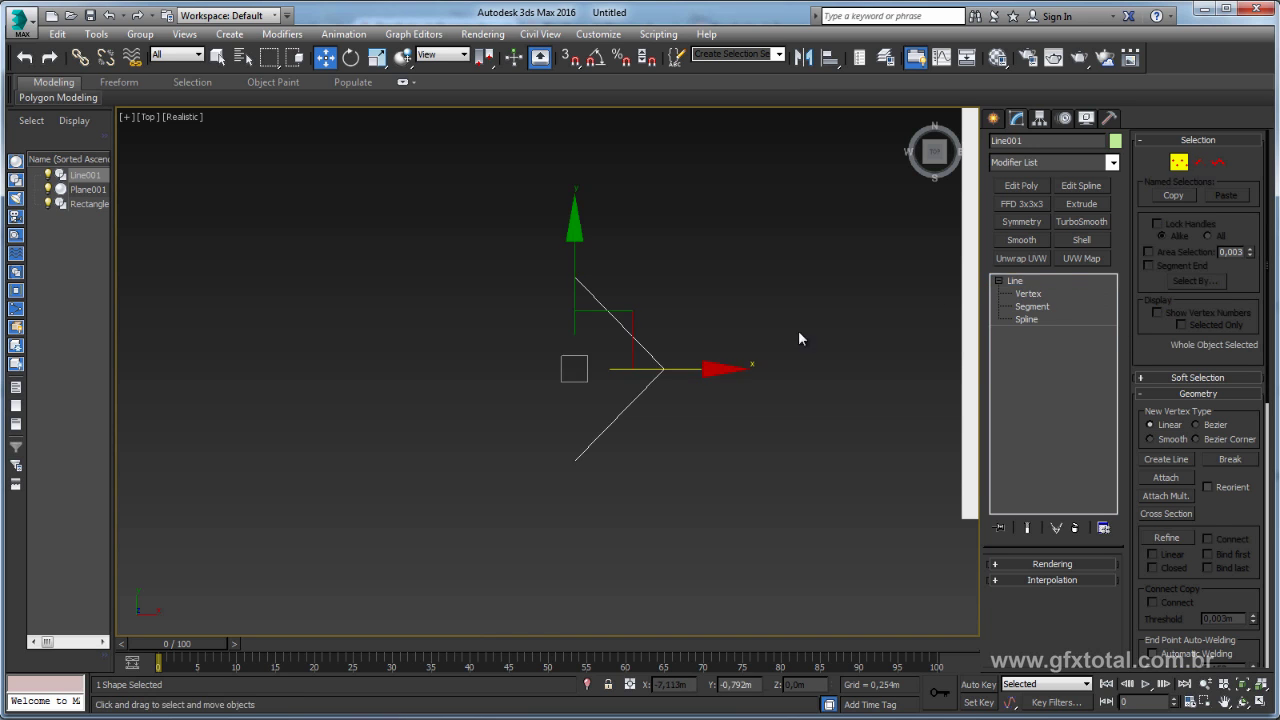
middle_click_drag(655, 384, 644, 461)
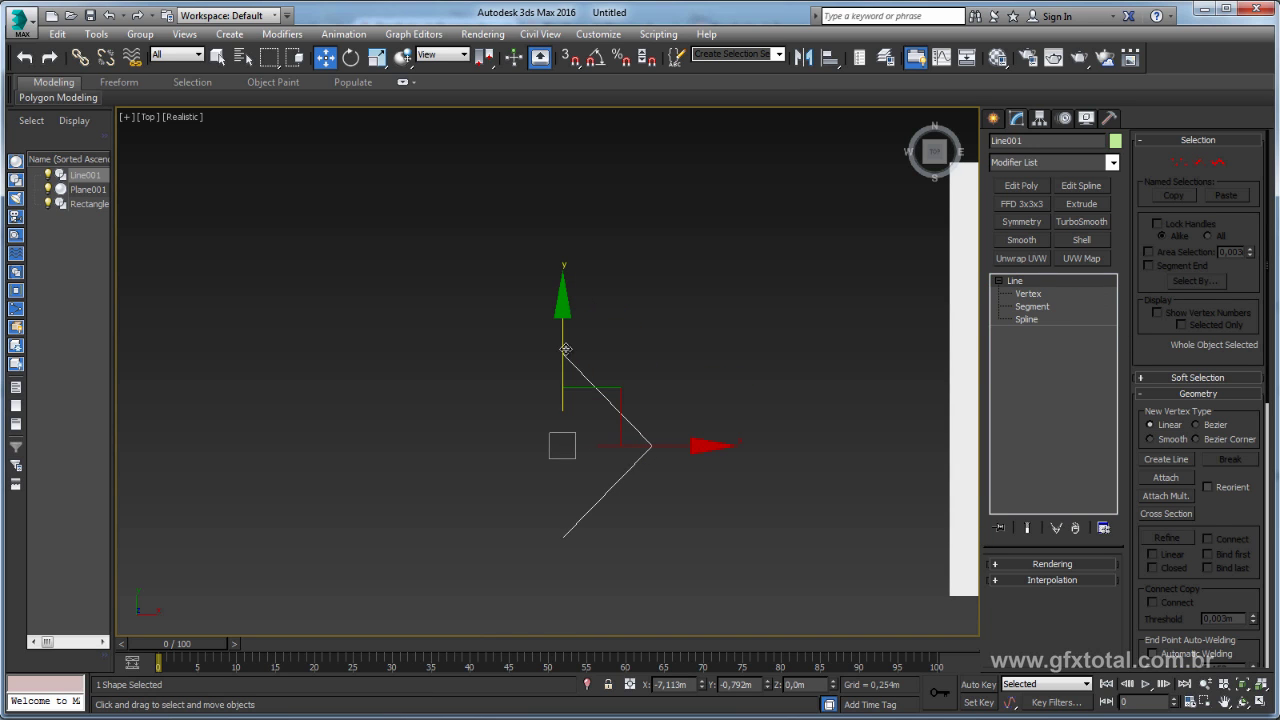
mouse_move(565, 359)
left_mouse_down("shift")
mouse_move(562, 167)
mouse_move(554, 176)
left_mouse_up("shift")
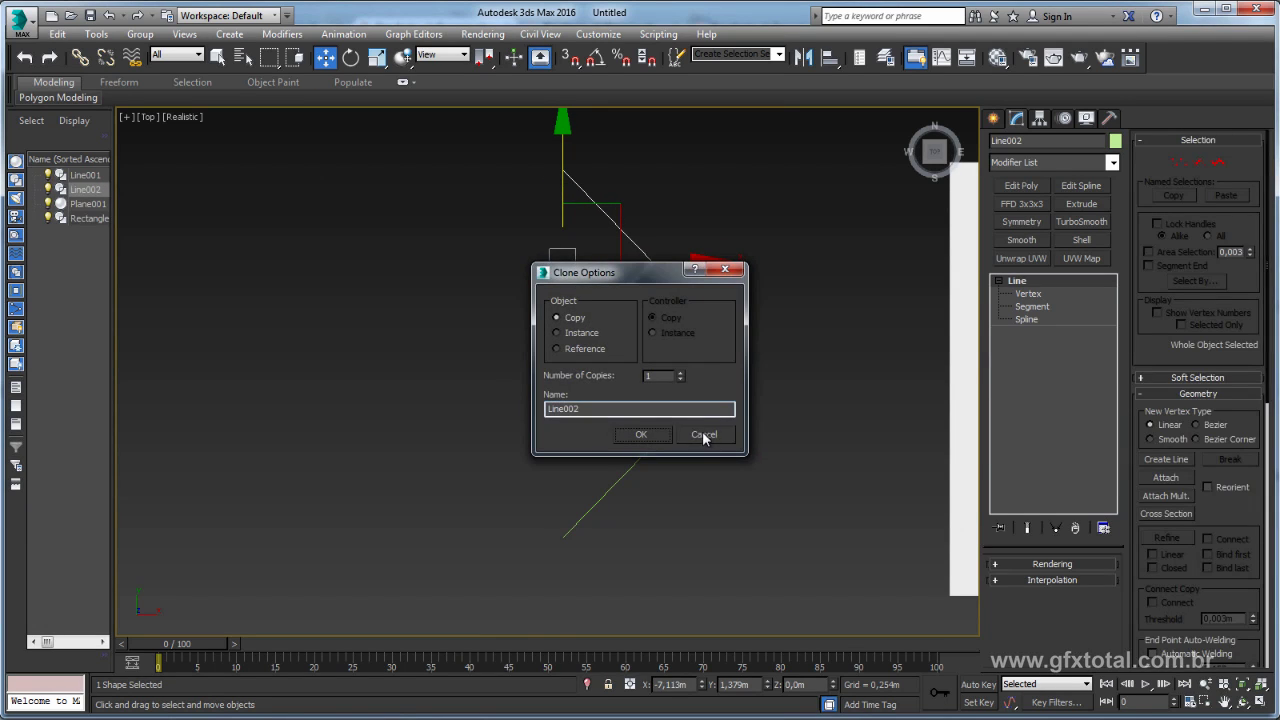
left_click(705, 436)
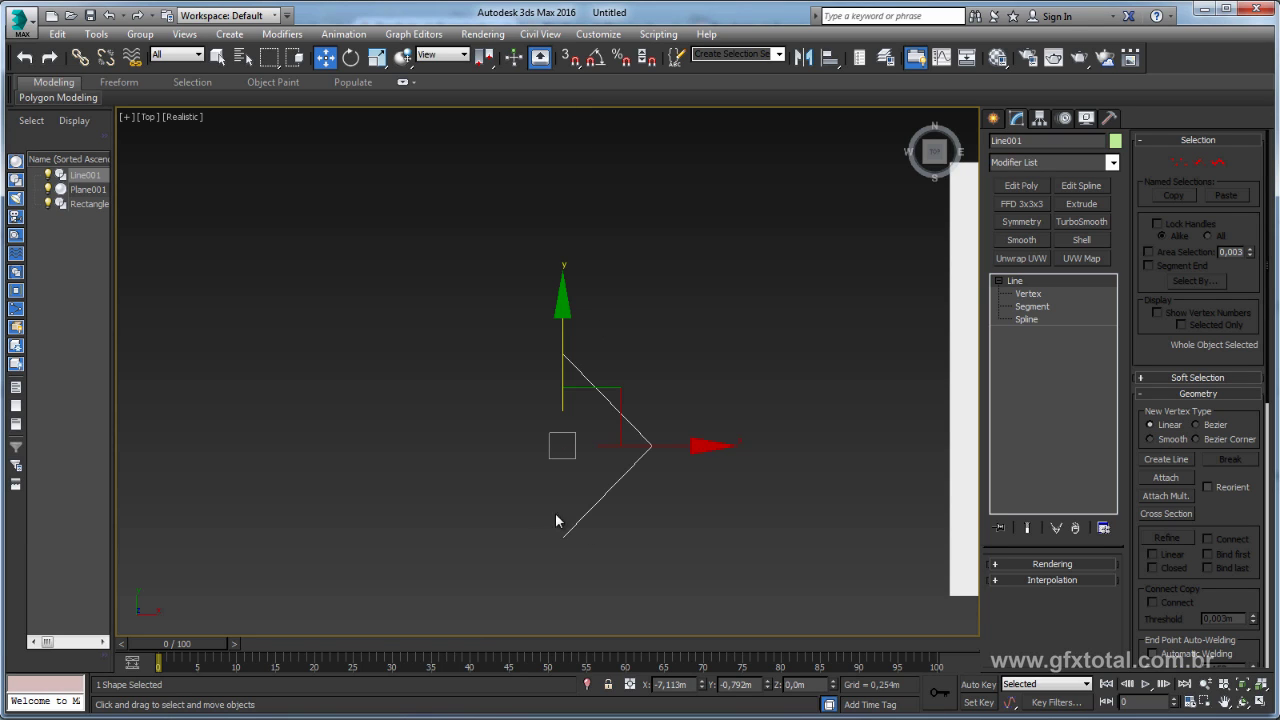
Set Grid and Snap Settings to Vertex only and turn snapping on with S.
right_click(573, 62)
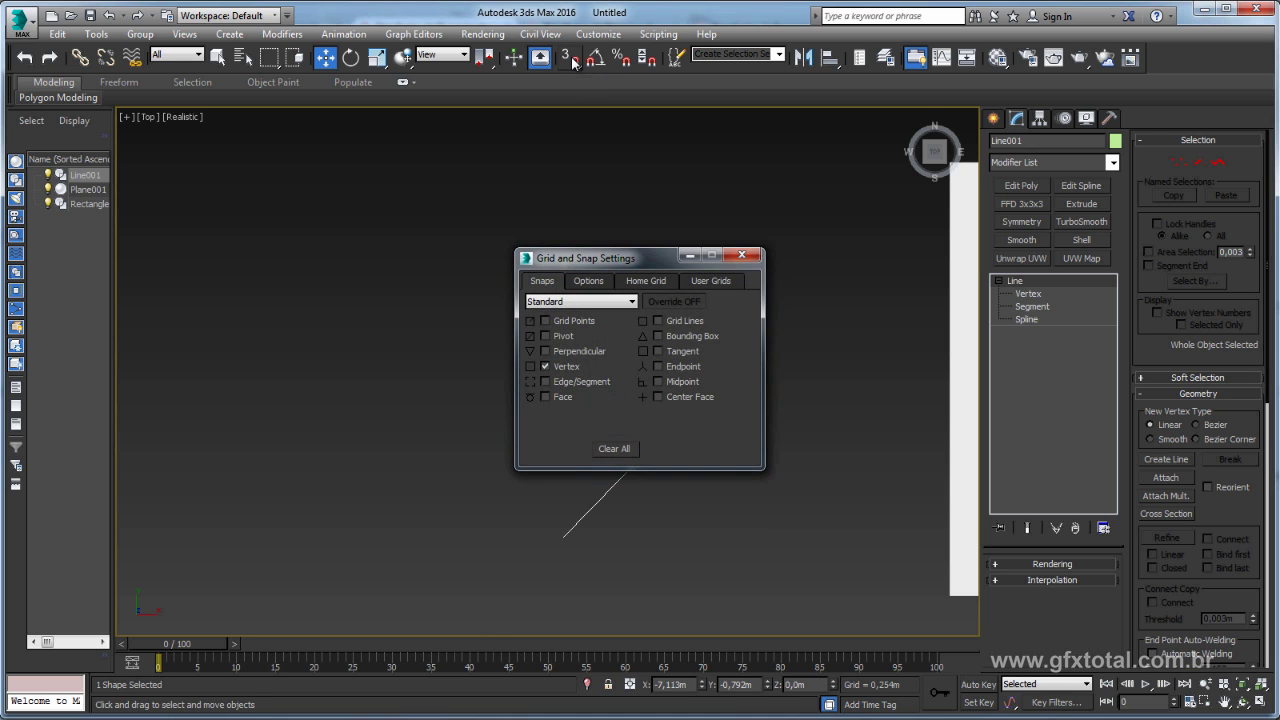
left_click(545, 366)
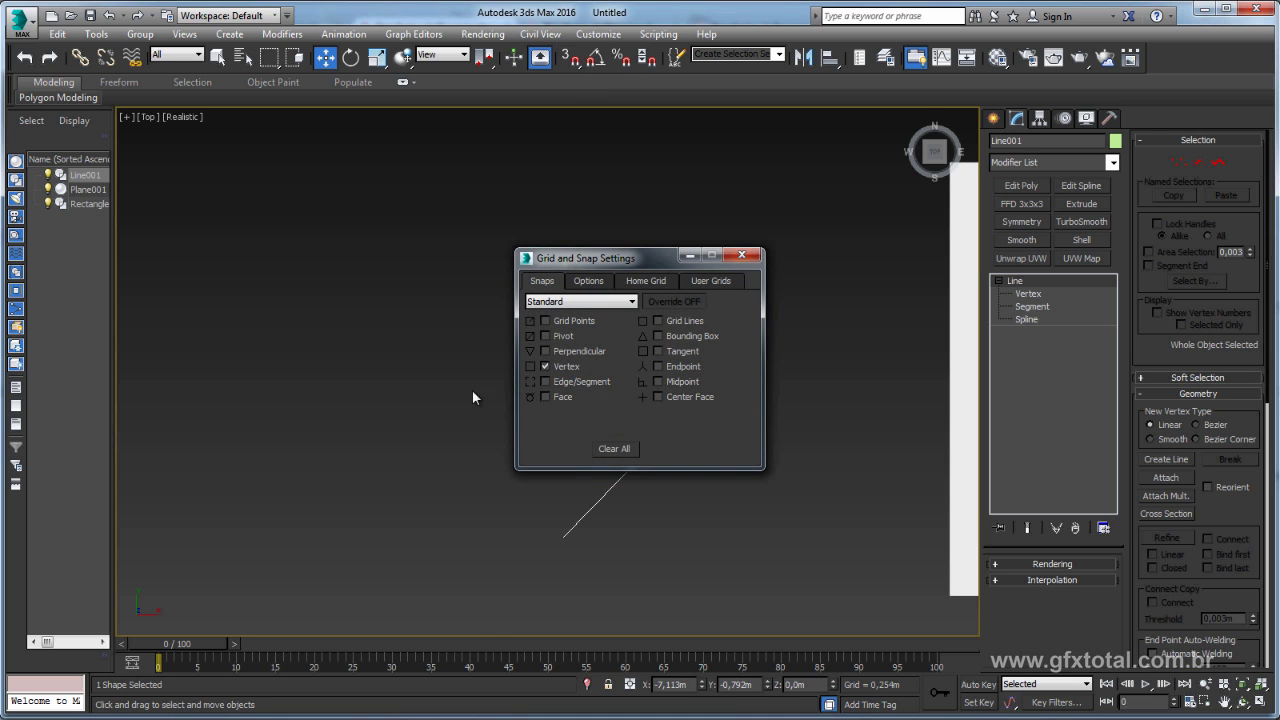
left_click(622, 450)
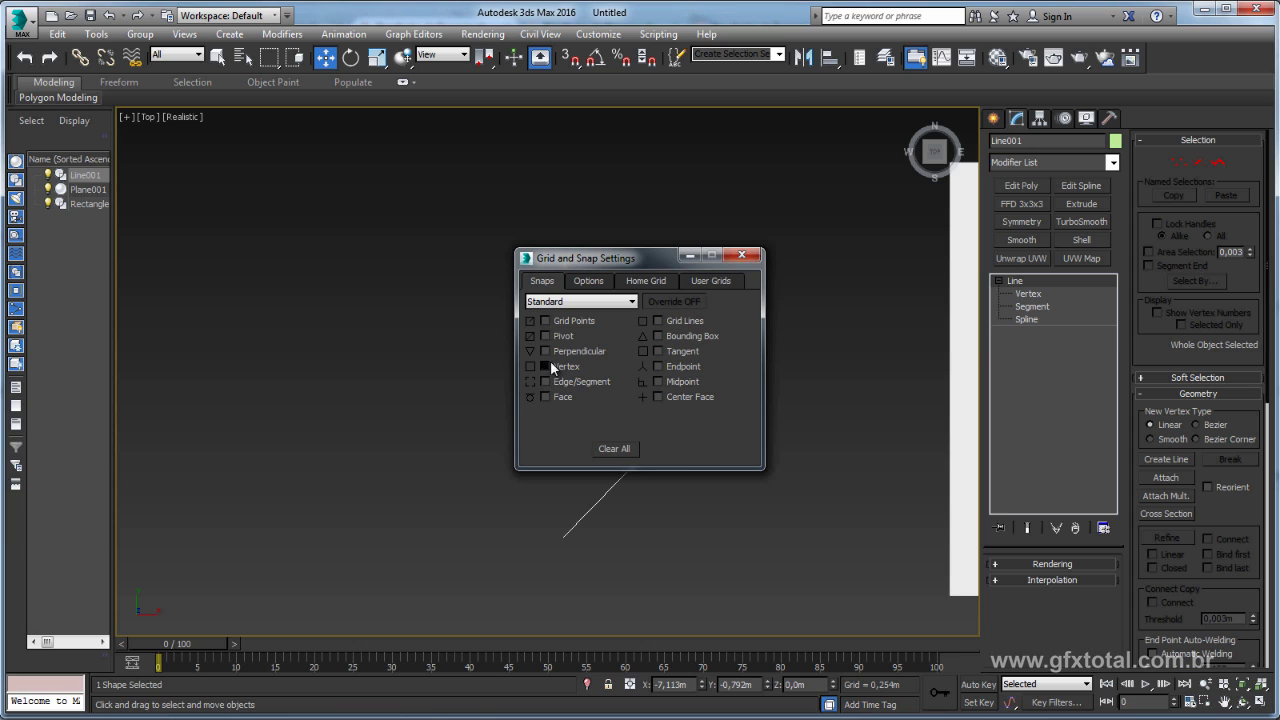
left_click(745, 250)
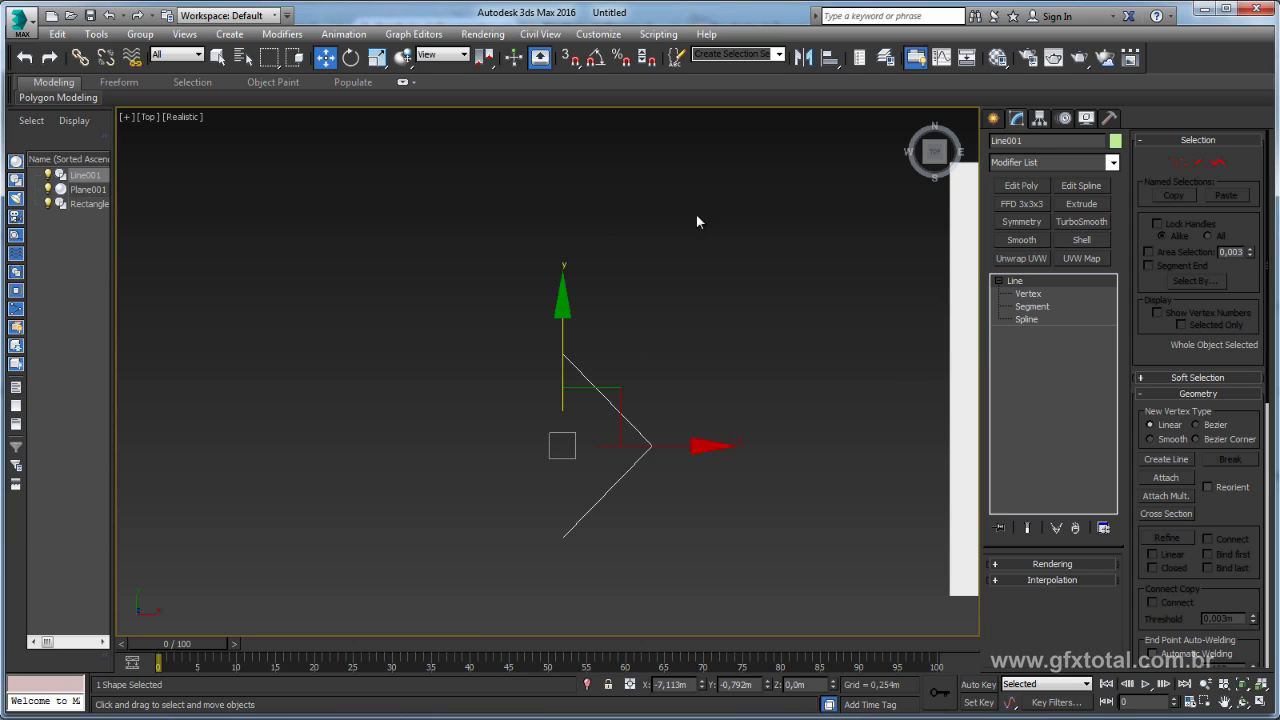
key("s")
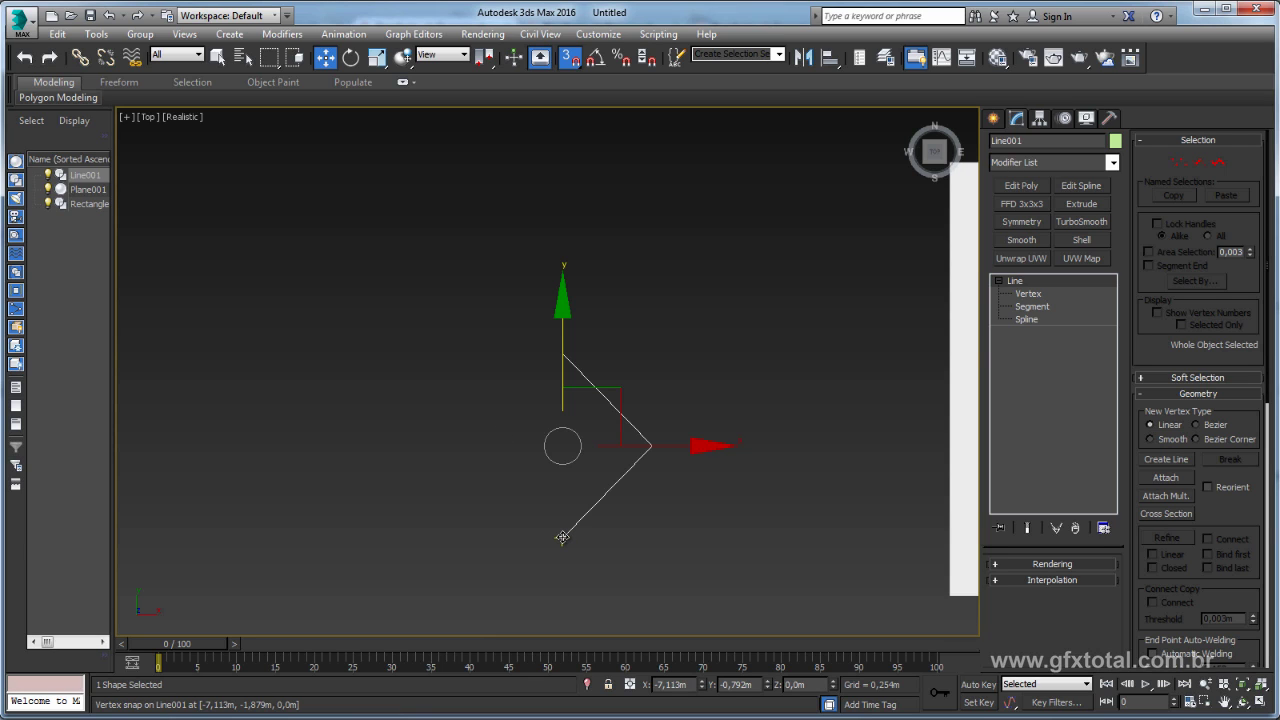
Shift-copy the V segment upward into 40 vertex-snapped copies stacked end to end.
mouse_move(562, 537)
left_mouse_down("shift")
mouse_move(612, 355)
mouse_move(565, 356)
left_mouse_up("shift")
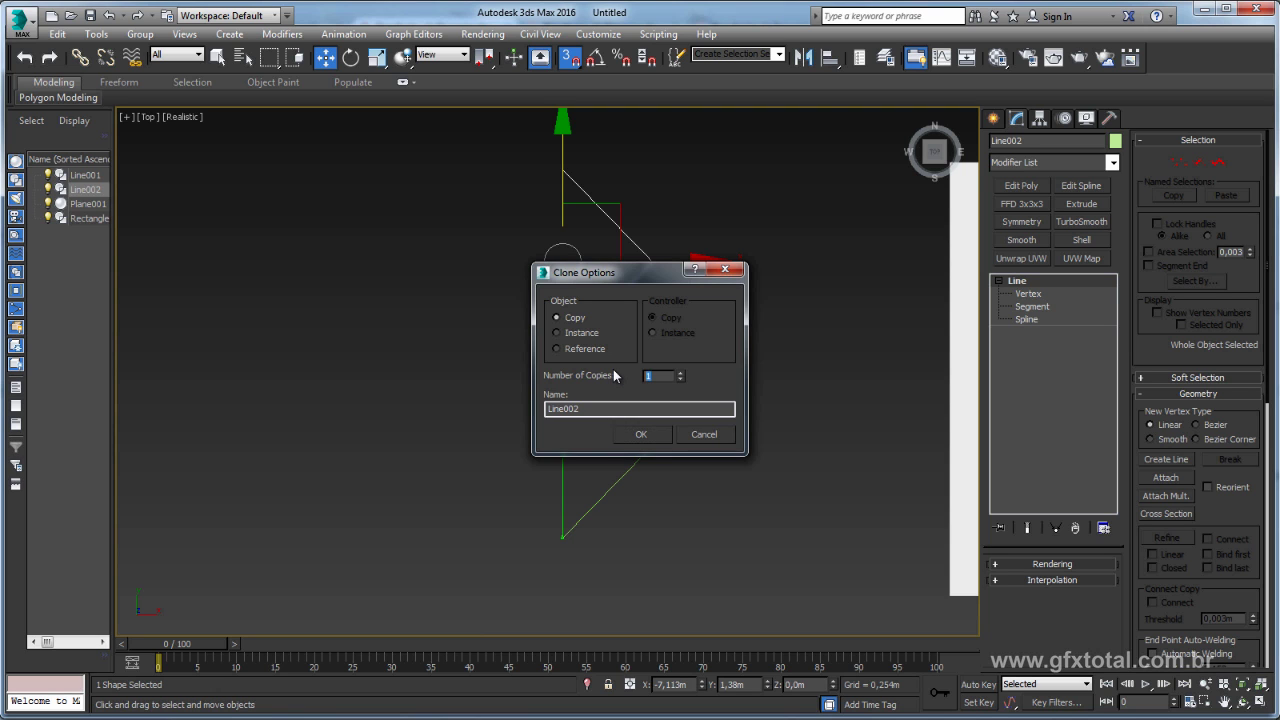
left_click(641, 434)
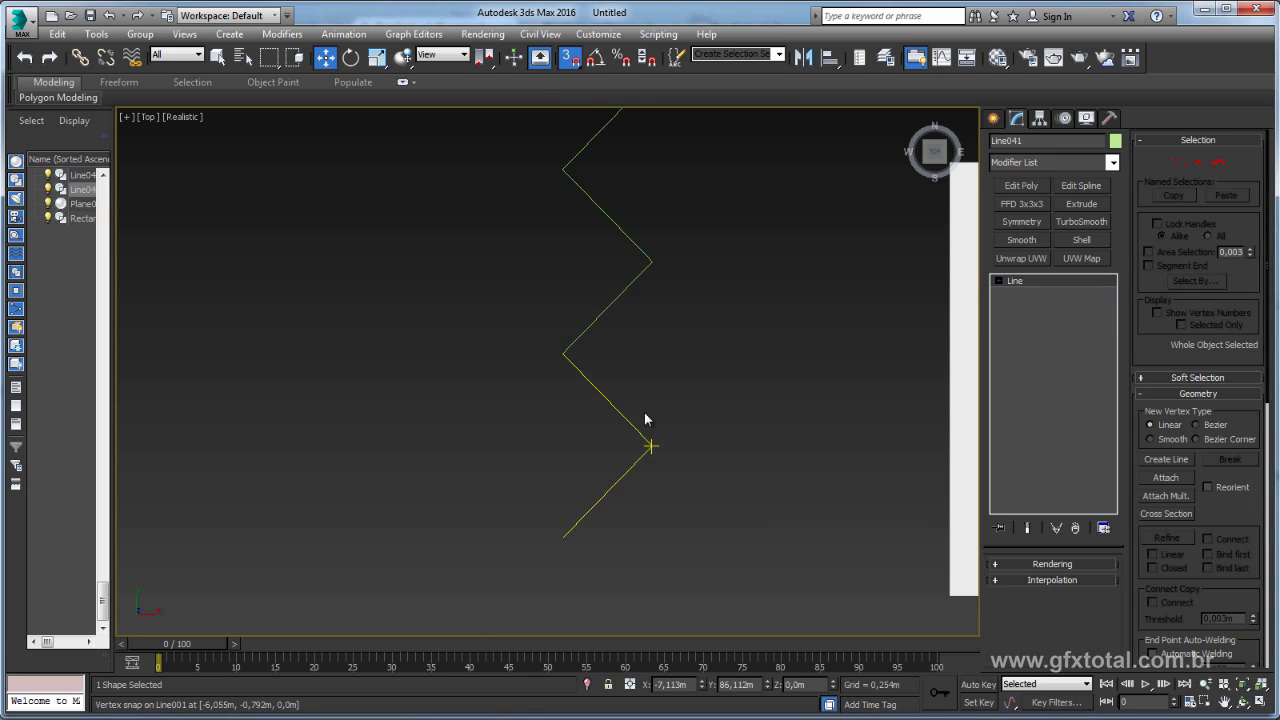
scroll(644, 412, "down", 3)
scroll(640, 362, "down", 2)
scroll(636, 361, "down", 2)
middle_click_drag(643, 285, 545, 525)
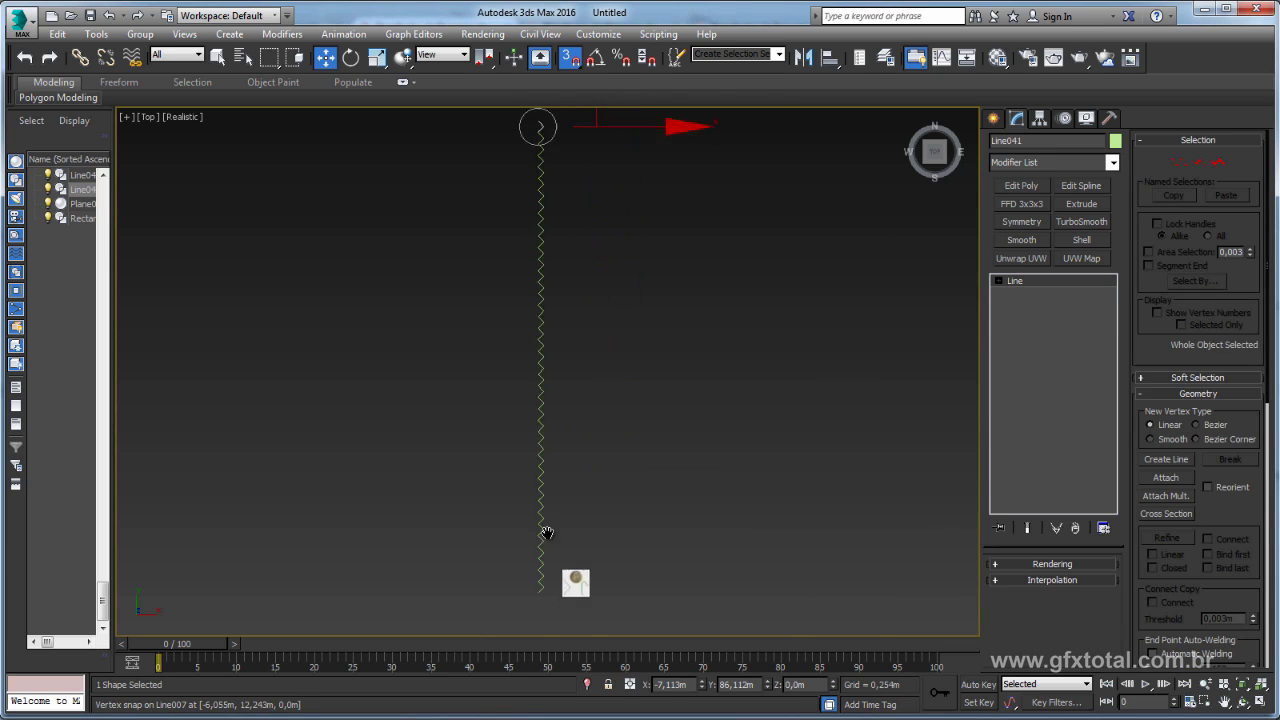
scroll(551, 514, "down", 2)
middle_click_drag(684, 412, 637, 326)
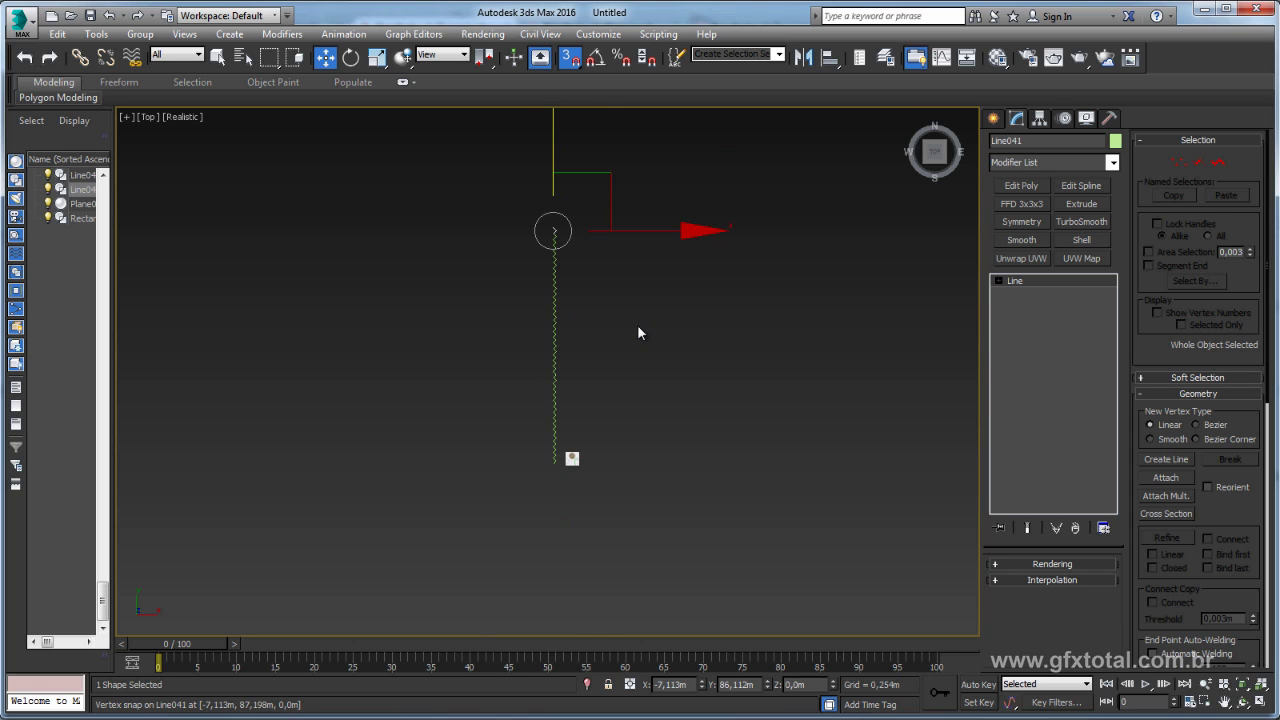
Box-select the surplus copies at the top of the zigzag chain.
left_click_drag(606, 318, 628, 347)
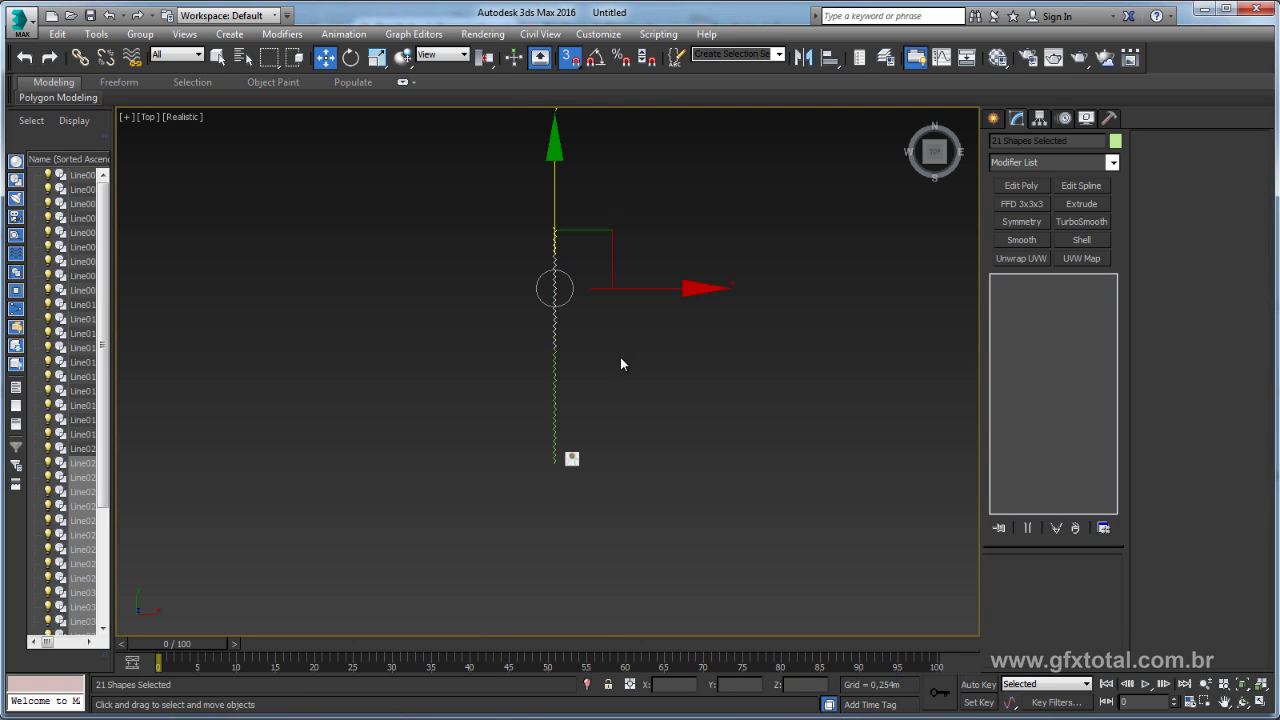
scroll(620, 357, "up", 2)
scroll(516, 374, "up", 2)
left_click_drag(609, 406, 431, 277)
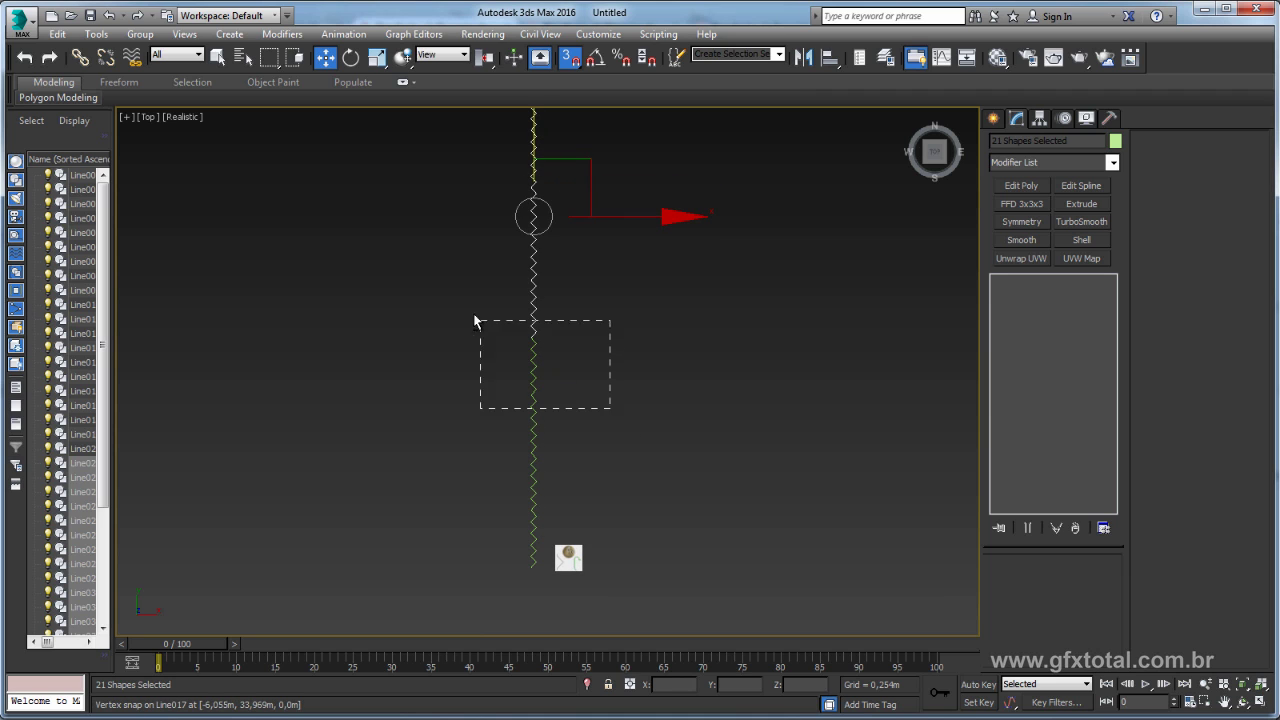
middle_click_drag(584, 356, 613, 329)
Delete the 15 surplus copies and window-select all 26 zigzag lines.
key("Delete")
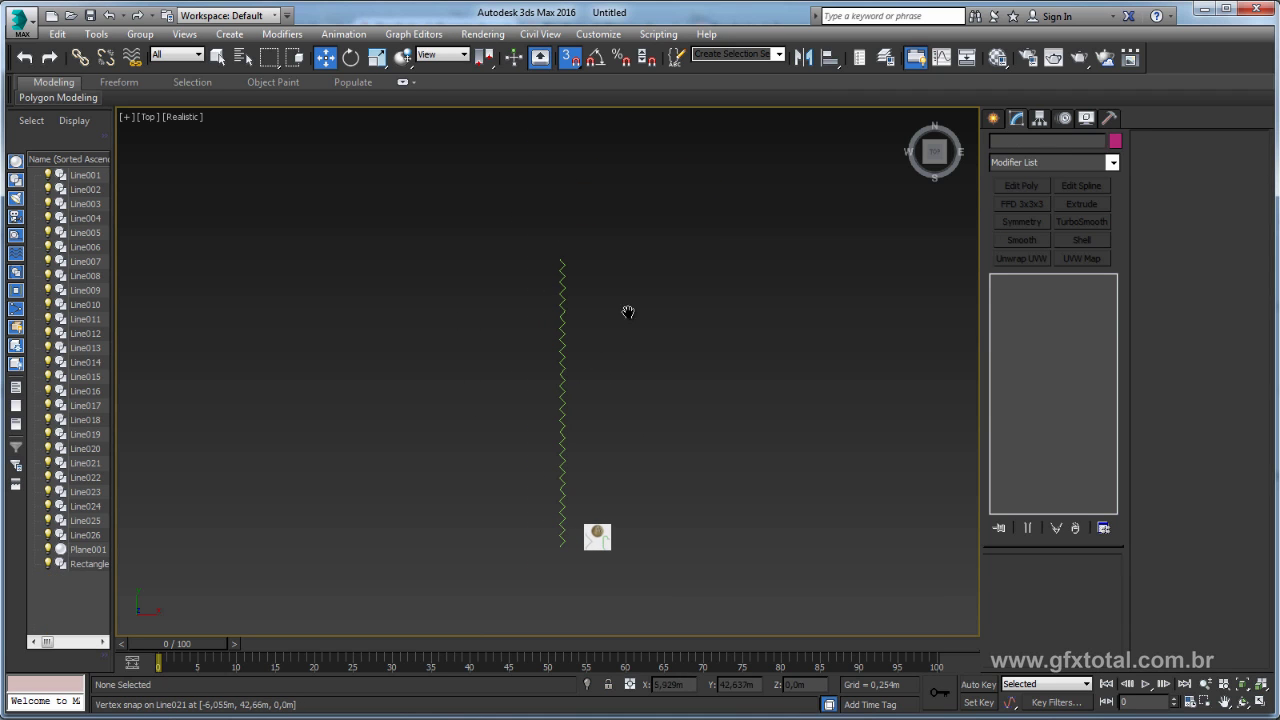
scroll(626, 309, "up", 2)
left_click(541, 535)
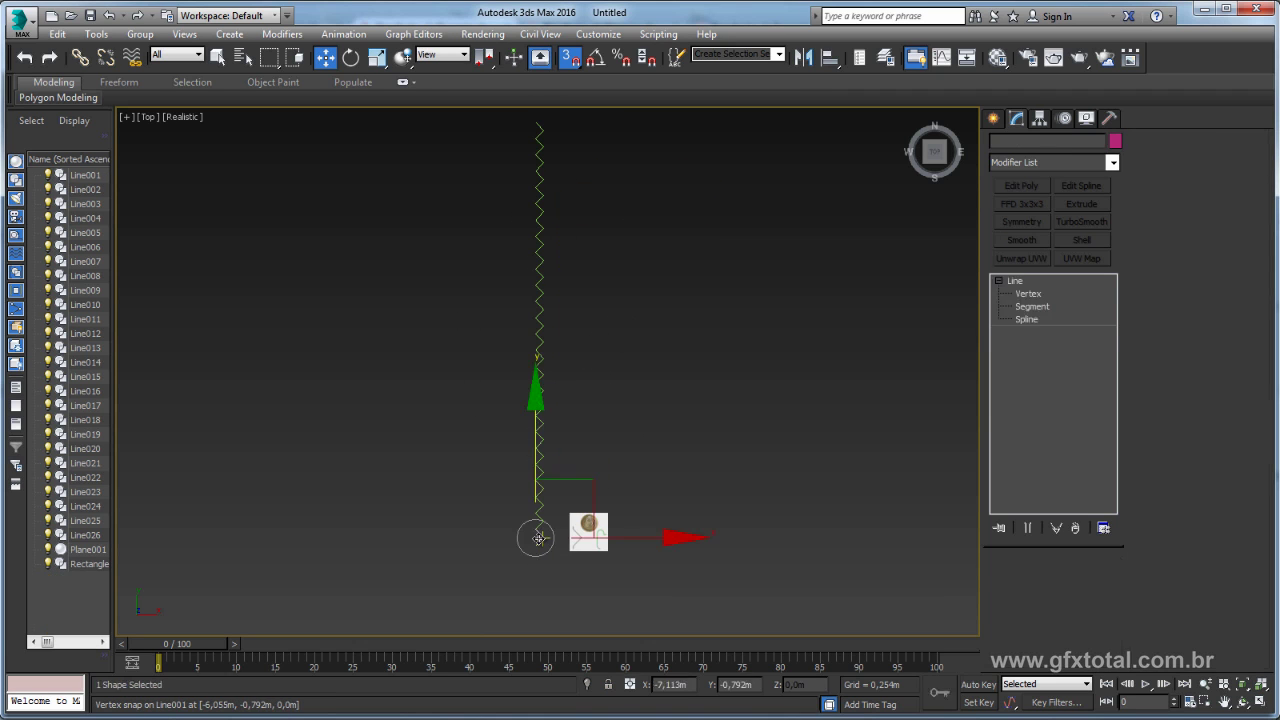
mouse_move(578, 247)
middle_mouse_down()
mouse_move(568, 297)
mouse_move(587, 173)
middle_mouse_up()
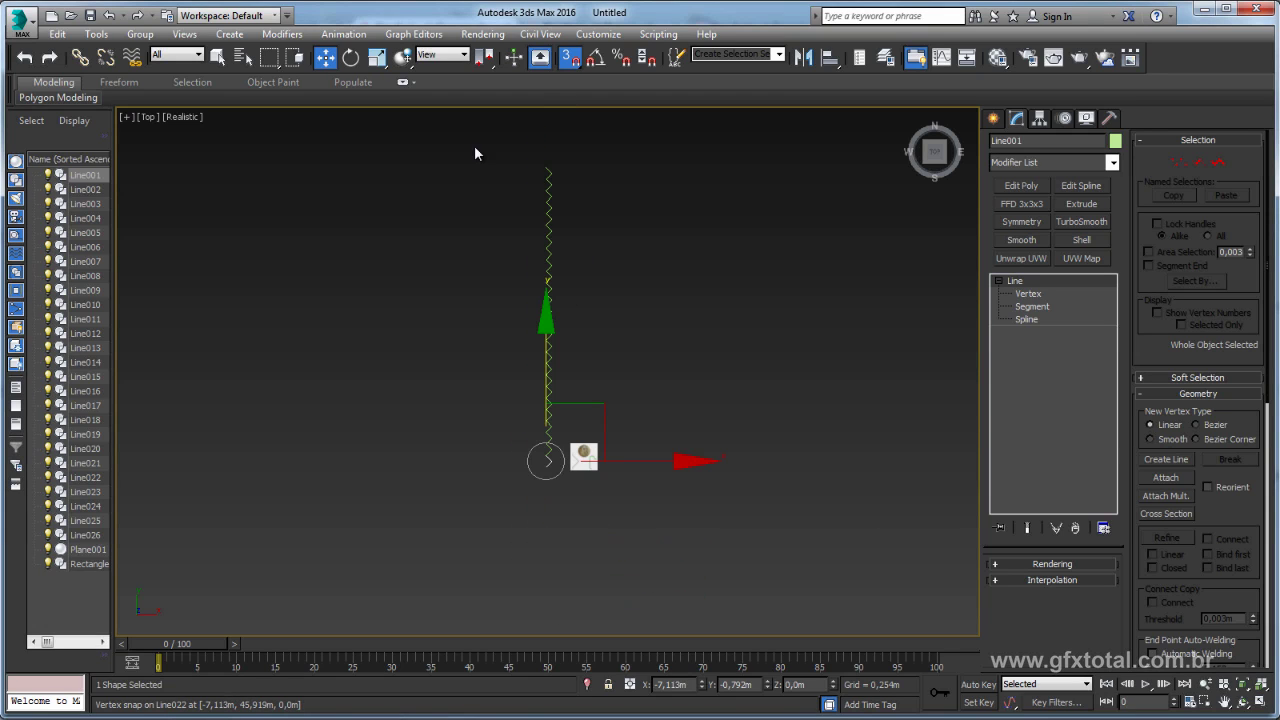
left_click_drag(549, 485, 557, 502)
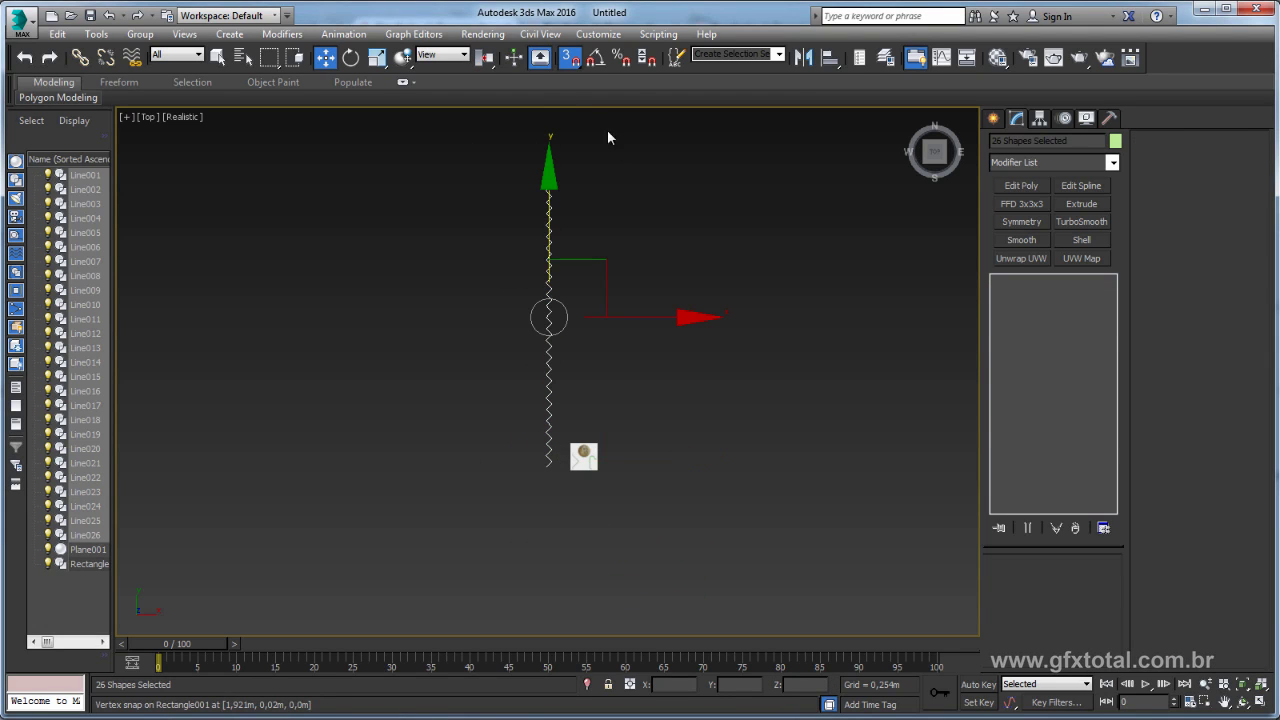
Turn snapping off, isolate the 26 lines, and select Line001 alone.
left_click(569, 58)
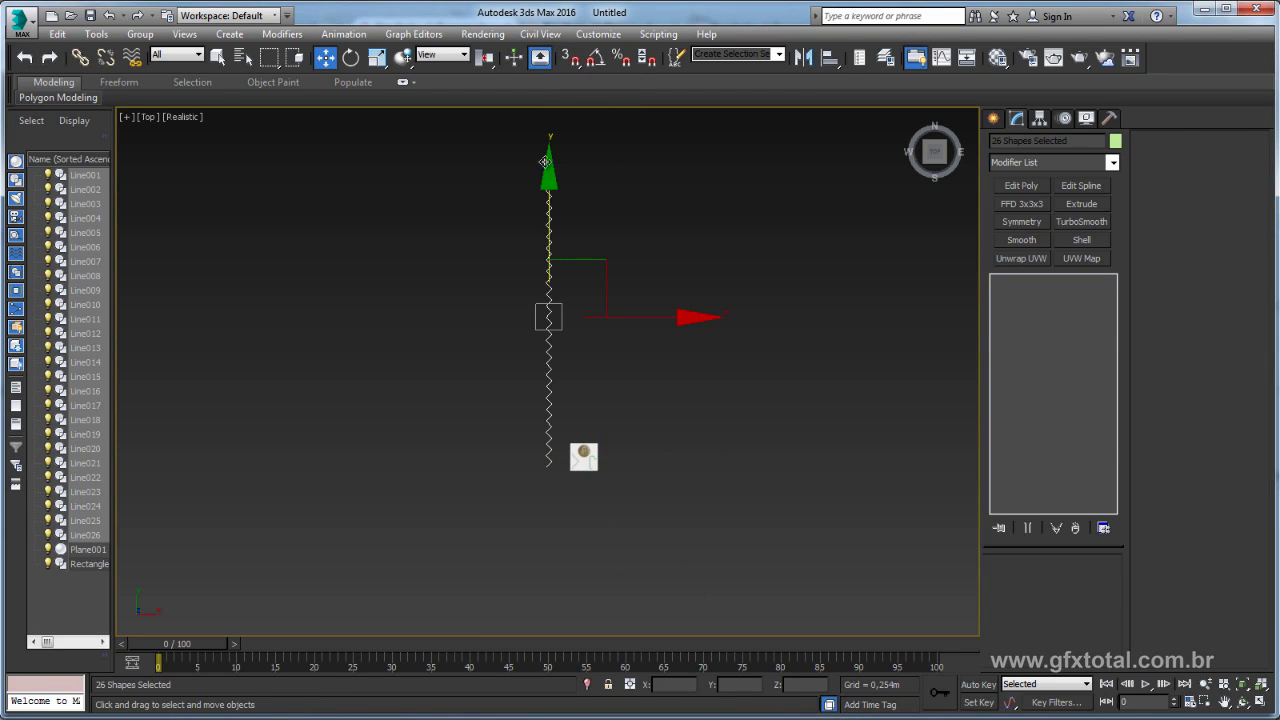
key("z")
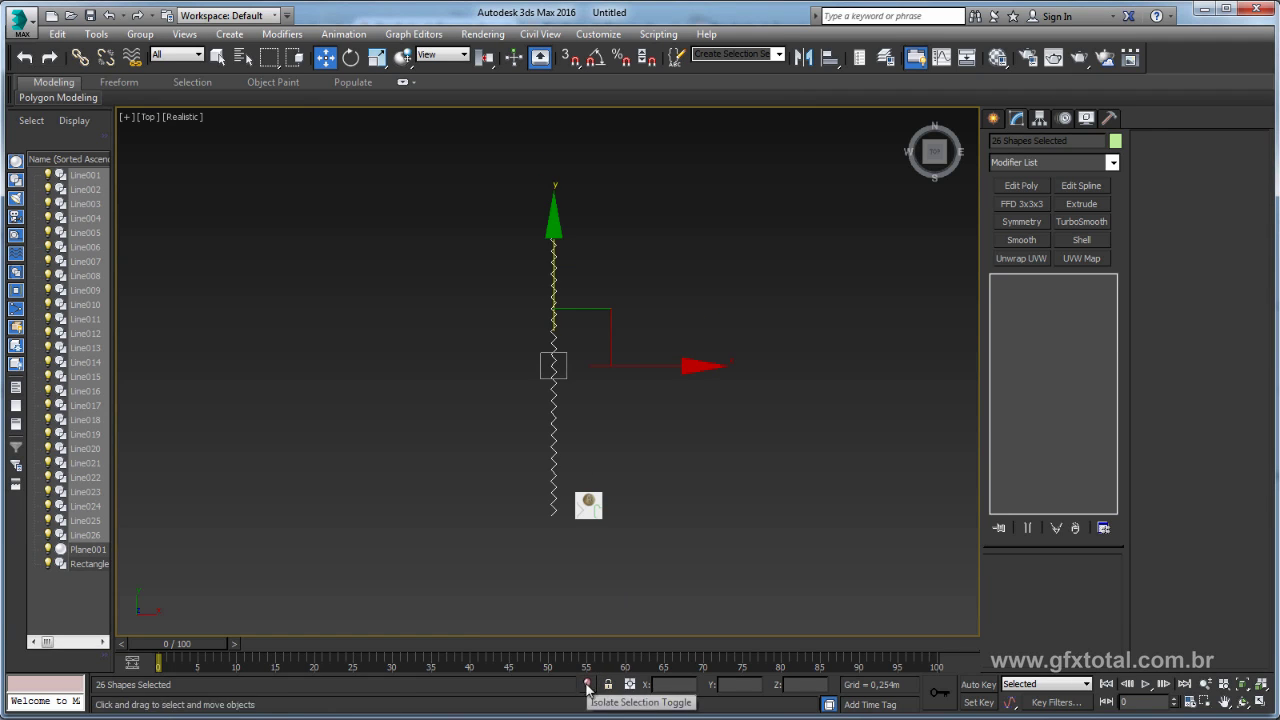
left_click(588, 684)
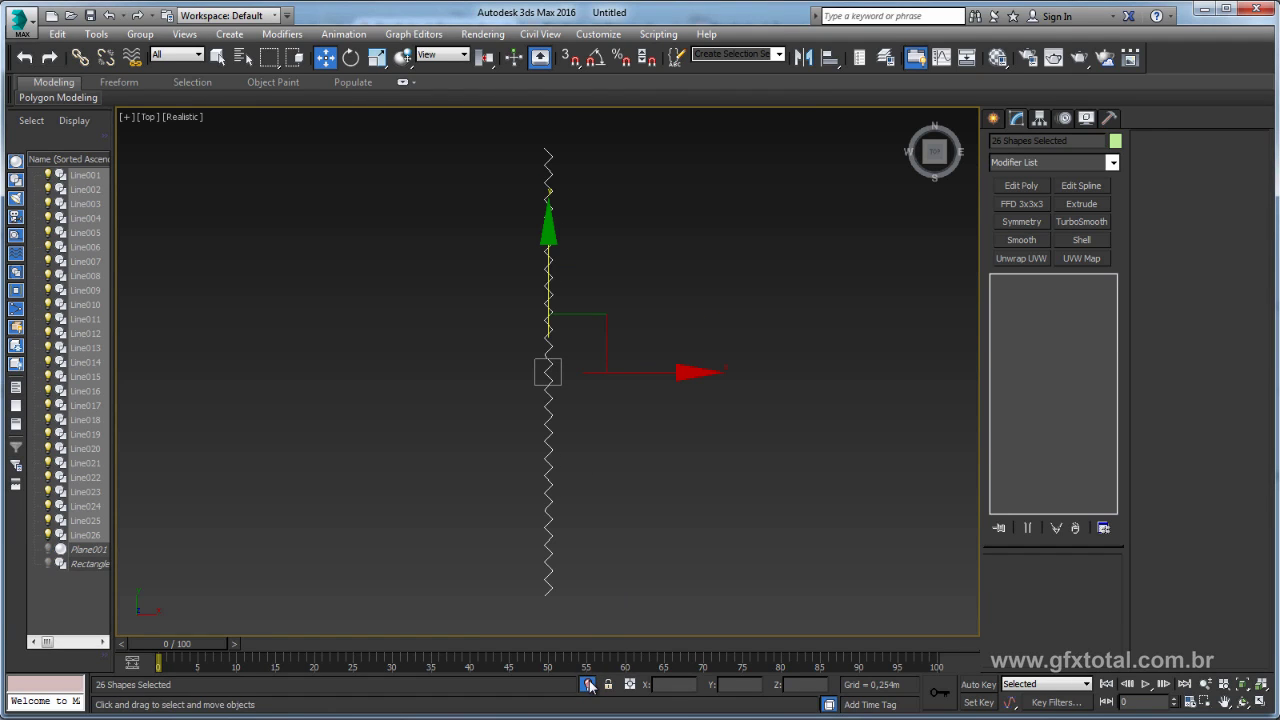
left_click(598, 525)
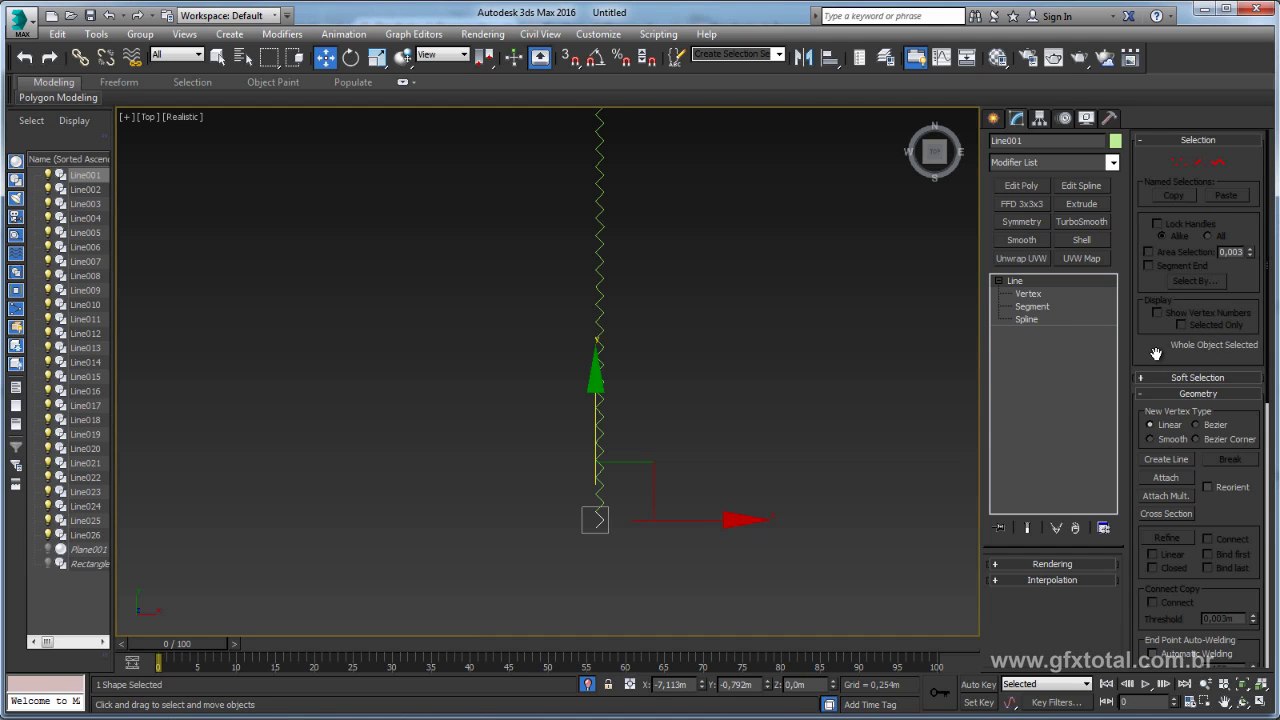
scroll(1156, 348, "down", 3)
scroll(1170, 320, "down", 2)
scroll(1234, 361, "down", 1)
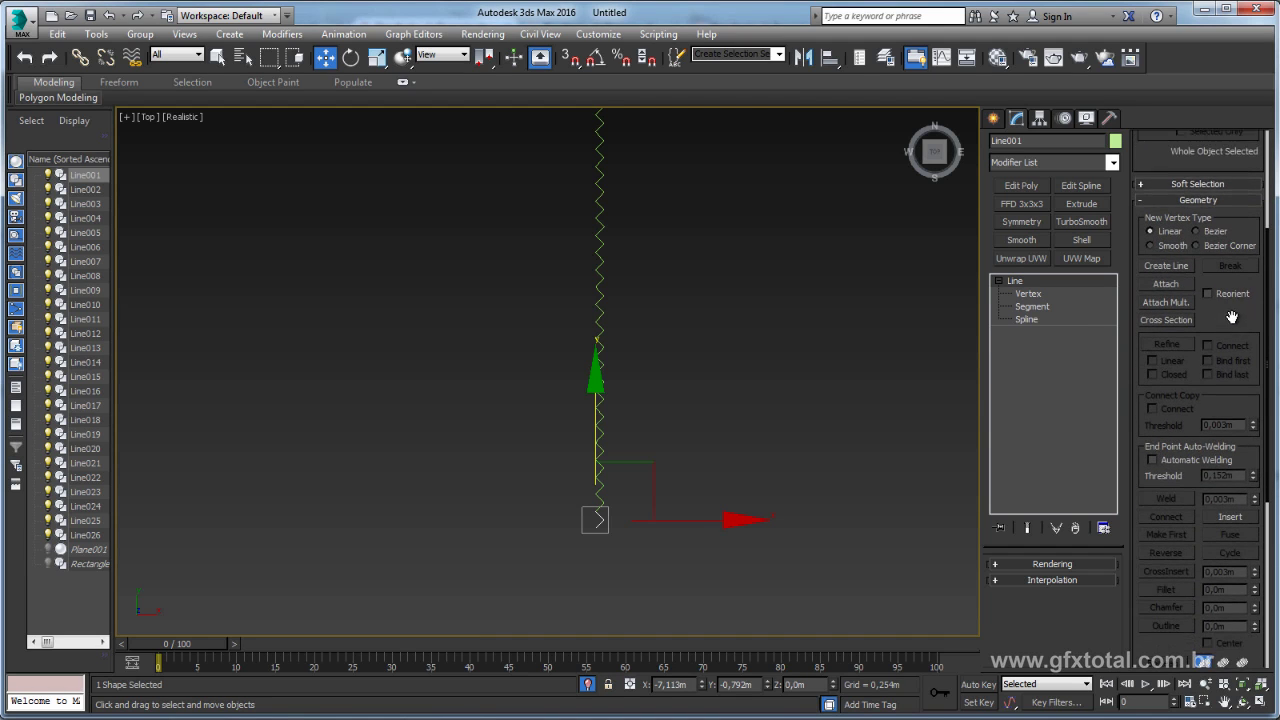
Attach Lines 002–026 to Line001 using Attach Mult. with Select All.
left_click(1166, 302)
left_click_drag(335, 85, 380, 140)
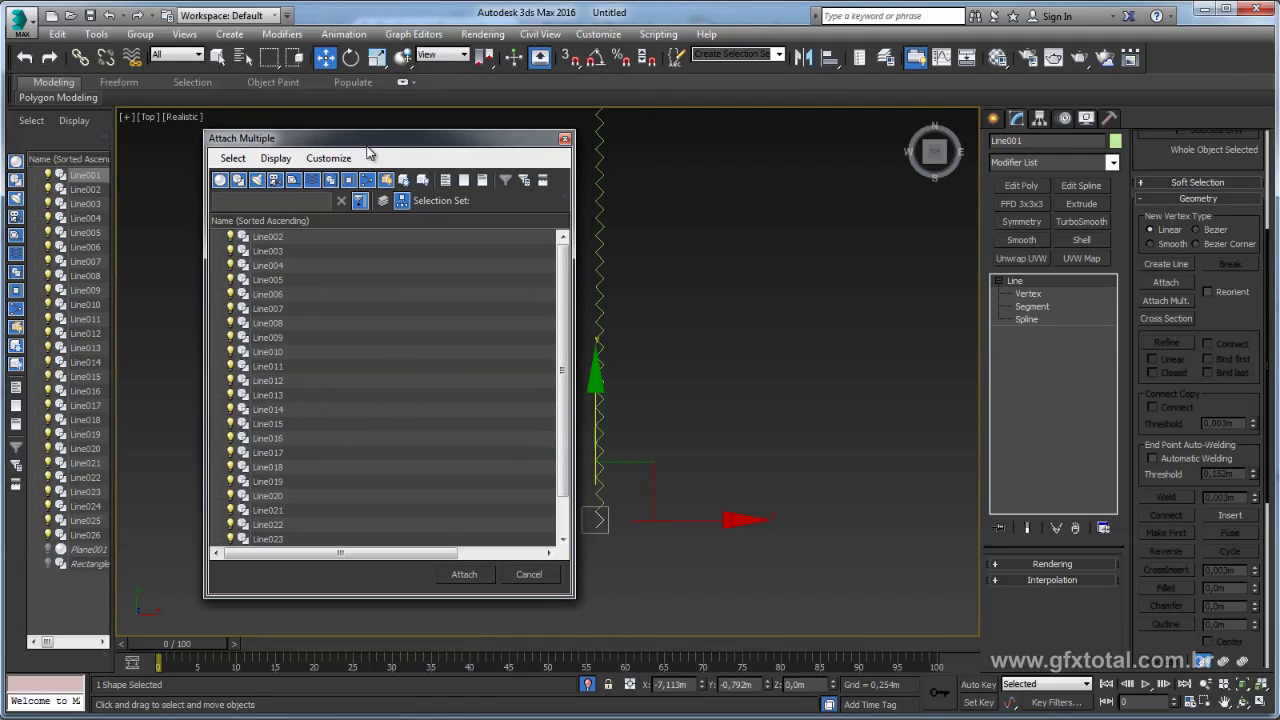
left_click(229, 158)
left_click(278, 177)
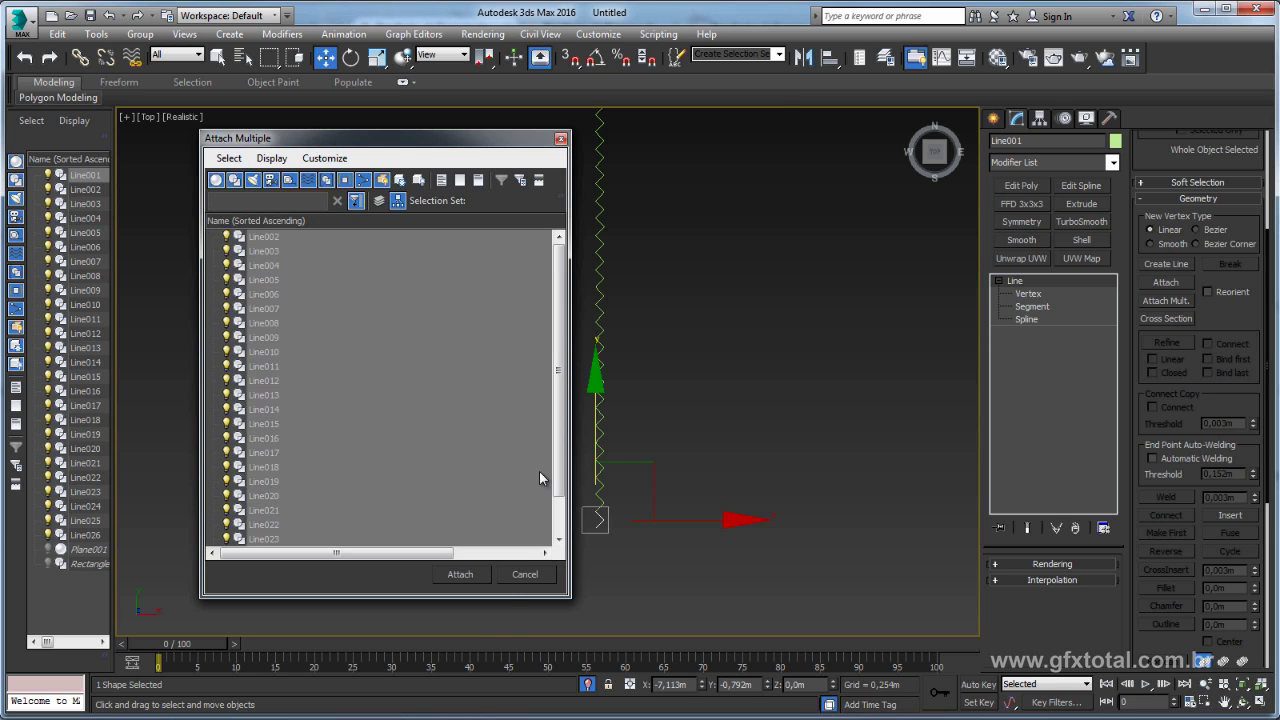
left_click(461, 575)
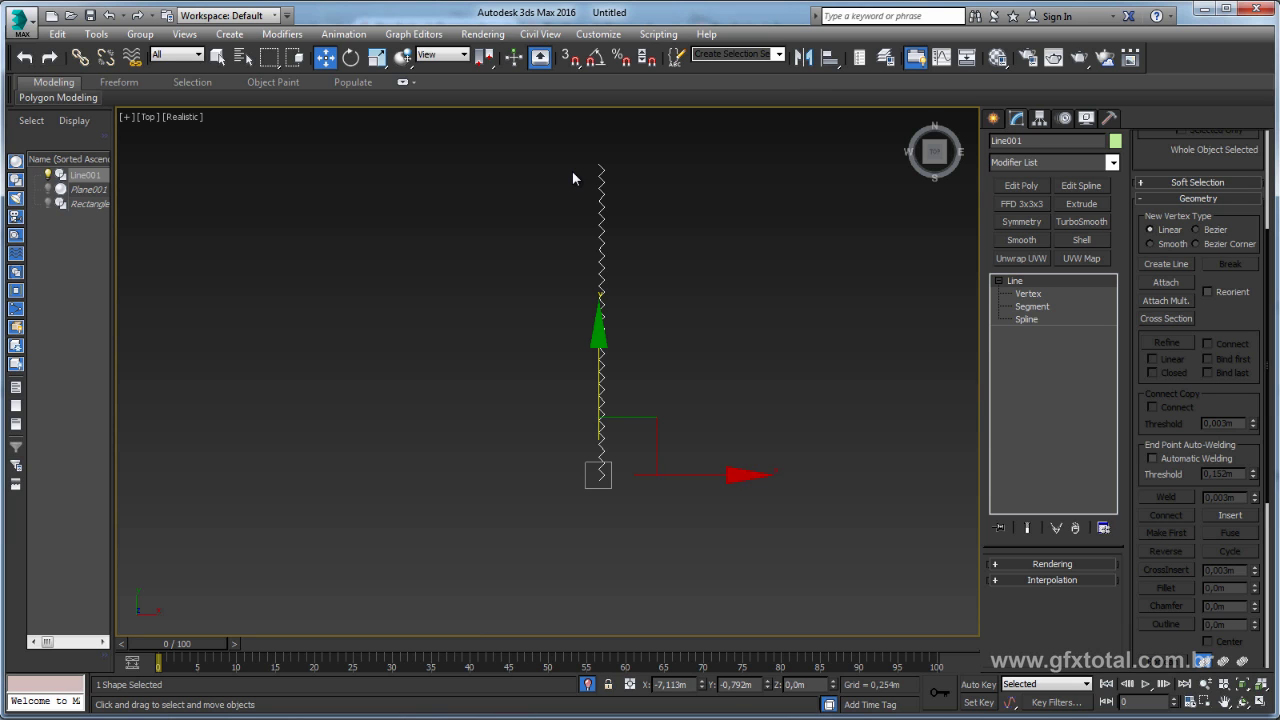
Enter Vertex sub-object level and test-move a junction vertex to check the joints.
left_click(1031, 306)
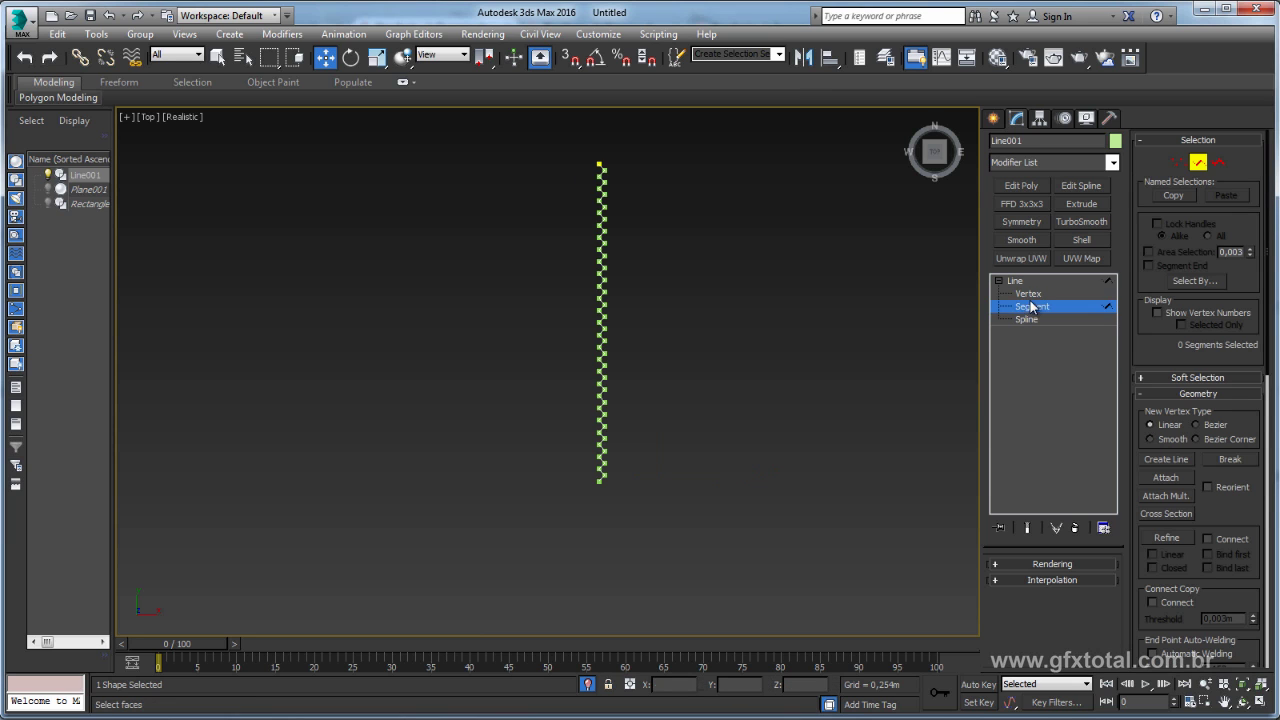
left_click(1024, 293)
scroll(575, 373, "up", 2)
scroll(563, 327, "up", 2)
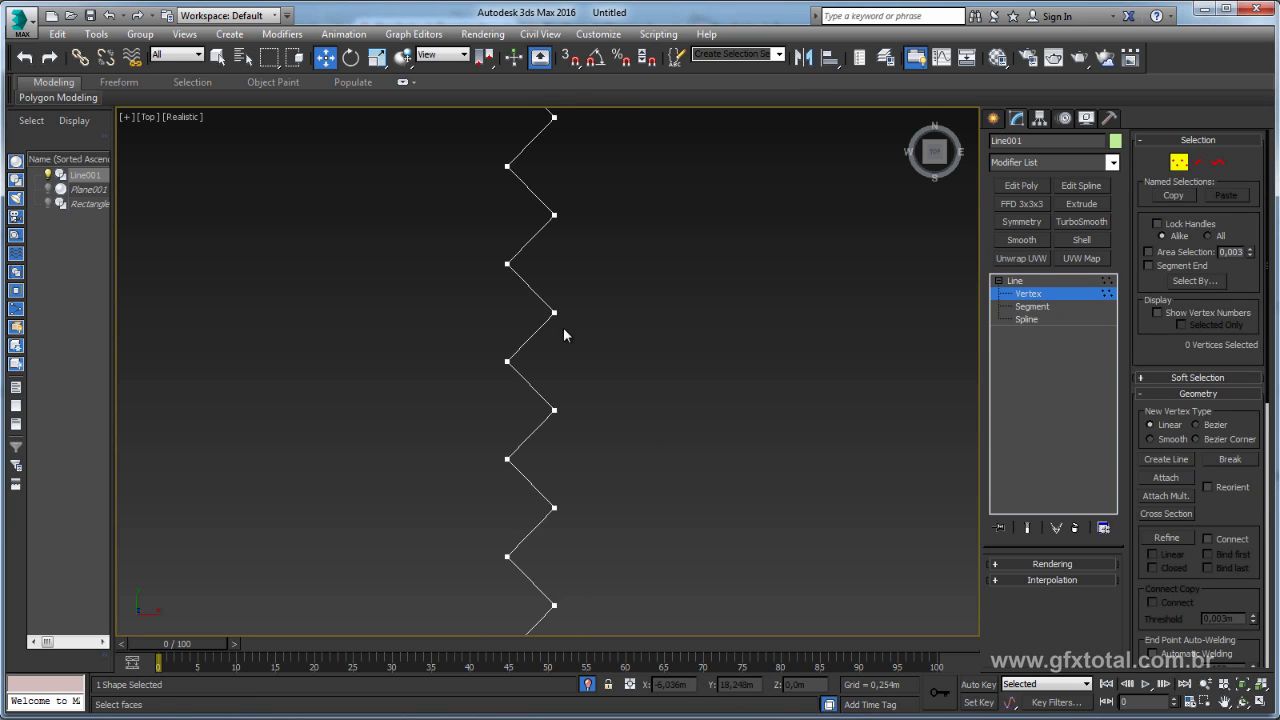
scroll(554, 308, "up", 2)
left_click(545, 303)
left_click_drag(575, 275, 538, 233)
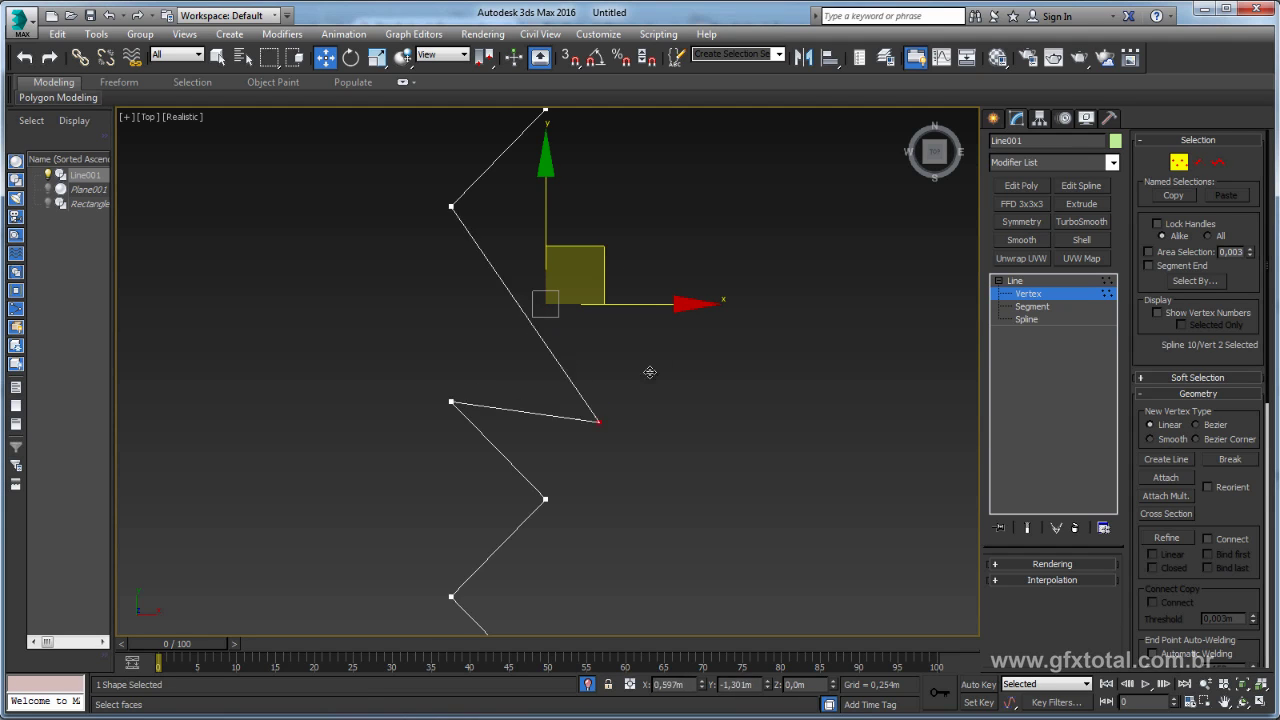
left_click(451, 401)
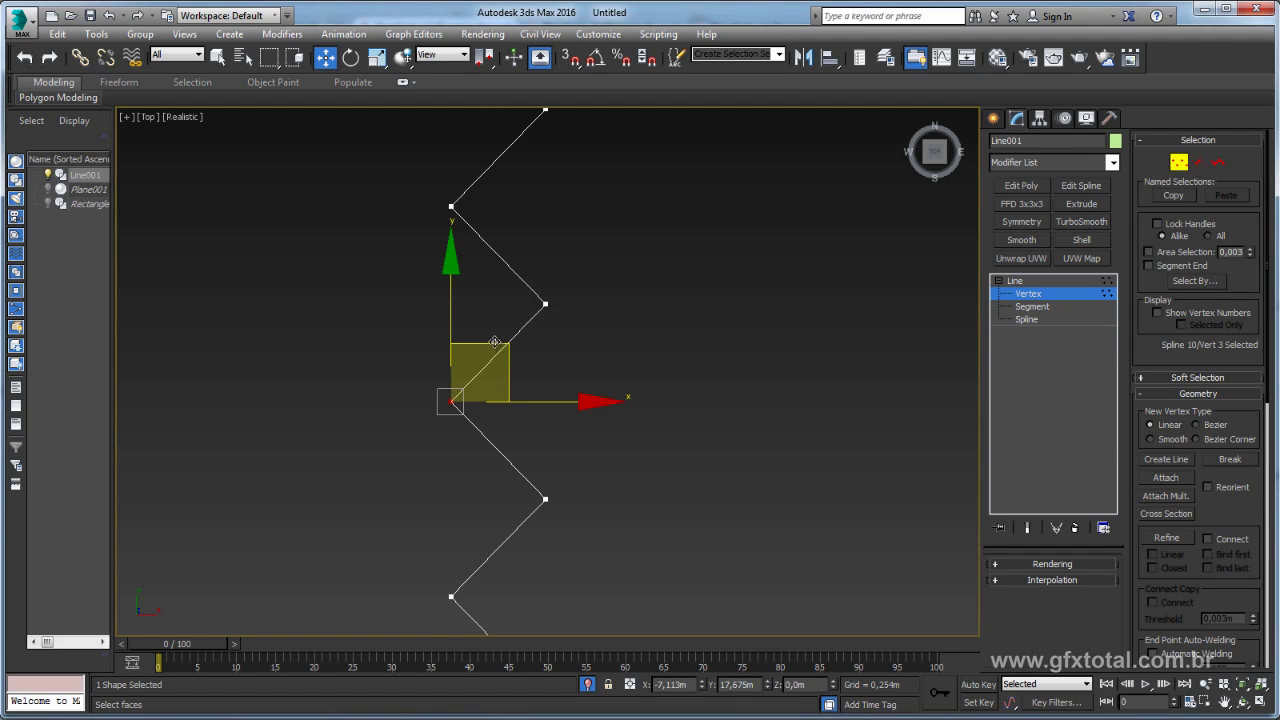
mouse_move(485, 187)
left_mouse_down()
mouse_move(562, 258)
mouse_move(451, 401)
left_mouse_up()
Select all 78 vertices of the zigzag spline with Ctrl+A.
middle_click_drag(615, 451, 615, 256)
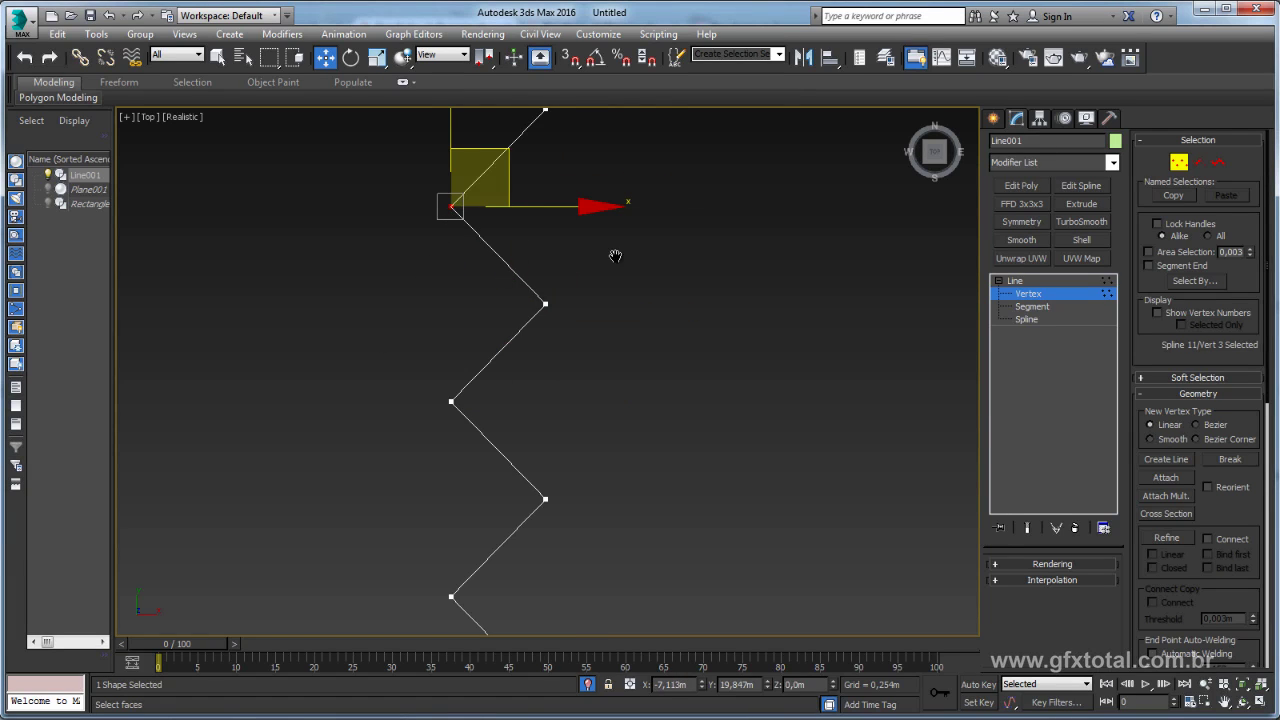
scroll(689, 348, "down", 5)
scroll(776, 516, "down", 3)
key("ctrl+a")
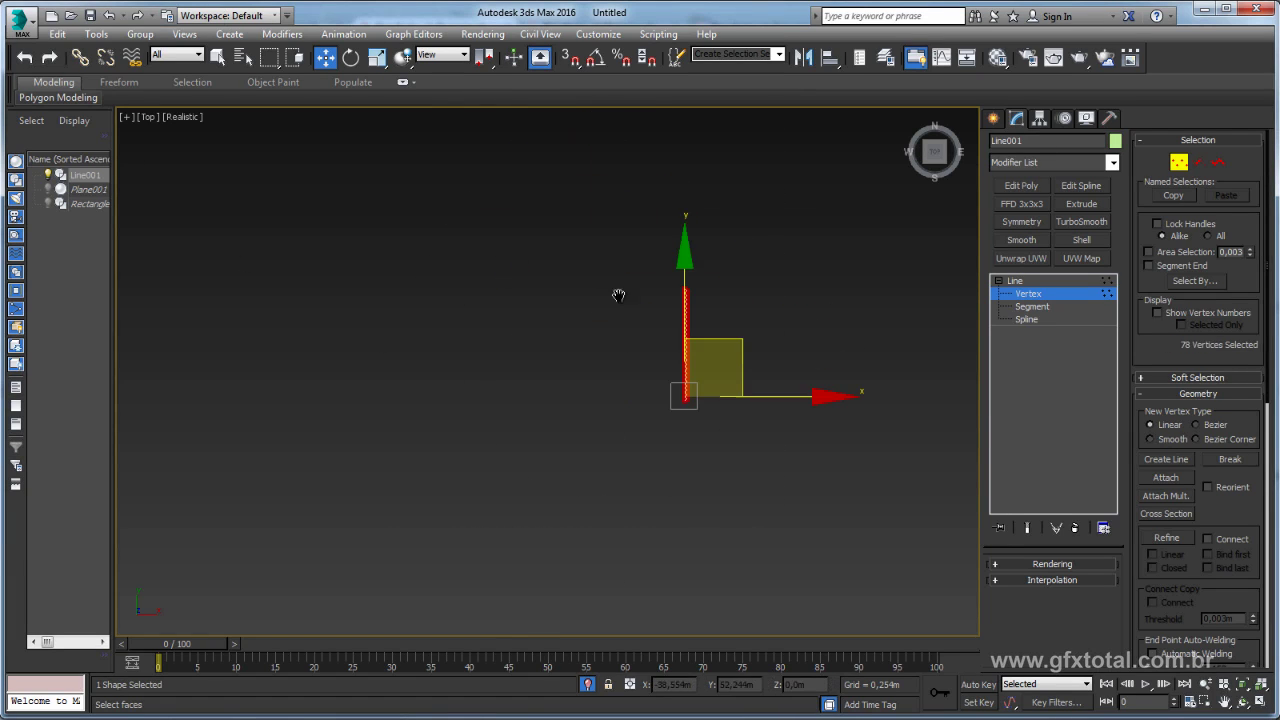
middle_click_drag(619, 296, 697, 326)
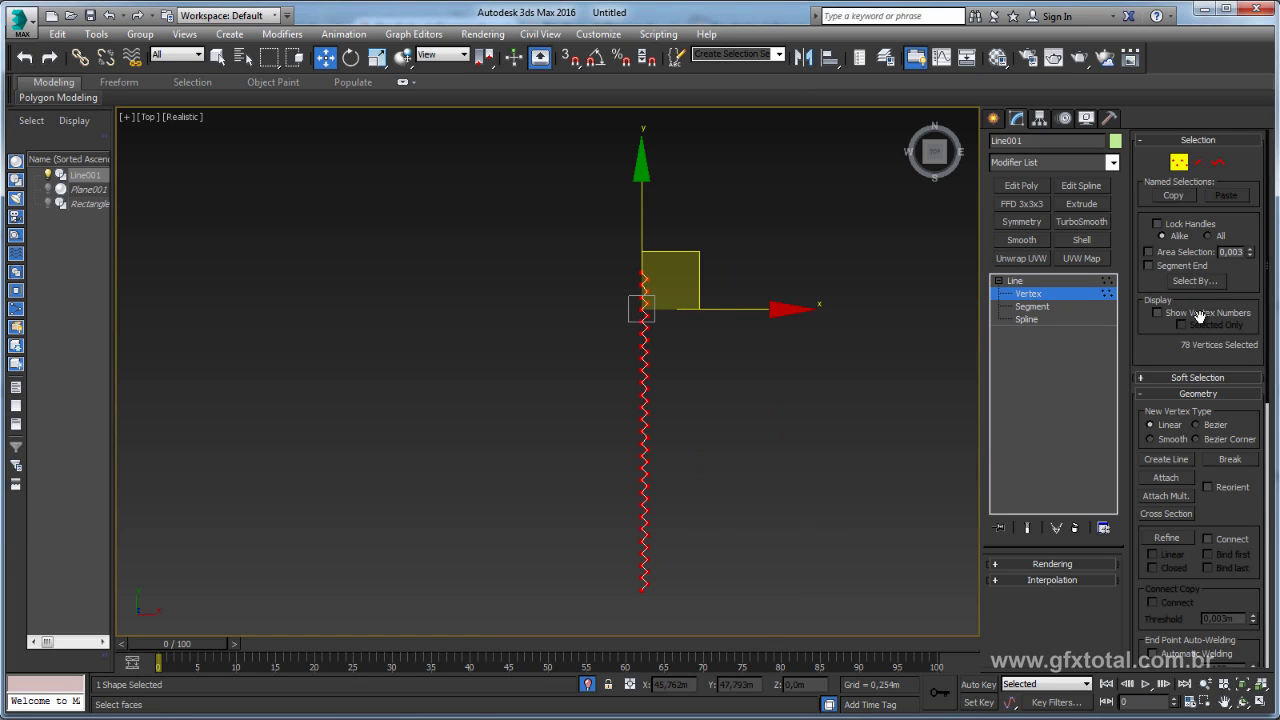
scroll(1162, 356, "down", 5)
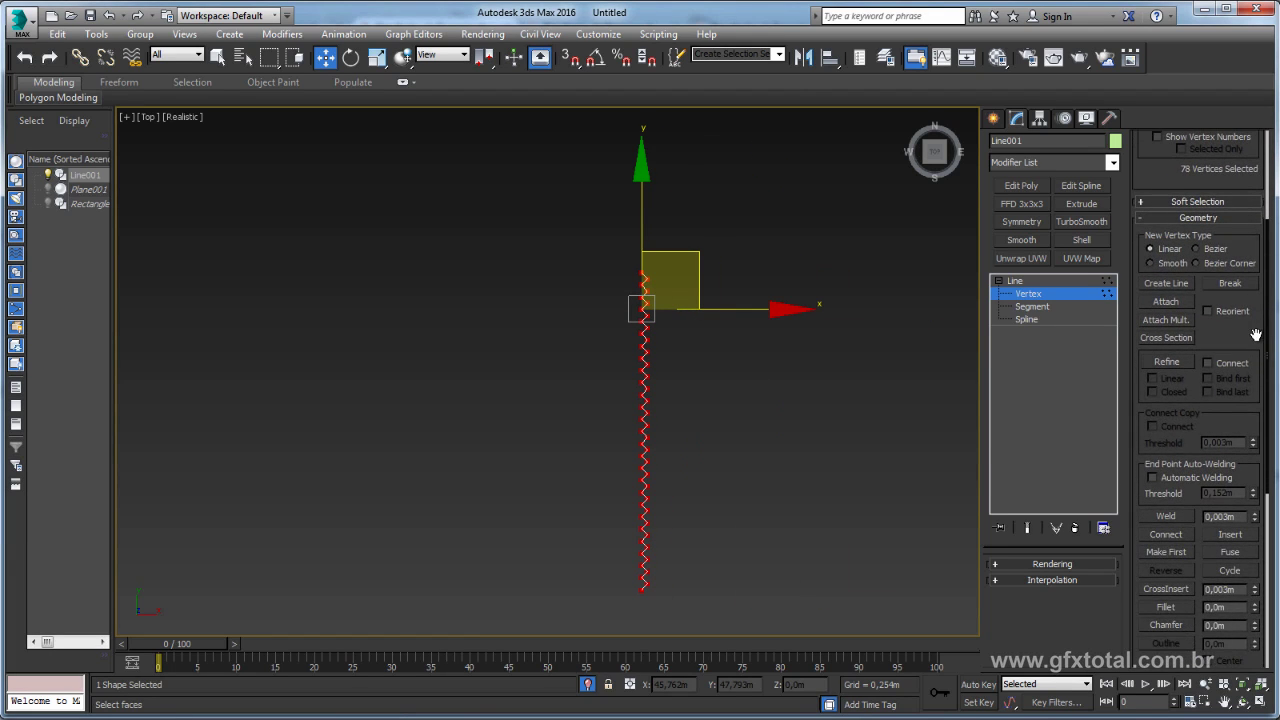
scroll(1230, 325, "down", 4)
scroll(1174, 300, "down", 3)
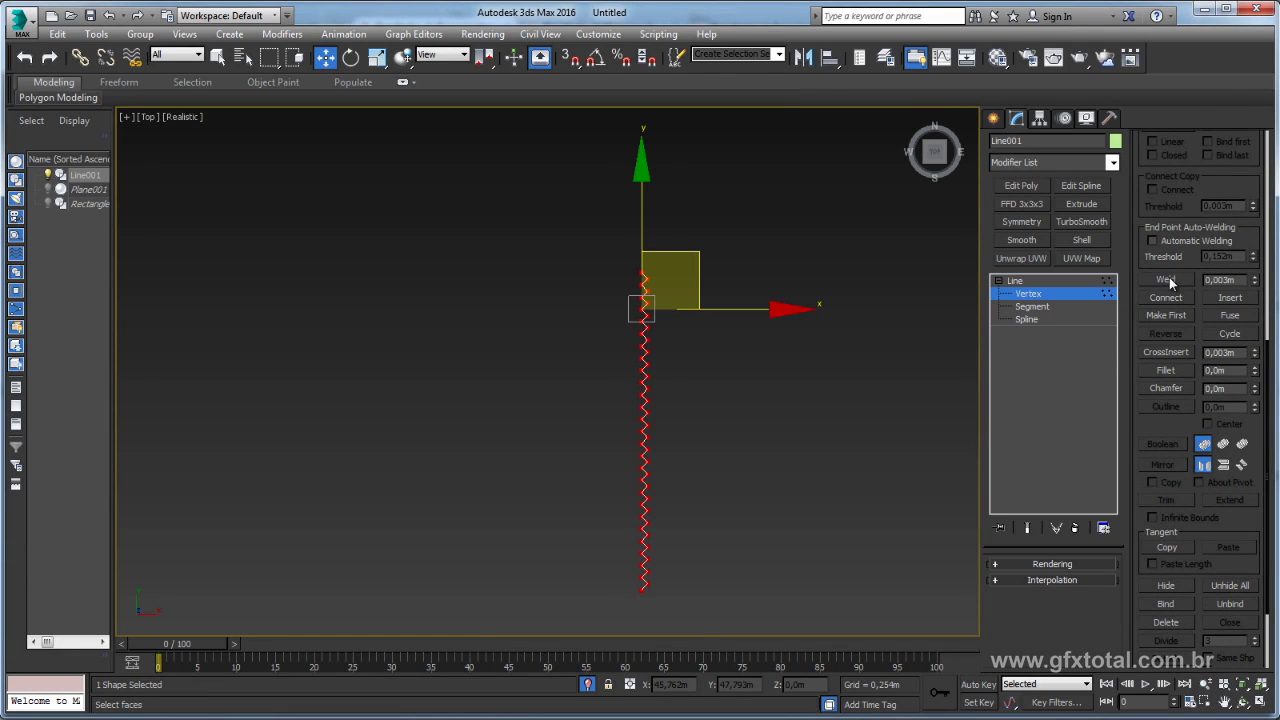
Weld the coincident vertices, merging 25 of Line001's 78 vertices.
left_click(1165, 280)
scroll(611, 323, "up", 3)
scroll(611, 323, "up", 3)
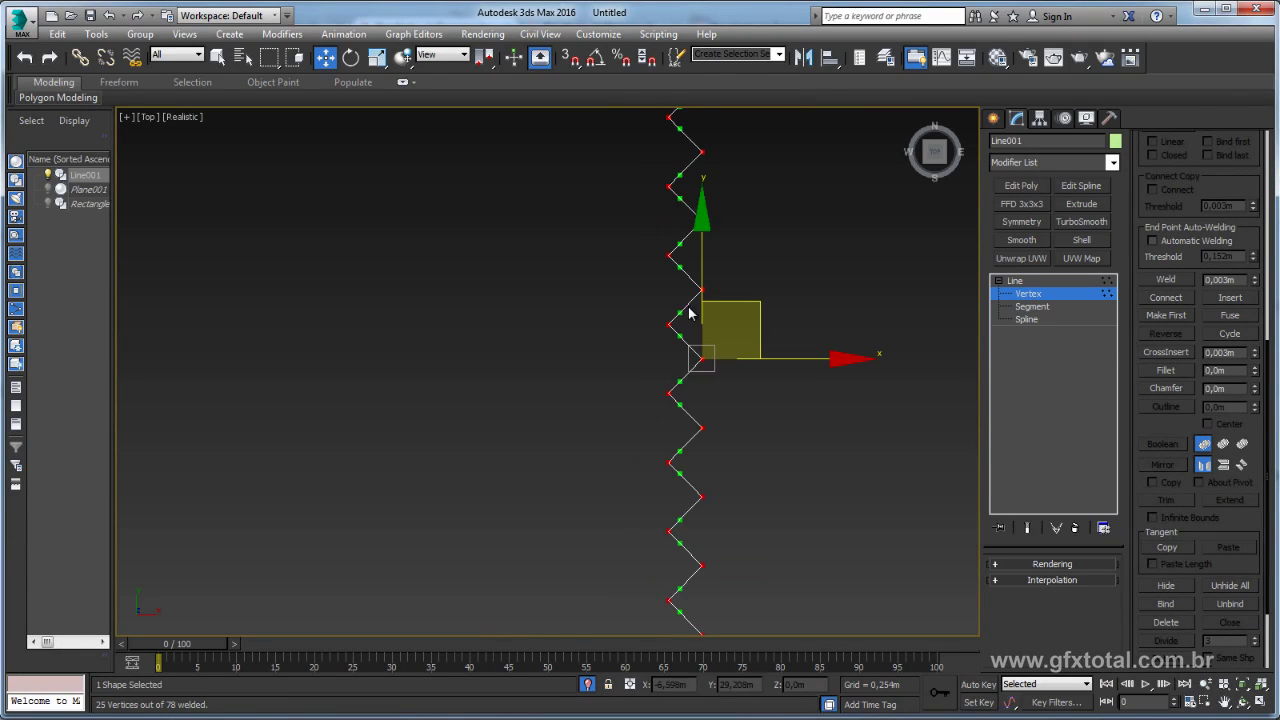
scroll(690, 310, "up", 4)
scroll(700, 316, "up", 2)
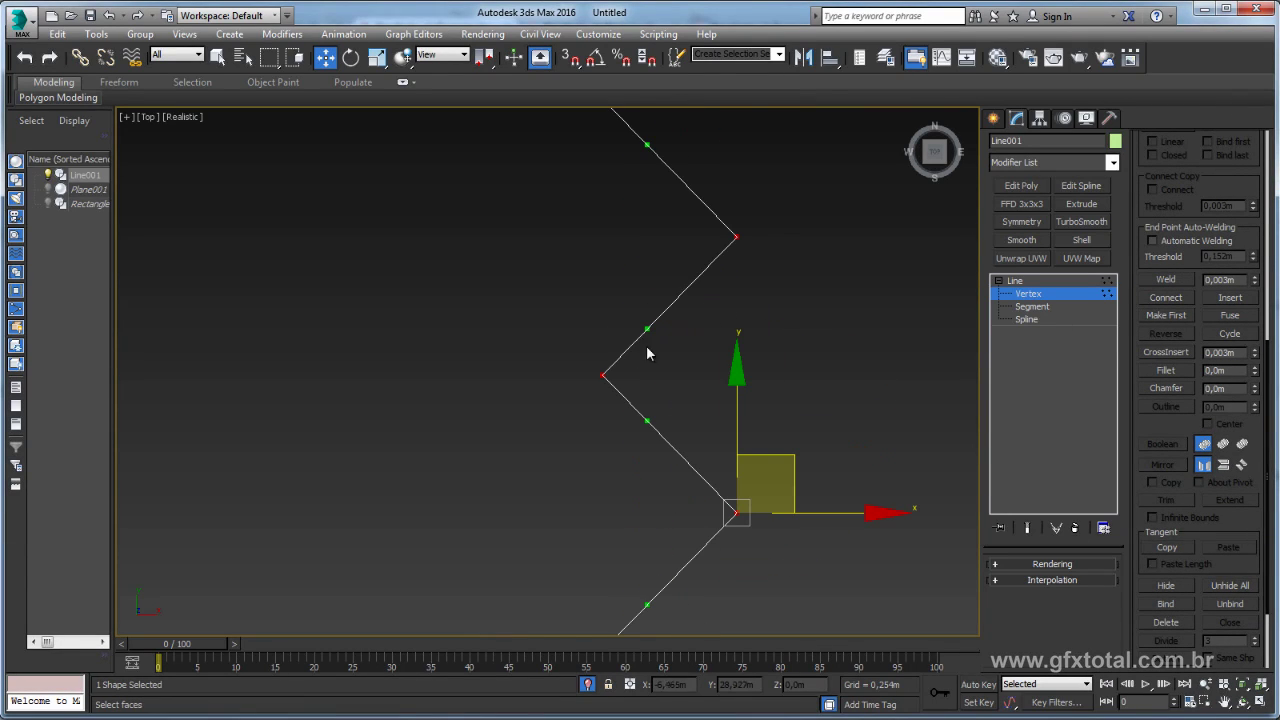
Test-rotate a corner vertex, undo it, and recentre the welded spline.
left_click(600, 373)
key("e")
left_click_drag(700, 296, 778, 393)
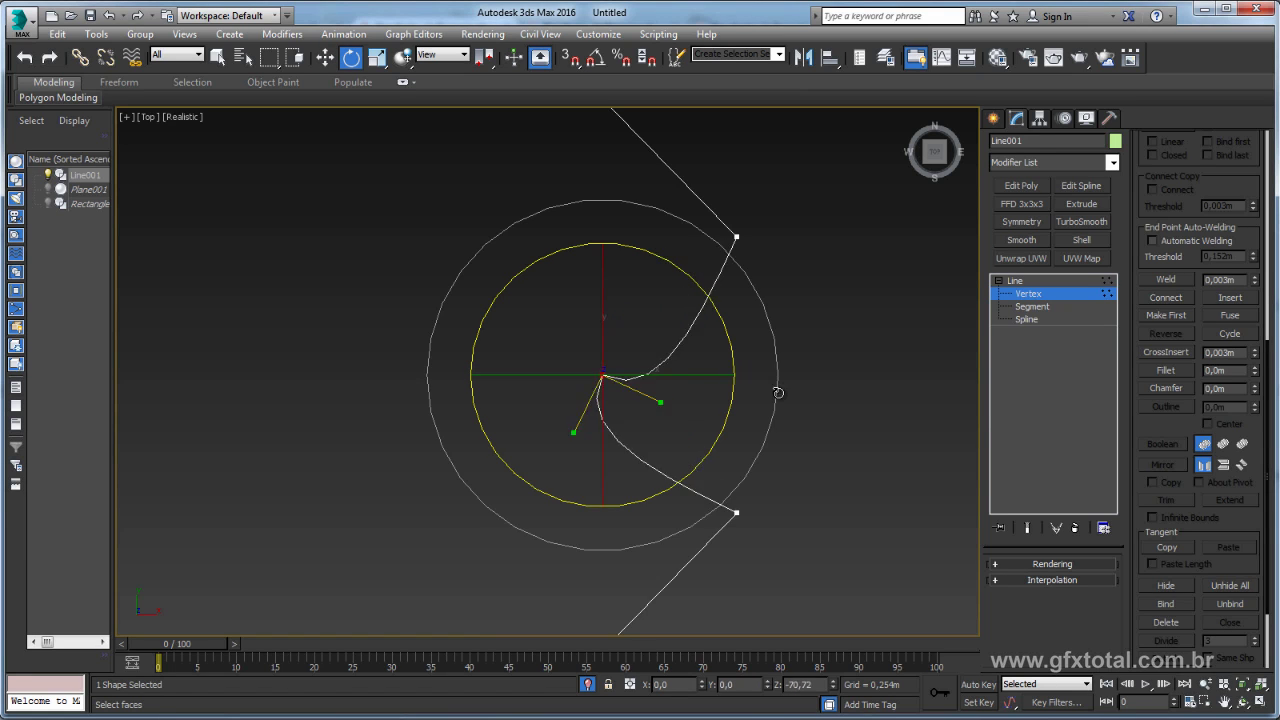
key("ctrl+z")
key("ctrl+z")
scroll(834, 329, "down", 2)
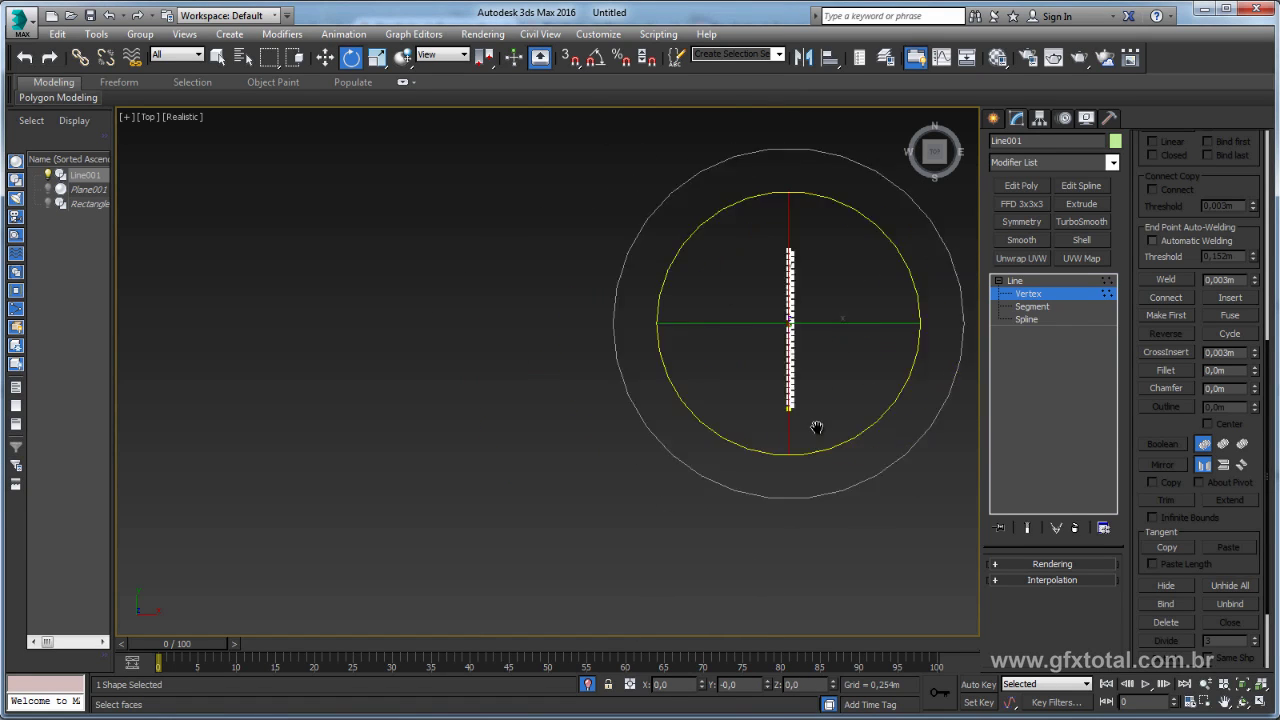
scroll(835, 465, "up", 3)
scroll(850, 460, "down", 3)
middle_click_drag(849, 420, 814, 337)
scroll(790, 350, "up", 2)
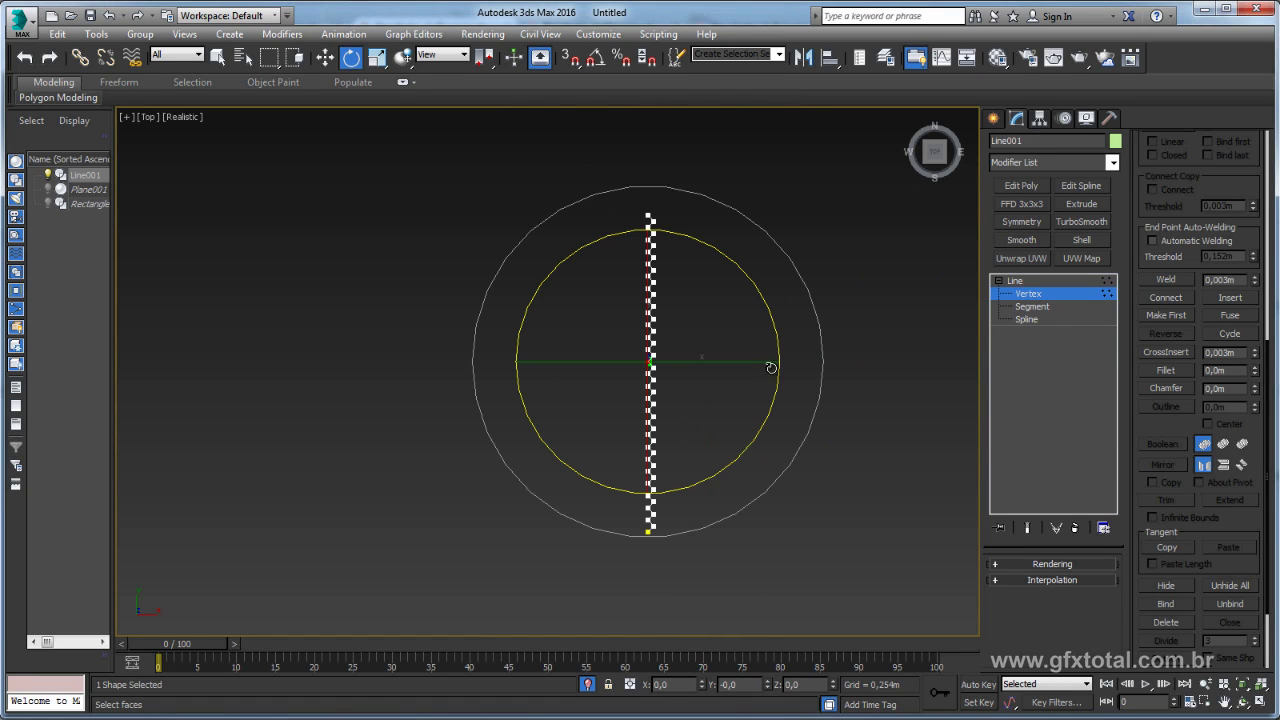
scroll(711, 203, "up", 2)
scroll(691, 289, "up", 2)
scroll(556, 283, "up", 1)
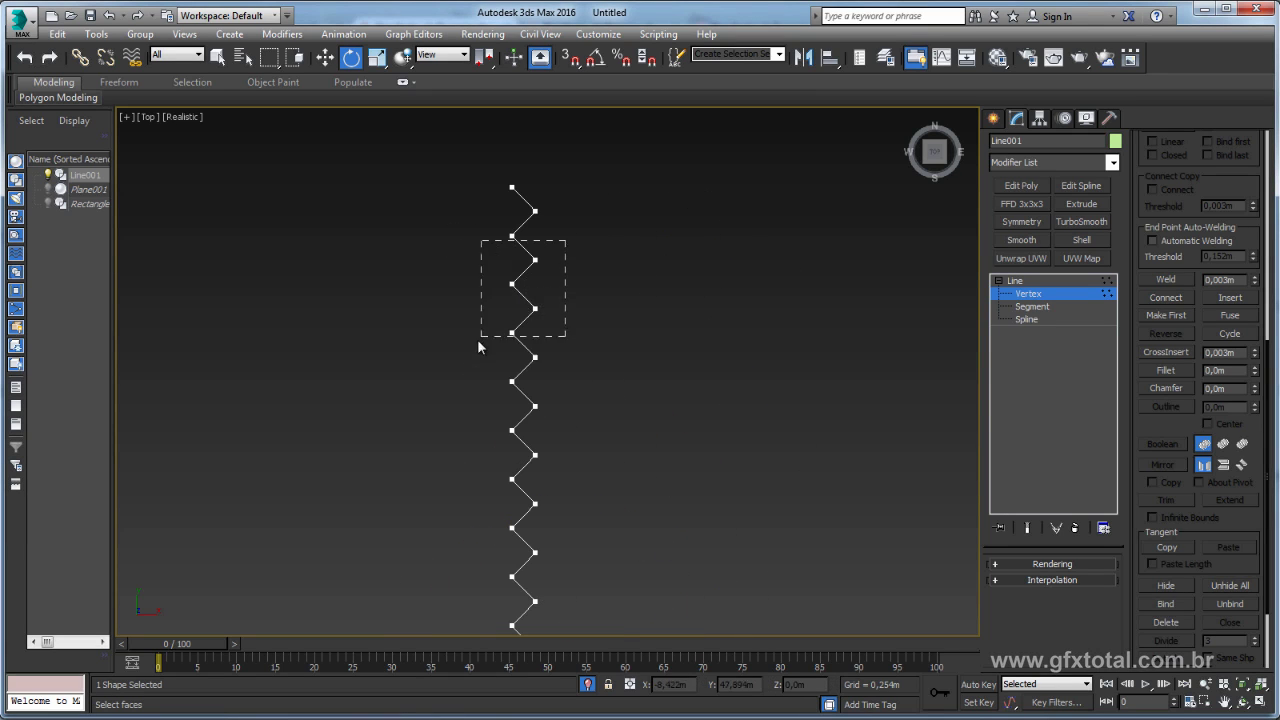
Select runs of vertices along the upper zigzag spline.
left_click_drag(477, 339, 477, 339)
scroll(560, 370, "down", 2)
scroll(680, 330, "down", 3)
scroll(760, 300, "down", 2)
middle_click_drag(778, 296, 832, 405)
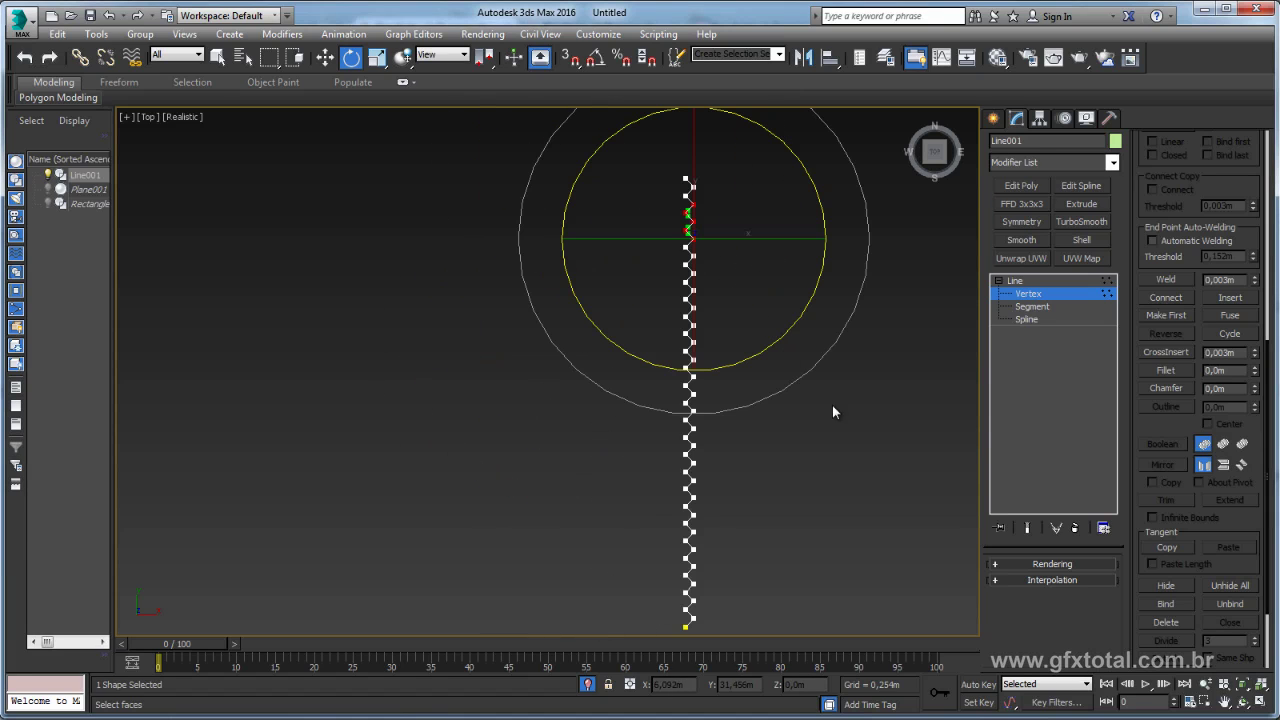
left_click_drag(560, 235, 560, 235)
middle_click_drag(847, 483, 793, 248)
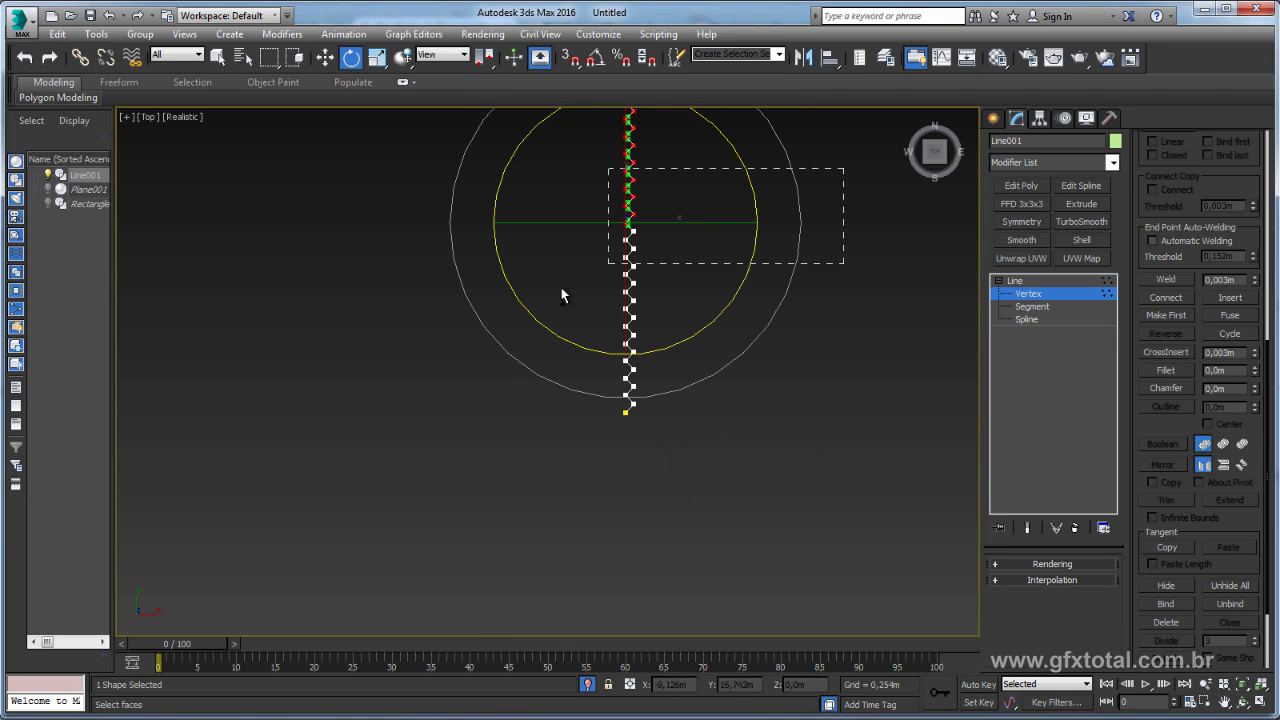
Flip the zigzag profile so it stands upright as a tall vertical zigzag.
left_click_drag(480, 390, 470, 400)
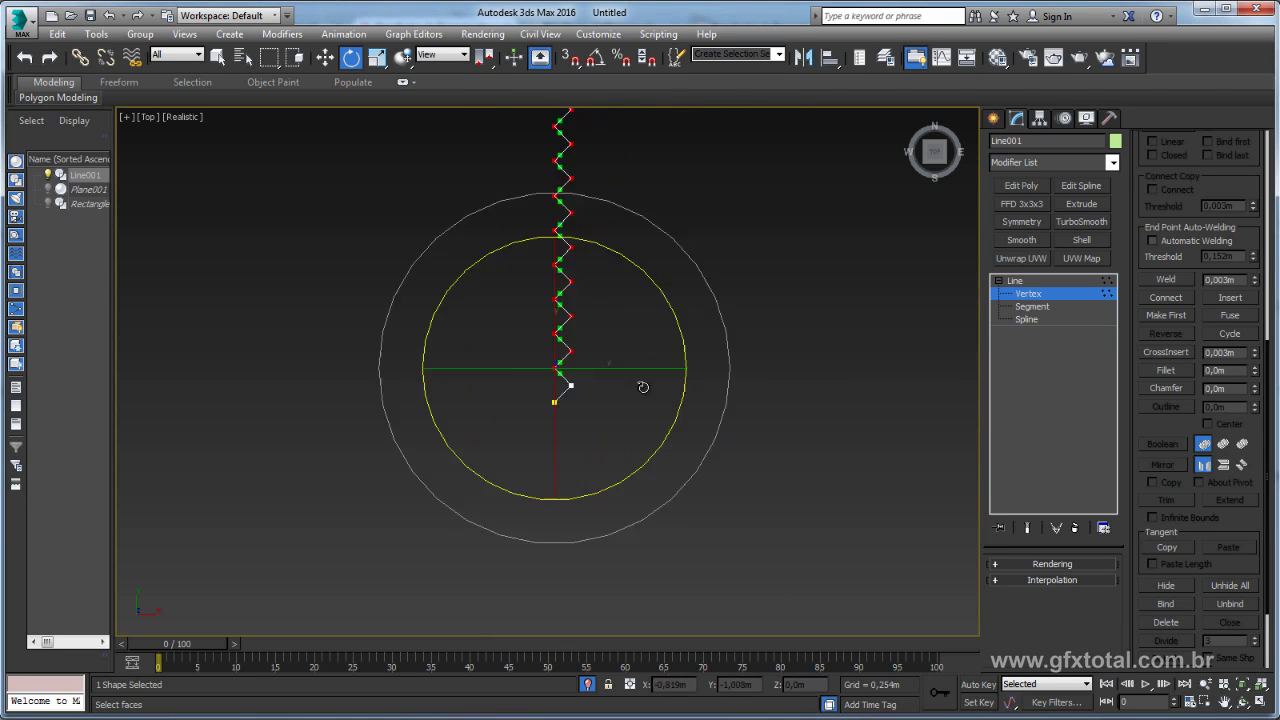
left_click_drag(310, 330, 310, 330)
middle_click_drag(408, 297, 643, 343)
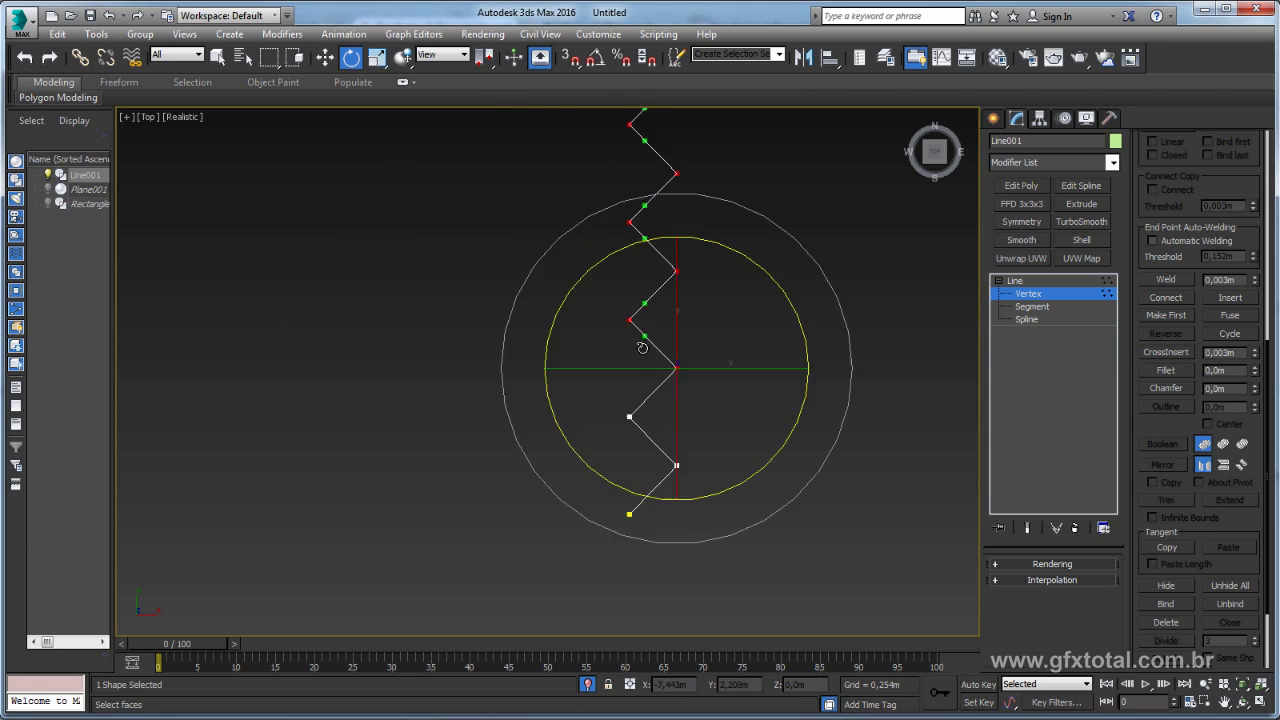
left_click_drag(643, 343, 686, 423)
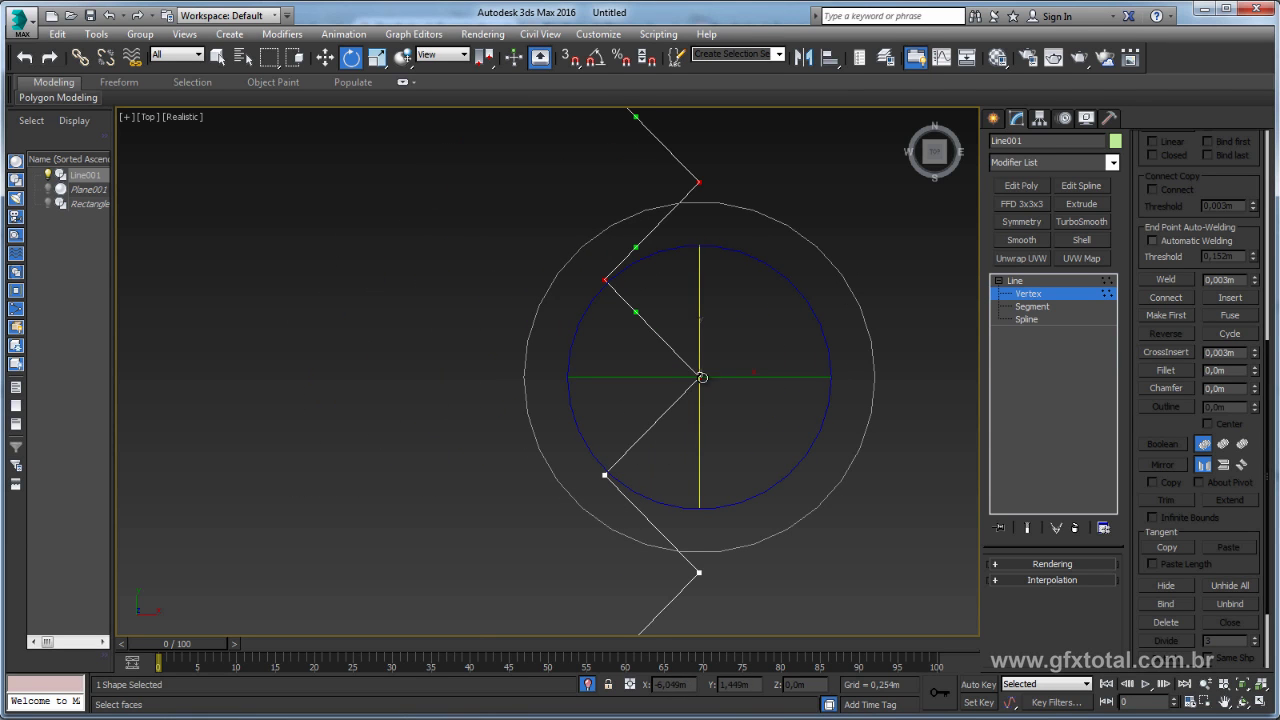
left_click_drag(699, 377, 712, 277)
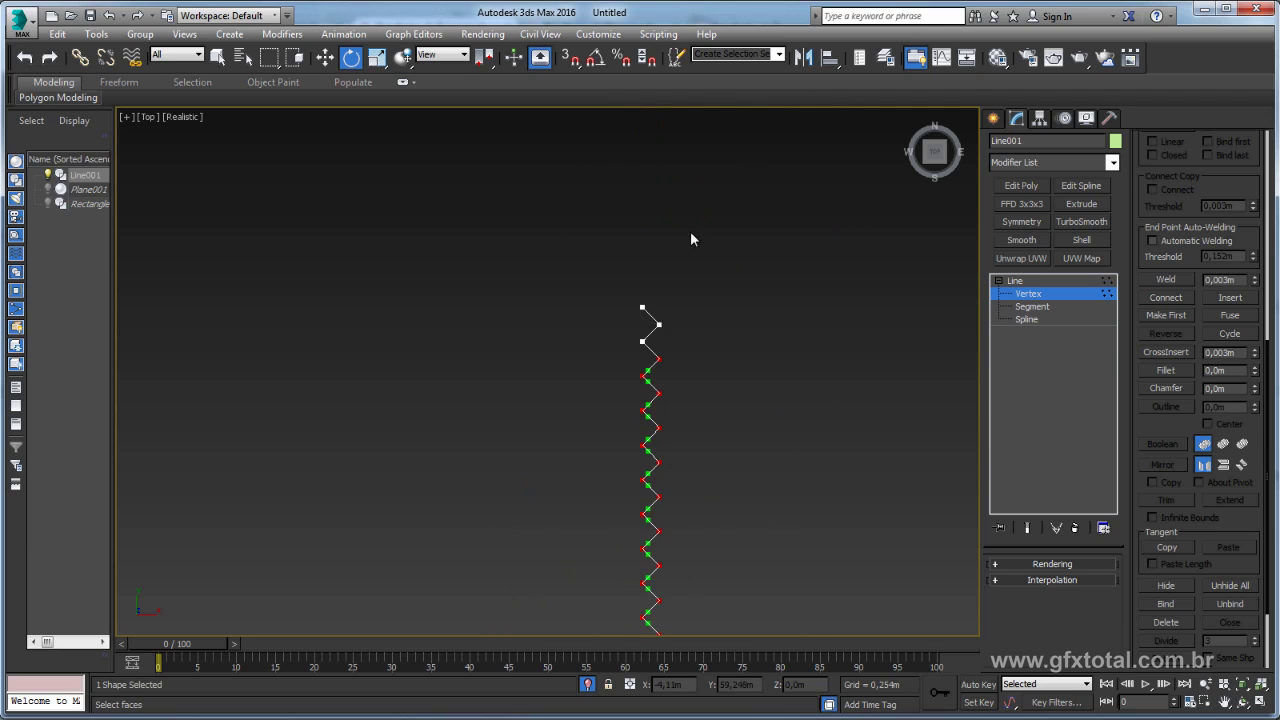
scroll(690, 237, "up", 5)
left_click_drag(671, 325, 600, 240)
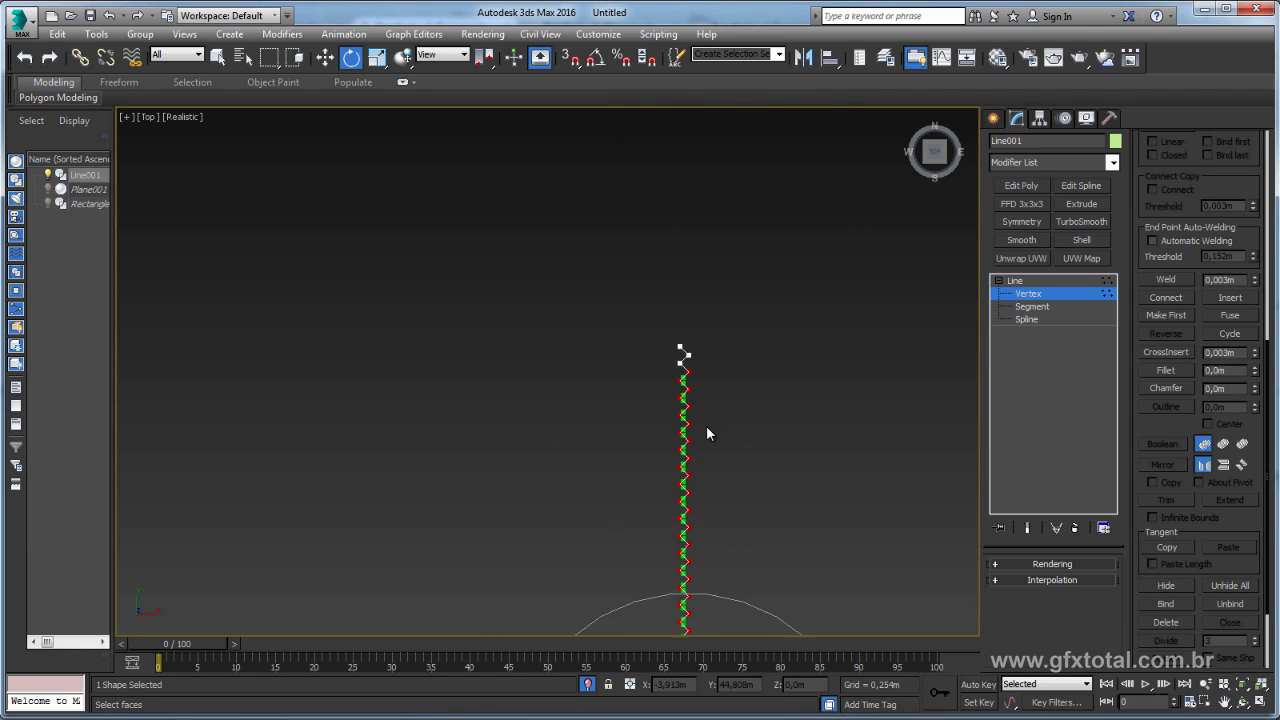
Fillet the selected zigzag vertices to about 0.75m, making a smooth wavy curve.
middle_click_drag(600, 240, 662, 362)
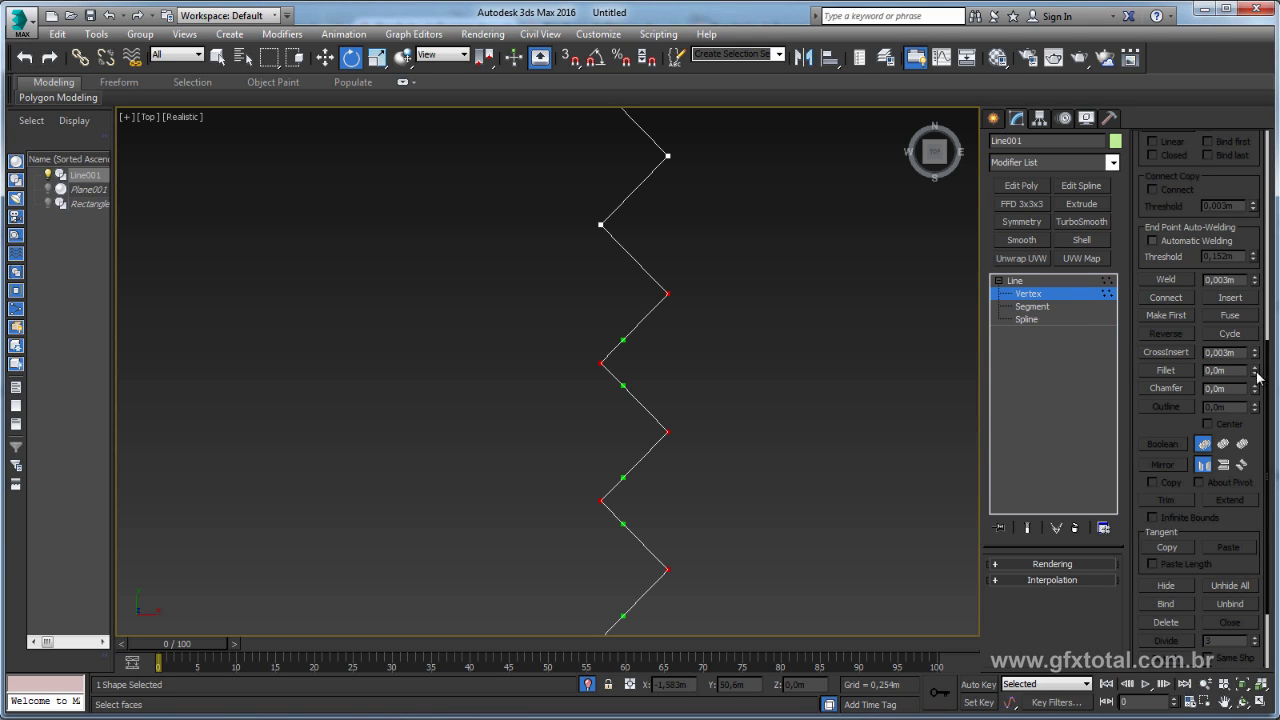
left_click_drag(1258, 370, 1268, 344)
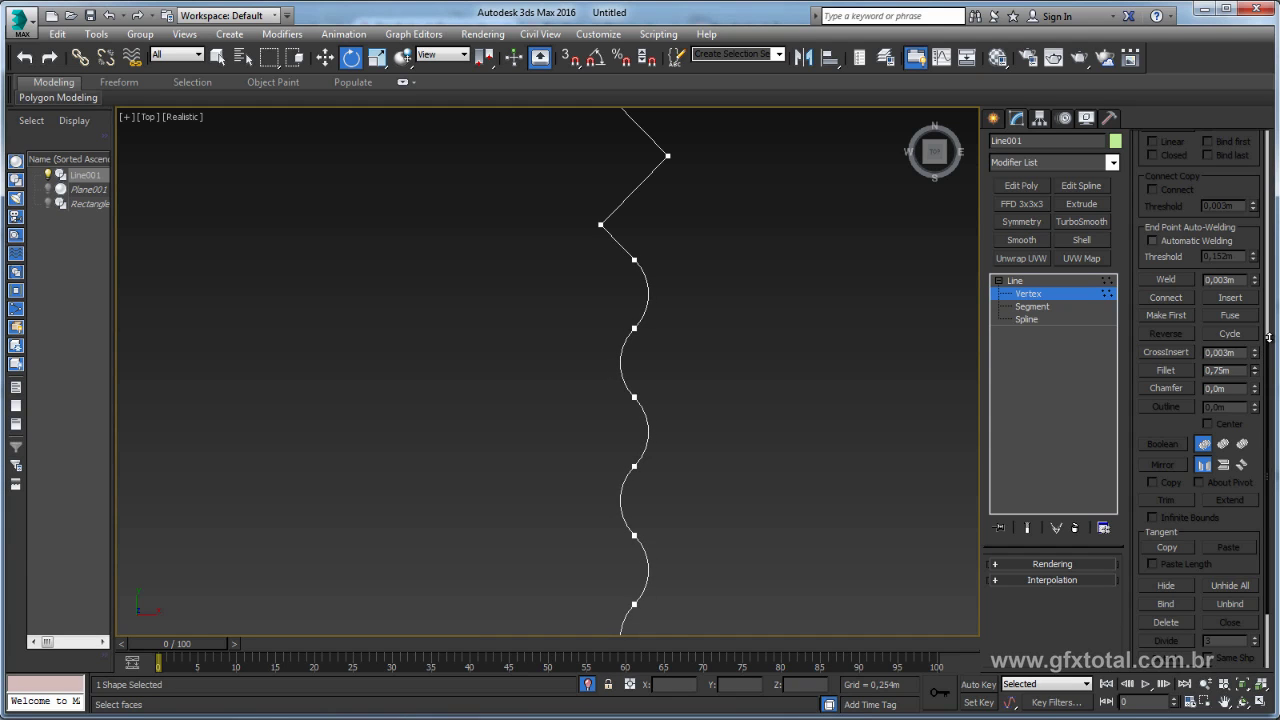
scroll(695, 386, "down", 3)
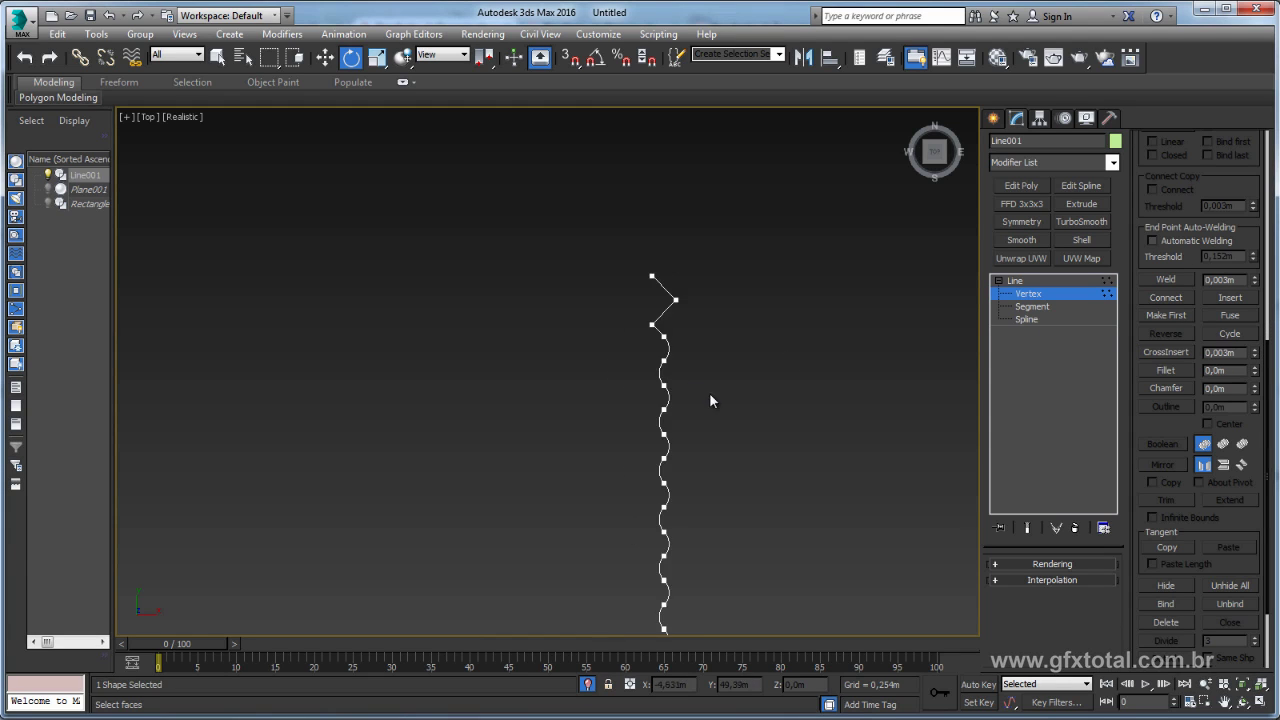
scroll(716, 430, "down", 2)
scroll(710, 435, "down", 2)
scroll(682, 340, "down", 2)
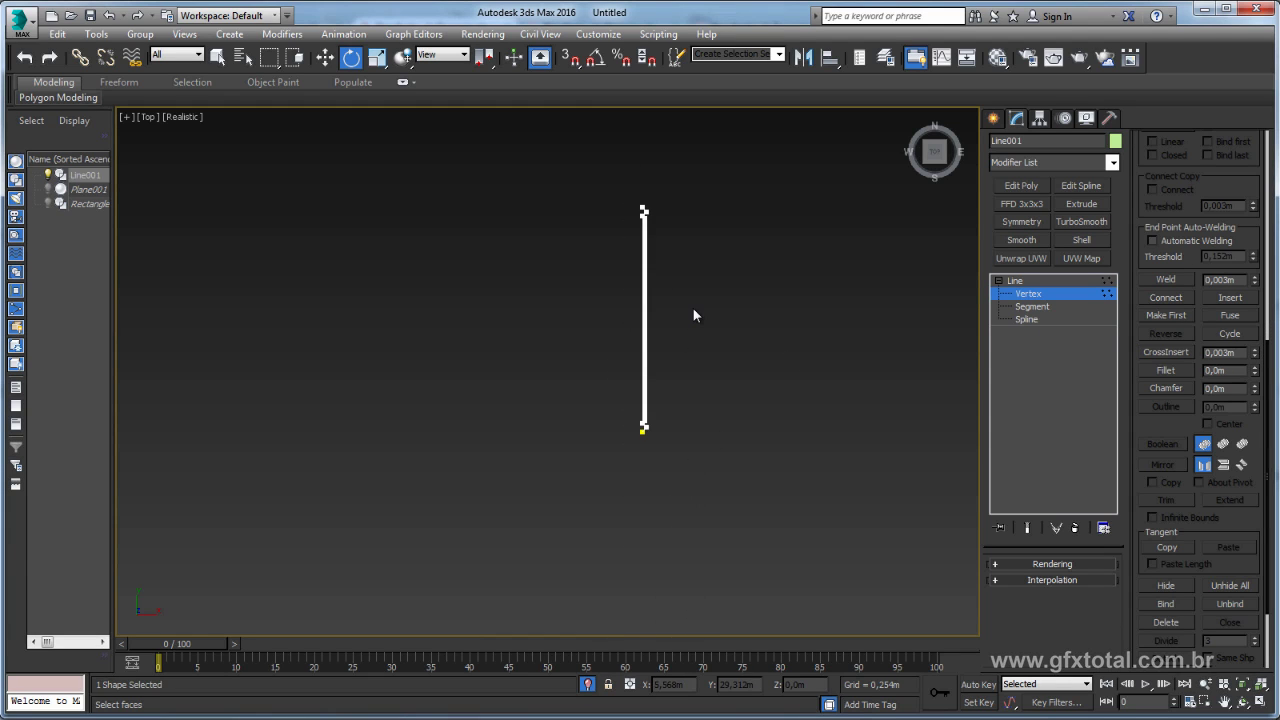
scroll(734, 414, "up", 2)
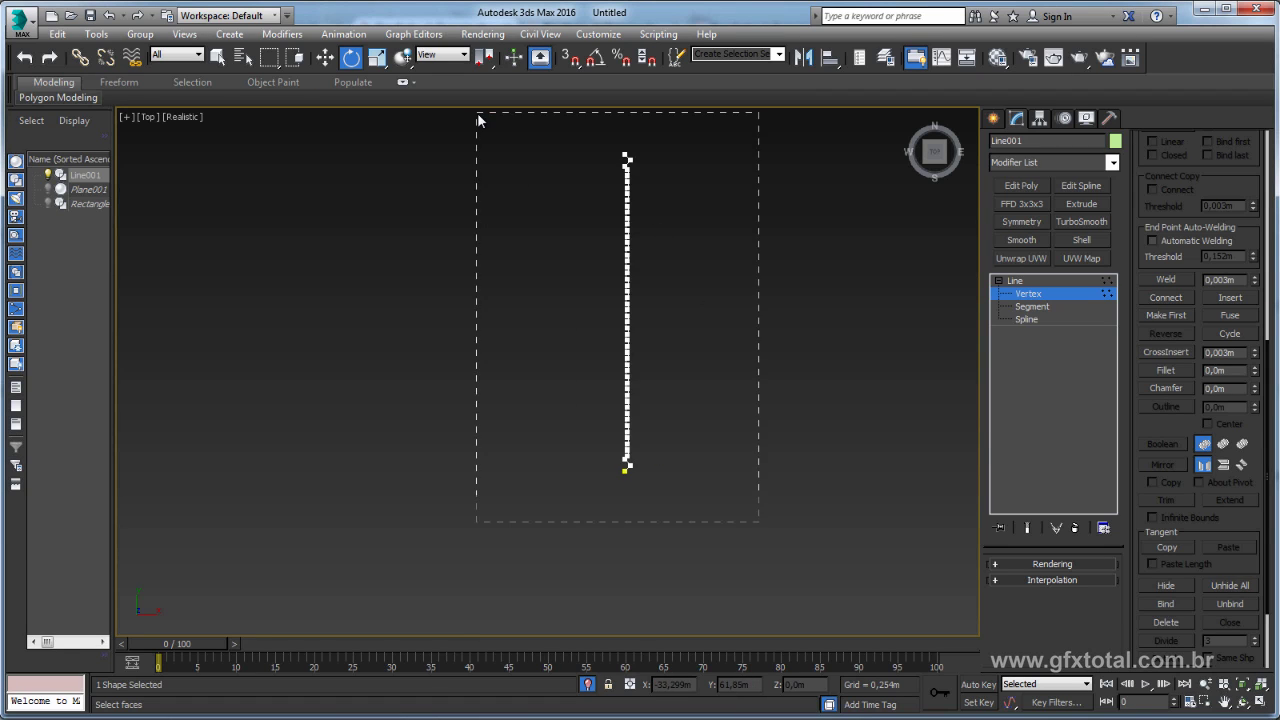
left_click_drag(477, 118, 477, 118)
scroll(725, 220, "up", 2)
scroll(660, 212, "up", 2)
middle_click_drag(589, 206, 705, 358)
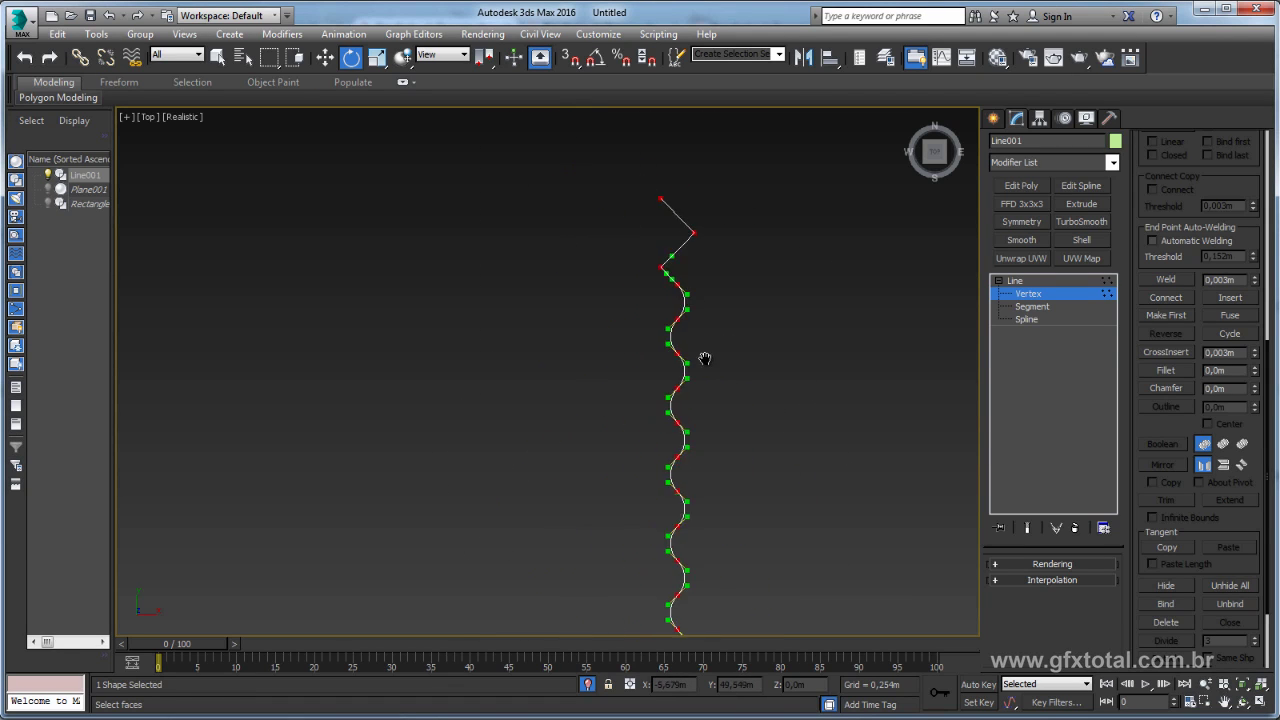
scroll(681, 308, "up", 2)
scroll(690, 320, "up", 1)
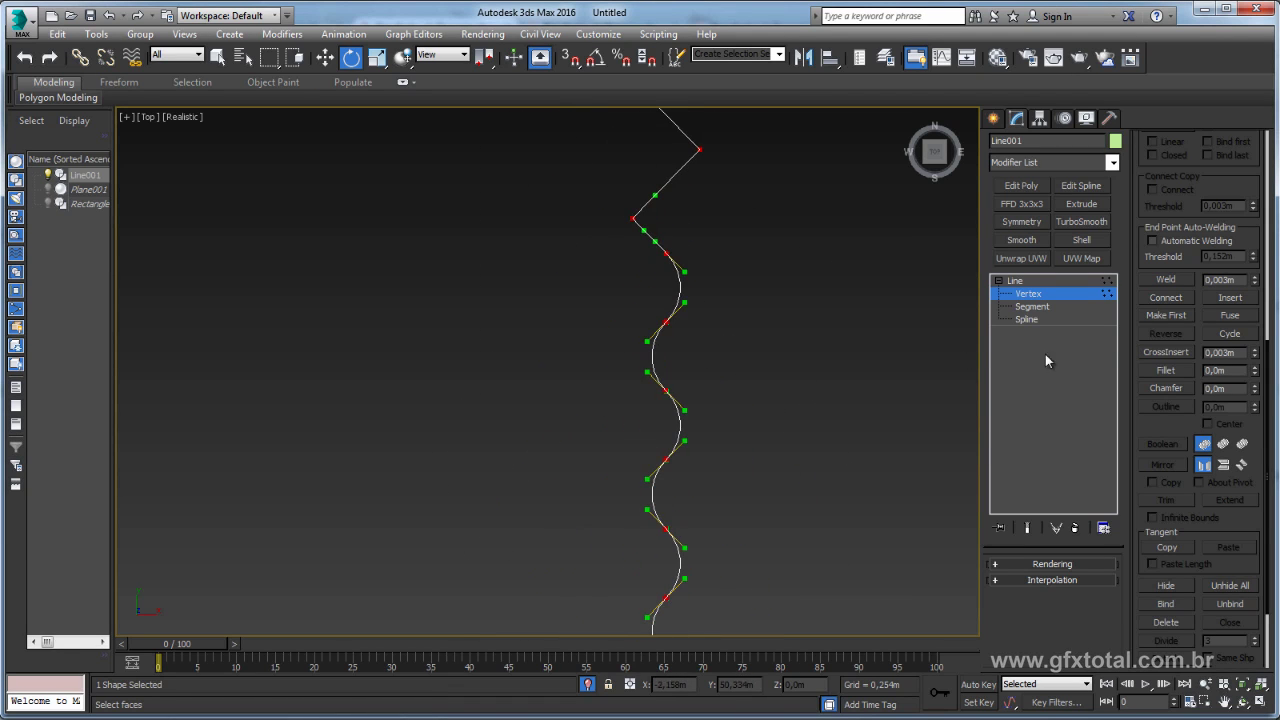
left_click(1166, 280)
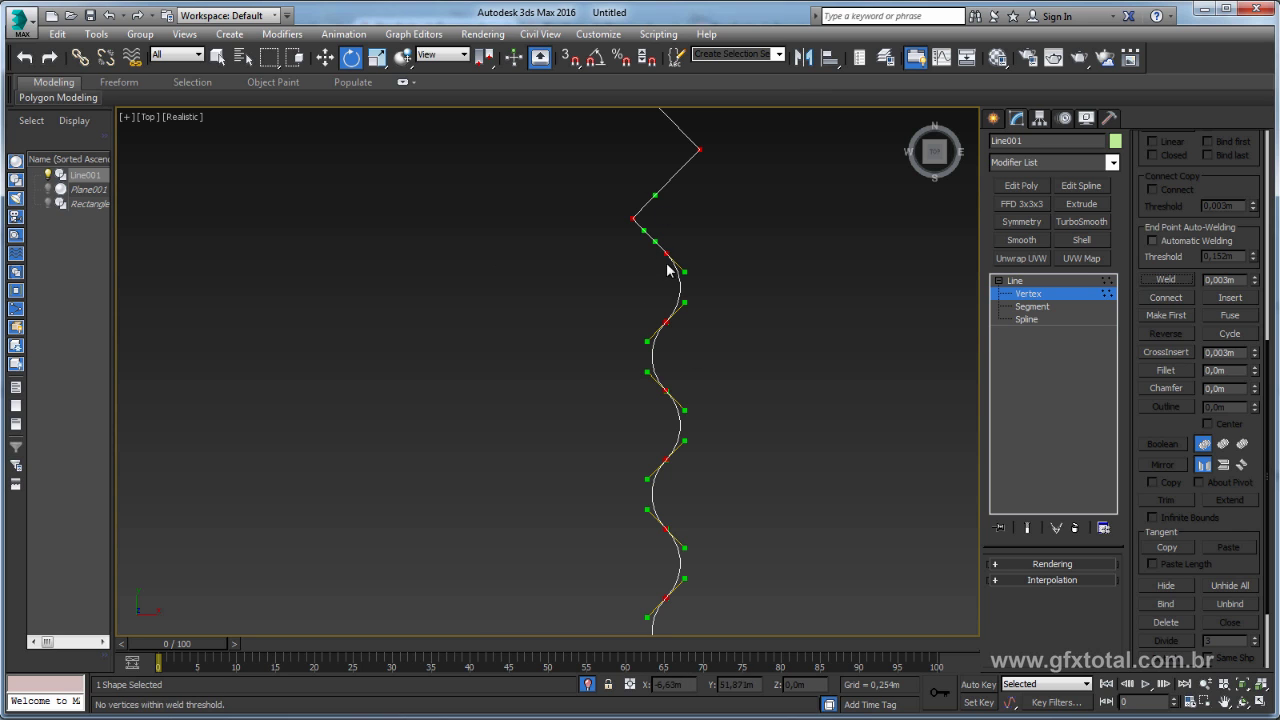
scroll(668, 270, "up", 1)
scroll(677, 295, "up", 2)
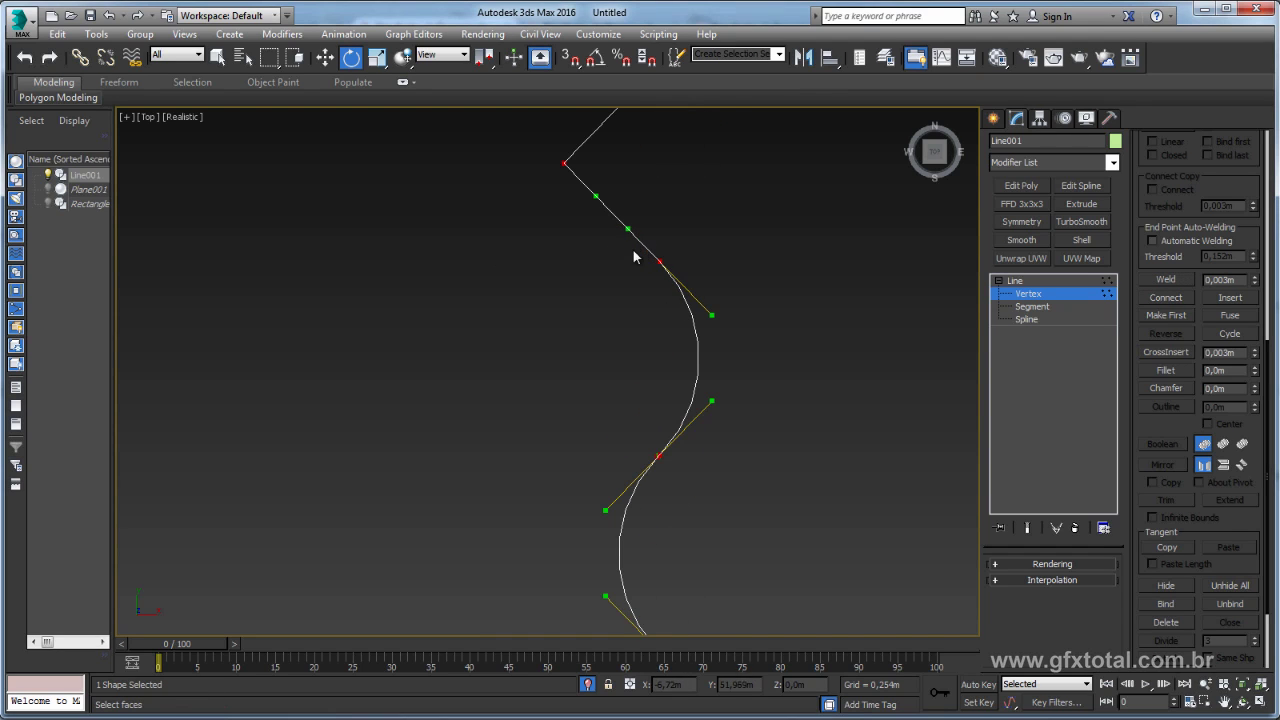
scroll(636, 266, "down", 2)
scroll(640, 294, "down", 1)
left_click(1016, 282)
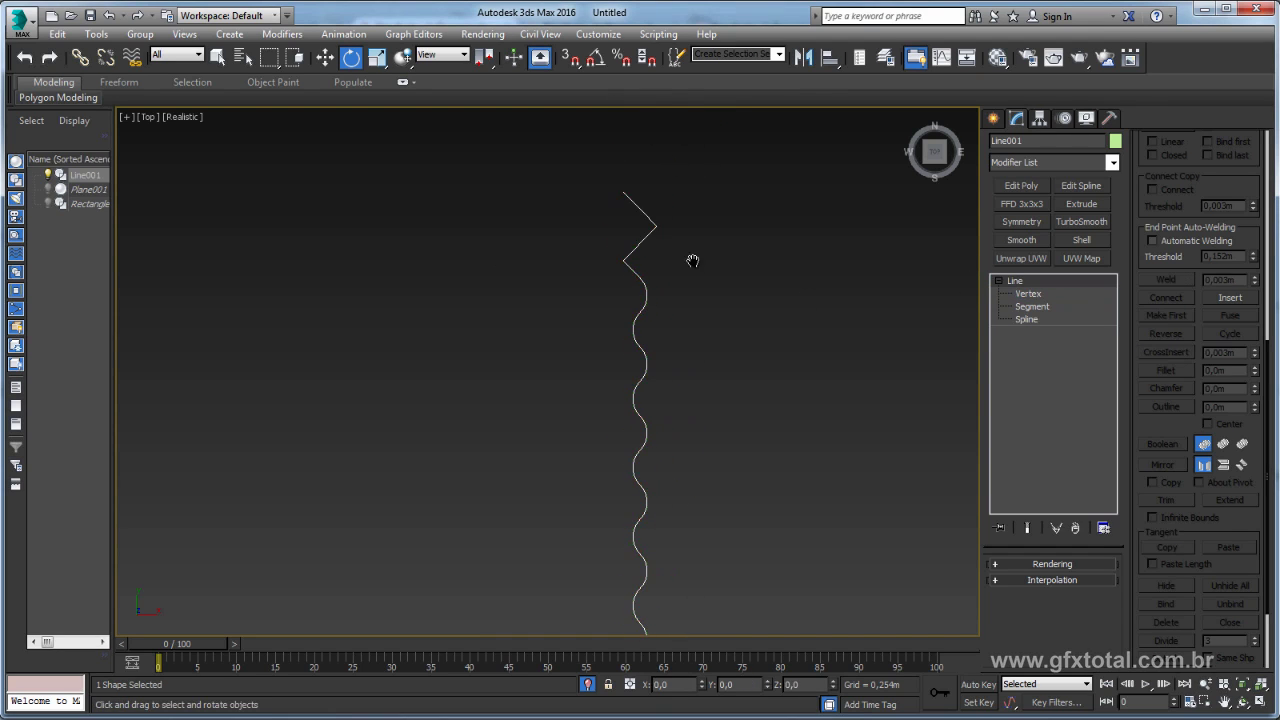
left_click(1030, 297)
Delete the leftover top vertex and shift the new top vertex left along X.
scroll(715, 272, "up", 3)
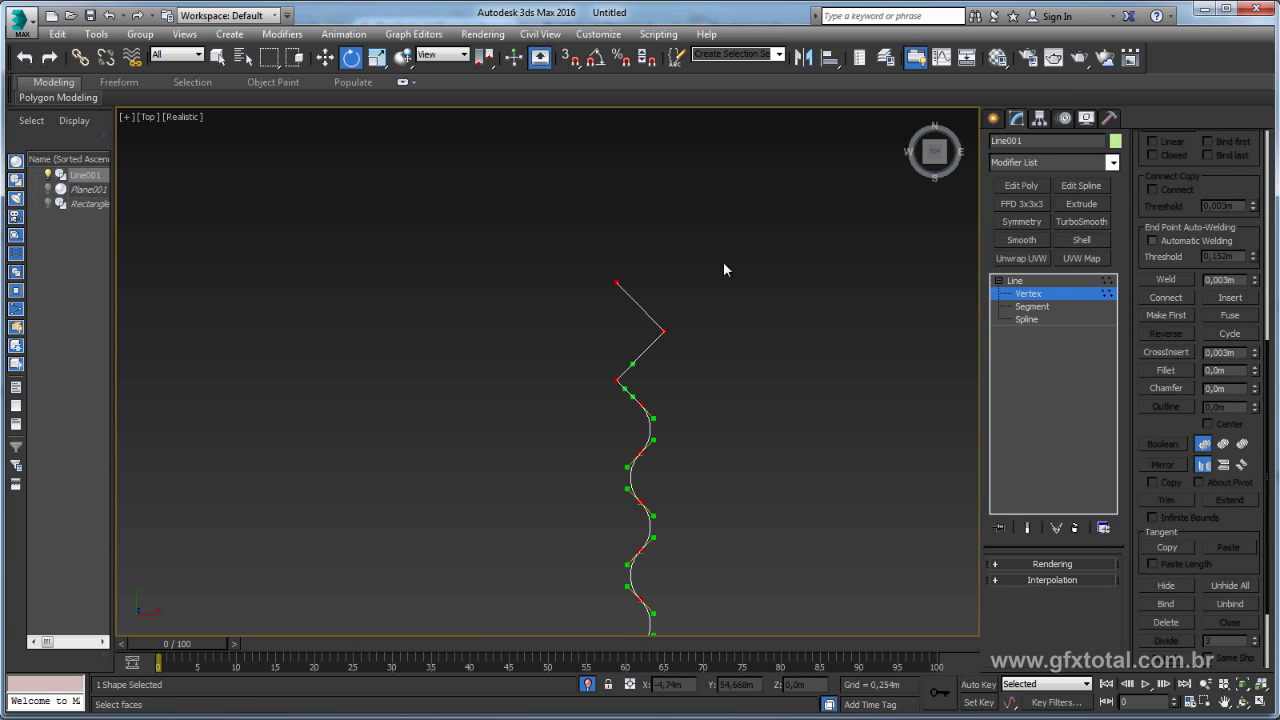
left_click(616, 283)
key("Delete")
left_click_drag(849, 286, 660, 360)
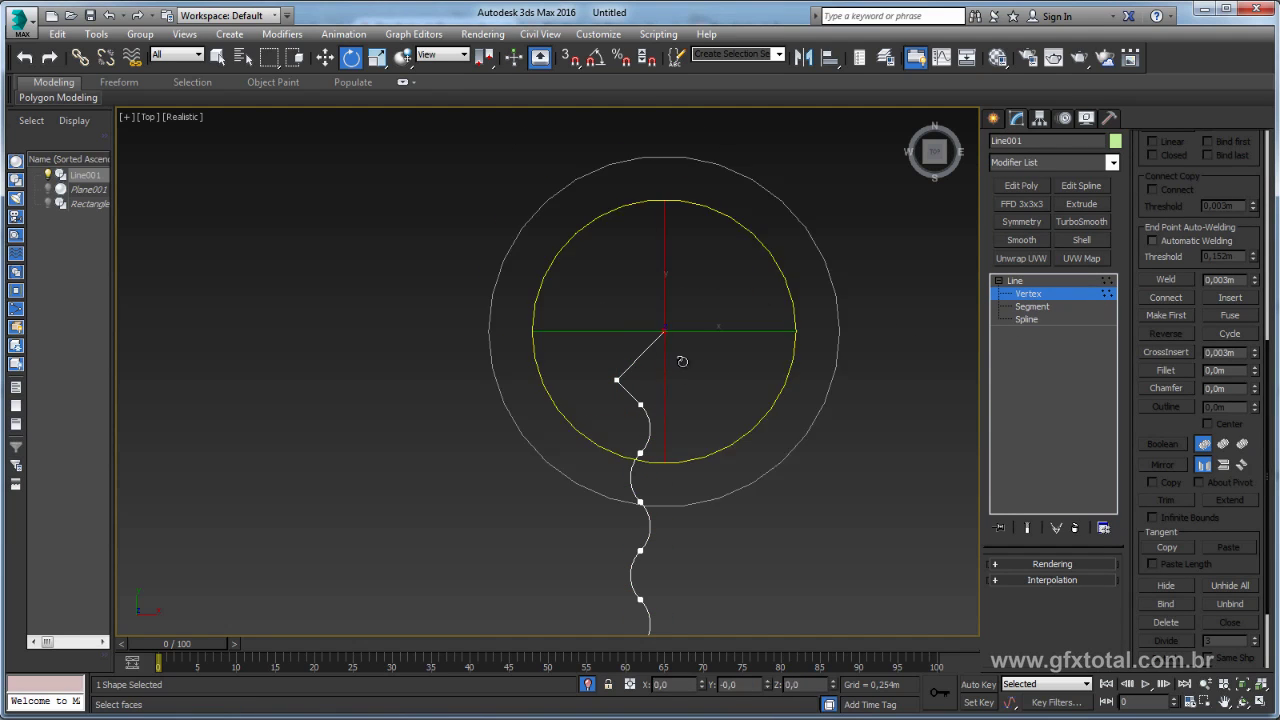
scroll(676, 358, "up", 3)
key("w")
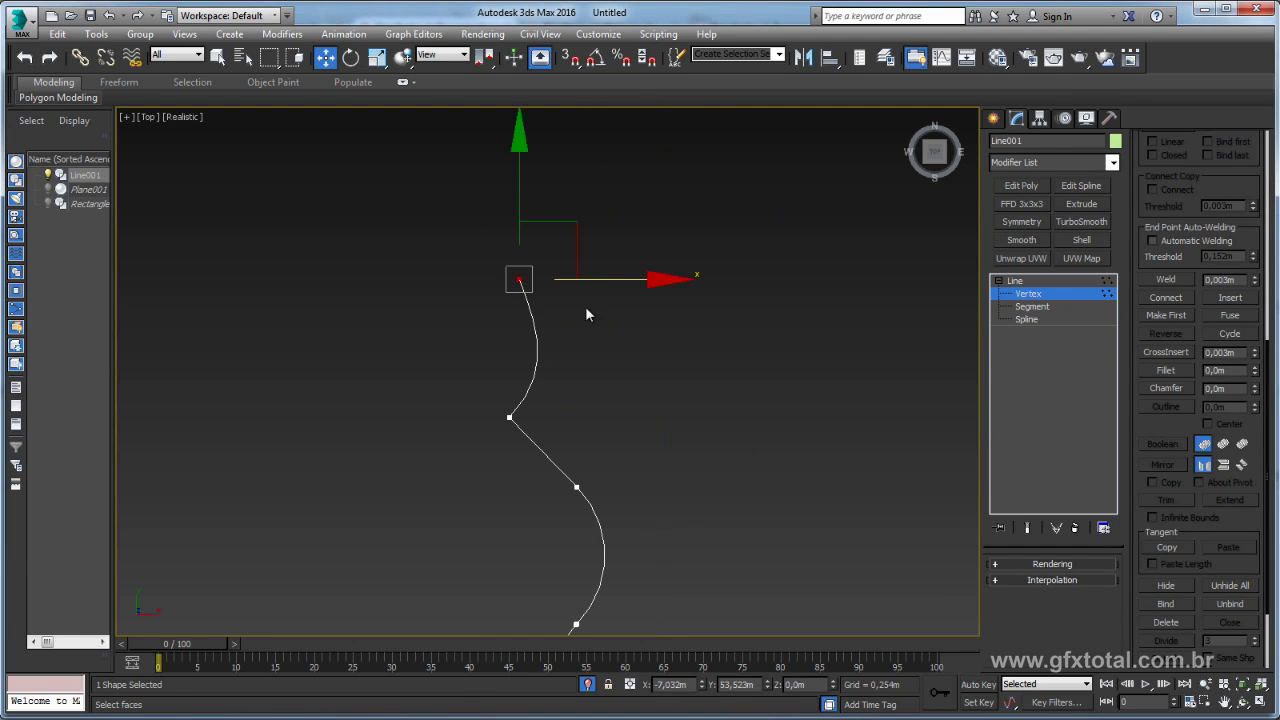
left_click_drag(738, 279, 513, 408)
right_click(513, 408)
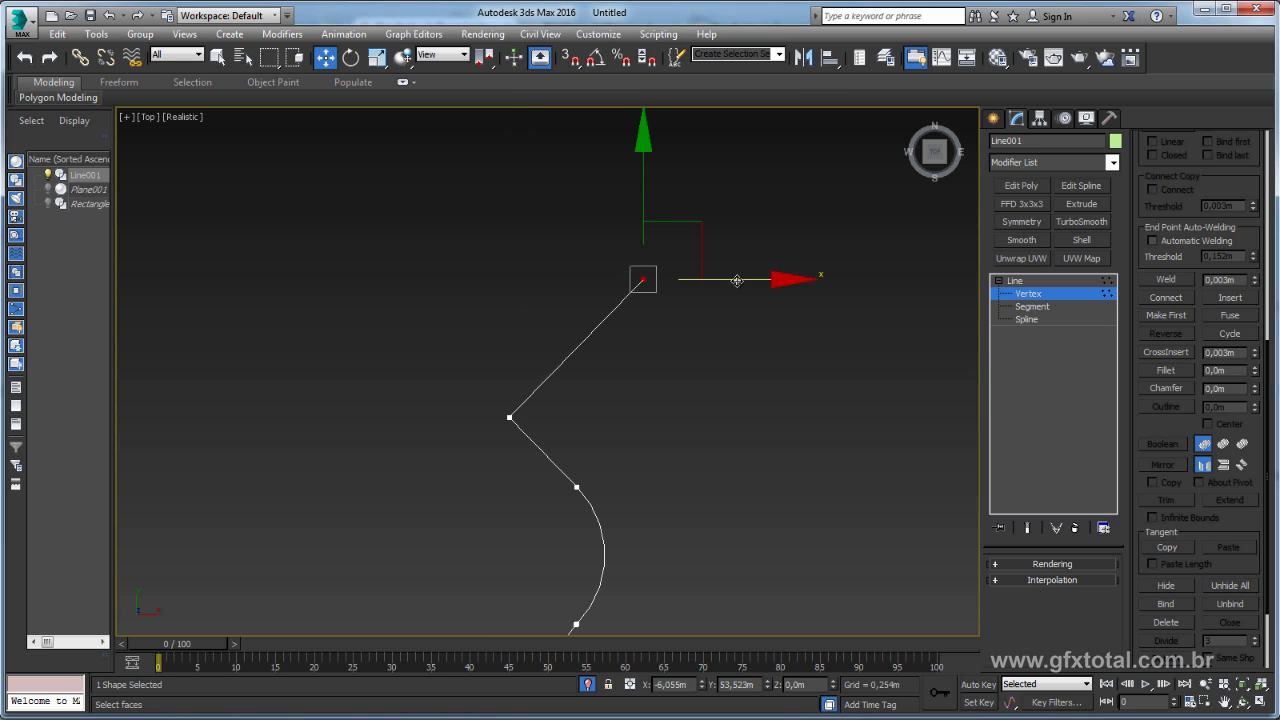
left_click_drag(737, 280, 614, 275)
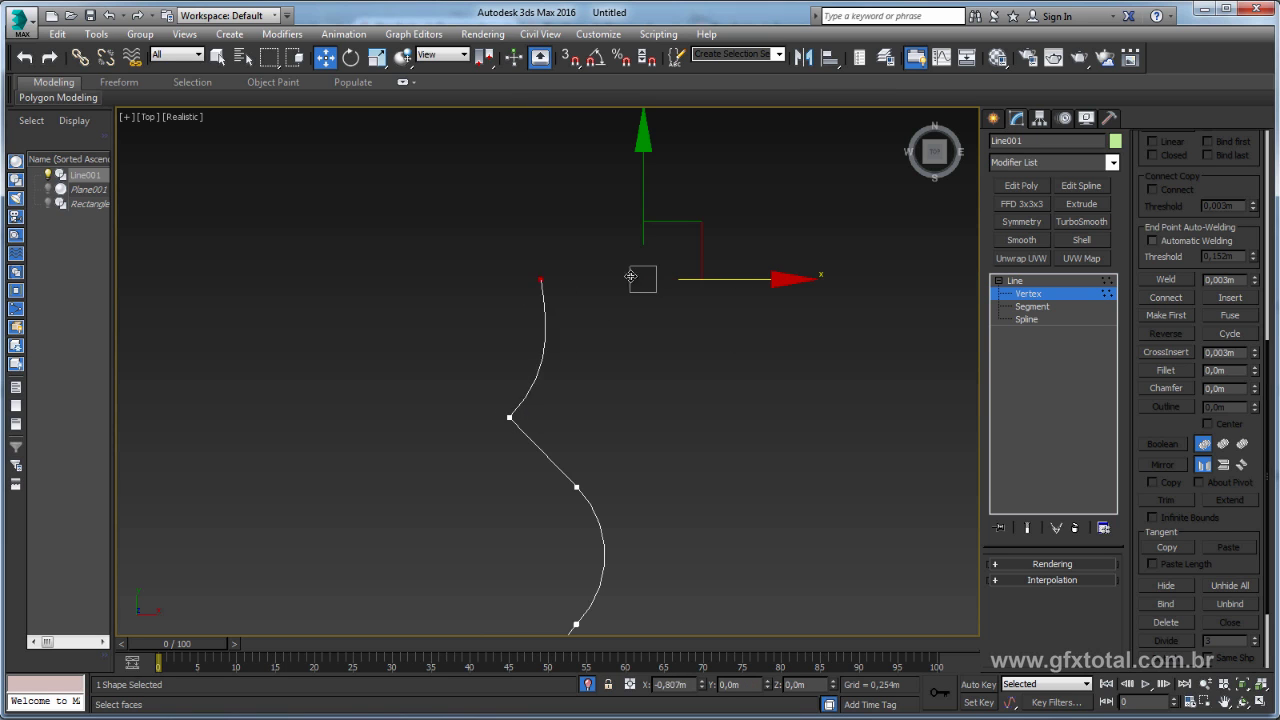
Point the top vertices' tangents straight up to give a vertical top tail.
left_click(510, 417)
scroll(510, 417, "up", 2)
left_click_drag(615, 349, 553, 322)
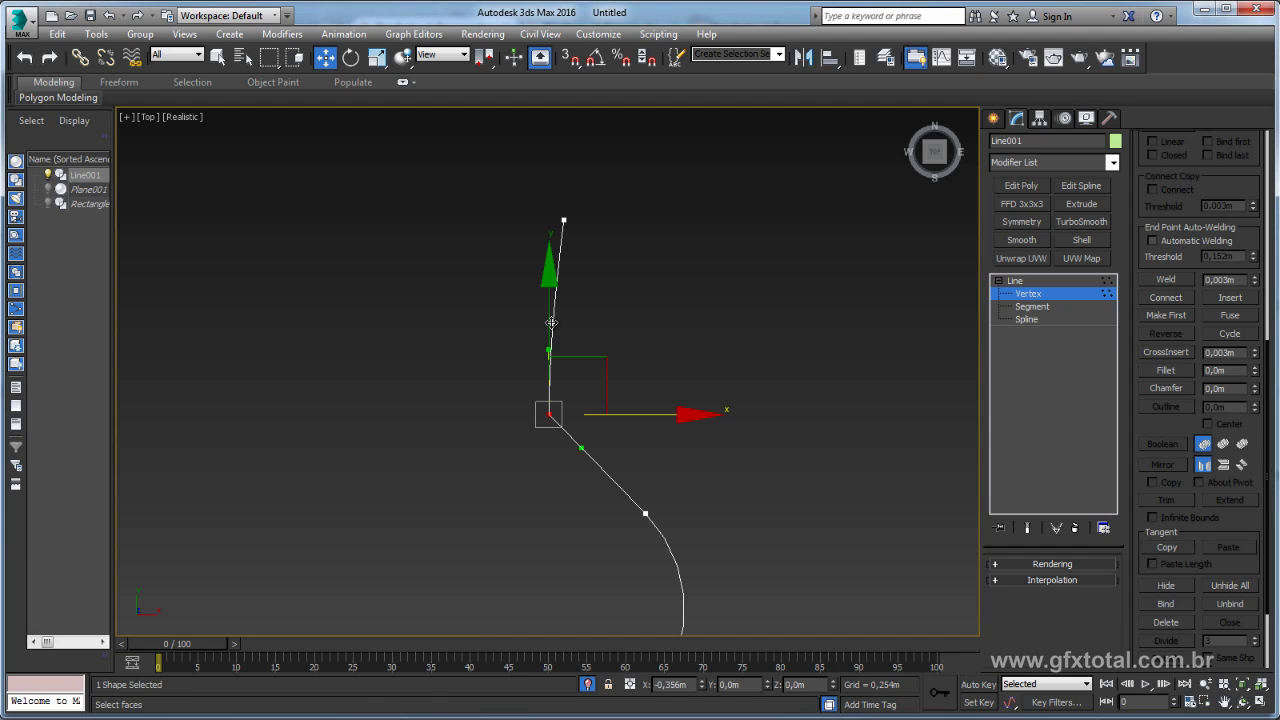
left_click(564, 220)
left_click_drag(644, 220, 635, 218)
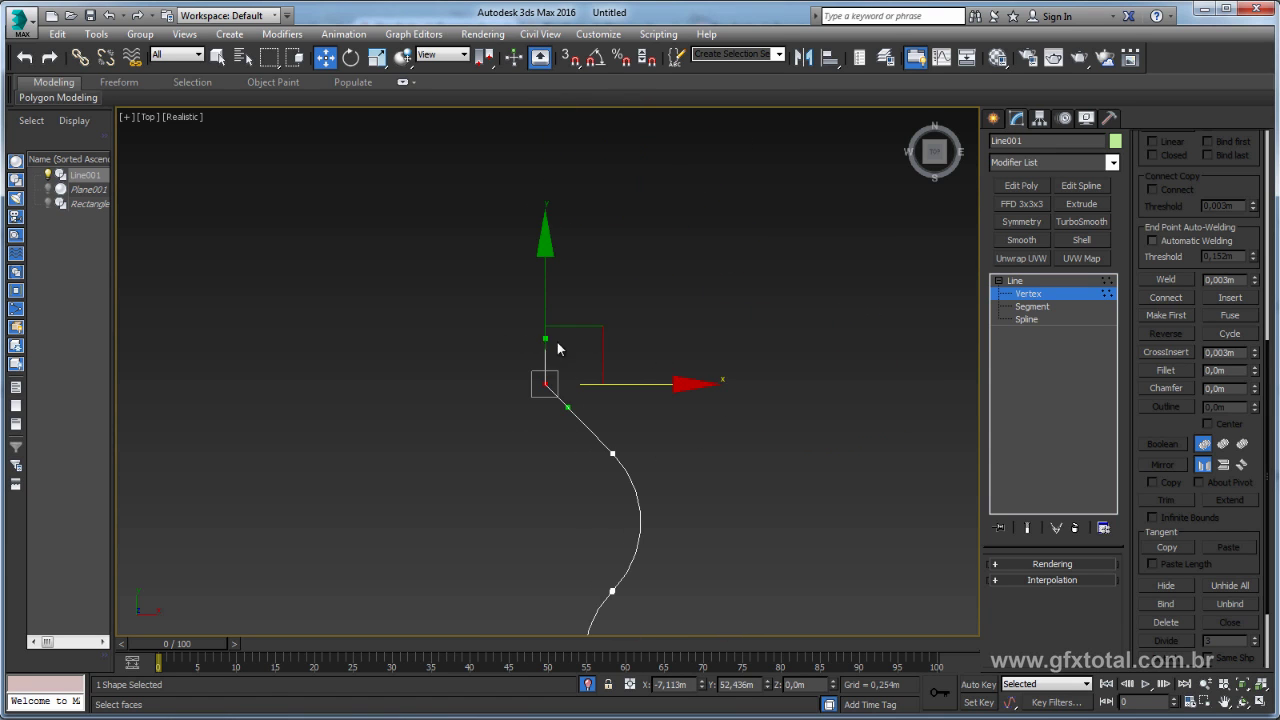
left_click_drag(630, 385, 686, 381)
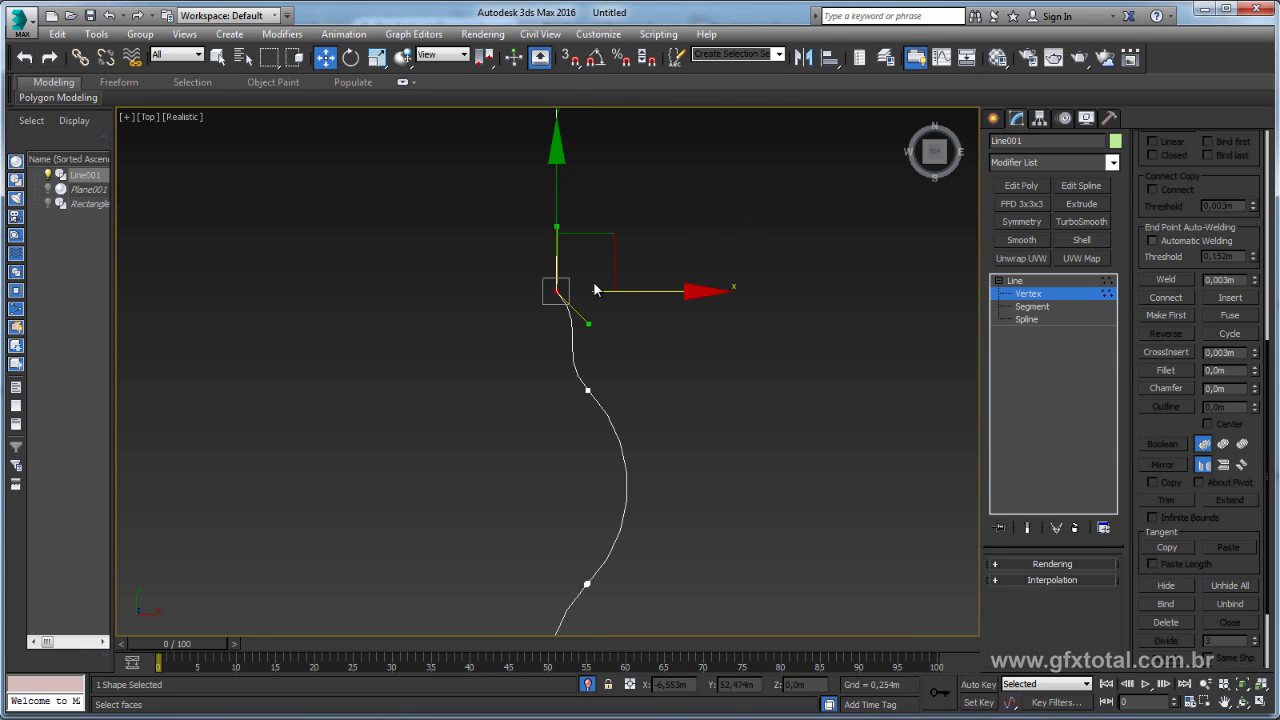
left_click_drag(559, 297, 552, 358)
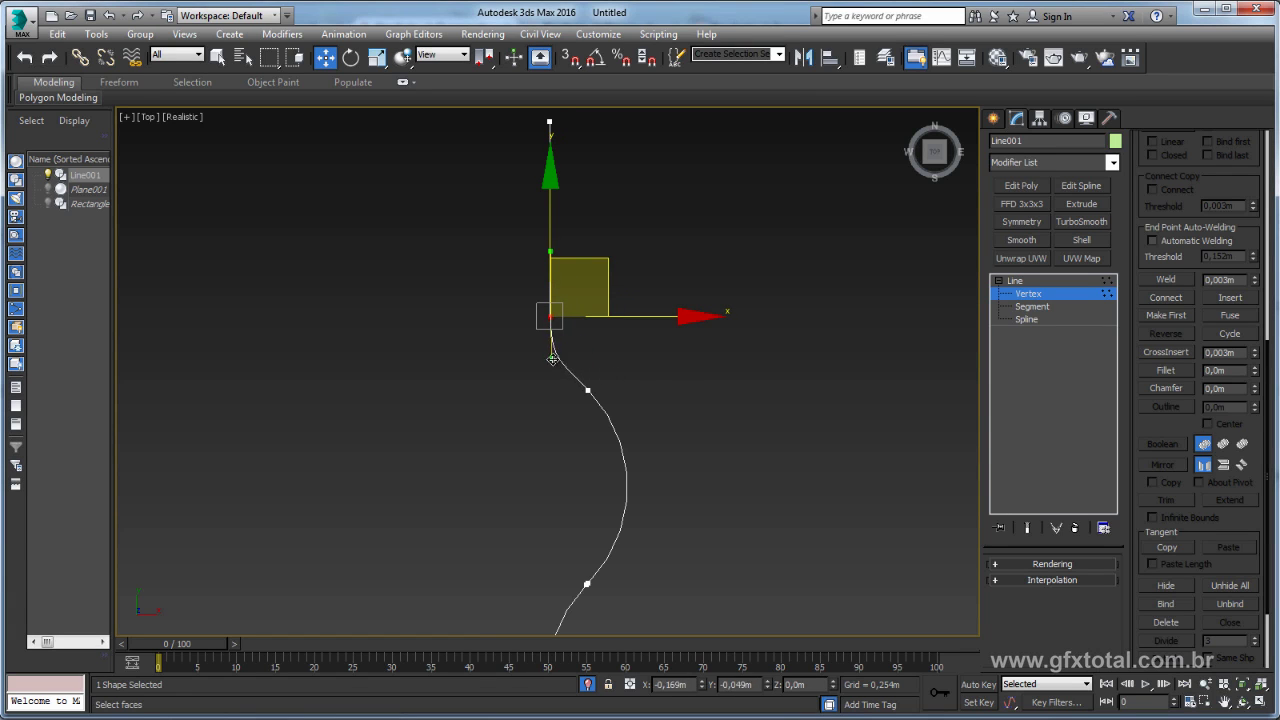
Select the bottom end vertex of the spline and move it left along X.
scroll(554, 355, "down", 2)
scroll(629, 372, "down", 3)
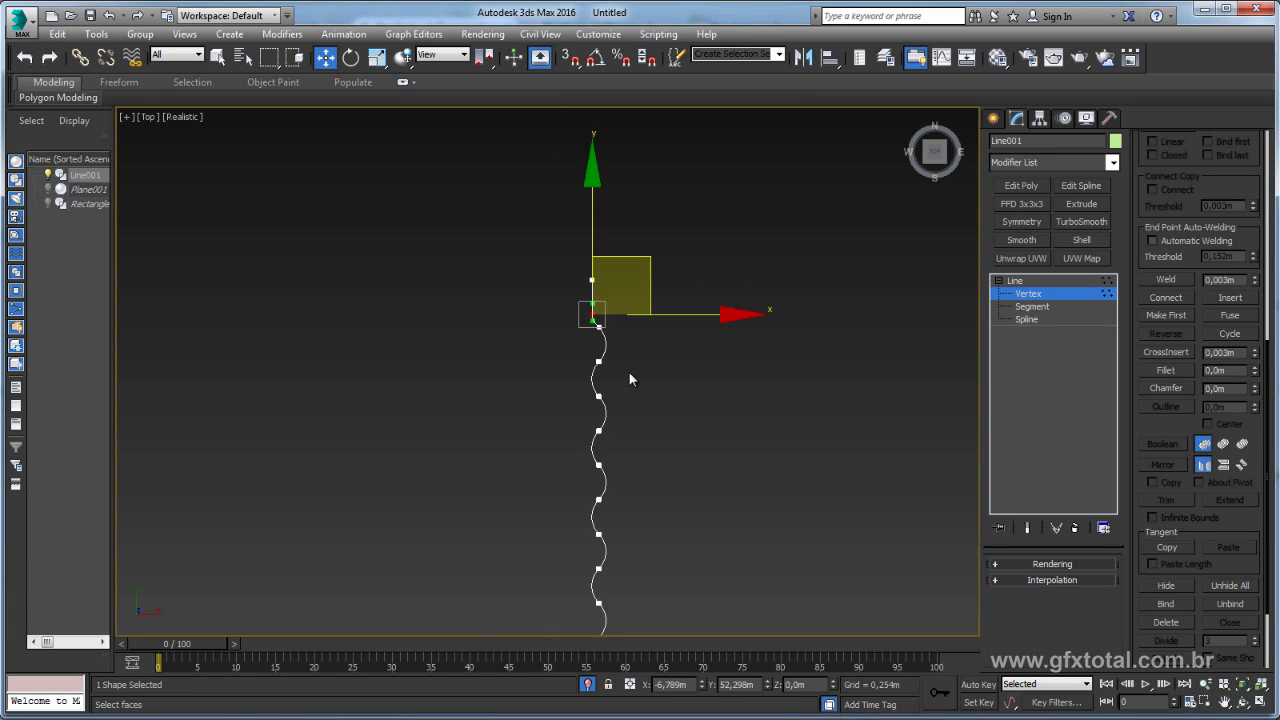
scroll(629, 372, "down", 3)
middle_click_drag(670, 581, 670, 365)
scroll(640, 375, "up", 3)
scroll(615, 360, "up", 3)
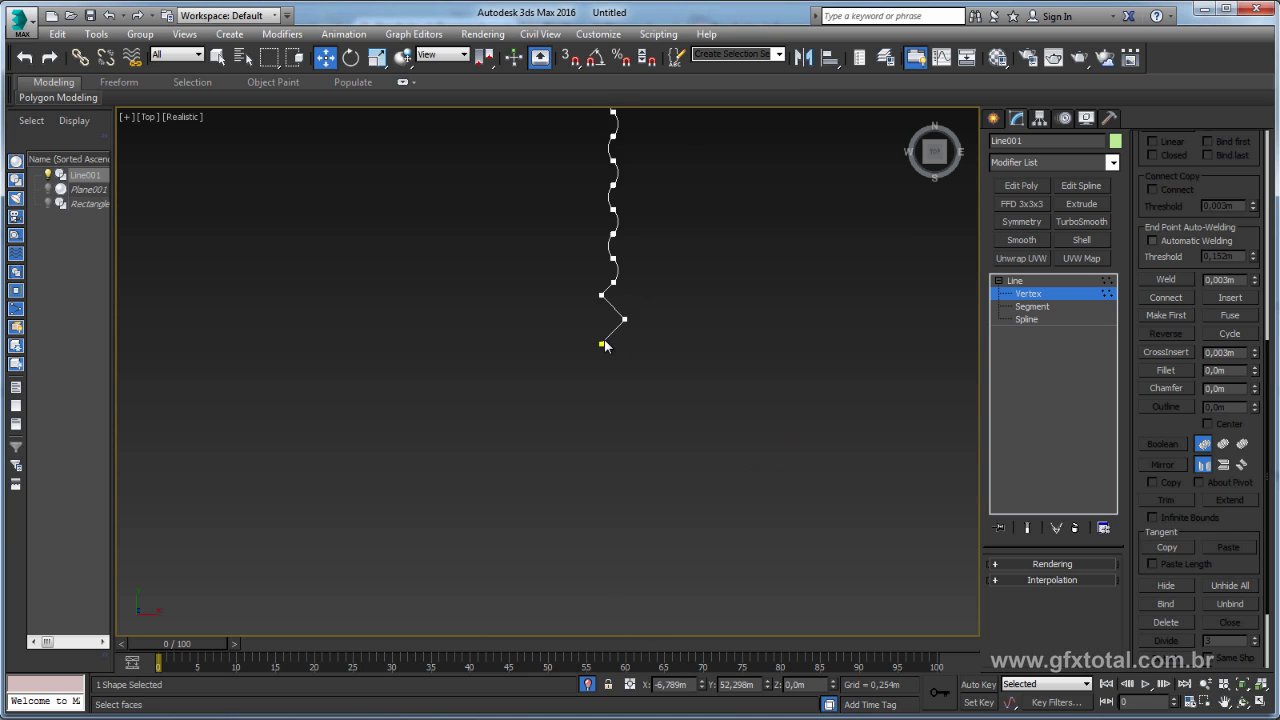
scroll(640, 370, "up", 1)
left_click_drag(567, 320, 567, 320)
scroll(697, 494, "up", 2)
scroll(777, 466, "up", 2)
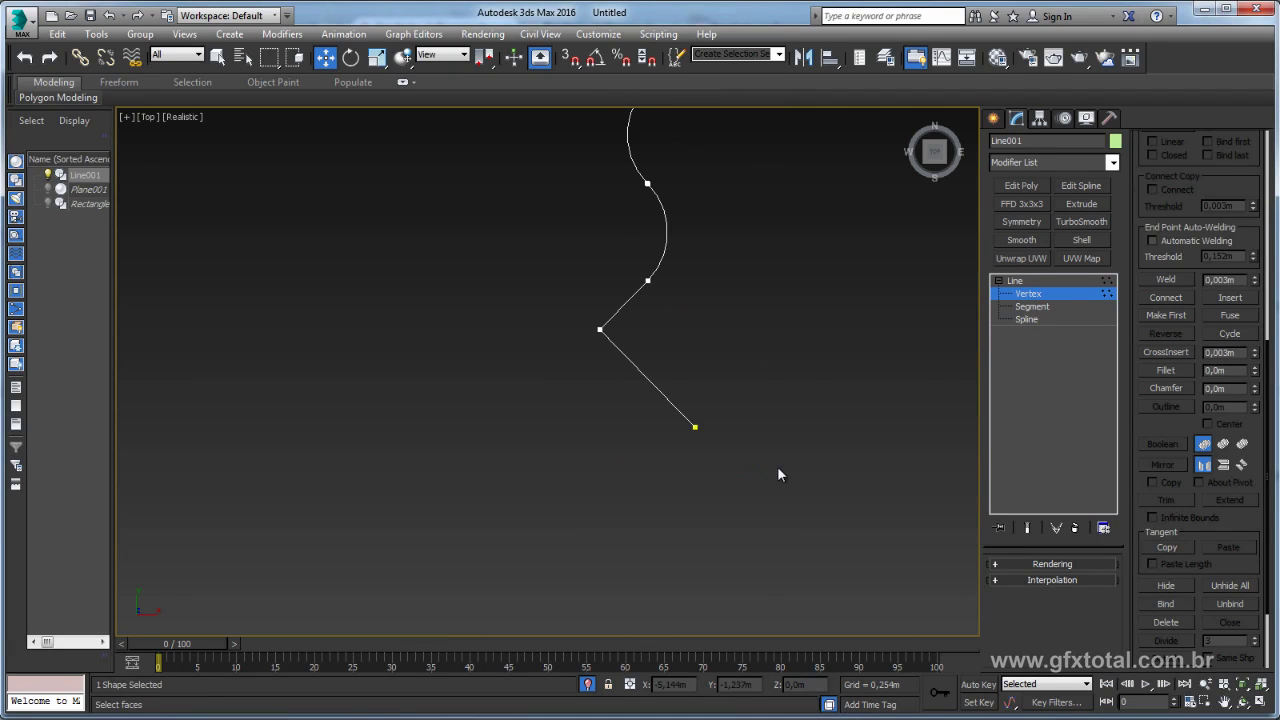
left_click_drag(792, 427, 722, 427)
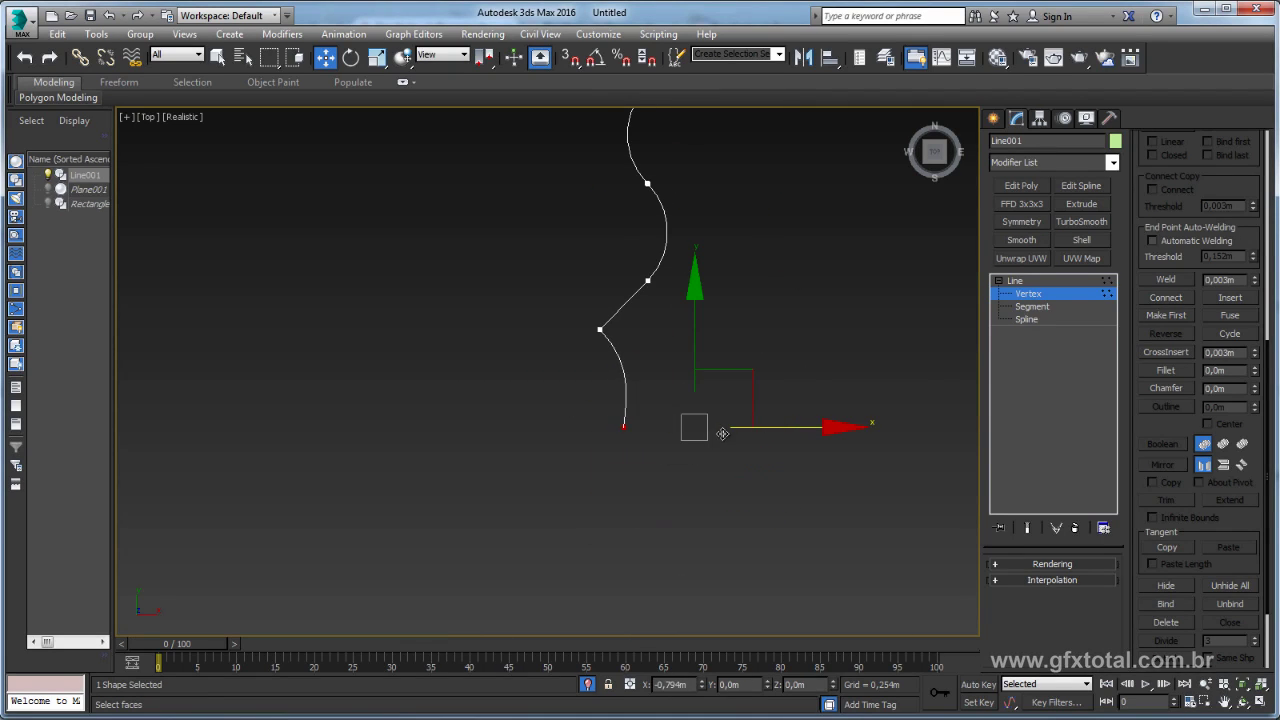
Align the bottom corner vertex's Bezier handles vertically and leave Vertex level.
left_click(600, 329)
scroll(632, 320, "up", 3)
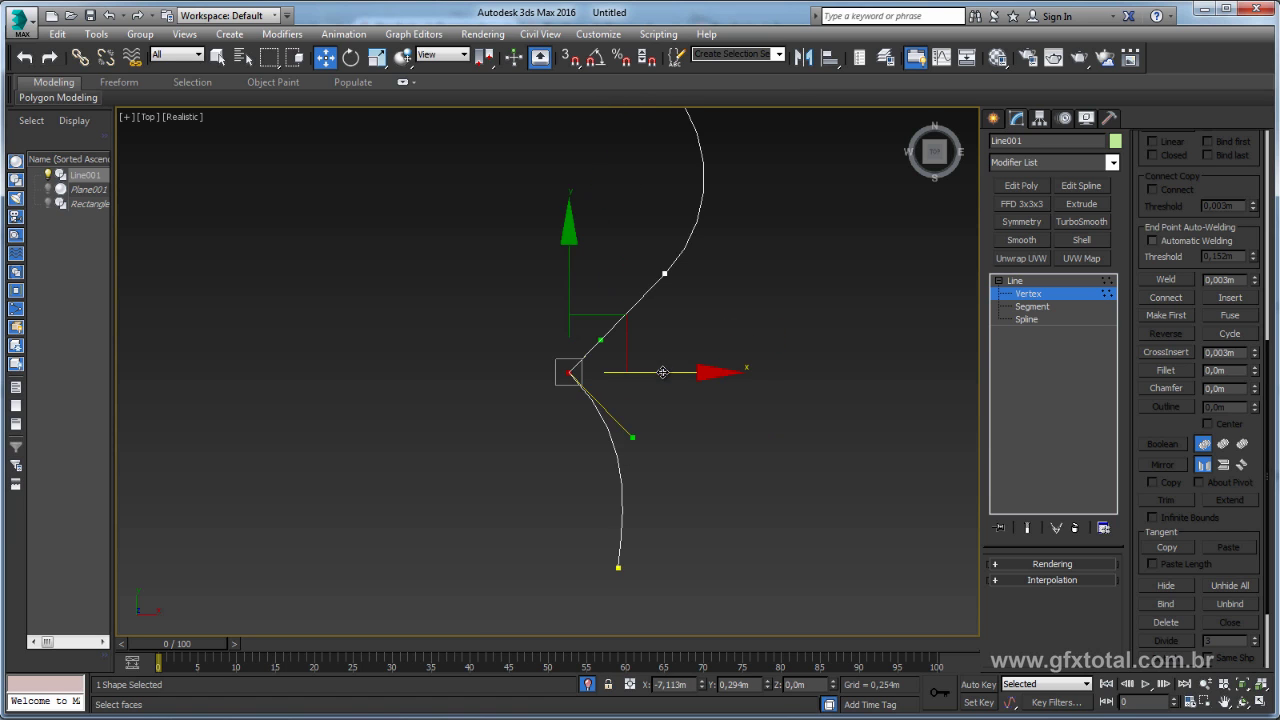
mouse_move(664, 368)
left_mouse_down()
mouse_move(667, 438)
mouse_move(611, 462)
left_mouse_up()
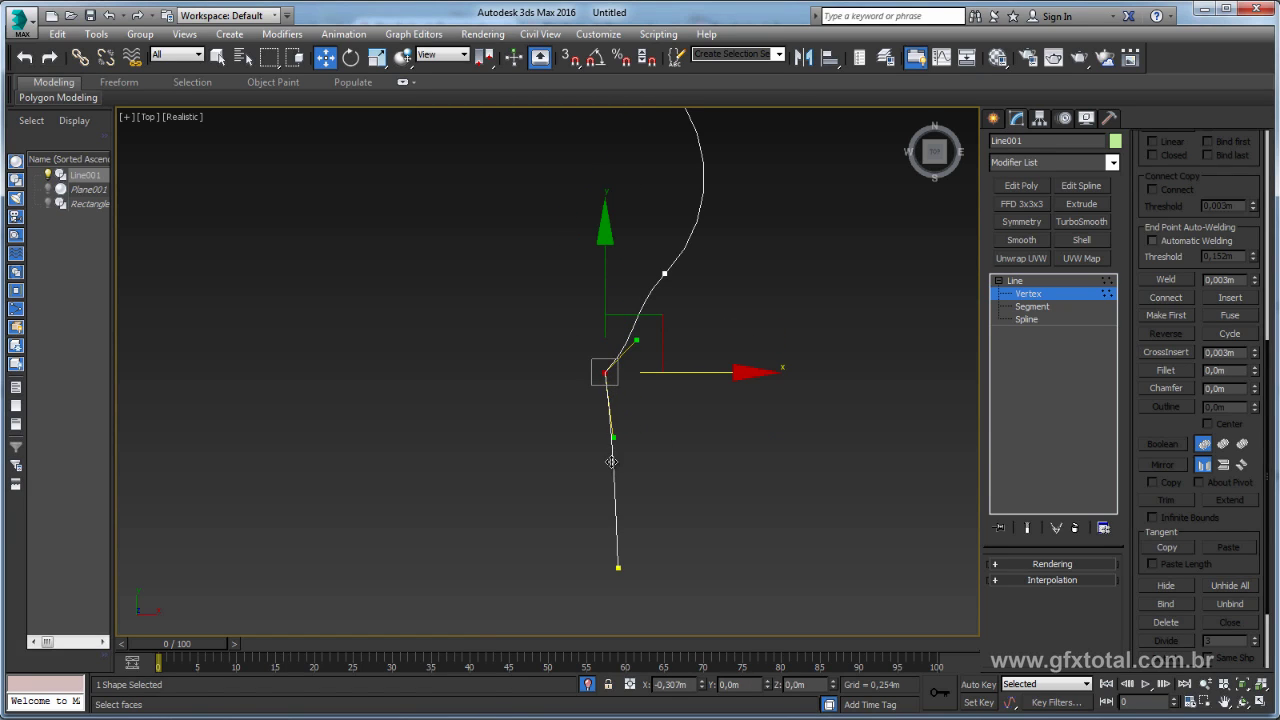
left_click_drag(693, 370, 705, 370)
left_click_drag(625, 437, 619, 441)
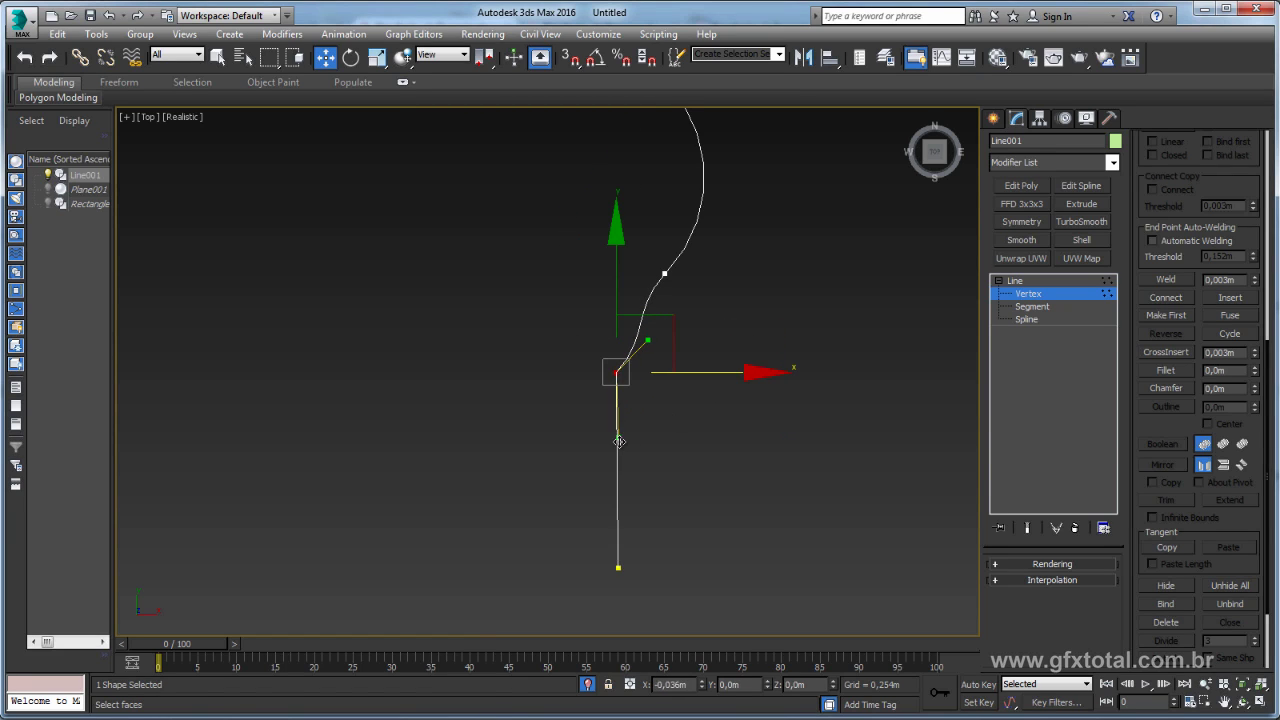
left_click_drag(648, 340, 619, 325)
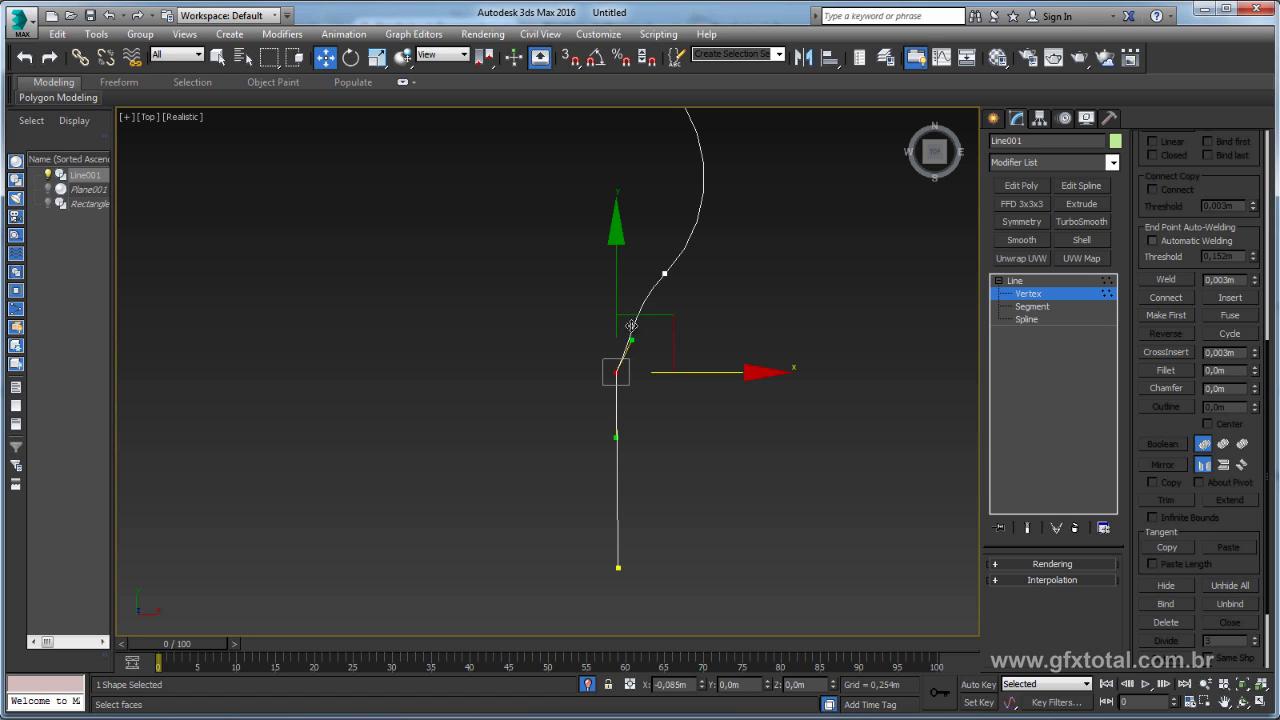
left_click(1030, 282)
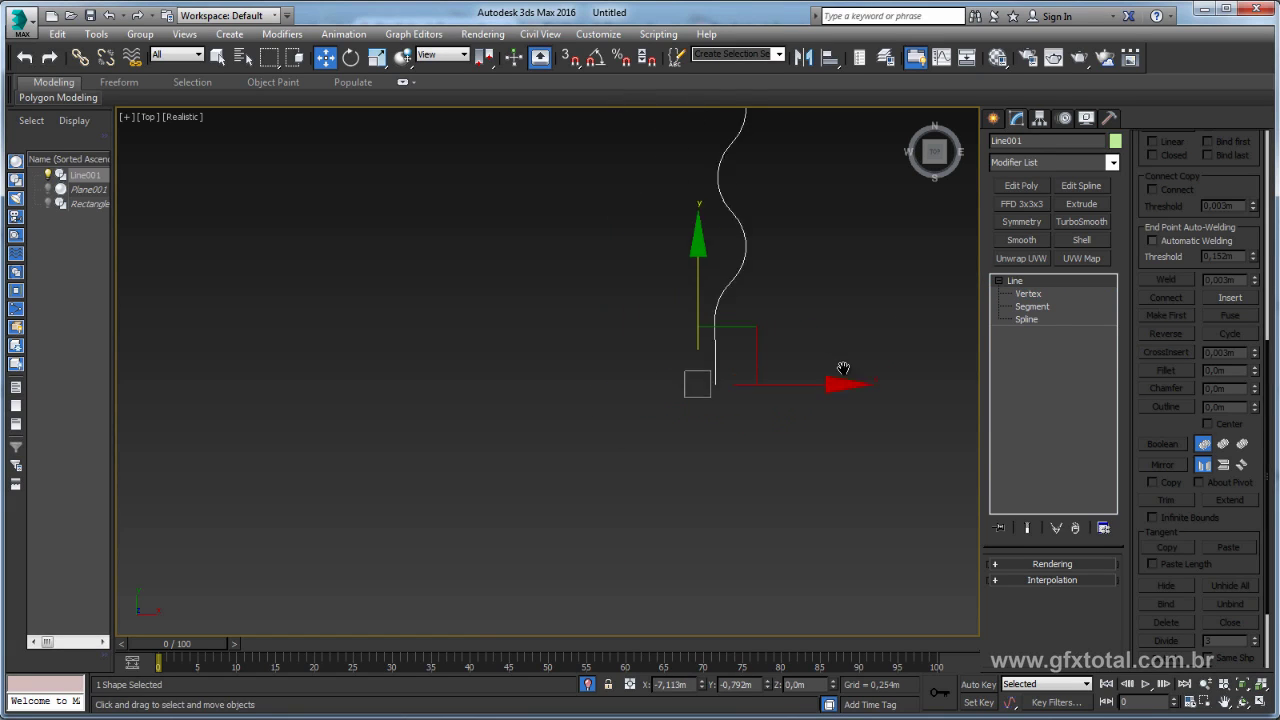
Check the line's bottom vertex, then return to object level and recentre the view.
middle_click_drag(744, 390, 829, 377)
left_click(1028, 293)
left_click(514, 440)
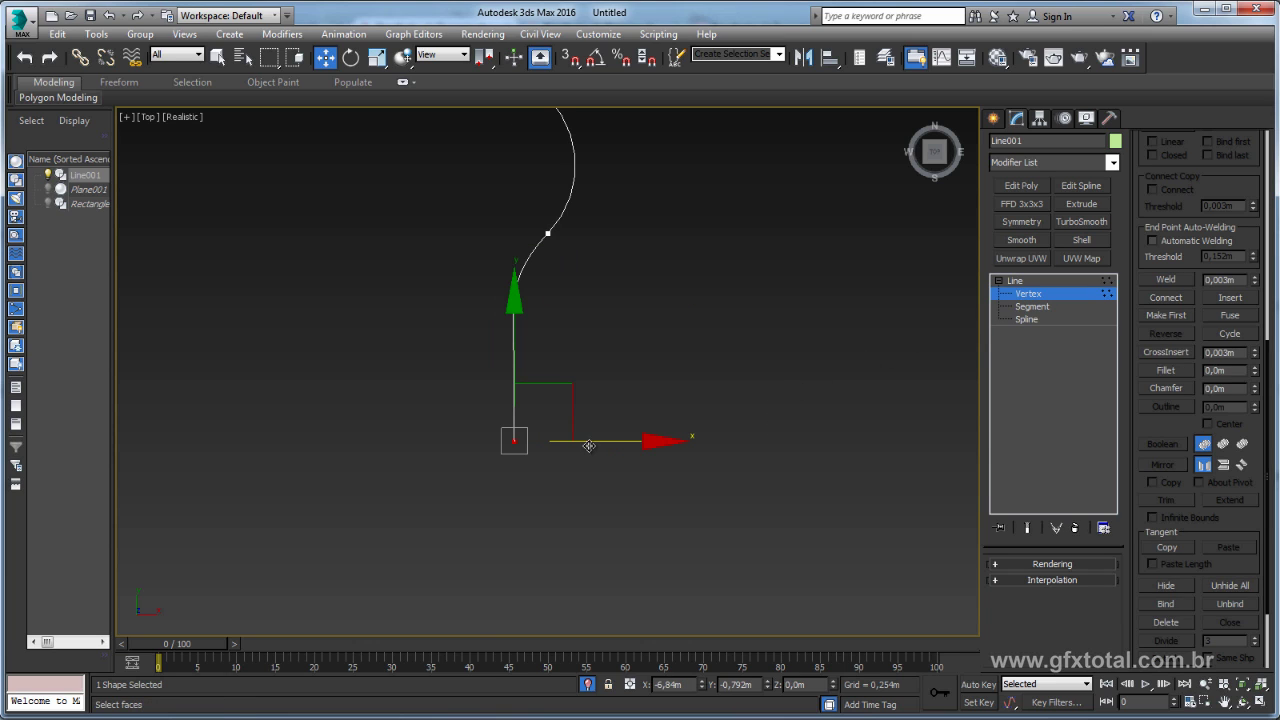
left_click(997, 281)
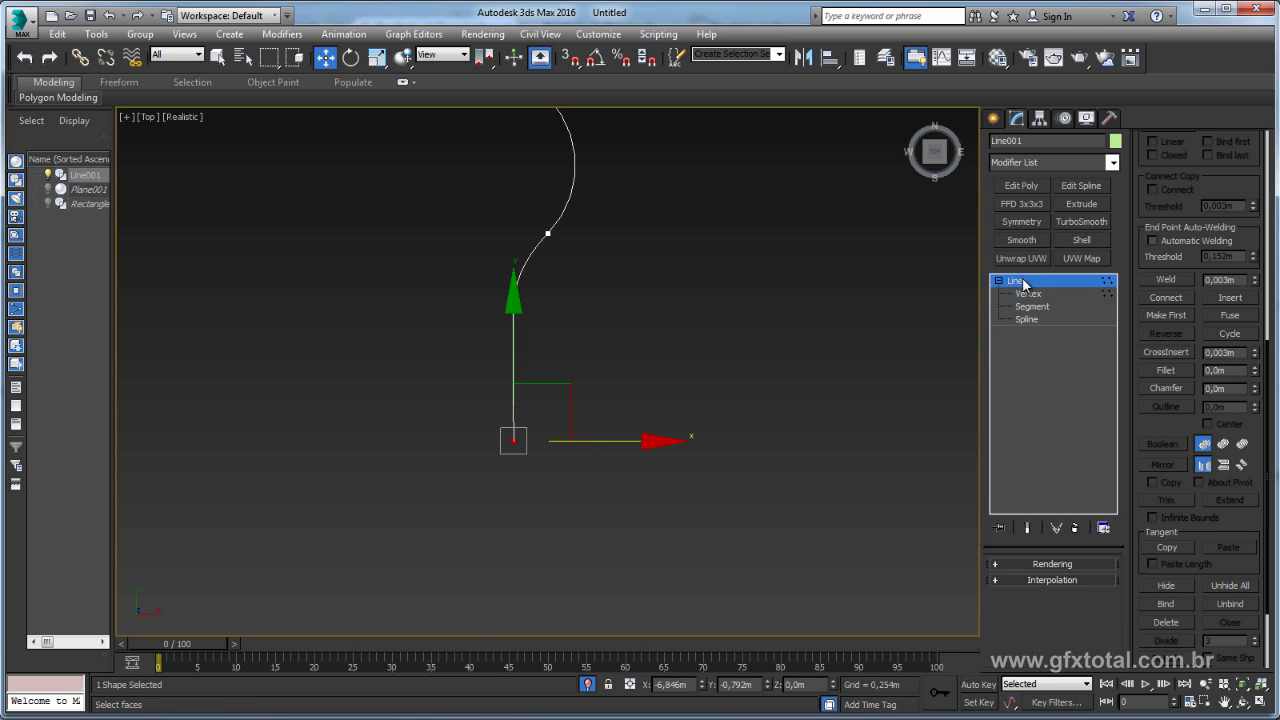
middle_click_drag(505, 413, 702, 318)
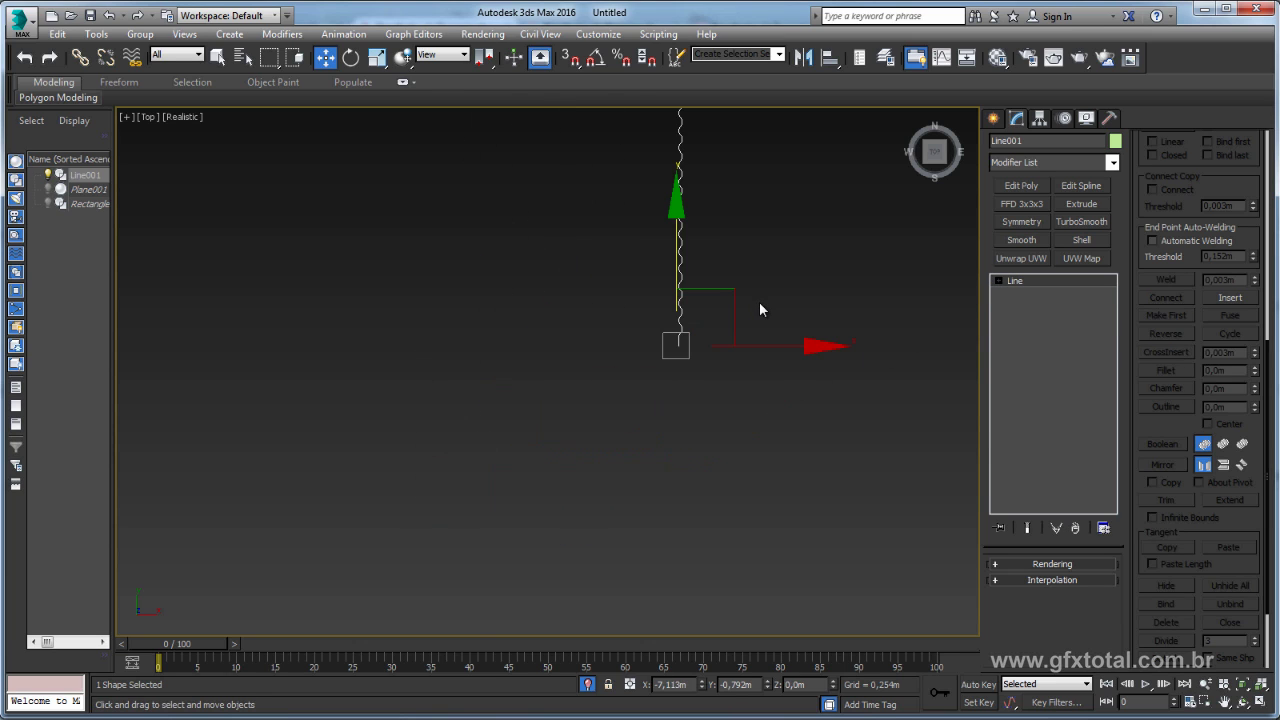
View the wavy line in Perspective from several angles, then enter Spline sub-object level.
key("p")
mouse_move(796, 285)
middle_mouse_down("alt")
mouse_move(725, 402)
mouse_move(760, 418)
mouse_move(789, 313)
mouse_move(820, 323)
mouse_move(727, 397)
mouse_move(606, 444)
middle_mouse_up("alt")
middle_click_drag(527, 364, 323, 212, "alt")
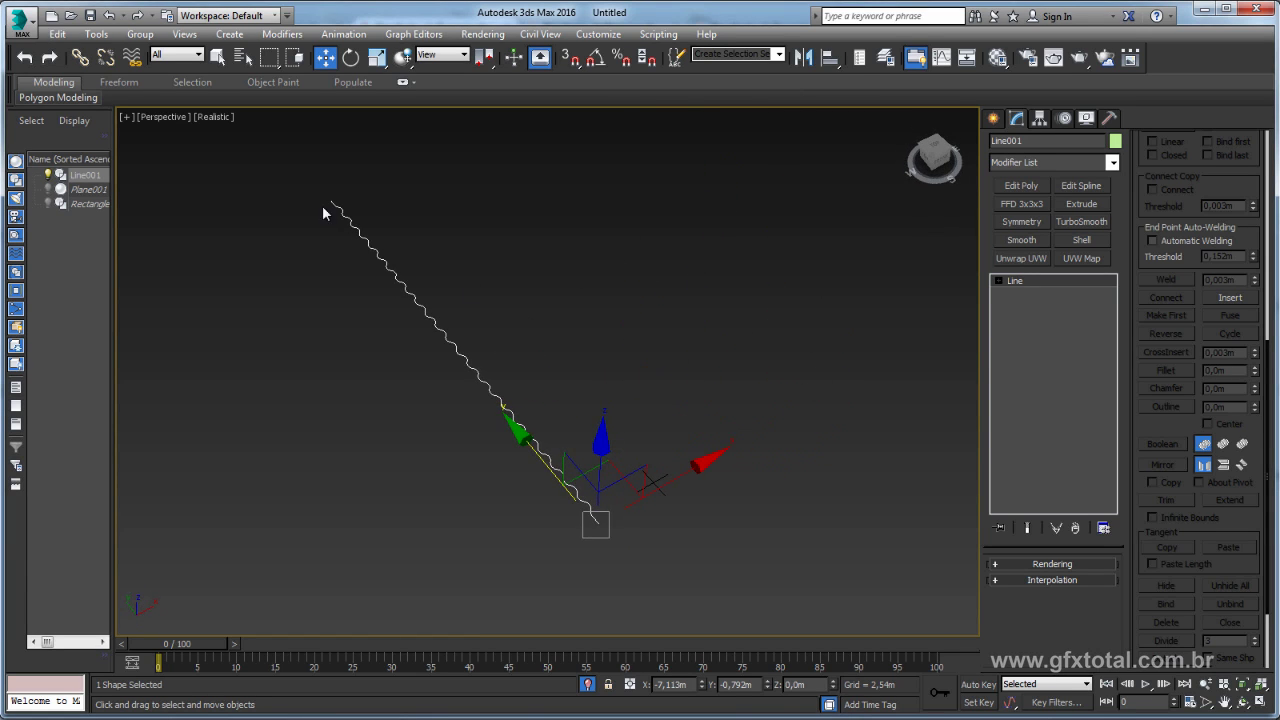
mouse_move(592, 425)
middle_mouse_down("alt")
mouse_move(860, 363)
mouse_move(774, 354)
mouse_move(929, 190)
middle_mouse_up("alt")
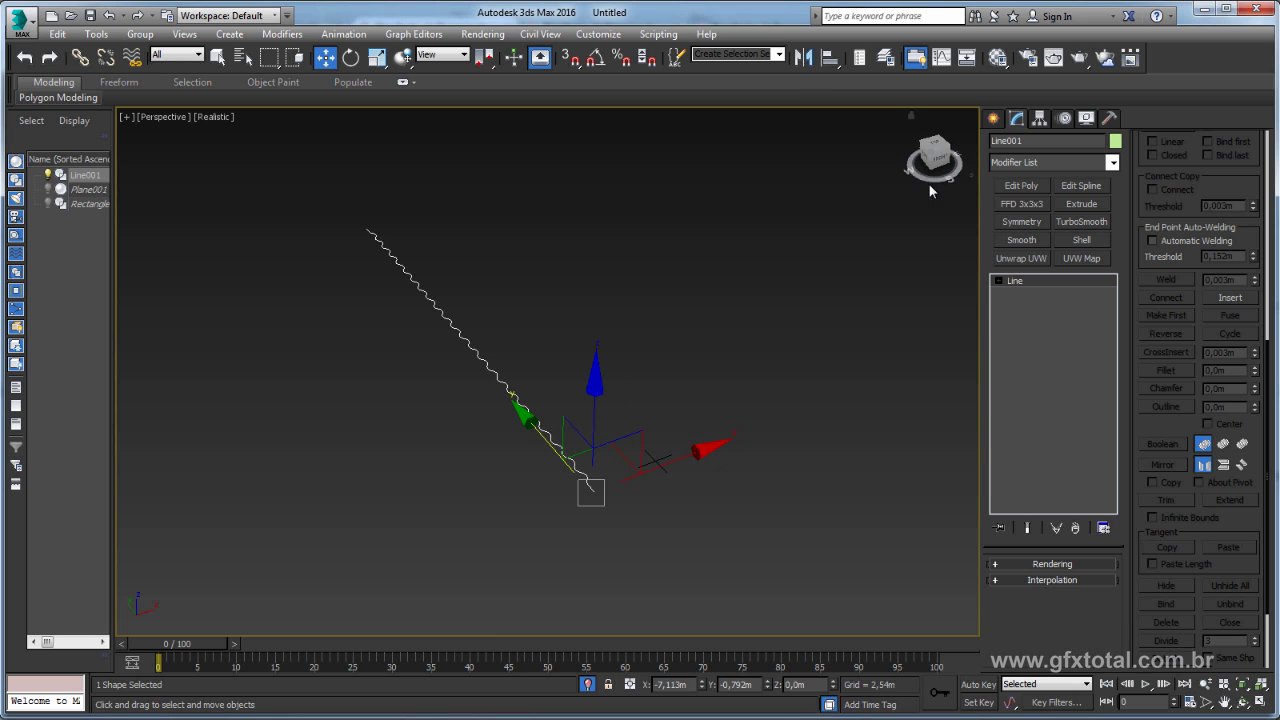
middle_click_drag(555, 306, 939, 229, "alt")
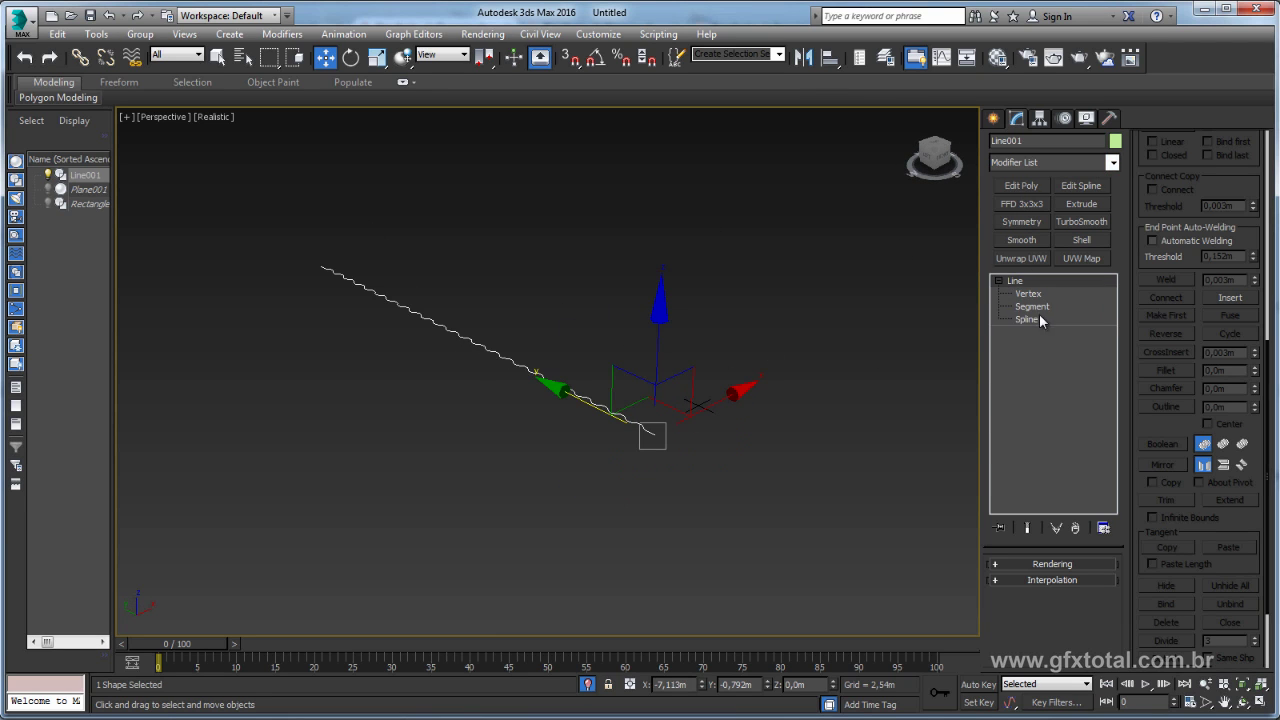
left_click(1039, 318)
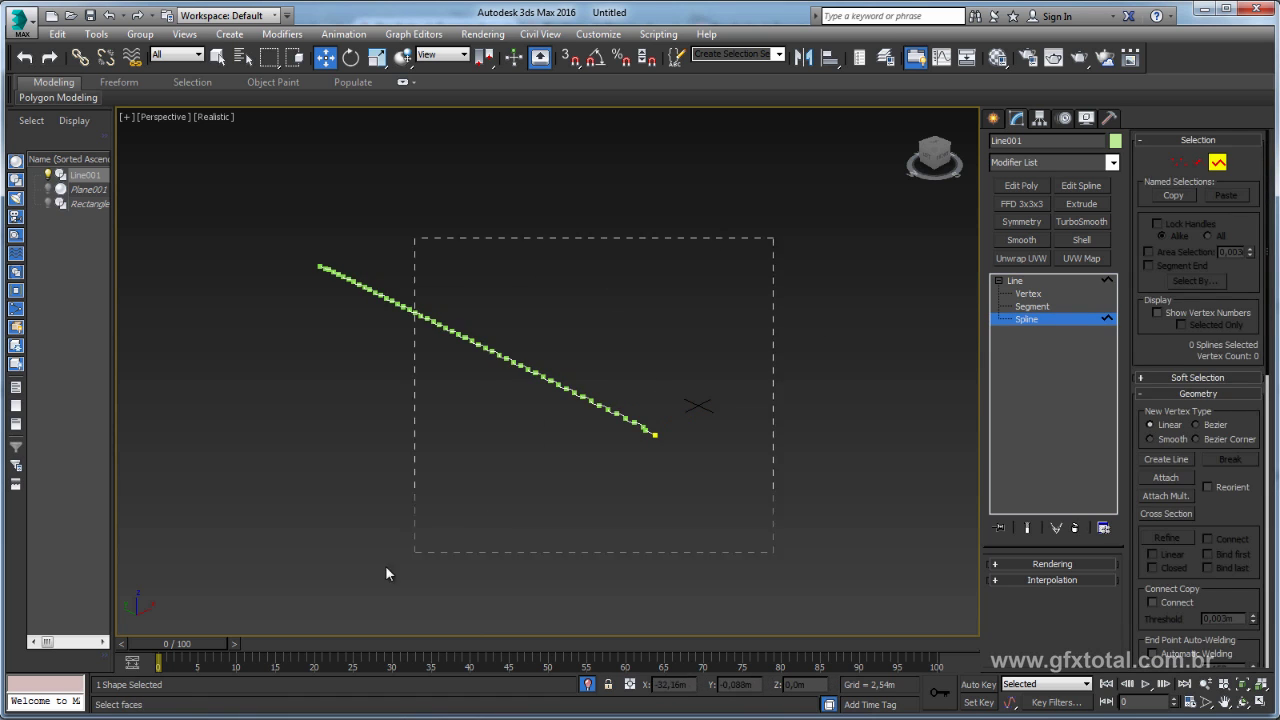
Rotate the wavy spline exactly 90° about X with Angle Snap so it stands upright.
left_click_drag(387, 570, 390, 568)
key("e")
mouse_move(584, 265)
left_mouse_down()
mouse_move(612, 291)
mouse_move(651, 394)
mouse_move(666, 380)
mouse_move(629, 374)
mouse_move(680, 343)
mouse_move(616, 117)
left_mouse_up()
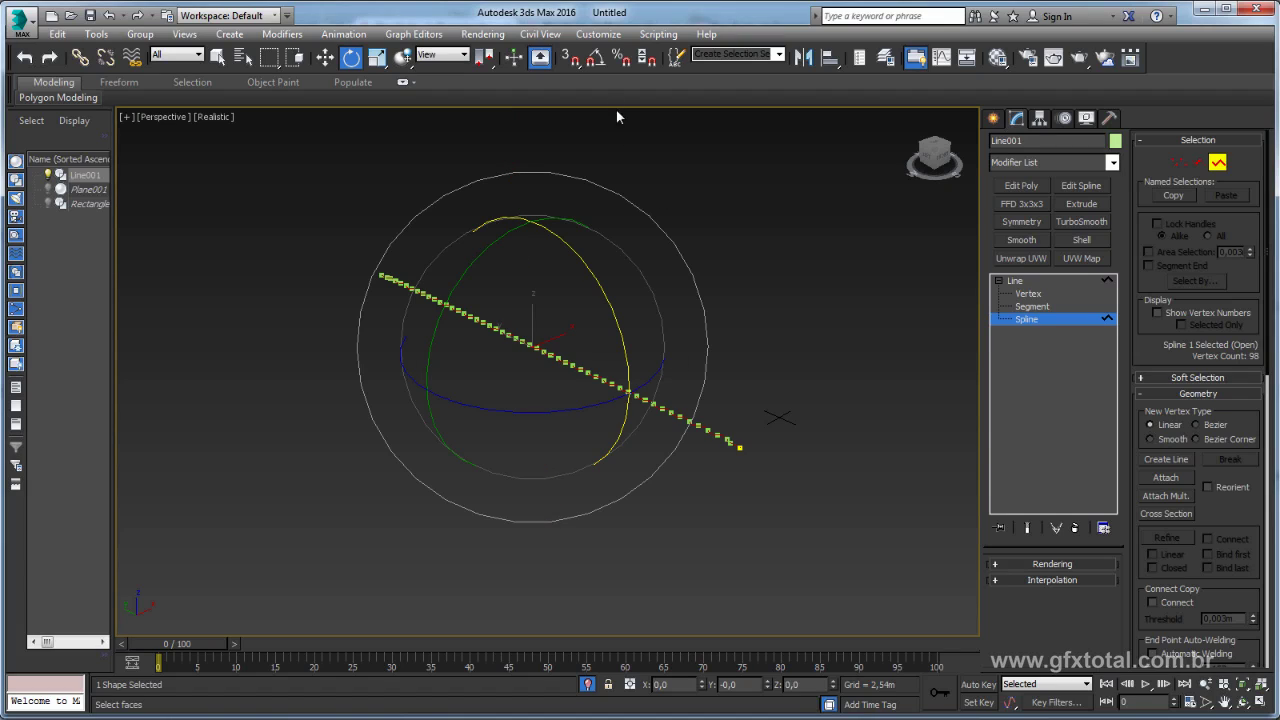
left_click(595, 60)
mouse_move(580, 255)
left_mouse_down()
mouse_move(617, 316)
mouse_move(609, 309)
left_mouse_up()
right_click(609, 309)
left_click_drag(606, 297, 641, 360)
Leave spline sub-object mode and orbit until the upright profile appears vertical.
middle_click_drag(688, 348, 727, 357)
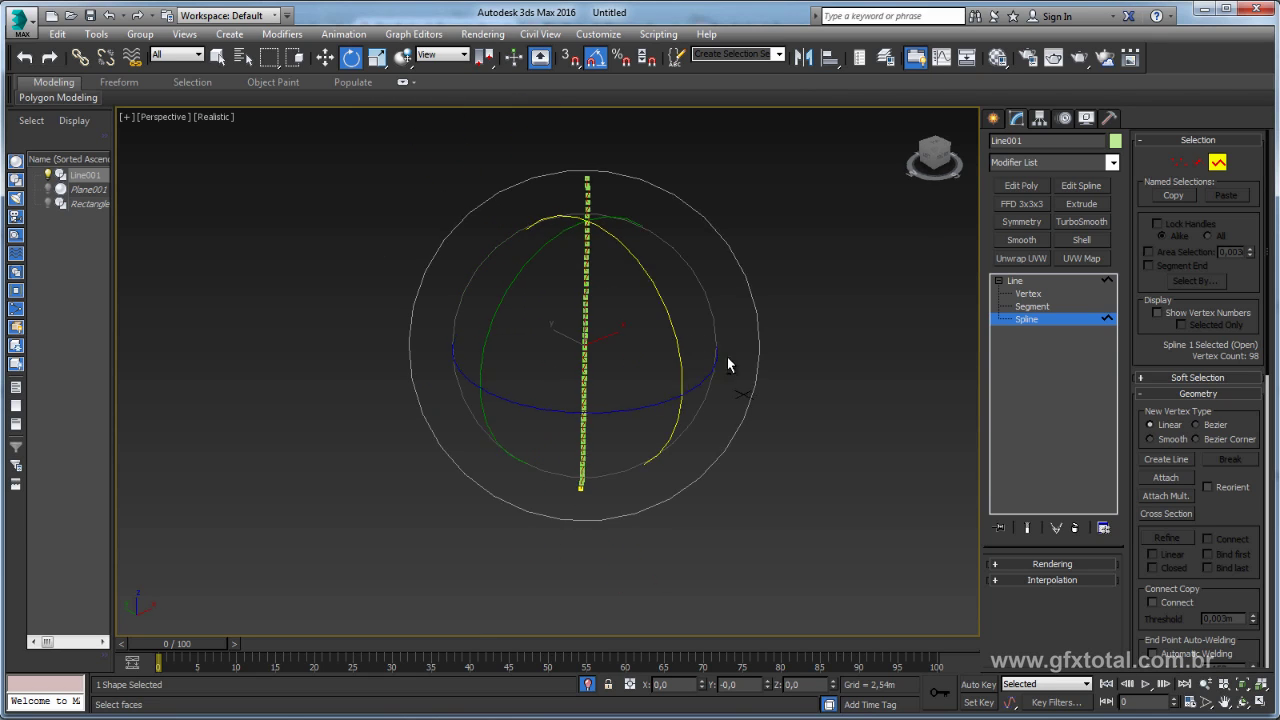
left_click(1014, 280)
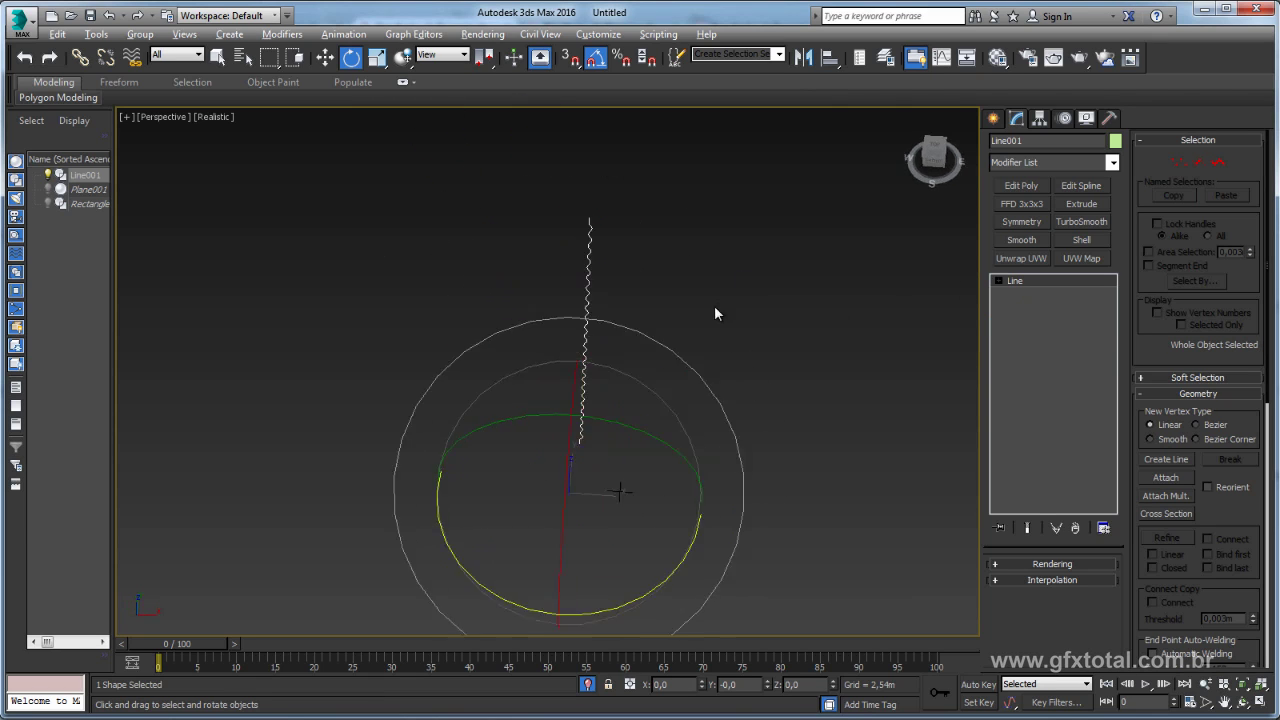
mouse_move(714, 305)
middle_mouse_down("alt")
mouse_move(760, 326)
mouse_move(831, 308)
mouse_move(729, 326)
mouse_move(715, 262)
middle_mouse_up("alt")
middle_click_drag(546, 333, 613, 271, "alt")
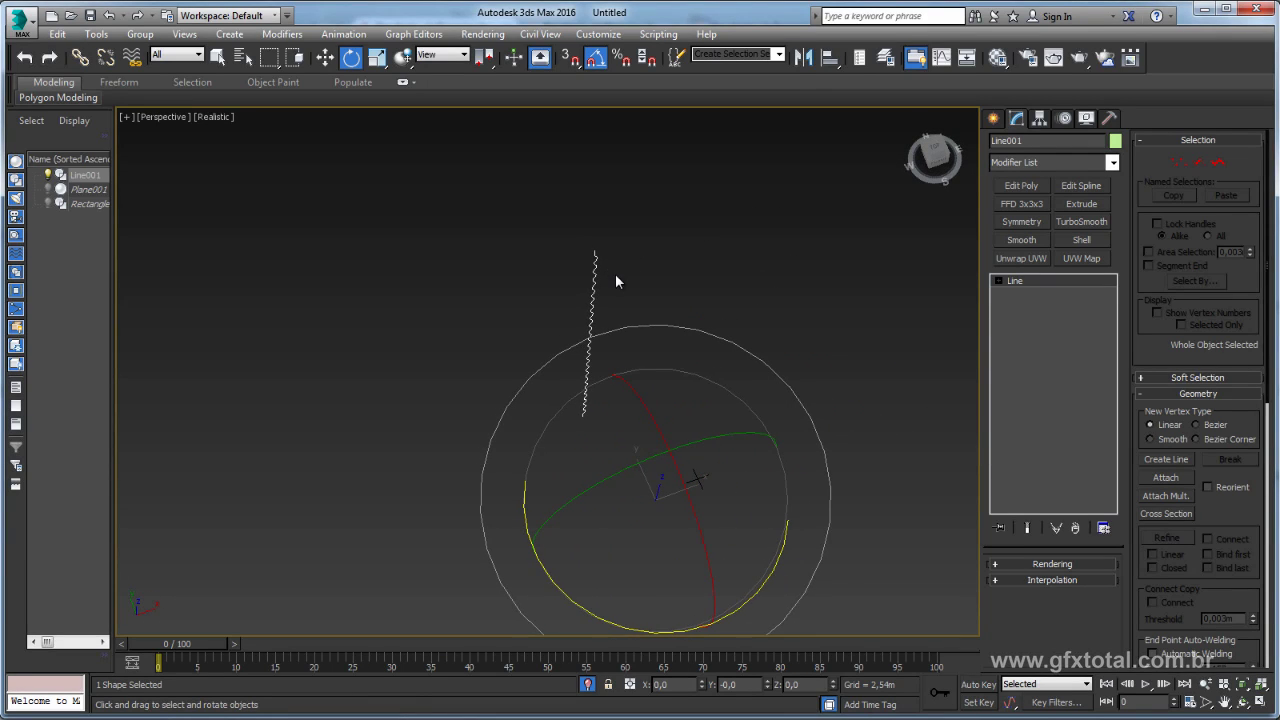
scroll(613, 275, "up", 2)
mouse_move(602, 335)
middle_mouse_down("alt")
mouse_move(651, 386)
mouse_move(729, 377)
mouse_move(726, 343)
mouse_move(706, 340)
middle_mouse_up("alt")
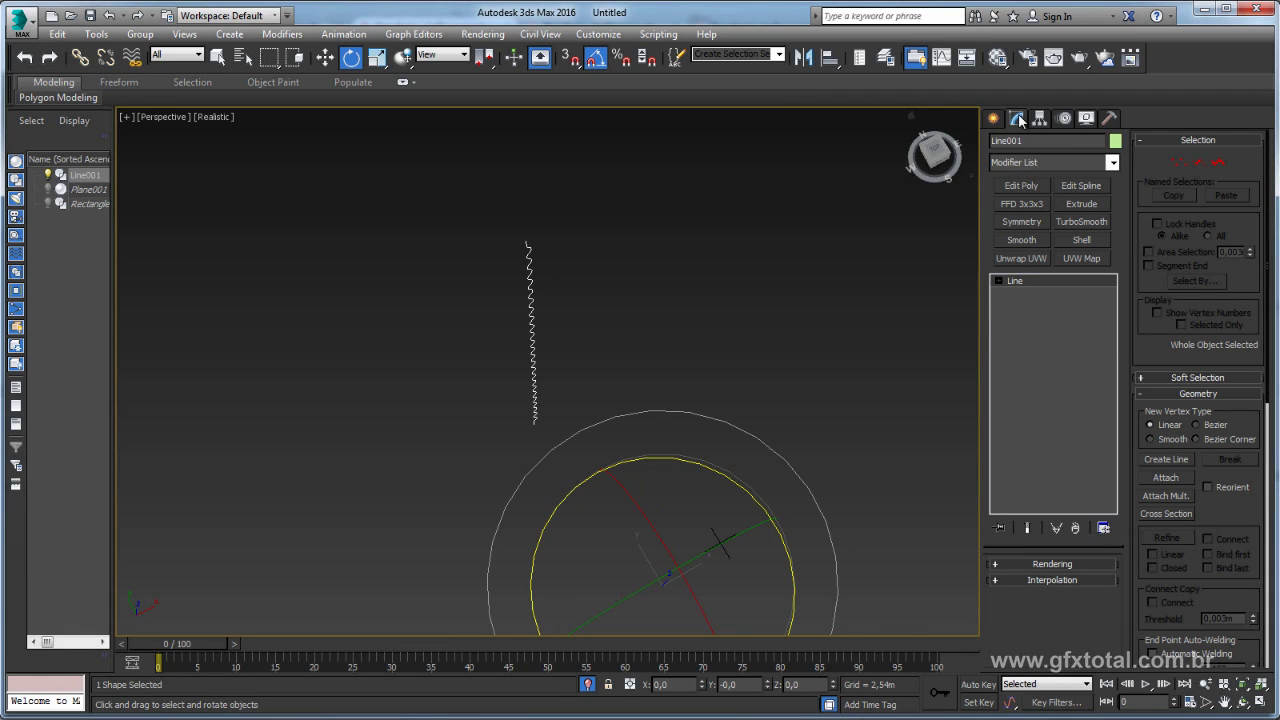
Apply a Lathe modifier to Line001 and show the result in wireframe.
left_click(1112, 166)
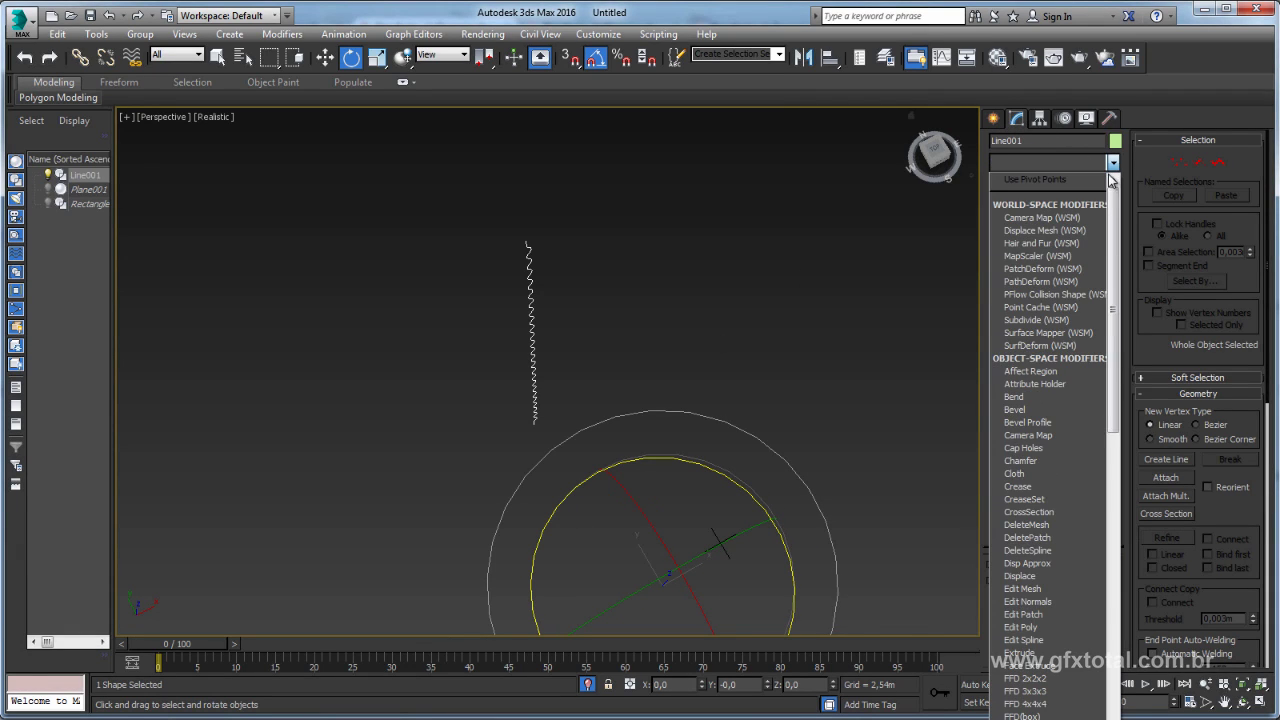
left_click_drag(1114, 212, 1116, 266)
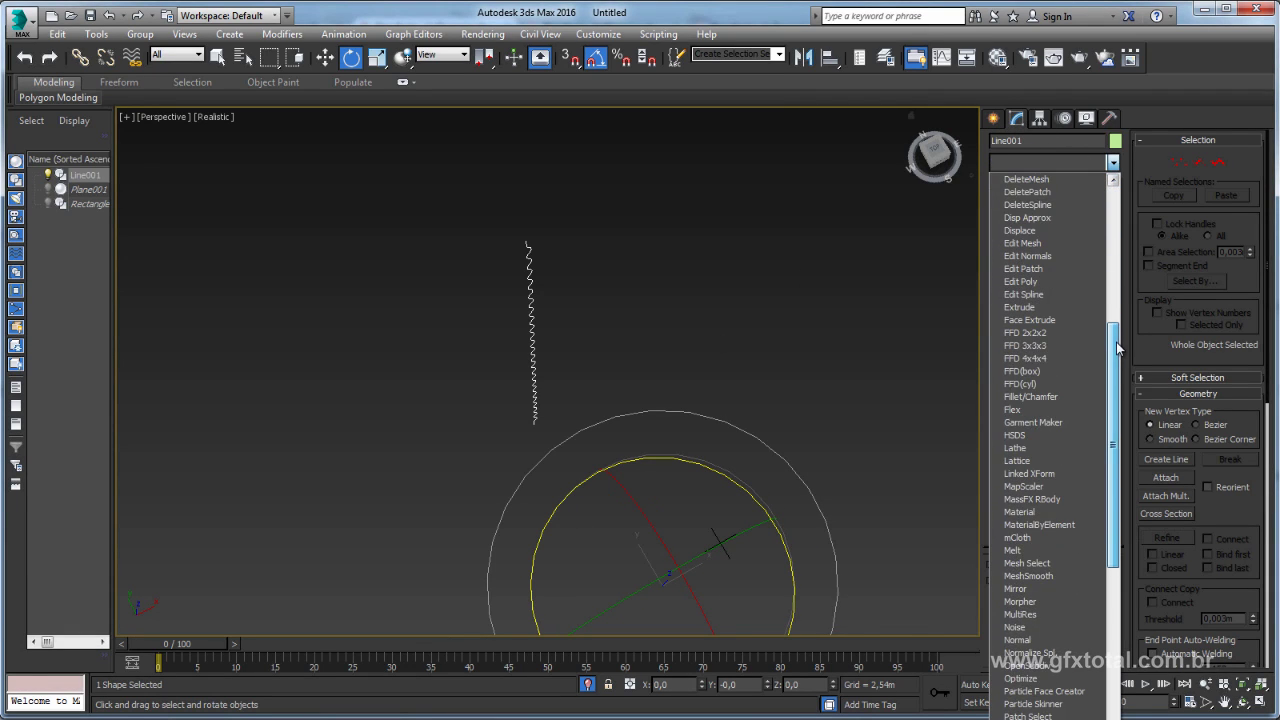
scroll(1050, 430, "down", 2)
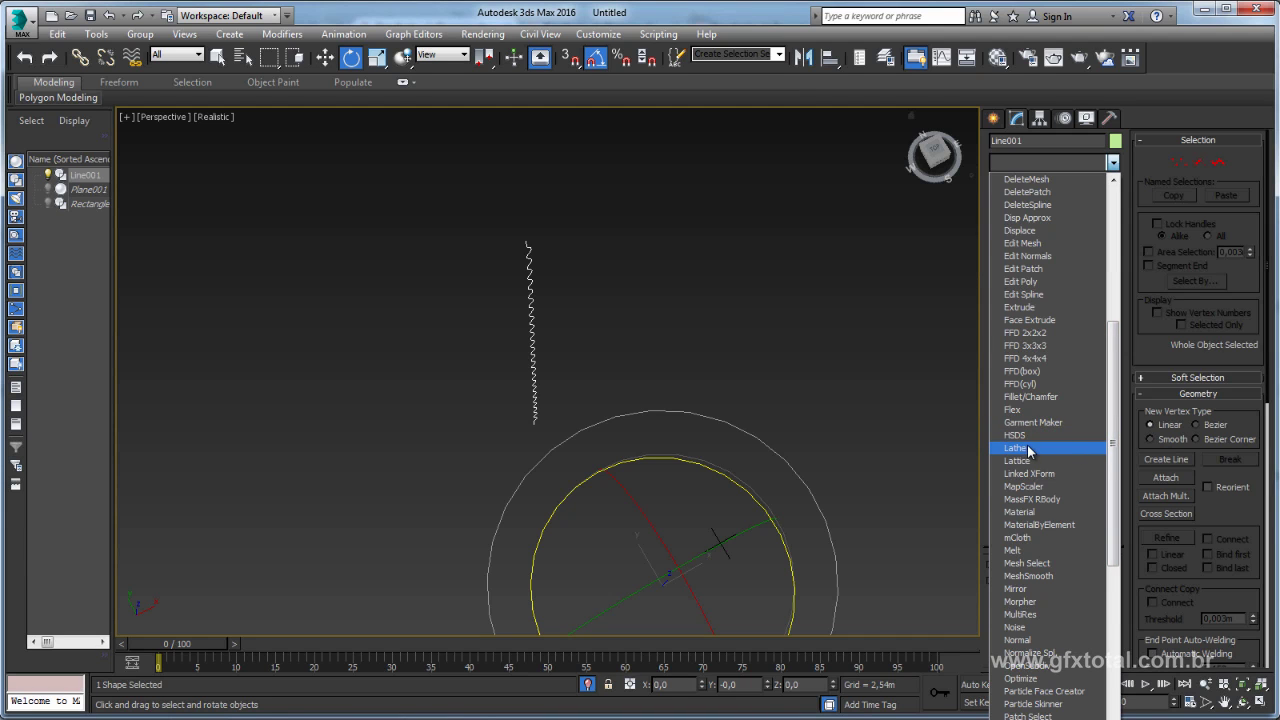
left_click(1028, 452)
mouse_move(708, 434)
middle_mouse_down("alt")
mouse_move(757, 357)
mouse_move(768, 281)
mouse_move(671, 294)
mouse_move(672, 346)
mouse_move(800, 365)
middle_mouse_up("alt")
key("F3")
key("F3")
left_click_drag(1005, 596, 1005, 476)
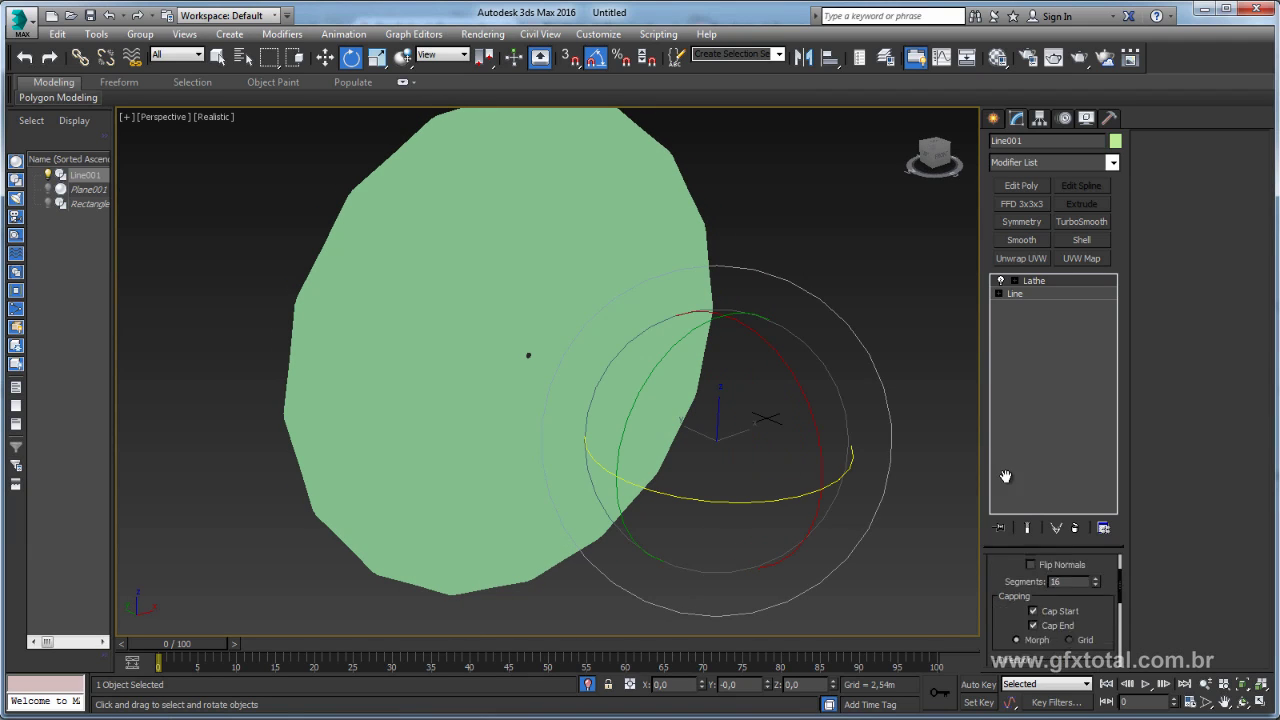
mouse_move(1093, 573)
left_mouse_down()
mouse_move(1106, 564)
mouse_move(1106, 514)
left_mouse_up()
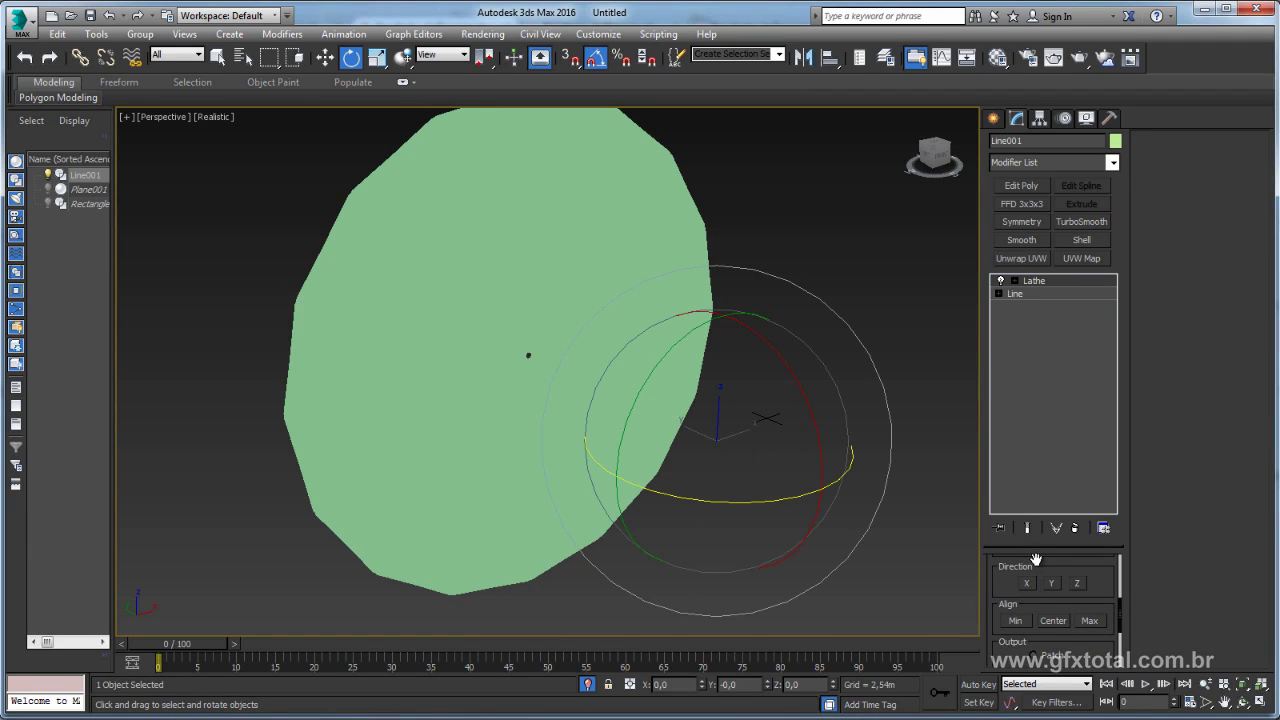
left_click_drag(1037, 548, 1037, 407)
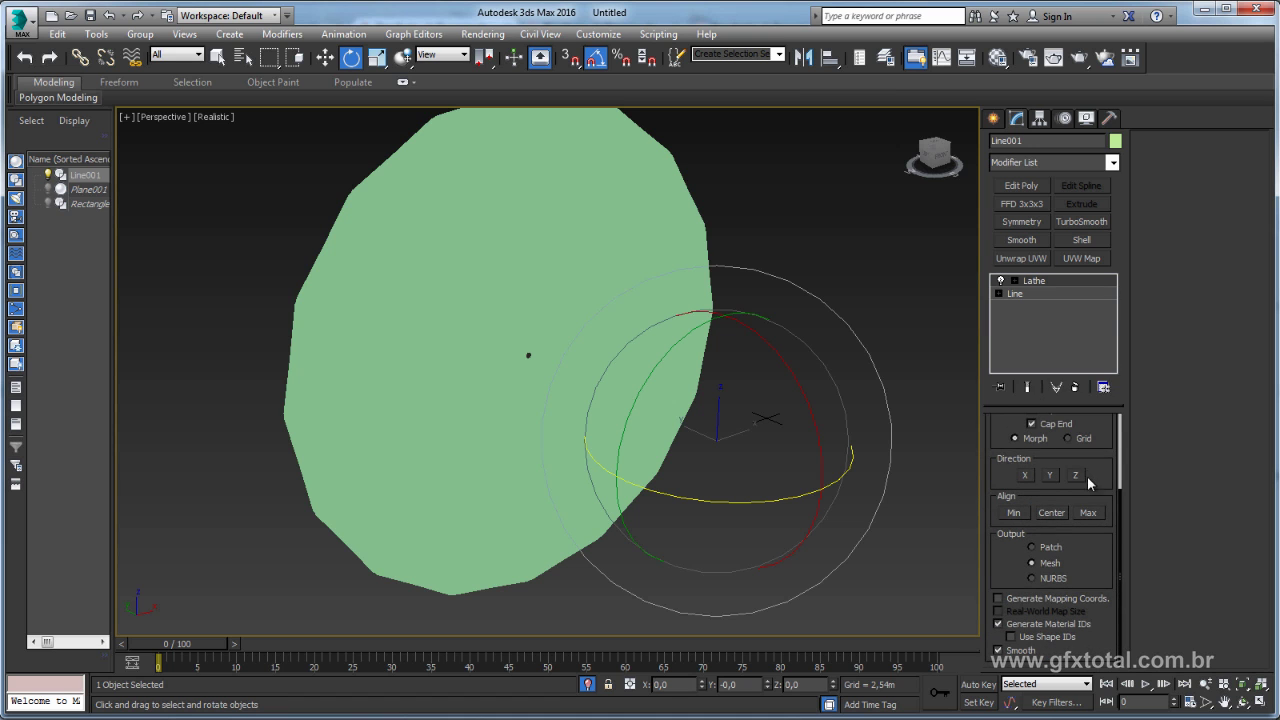
Set the Lathe direction to Z, after trying X and Y, forming a ribbed cylinder.
left_click(1025, 475)
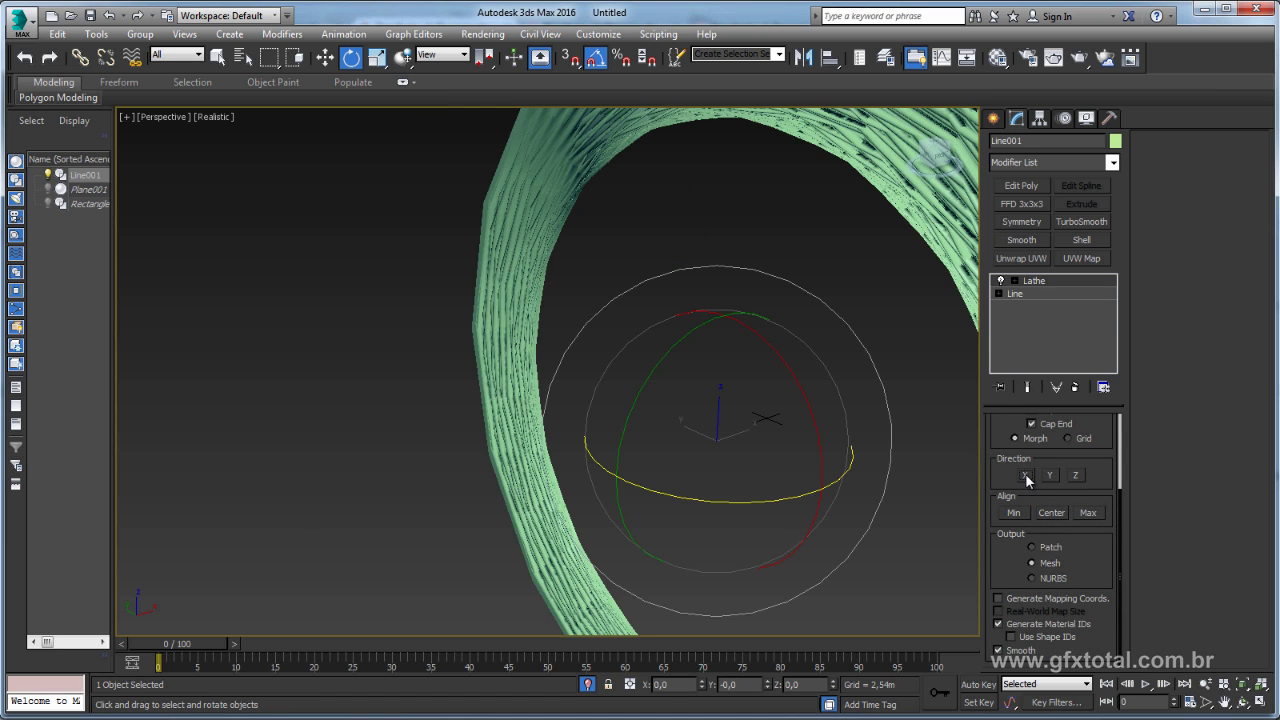
scroll(791, 401, "down", 3)
middle_click_drag(791, 403, 808, 416, "alt")
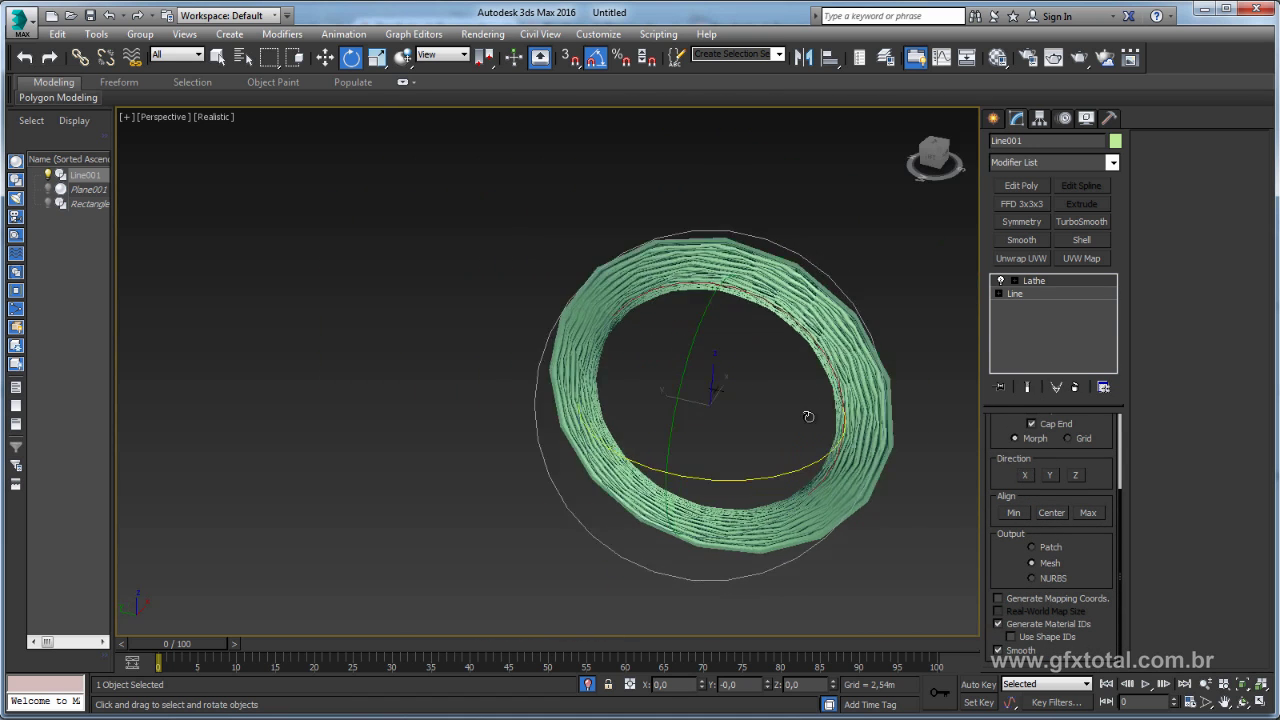
left_click(1049, 475)
left_click(1076, 476)
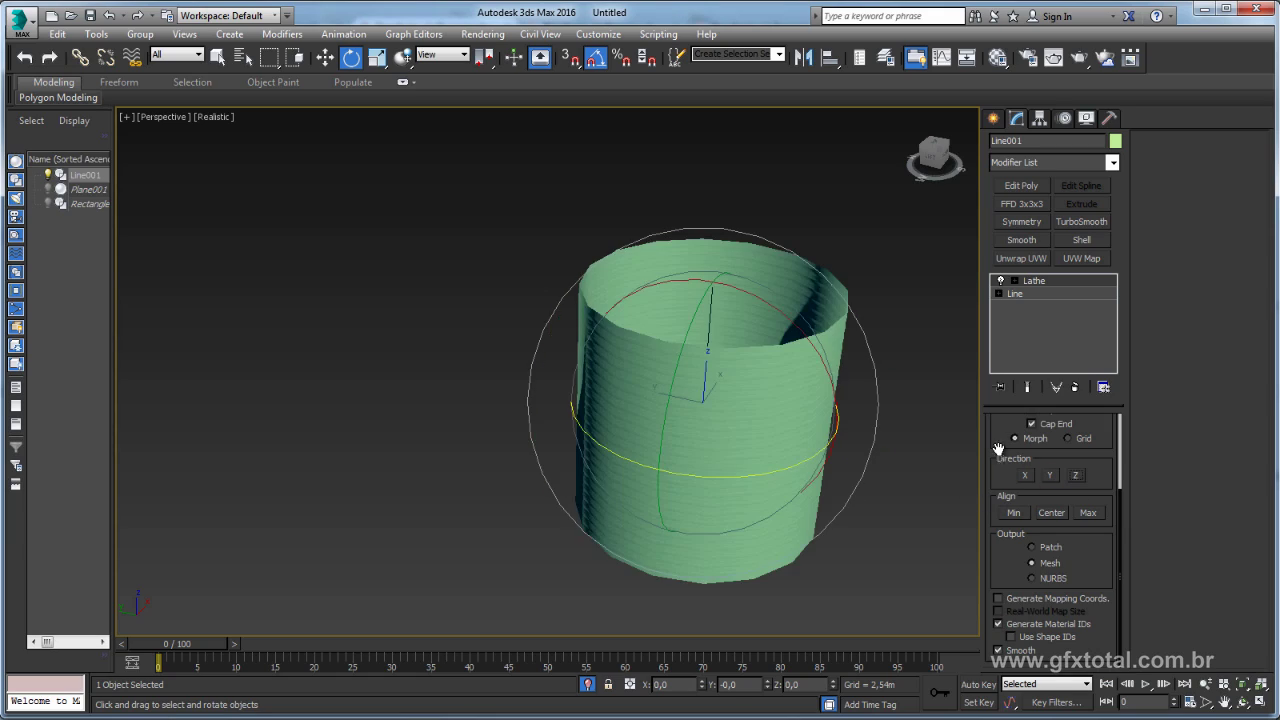
mouse_move(849, 351)
middle_mouse_down("alt")
mouse_move(818, 418)
mouse_move(794, 321)
middle_mouse_up("alt")
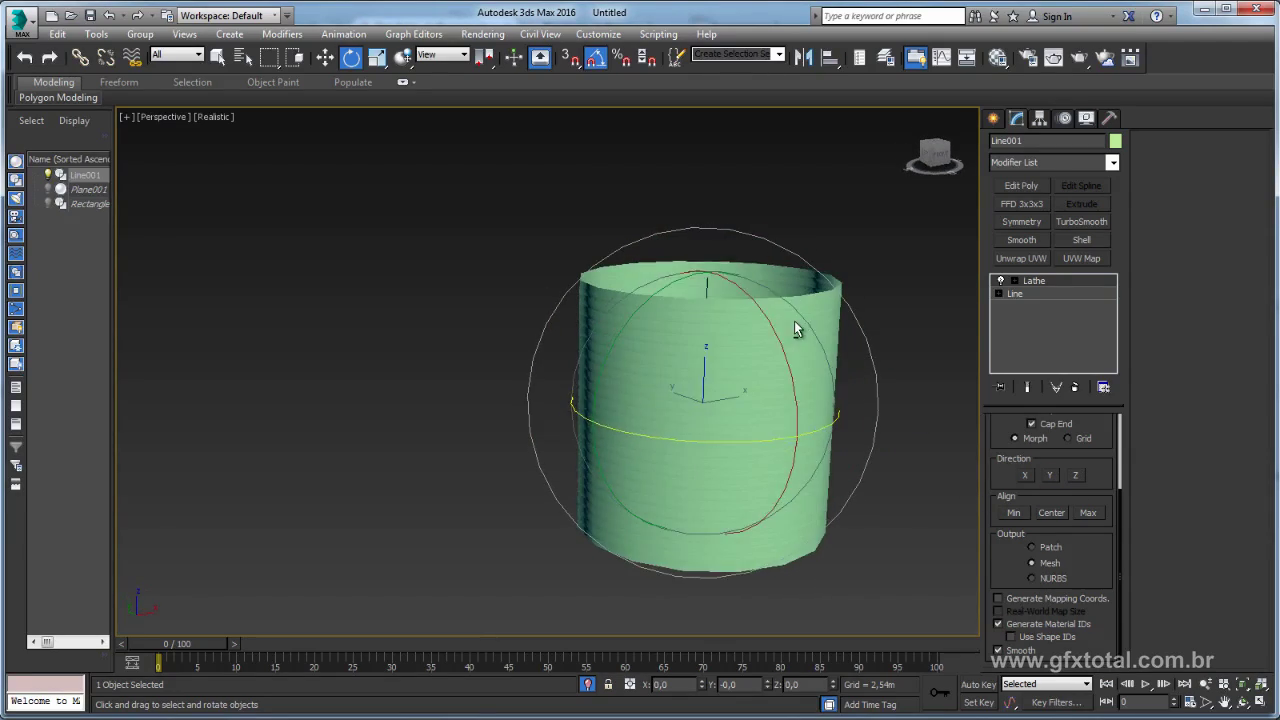
scroll(700, 384, "up", 2)
key("F3")
mouse_move(700, 384)
middle_mouse_down("alt")
mouse_move(724, 347)
mouse_move(786, 357)
mouse_move(806, 303)
mouse_move(757, 294)
mouse_move(720, 377)
mouse_move(735, 438)
middle_mouse_up("alt")
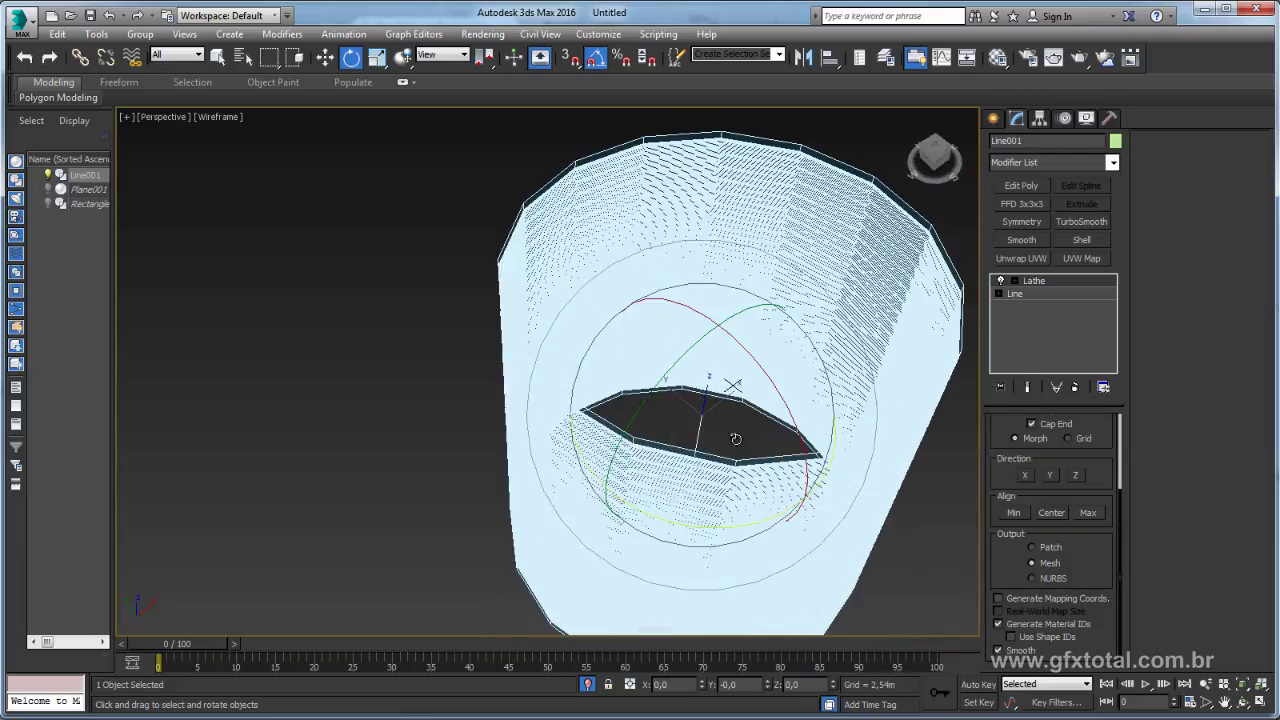
Switch off the Lathe modifier and edit Line001 at Spline sub-object level from a side view.
left_click(1002, 281)
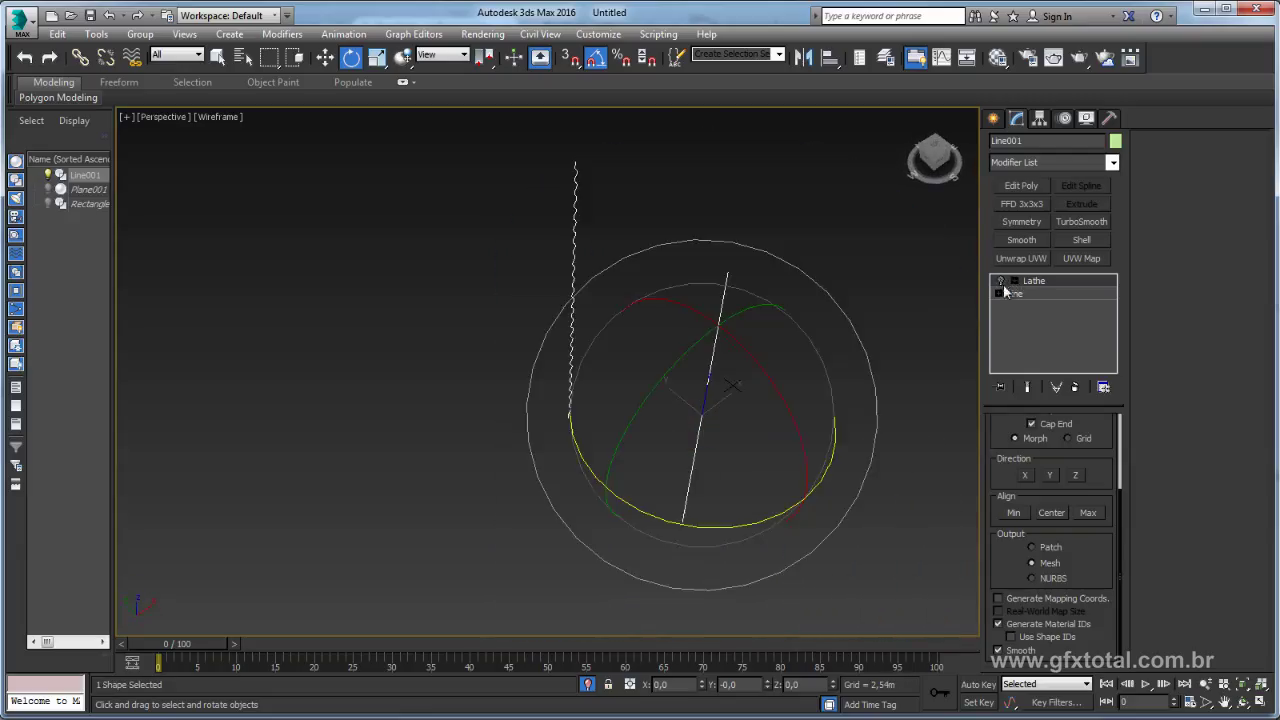
left_click(1025, 331)
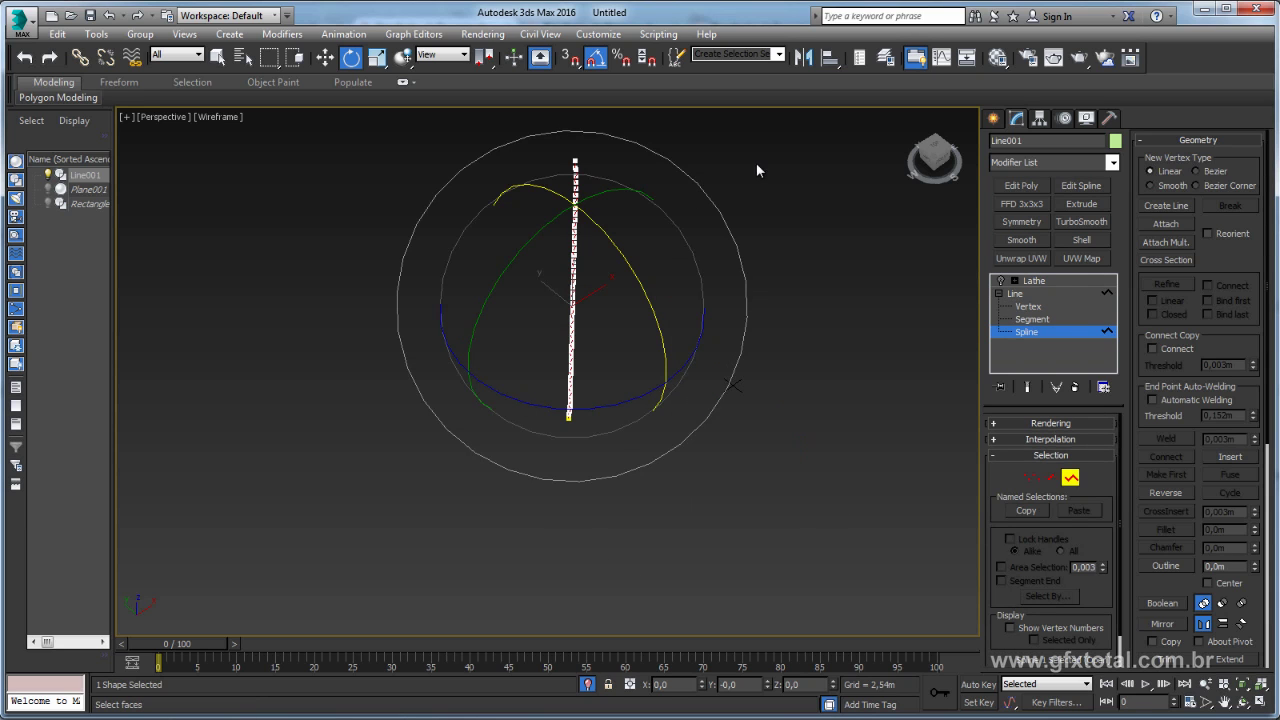
mouse_move(629, 234)
middle_mouse_down("alt")
mouse_move(600, 300)
mouse_move(560, 330)
mouse_move(568, 523)
middle_mouse_up("alt")
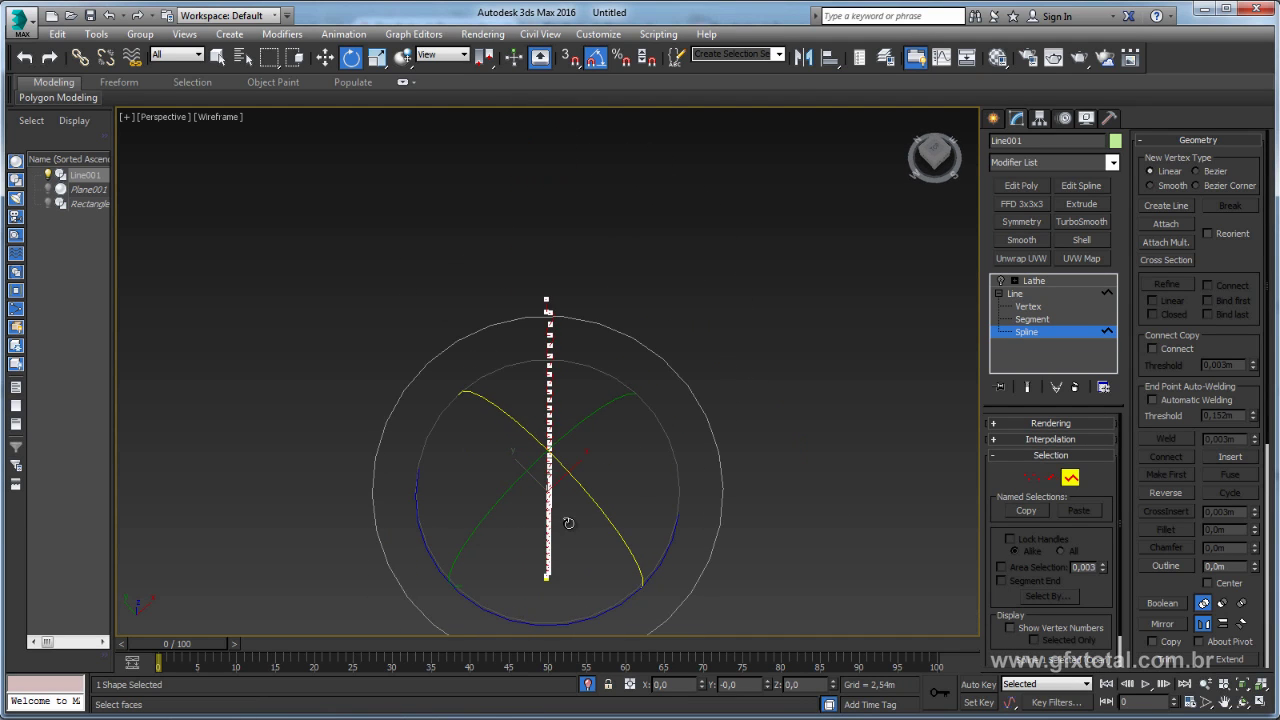
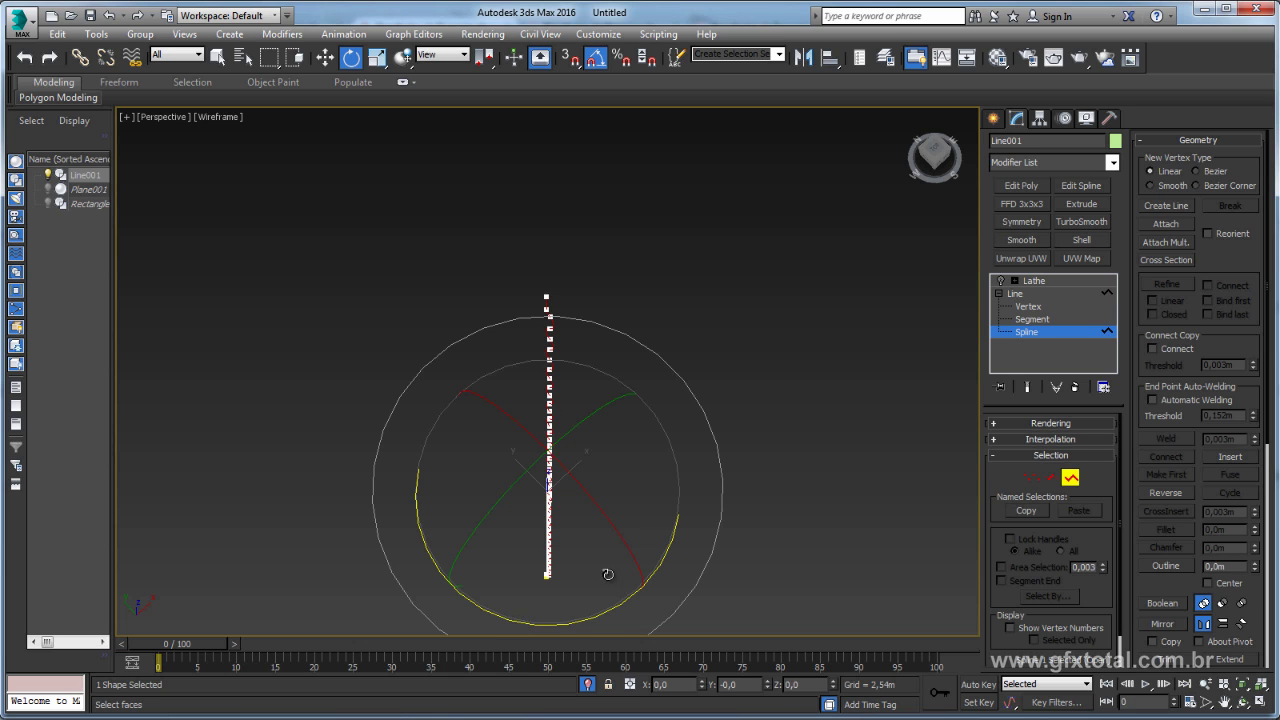
Re-enable the Lathe modifier on the wavy profile and view the ribbed body in Realistic shading.
left_click(1015, 293)
left_click(998, 293)
left_click(1035, 284)
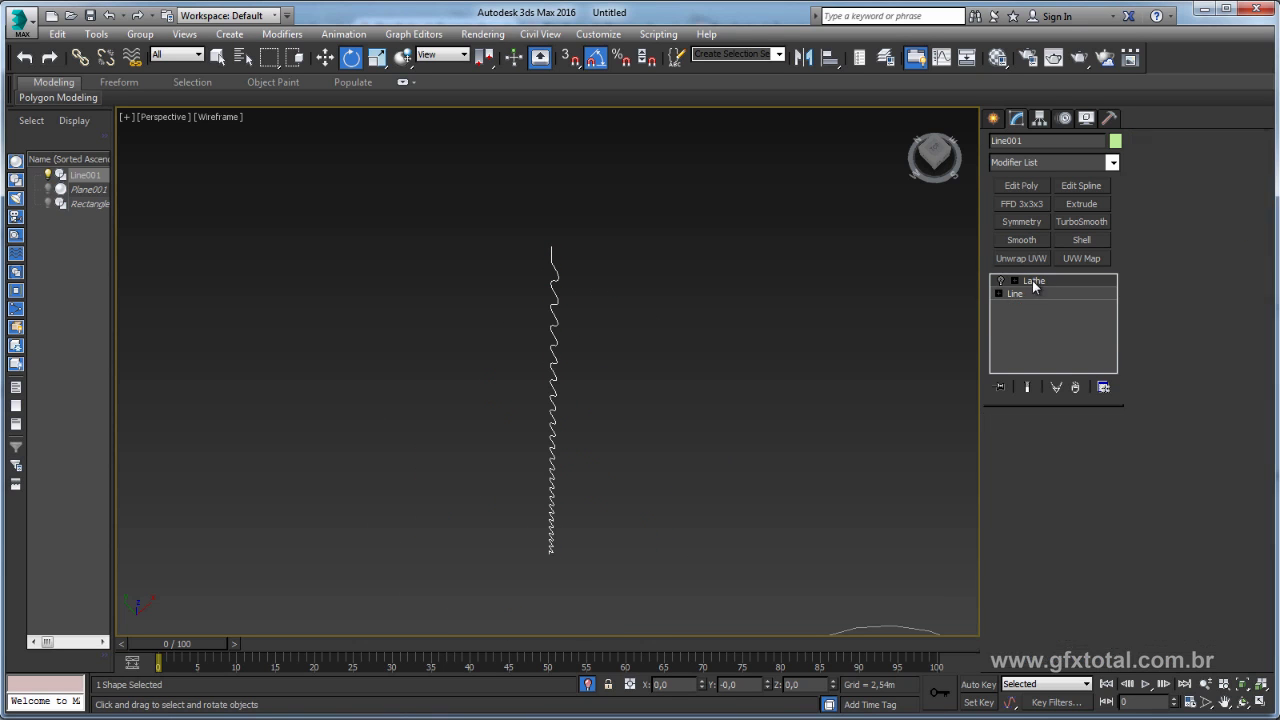
left_click(1001, 279)
mouse_move(766, 343)
middle_mouse_down("alt")
mouse_move(760, 380)
mouse_move(814, 380)
mouse_move(851, 400)
mouse_move(849, 346)
mouse_move(871, 331)
middle_mouse_up("alt")
key("F3")
Orbit around the lathed cylinder to inspect its top and bottom openings.
middle_click_drag(737, 509, 801, 460)
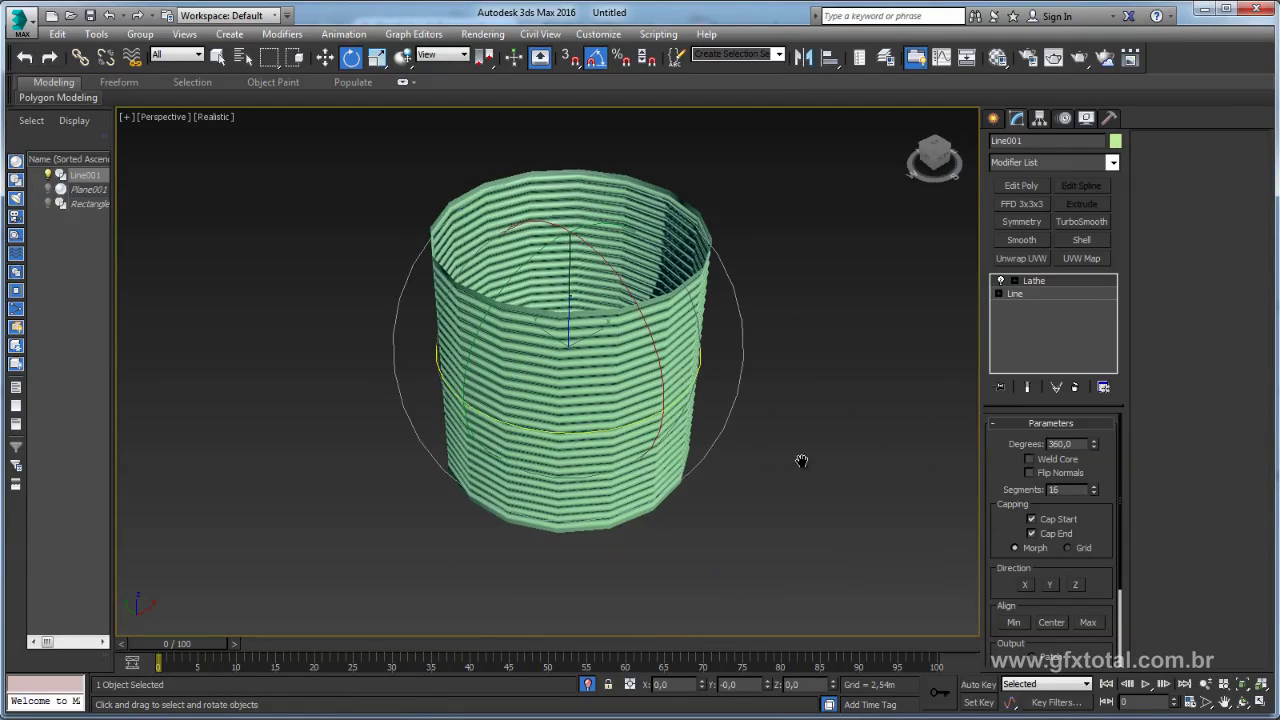
scroll(801, 460, "up", 4)
left_click(798, 295)
mouse_move(798, 295)
middle_mouse_down("alt")
mouse_move(766, 199)
mouse_move(831, 222)
mouse_move(808, 300)
middle_mouse_up("alt")
scroll(808, 300, "down", 3)
left_click(660, 453)
mouse_move(660, 453)
middle_mouse_down("alt")
mouse_move(753, 395)
mouse_move(720, 334)
middle_mouse_up("alt")
scroll(753, 395, "up", 4)
scroll(737, 394, "down", 2)
scroll(789, 422, "down", 2)
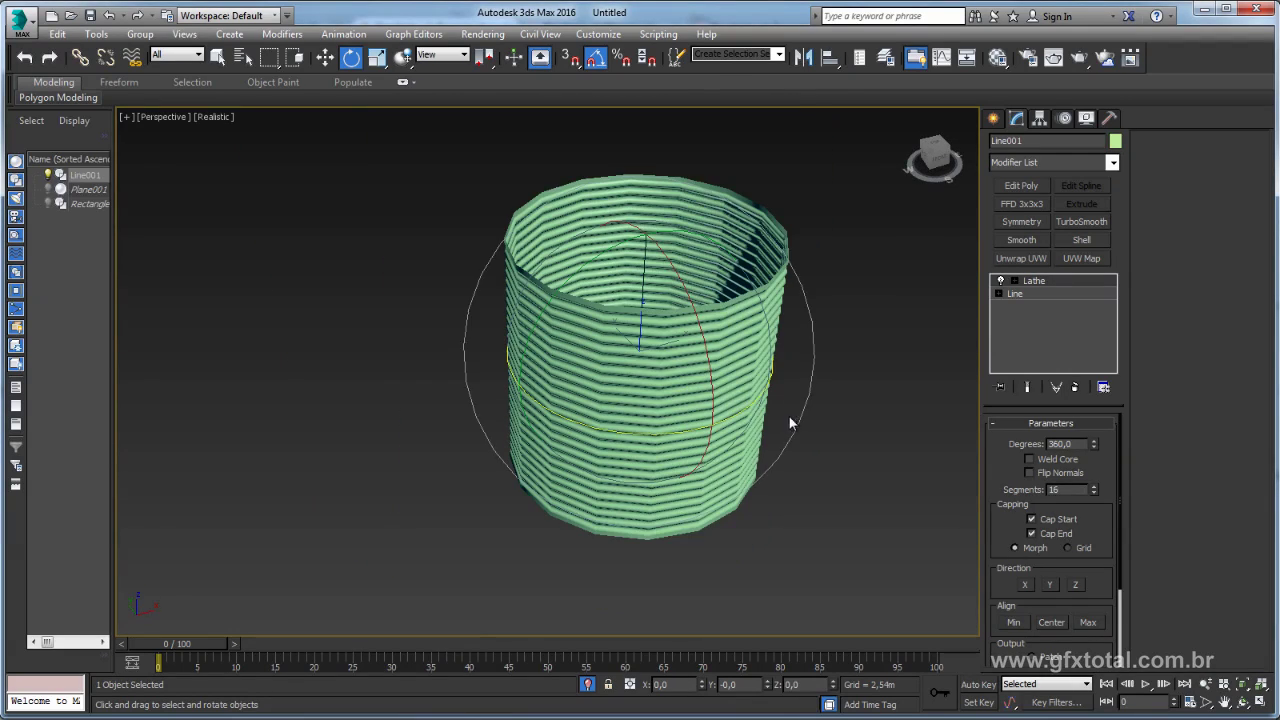
middle_click_drag(789, 416, 778, 404, "alt")
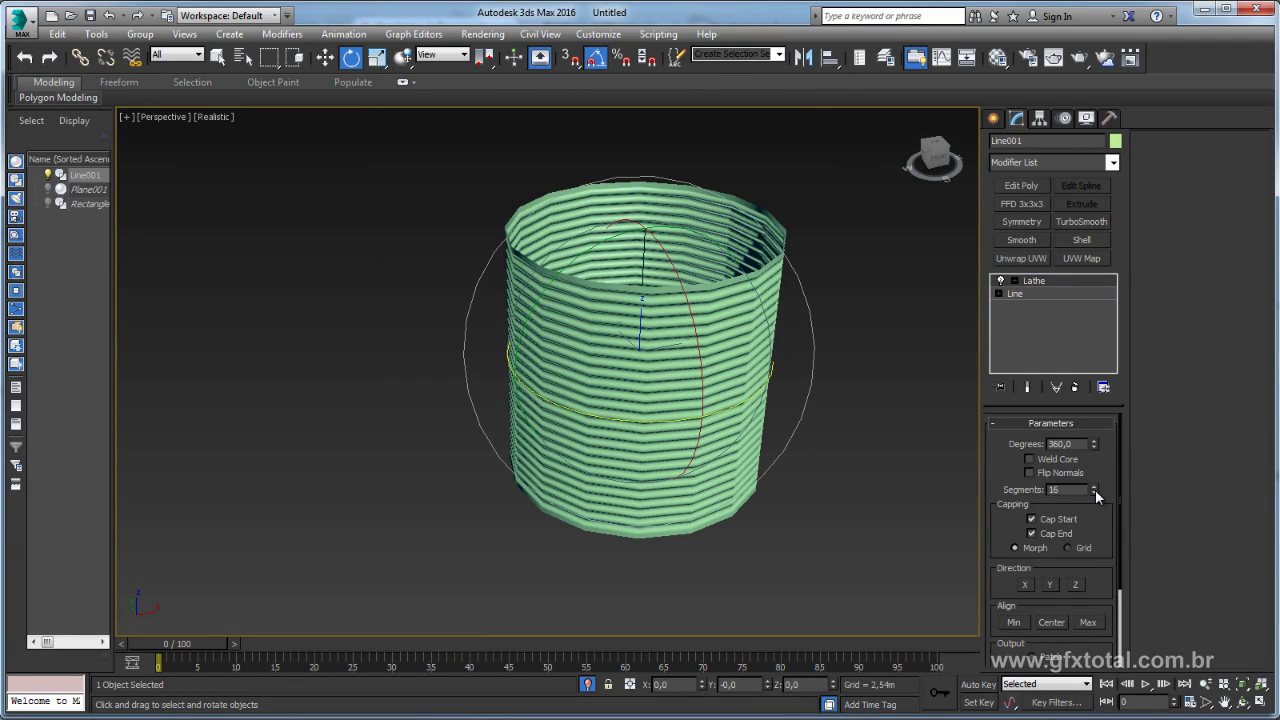
Test Lathe segment counts in wireframe, settle on 81, and return to Realistic shading.
left_click_drag(1095, 489, 1094, 456)
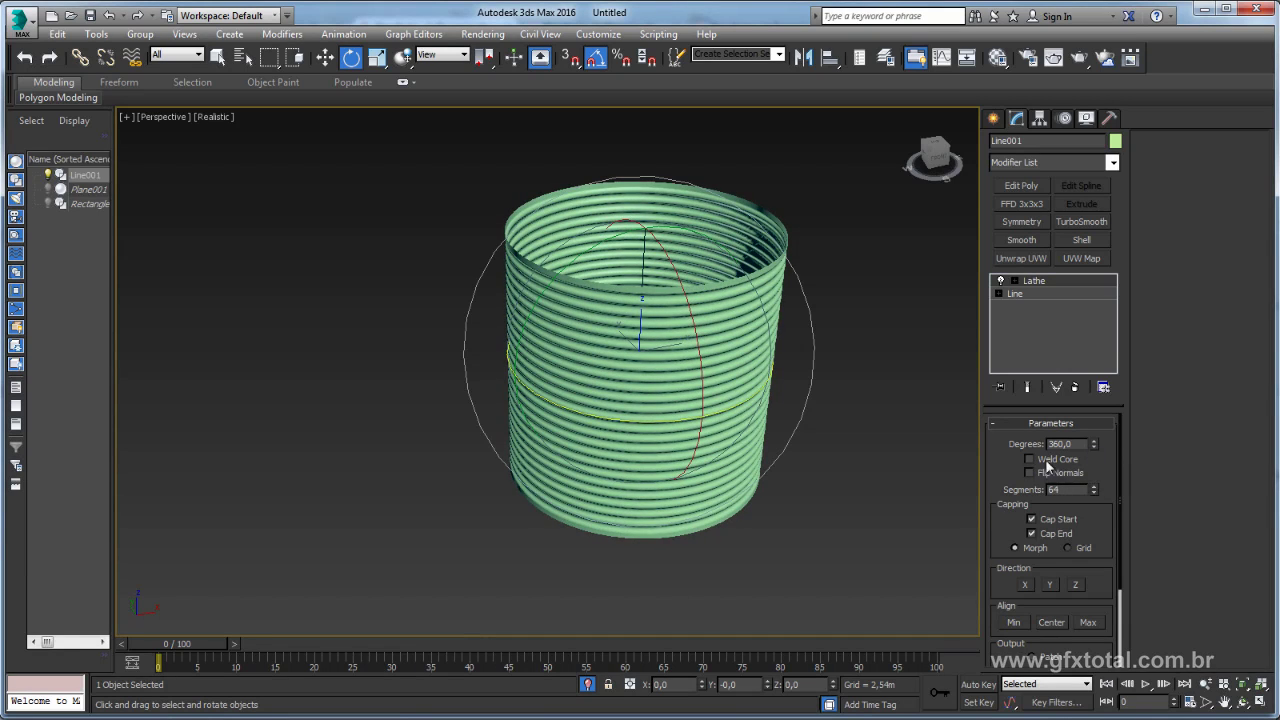
key("F3")
left_click_drag(1095, 493, 1096, 535)
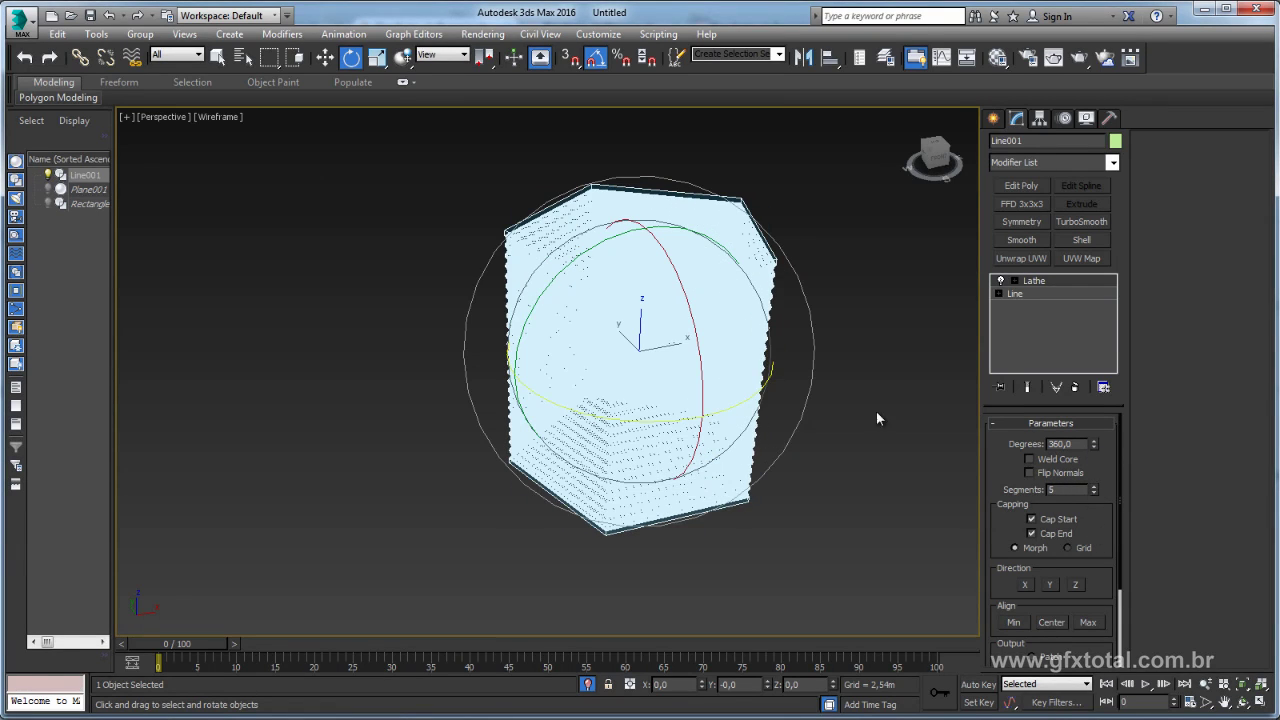
middle_click_drag(876, 418, 794, 434, "alt")
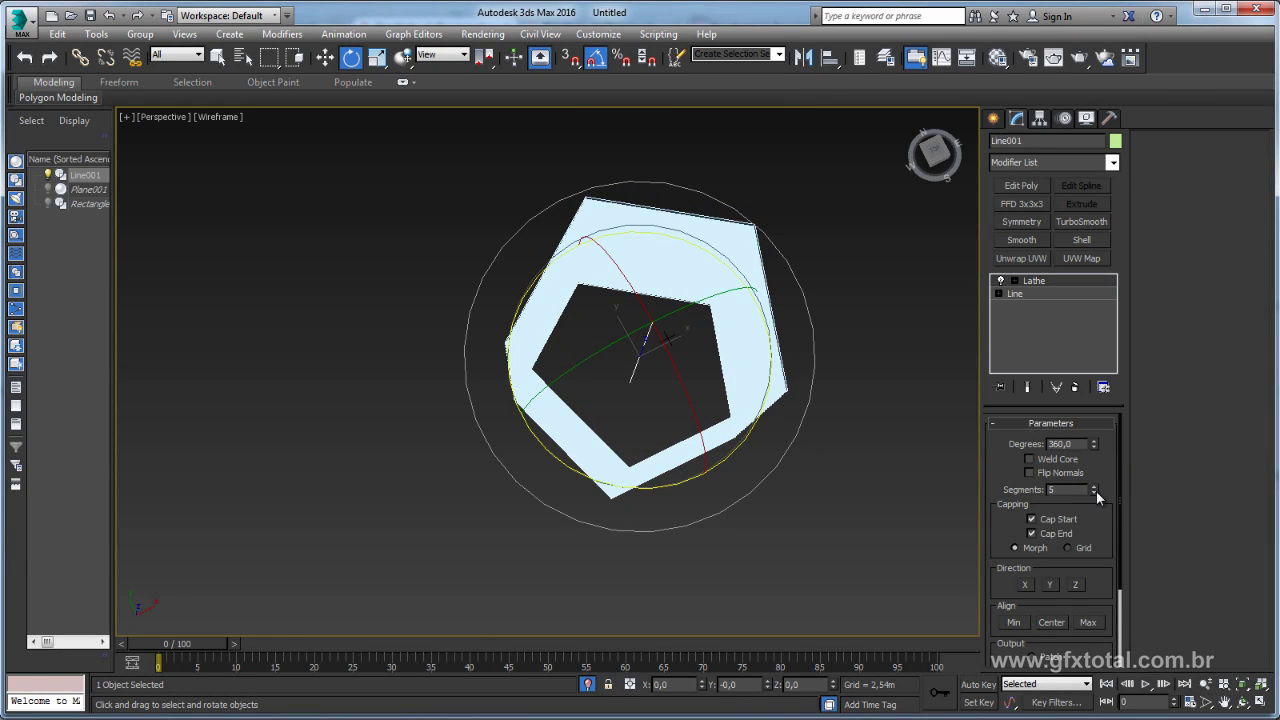
left_click_drag(1096, 491, 1087, 422)
mouse_move(805, 393)
middle_mouse_down("alt")
mouse_move(829, 311)
mouse_move(906, 349)
mouse_move(761, 408)
middle_mouse_up("alt")
key("F3")
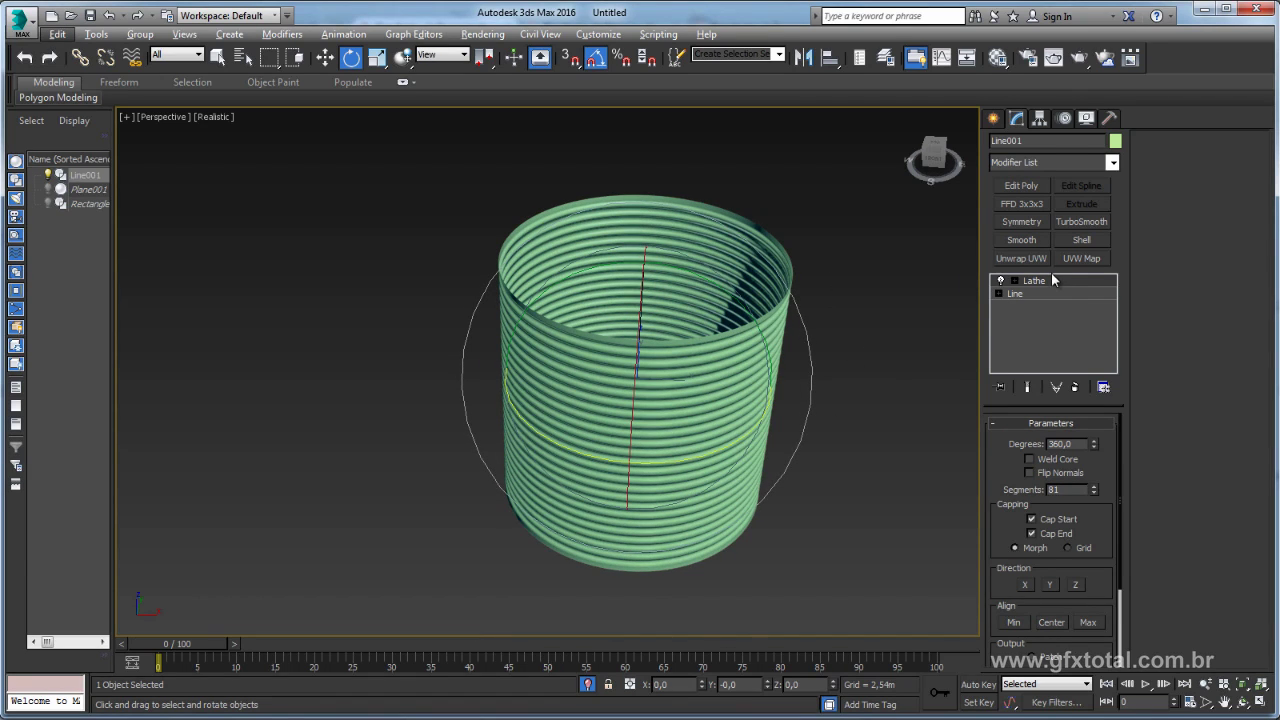
Move the whole ribbed can body to the left along X.
left_click(1035, 282)
mouse_move(840, 398)
middle_mouse_down("alt")
mouse_move(868, 414)
mouse_move(783, 440)
mouse_move(797, 464)
middle_mouse_up("alt")
scroll(797, 464, "down", 3)
key("w")
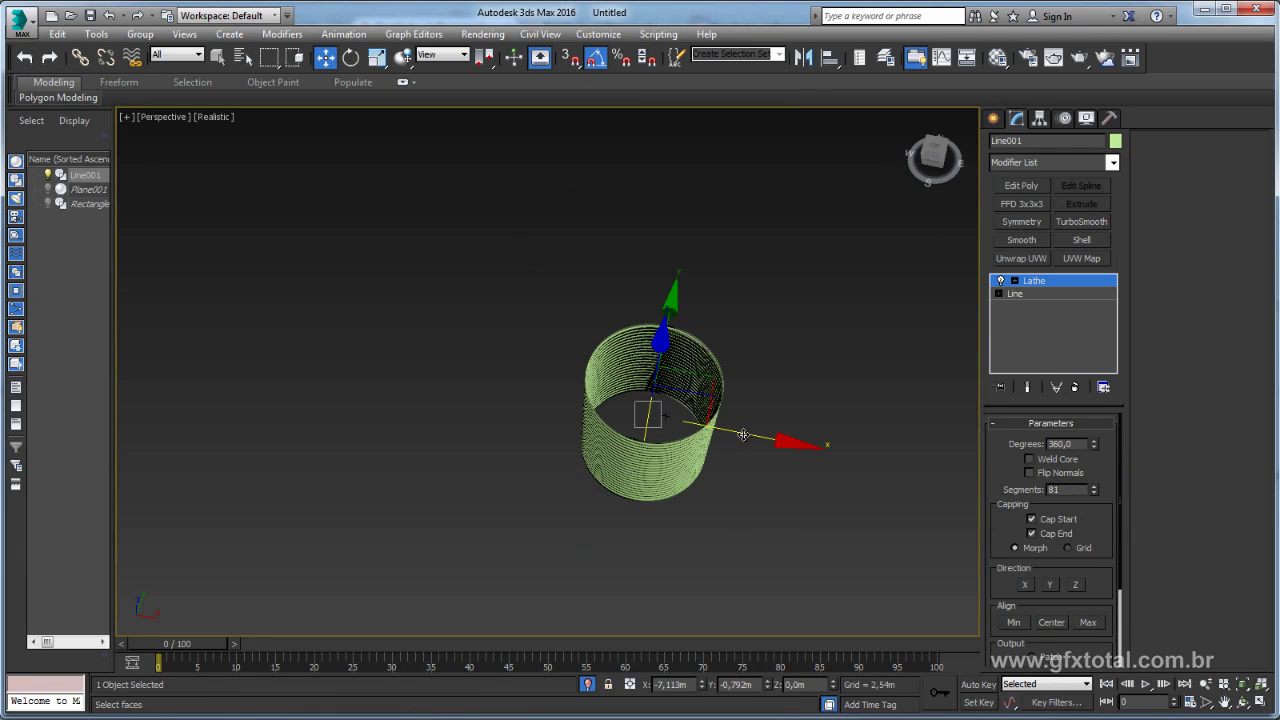
left_click_drag(760, 432, 630, 432)
key("ctrl+z")
left_click(1040, 285)
left_click_drag(770, 438, 644, 438)
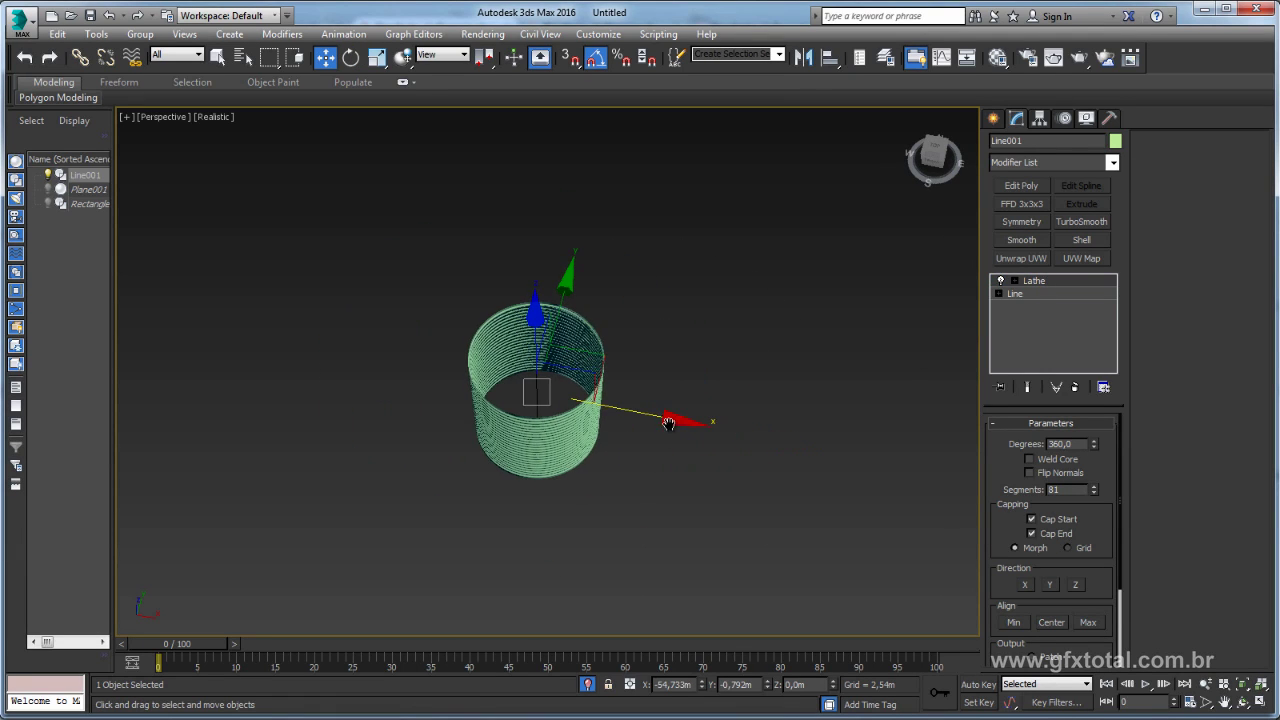
Switch to Top view and zoom and pan to the lid reference image plane.
scroll(688, 418, "up", 3)
key("t")
scroll(622, 425, "down", 2)
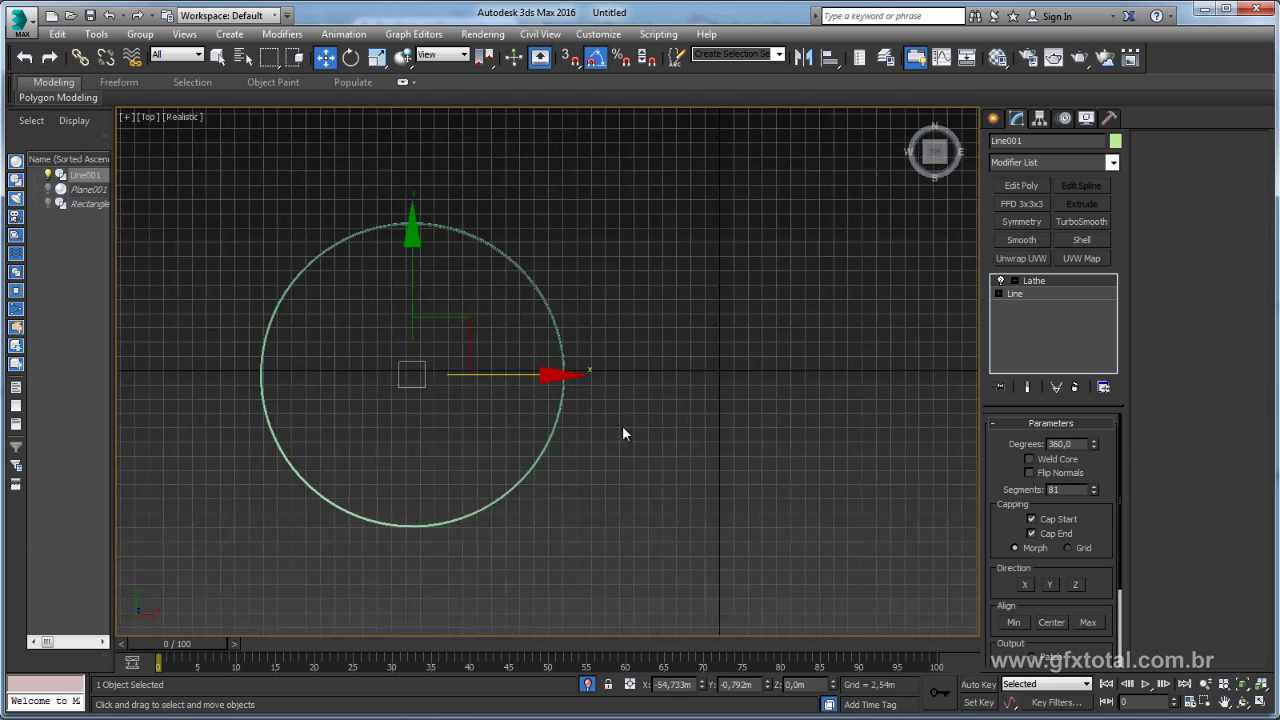
scroll(661, 420, "down", 2)
scroll(689, 350, "up", 8)
scroll(689, 350, "down", 6)
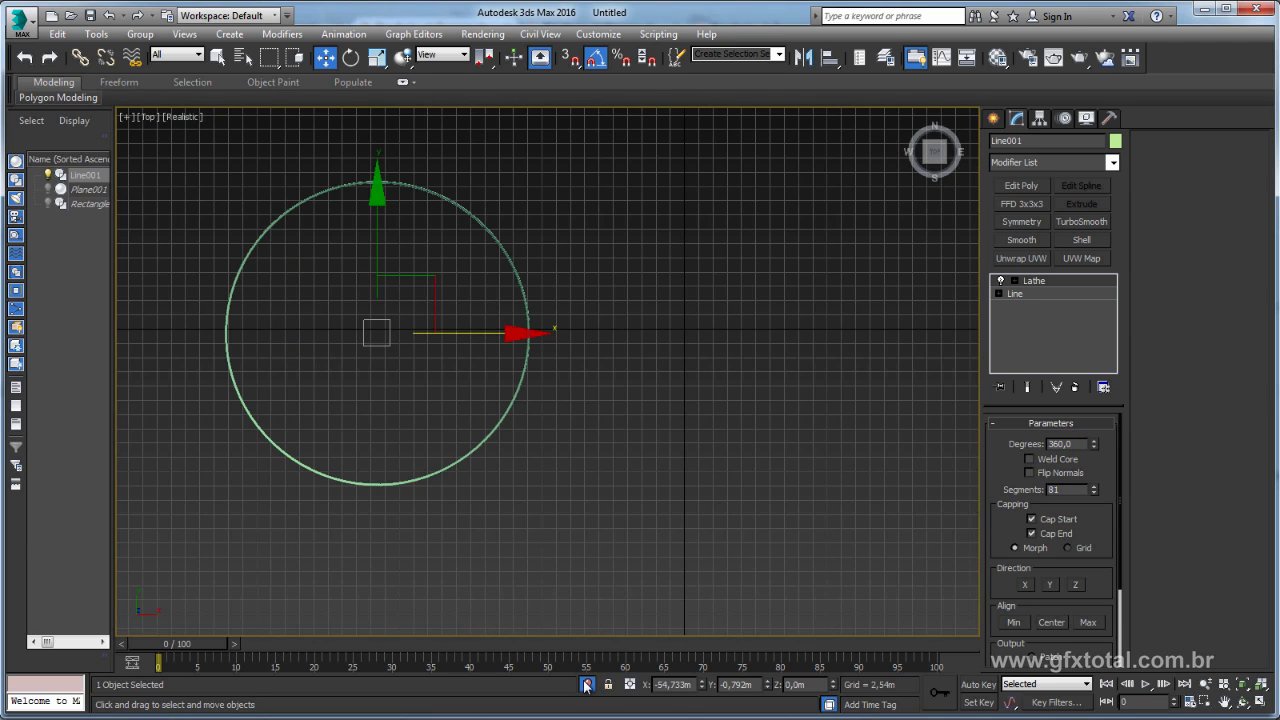
scroll(650, 430, "up", 2)
scroll(680, 320, "up", 2)
scroll(662, 228, "up", 1)
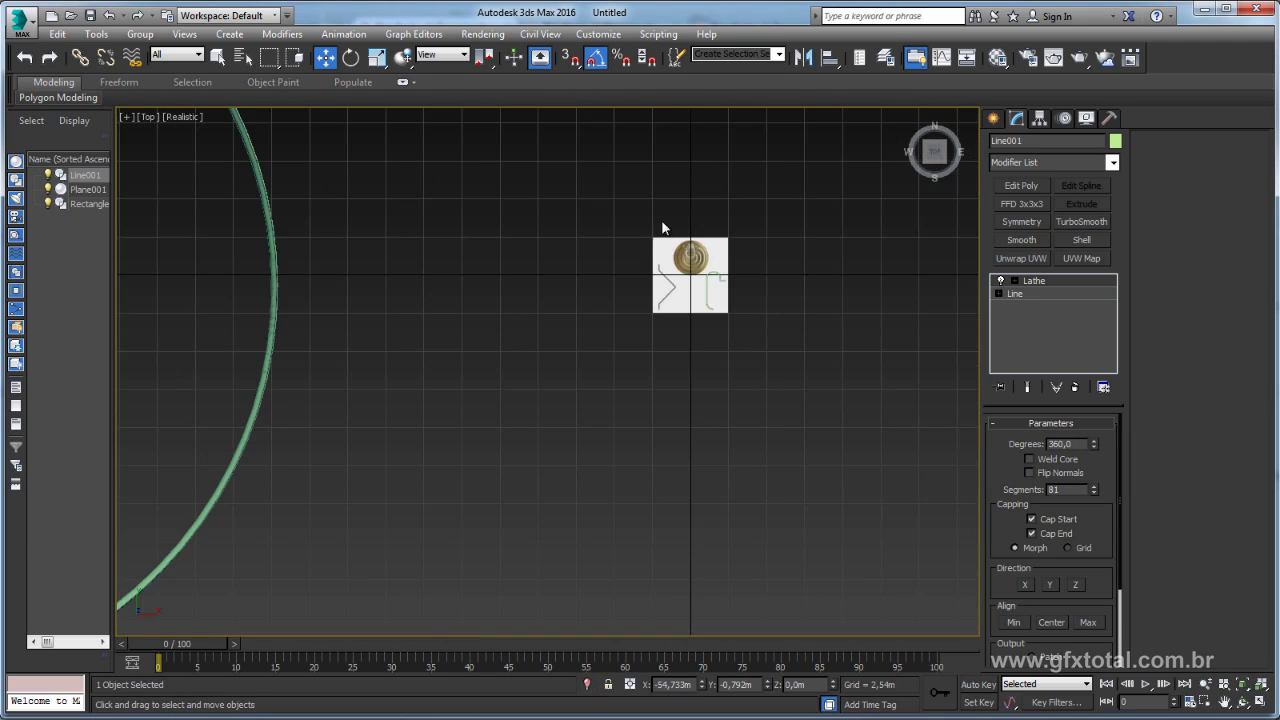
scroll(662, 228, "up", 3)
scroll(745, 332, "up", 5)
middle_click_drag(775, 333, 698, 330)
scroll(736, 359, "down", 2)
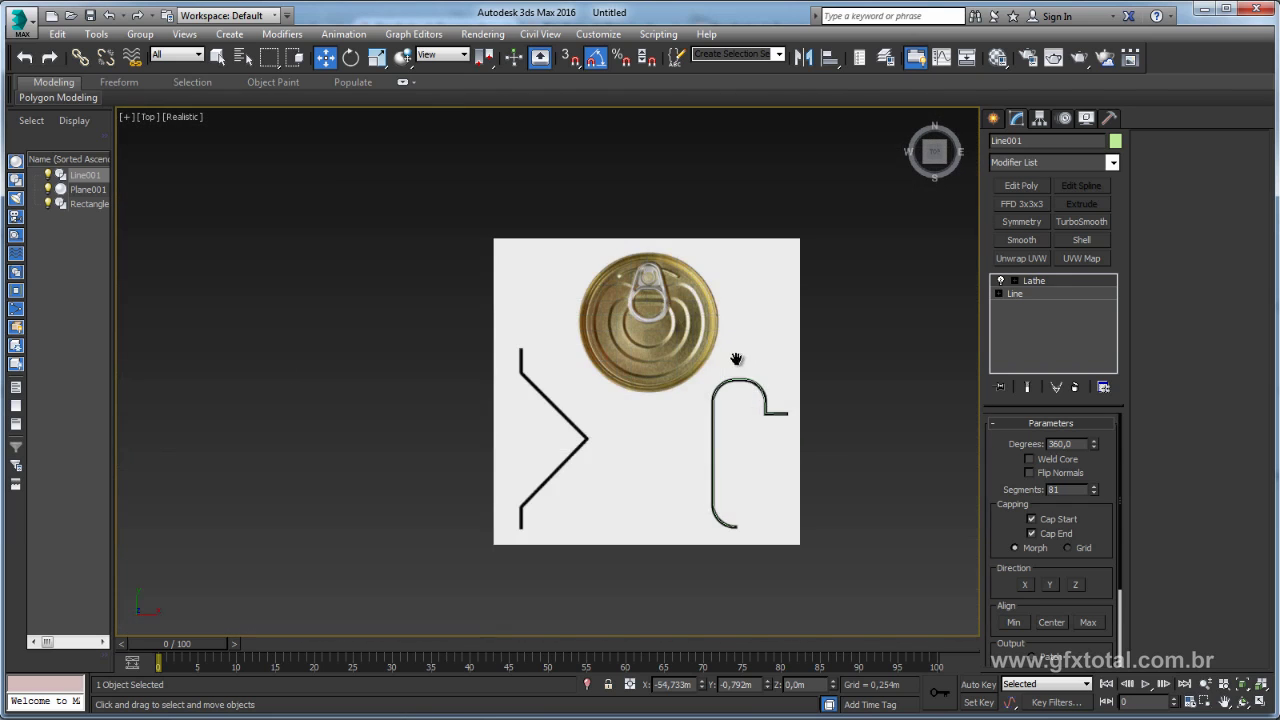
scroll(736, 359, "up", 2)
Select Rectangle001 and drag it left along X off the reference image.
left_click(686, 320)
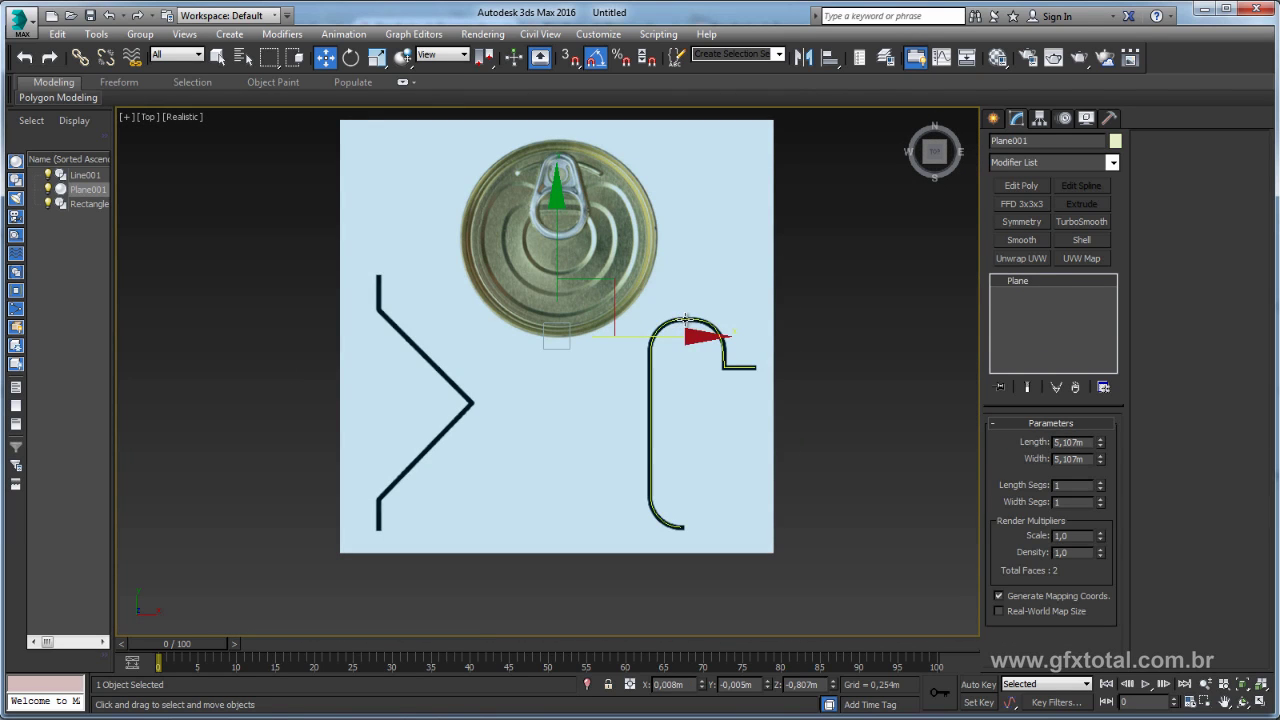
left_click(686, 320)
middle_click_drag(779, 413, 727, 357)
left_click_drag(734, 378, 266, 378)
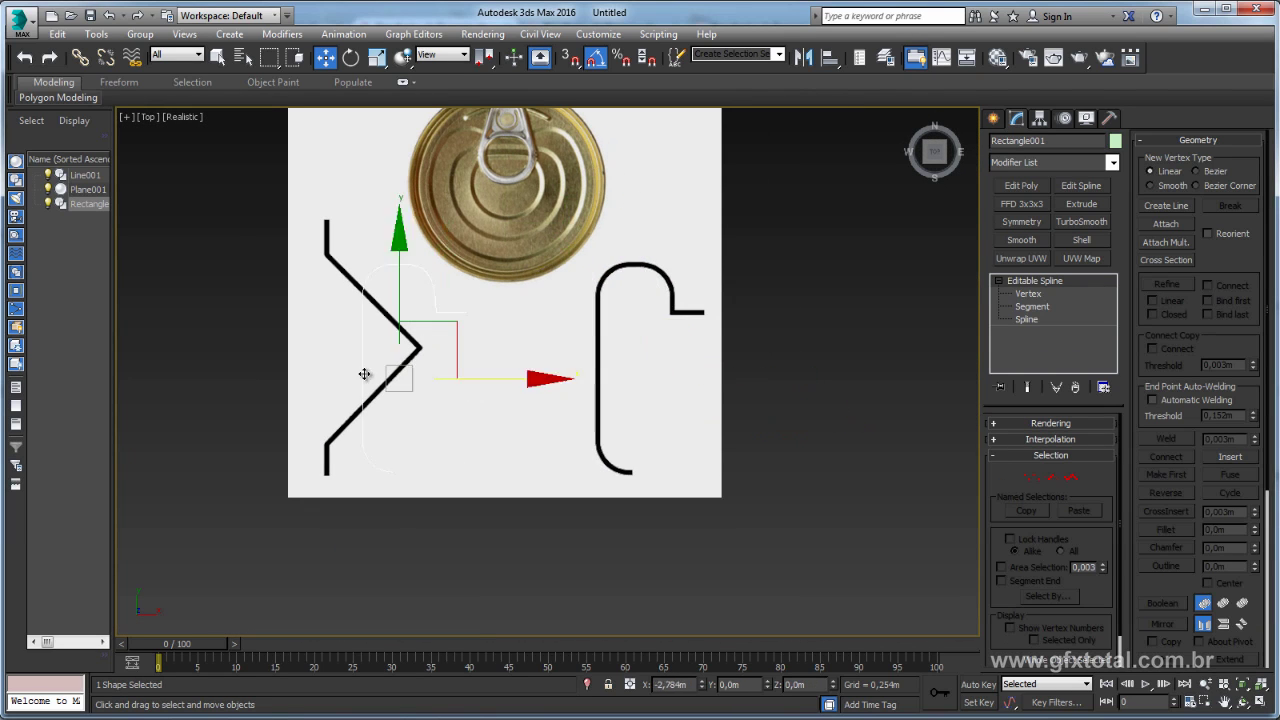
middle_click_drag(360, 376, 723, 363)
scroll(680, 370, "down", 3)
scroll(708, 380, "down", 4)
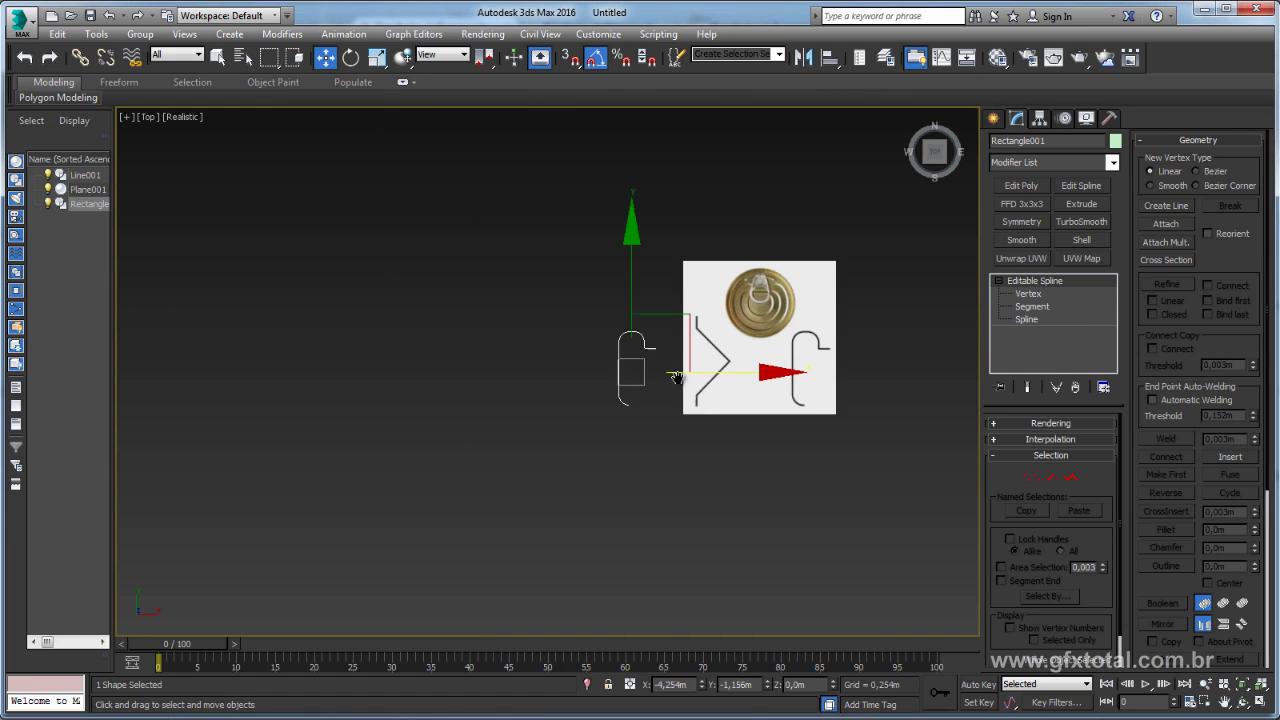
left_click_drag(725, 374, 395, 370)
Place the rim profile on the left edge of the can body circle.
middle_click_drag(311, 361, 571, 361)
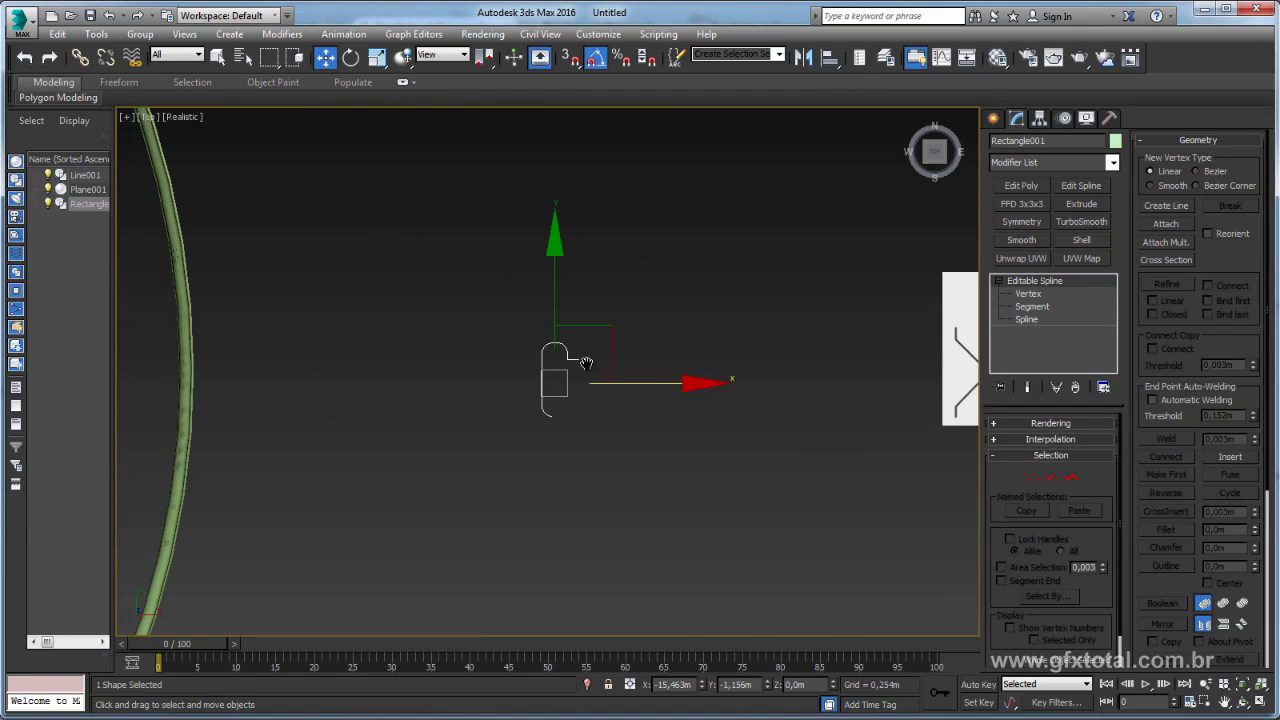
scroll(568, 438, "down", 3)
scroll(726, 443, "down", 2)
middle_click_drag(726, 443, 834, 400)
left_click_drag(834, 400, 300, 396)
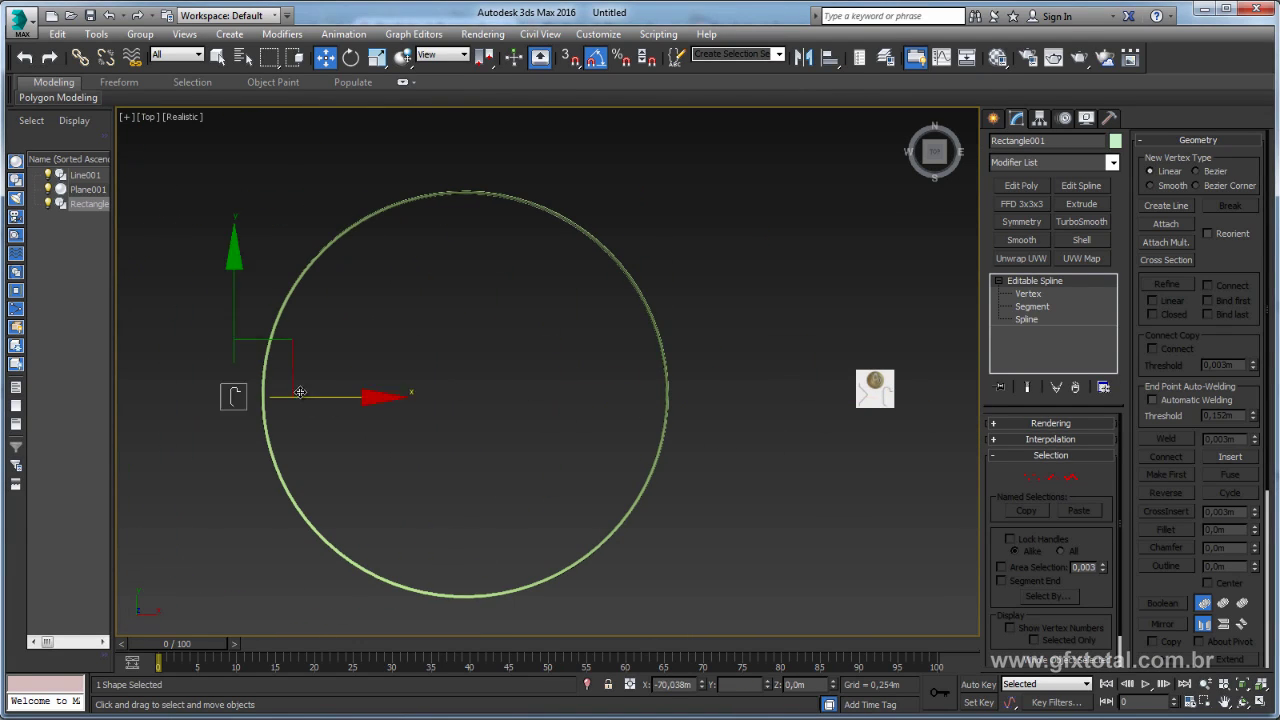
scroll(430, 400, "up", 1)
scroll(499, 415, "up", 4)
left_click_drag(484, 399, 509, 399)
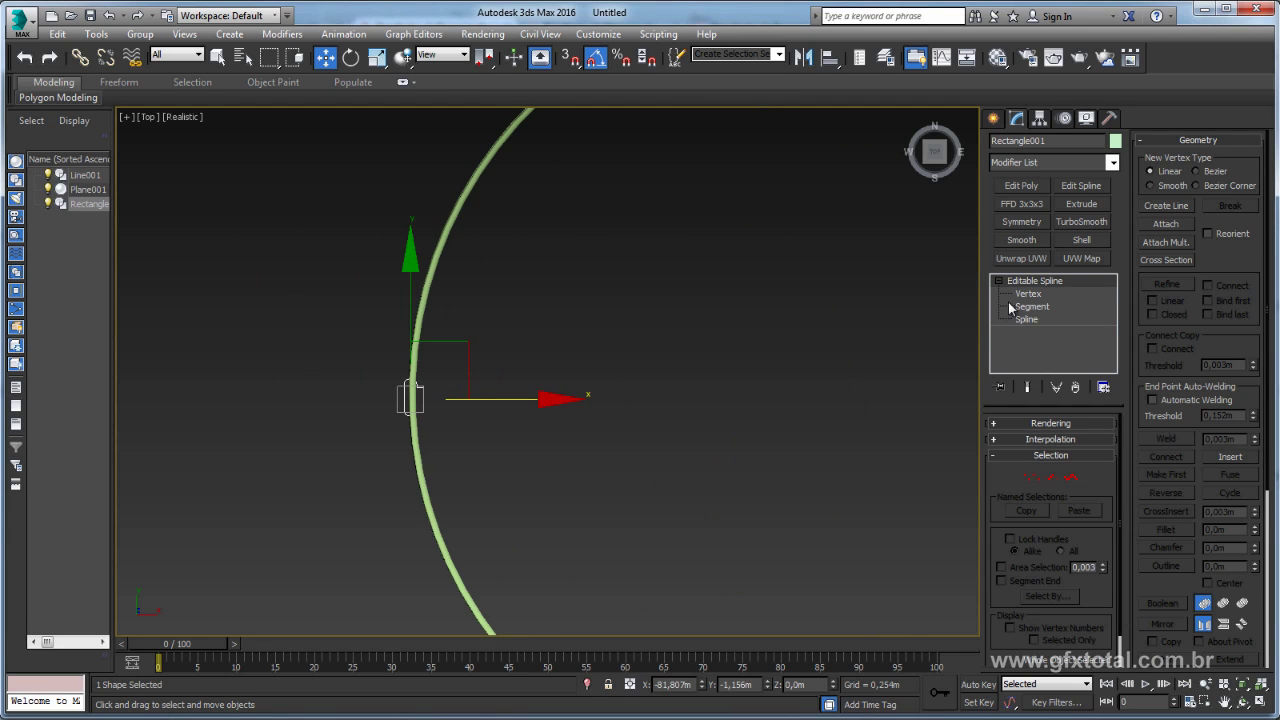
left_click_drag(508, 401, 531, 400)
Add a Lathe modifier to Rectangle001 and view it in Perspective.
left_click(1112, 162)
left_click_drag(1113, 310, 1113, 374)
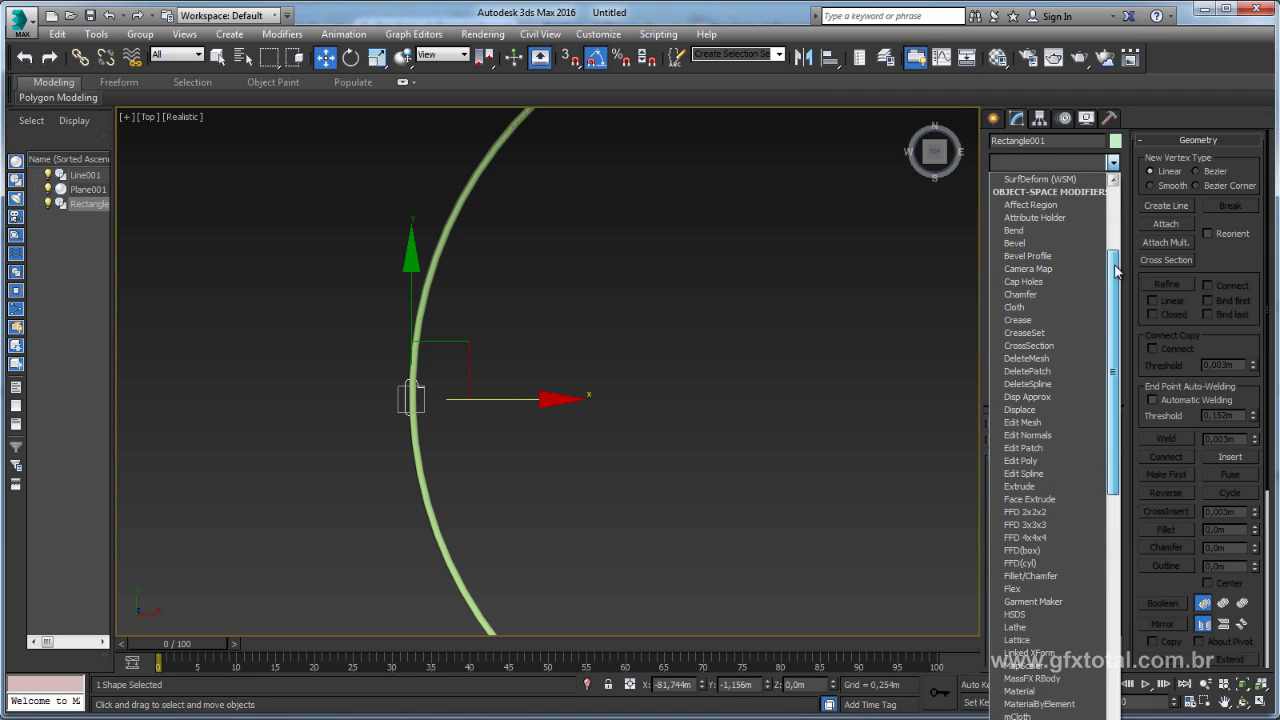
left_click(1041, 627)
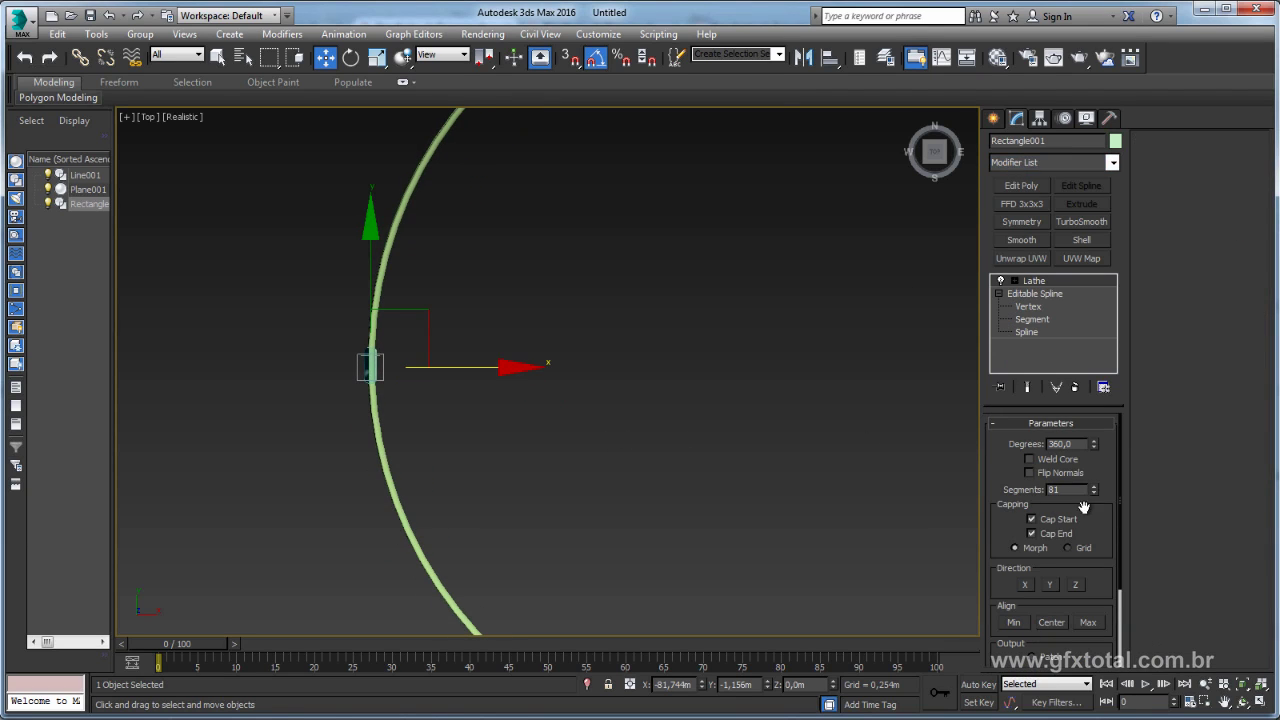
mouse_move(671, 460)
middle_mouse_down()
mouse_move(691, 446)
mouse_move(644, 437)
mouse_move(736, 326)
middle_mouse_up()
key("p")
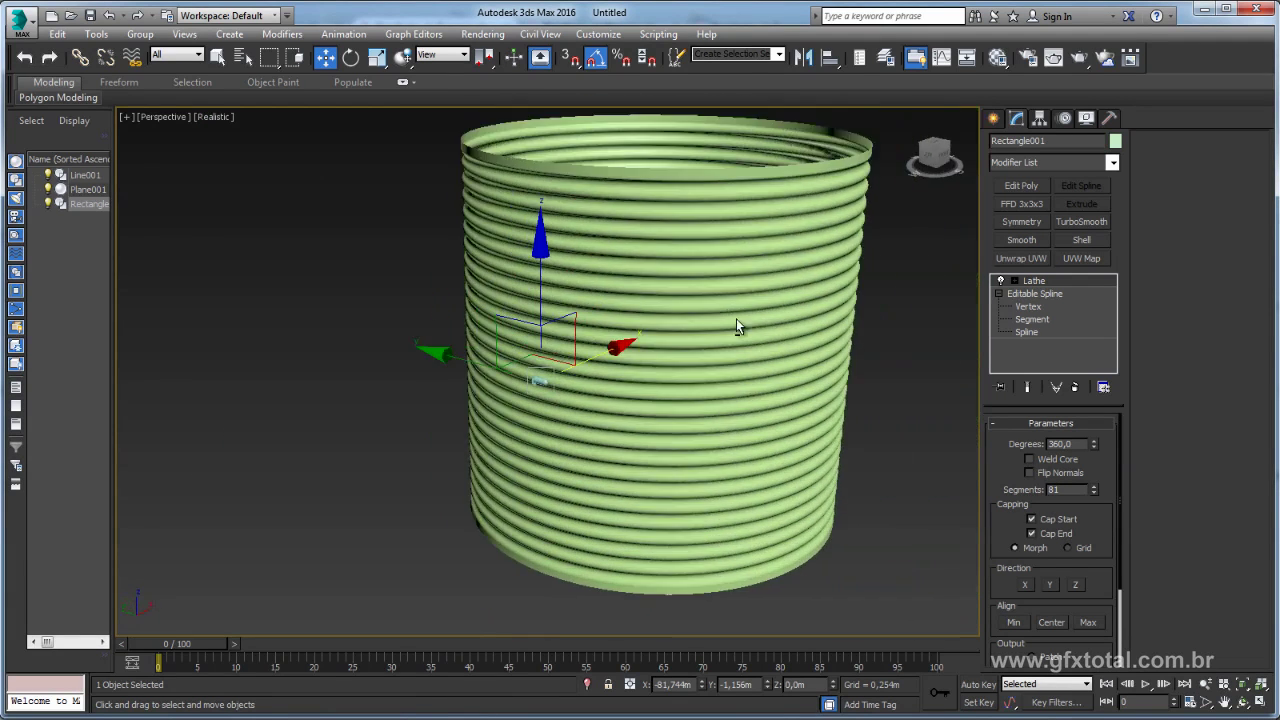
scroll(736, 326, "up", 2)
scroll(736, 366, "up", 2)
scroll(694, 425, "up", 4)
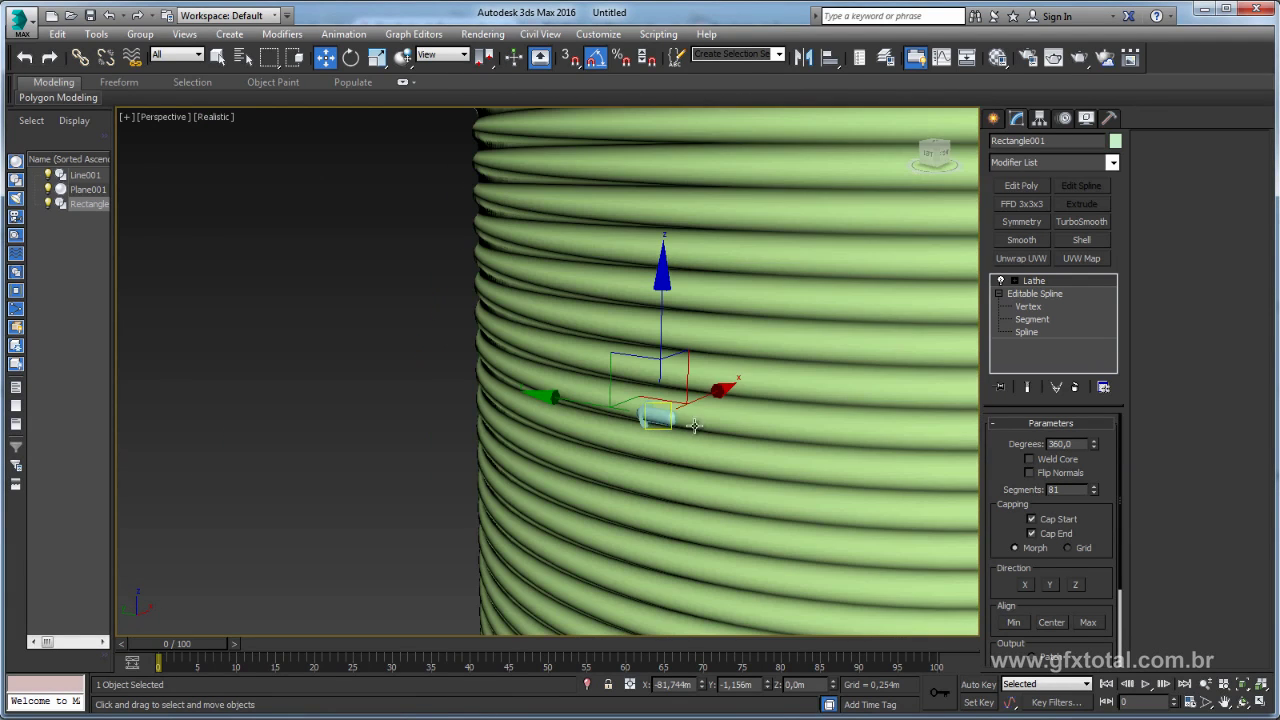
Move the Lathe's Axis sub-object to reshape the rim ring.
left_click(1014, 282)
left_click(1040, 294)
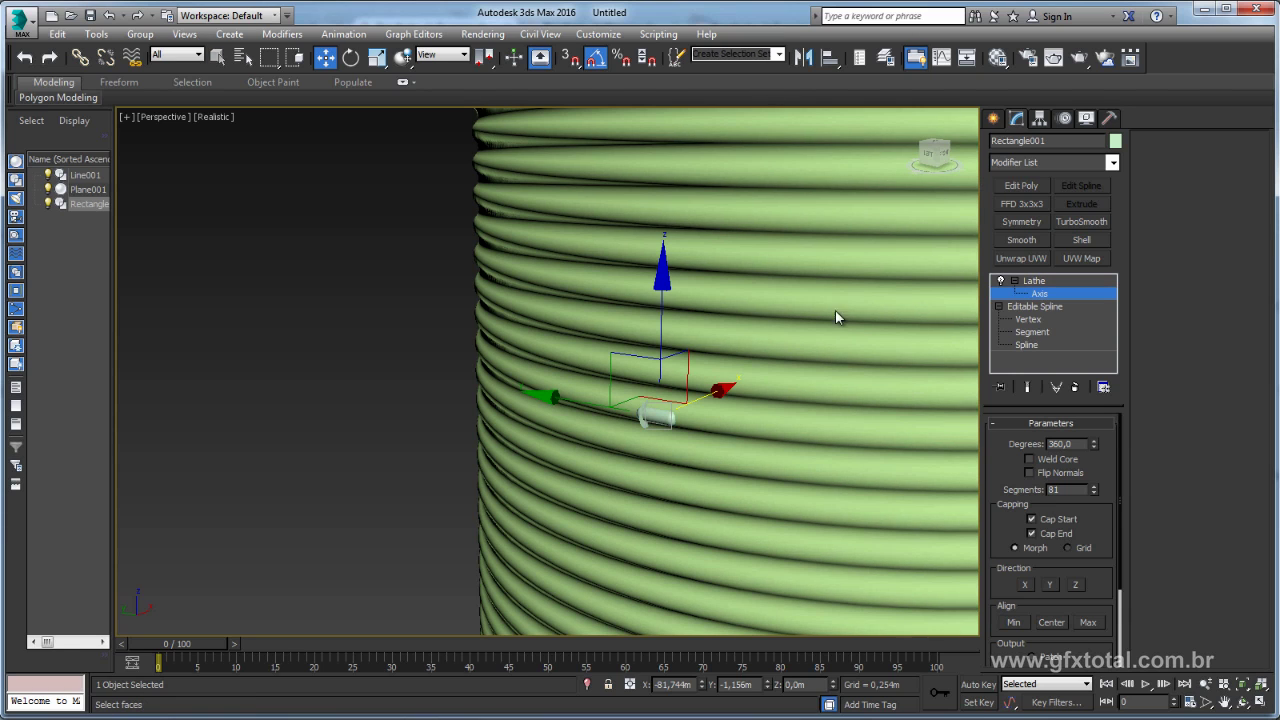
mouse_move(835, 310)
left_mouse_down()
mouse_move(570, 276)
mouse_move(576, 192)
left_mouse_up()
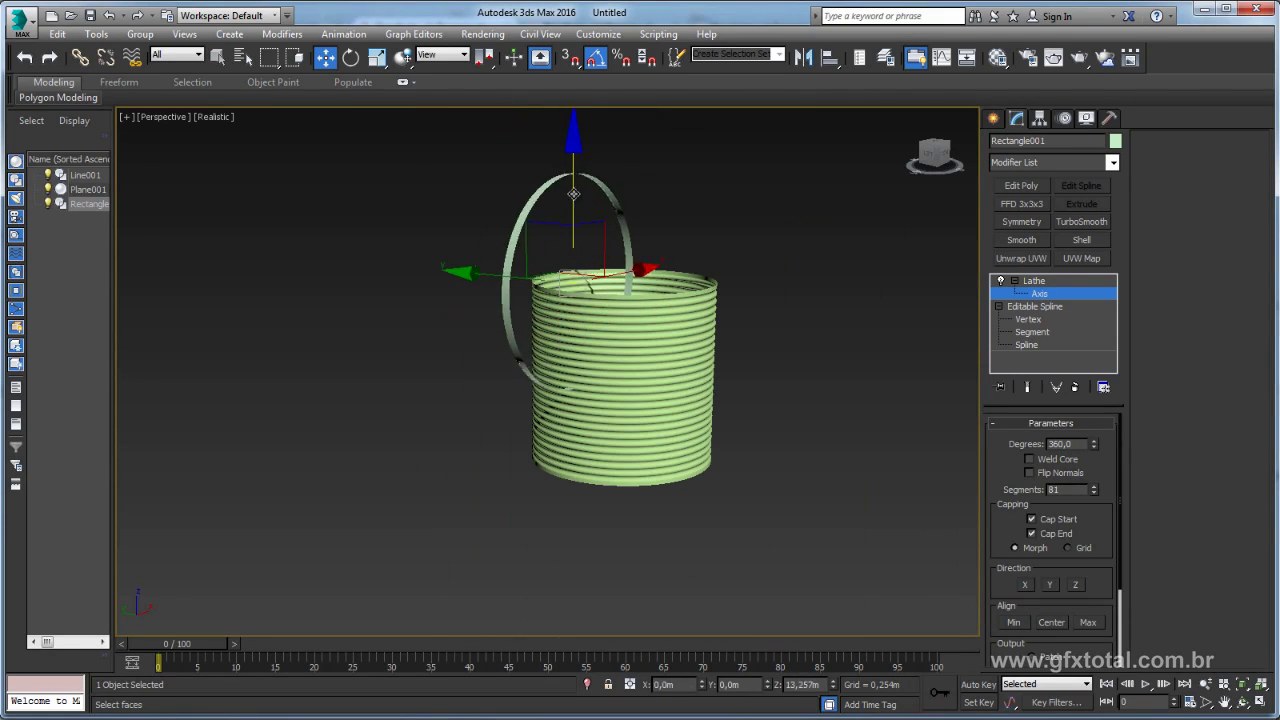
left_click(1040, 281)
left_click(1014, 281)
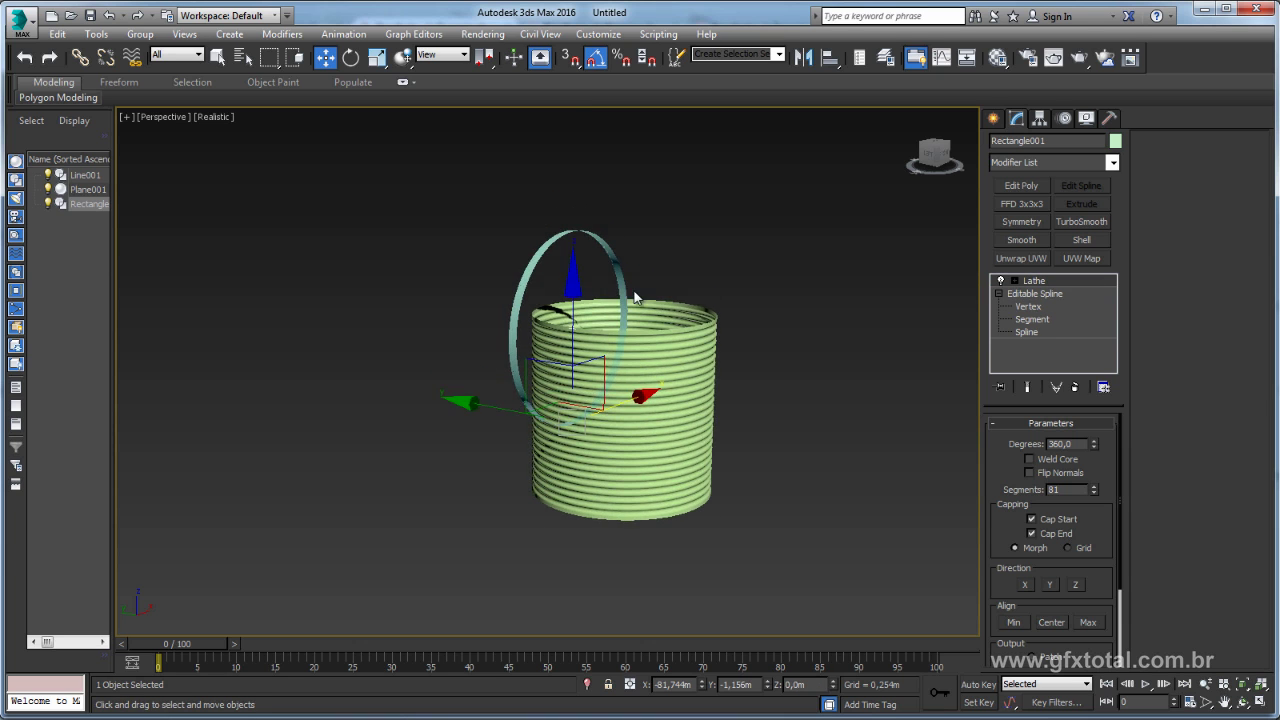
Rotate the ring 85° around Z and 80° around Y toward the can's top.
key("e")
mouse_move(690, 300)
middle_mouse_down("alt")
mouse_move(777, 357)
mouse_move(606, 360)
mouse_move(690, 358)
middle_mouse_up("alt")
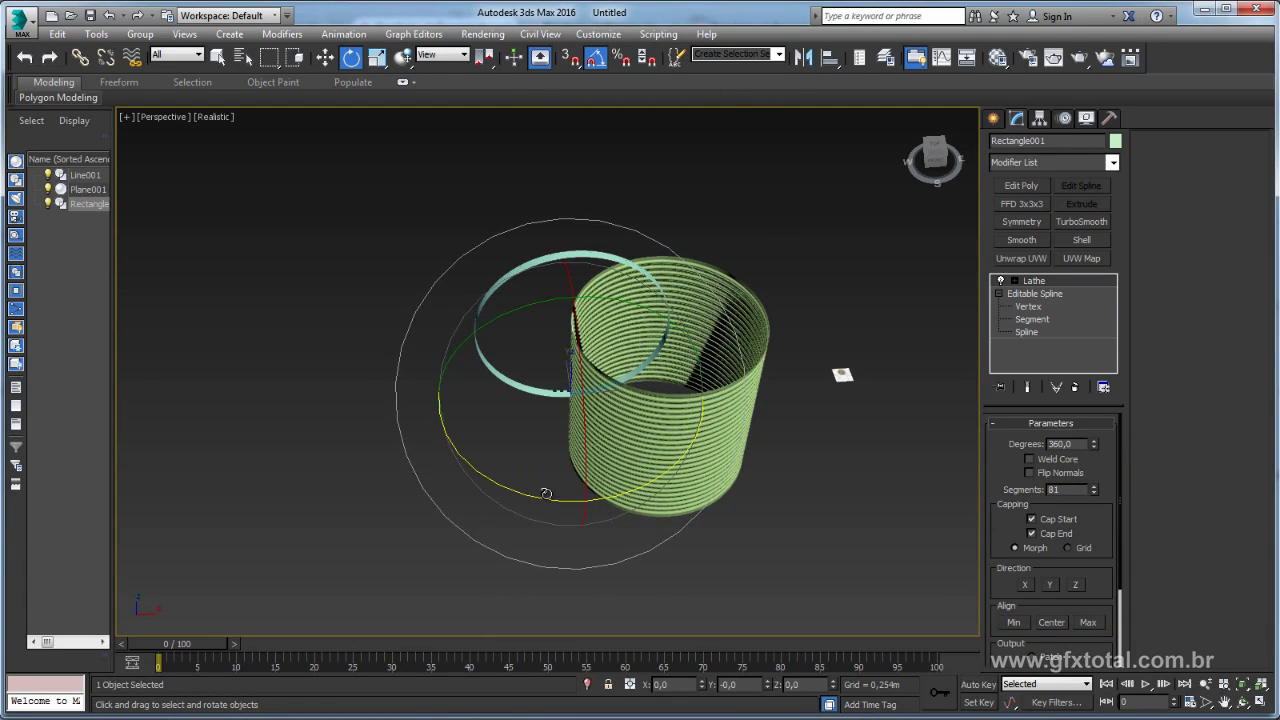
left_click_drag(532, 497, 604, 479)
mouse_move(521, 325)
left_mouse_down()
mouse_move(588, 307)
mouse_move(549, 328)
left_mouse_up()
key("w")
scroll(402, 352, "up", 3)
mouse_move(402, 352)
middle_mouse_down("alt")
mouse_move(514, 356)
mouse_move(466, 386)
mouse_move(447, 304)
middle_mouse_up("alt")
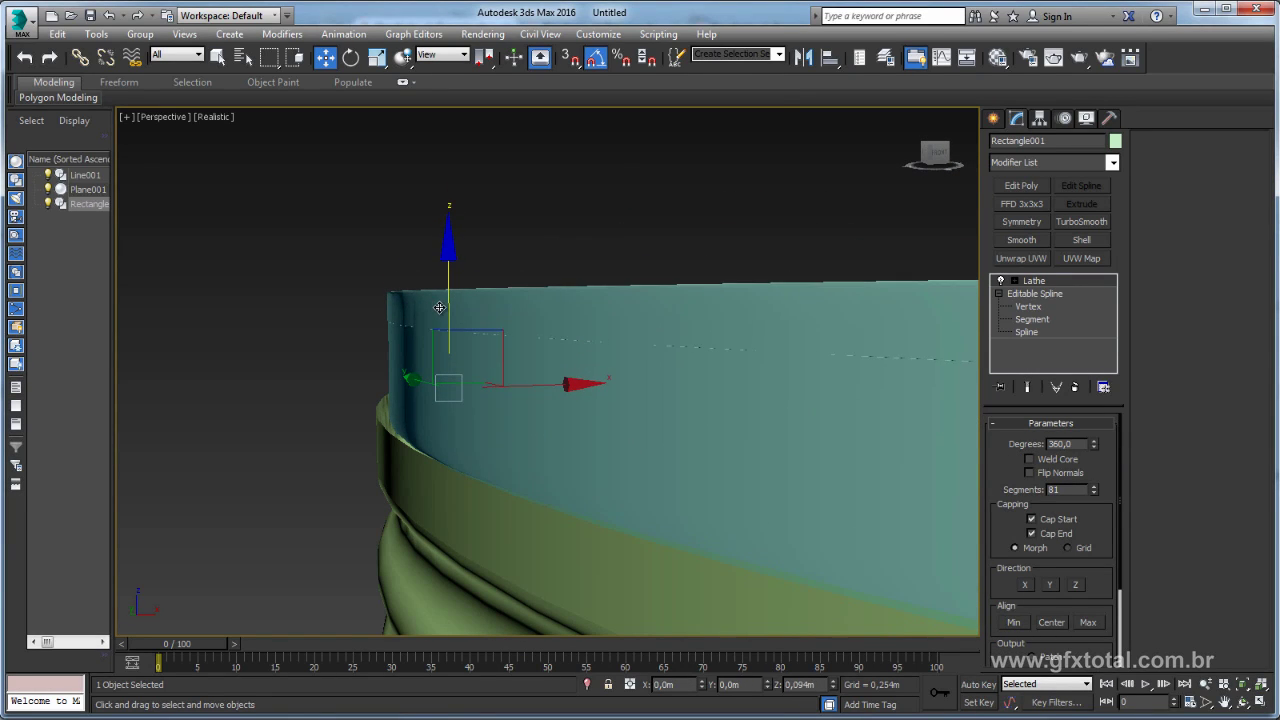
Shift the rim's Lathe axis along X to resize the ring.
left_click(1015, 281)
left_click(1038, 294)
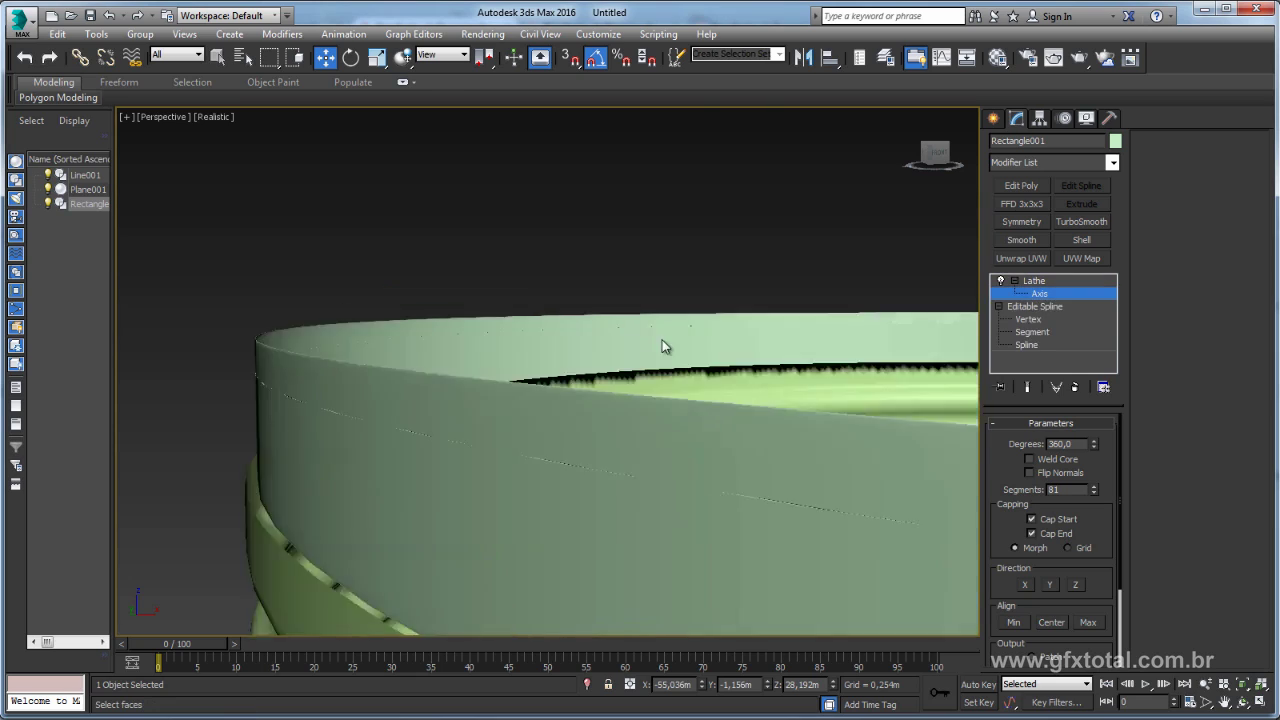
scroll(663, 346, "down", 5)
middle_click_drag(663, 346, 700, 370, "alt")
scroll(713, 375, "up", 5)
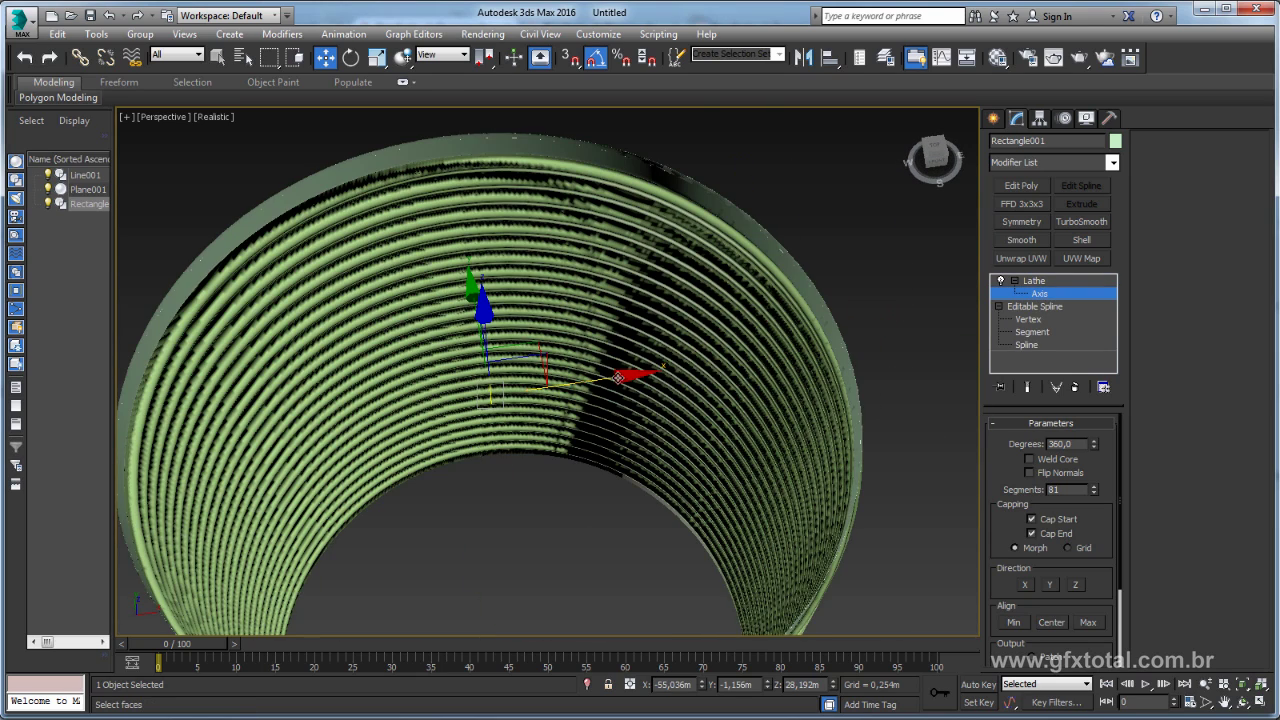
left_click_drag(619, 377, 900, 297)
left_click(1034, 281)
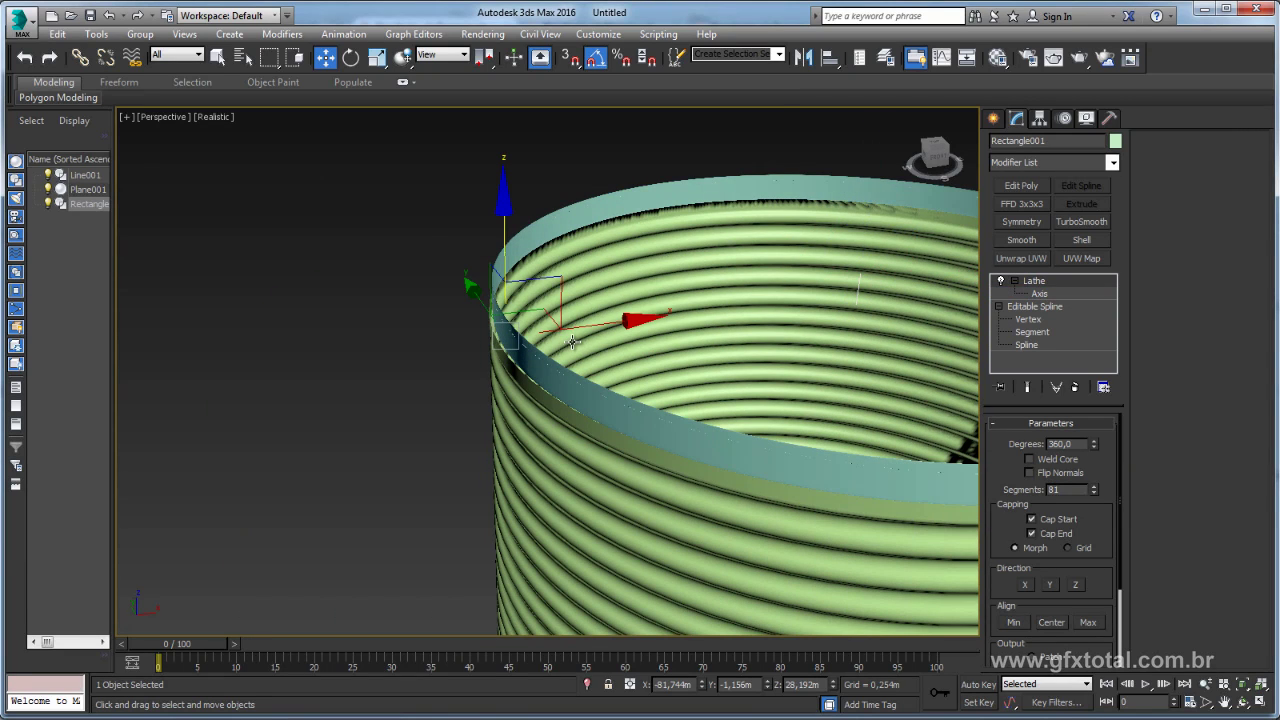
Orbit to inspect the coil from the side and into its open top.
scroll(573, 342, "down", 3)
middle_click_drag(573, 342, 409, 390, "alt")
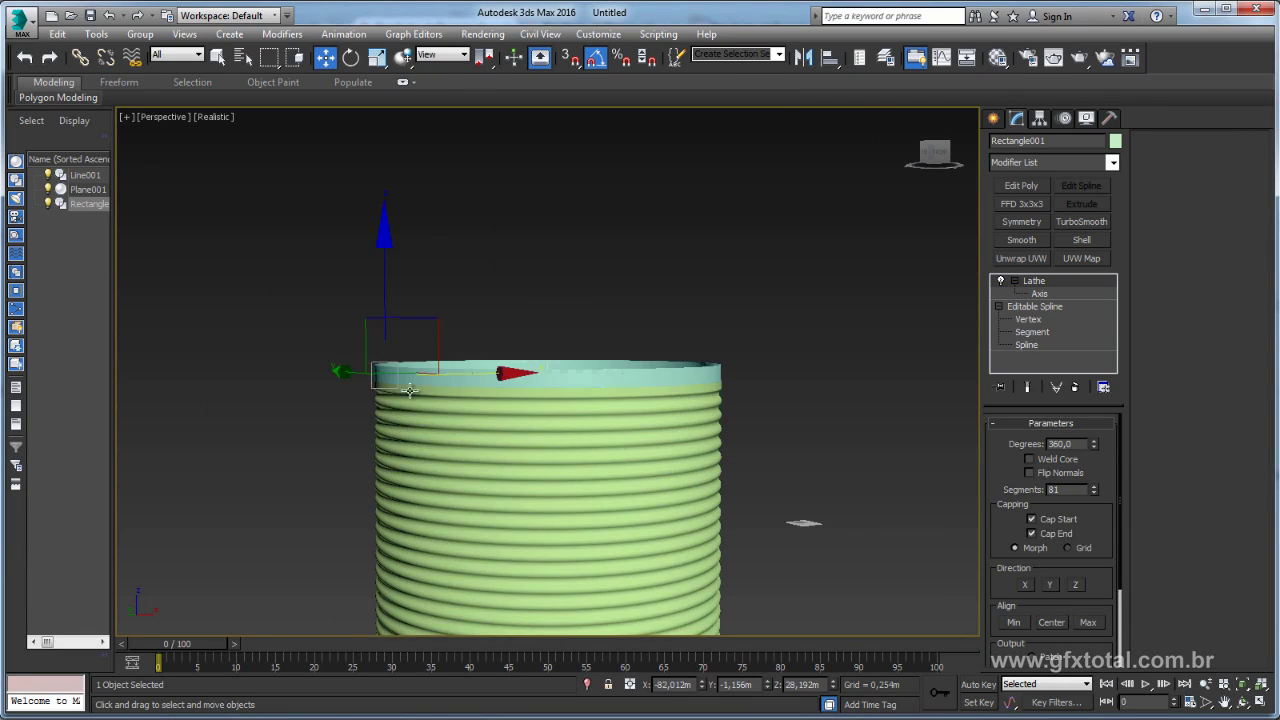
scroll(409, 390, "up", 3)
scroll(531, 360, "up", 2)
middle_click_drag(531, 360, 583, 380, "alt")
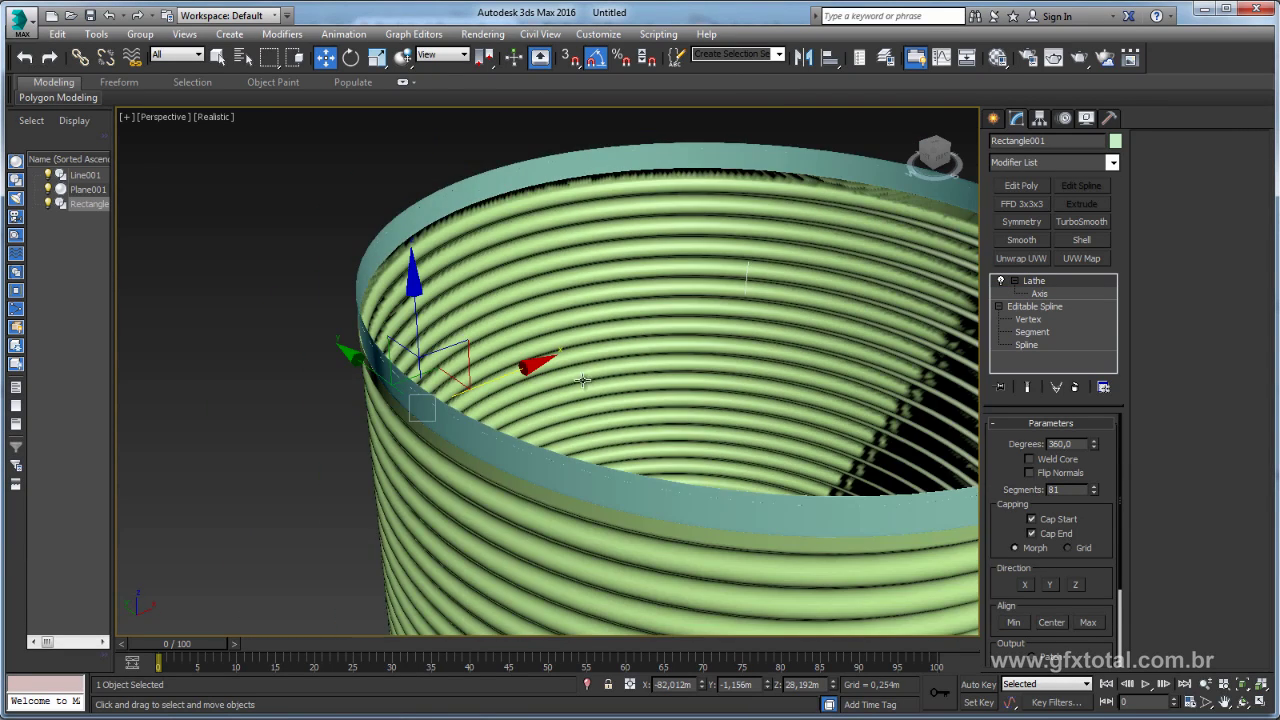
scroll(583, 380, "down", 3)
scroll(620, 360, "up", 2)
Disable the lathe result and rotate the rim's Editable Spline 90°.
left_click(1000, 285)
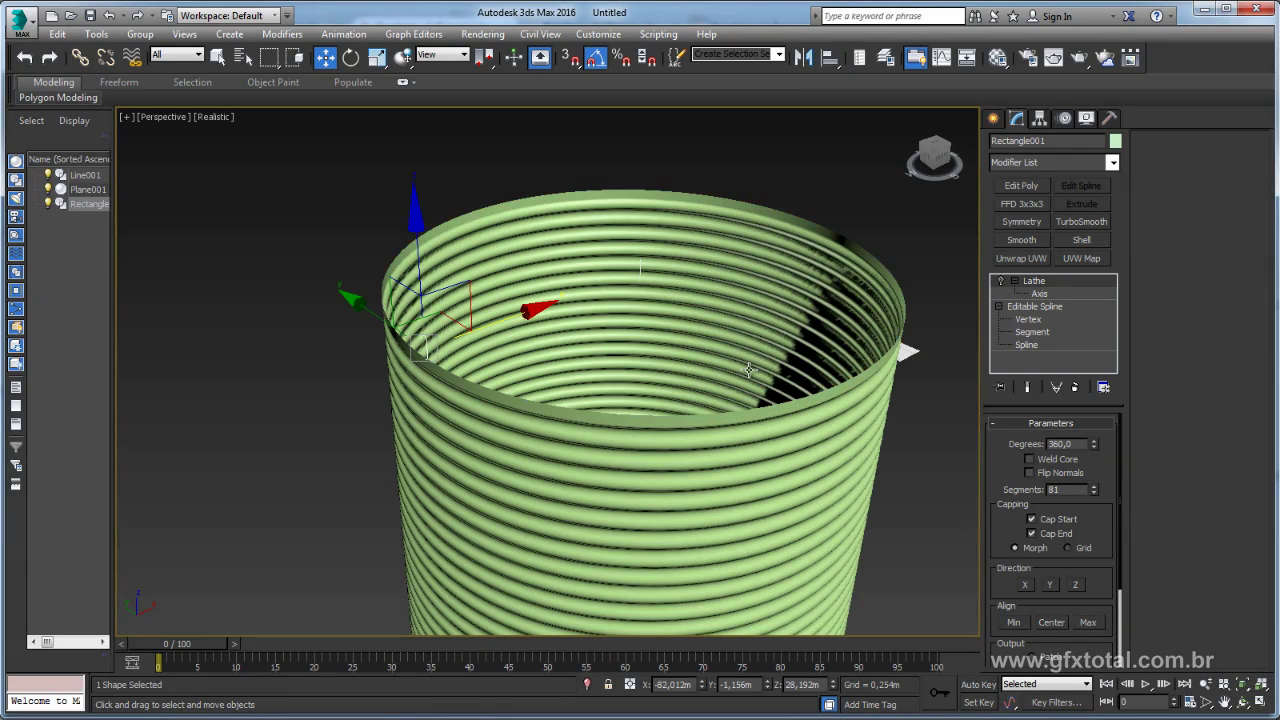
mouse_move(634, 334)
middle_mouse_down("alt")
mouse_move(532, 387)
mouse_move(437, 366)
mouse_move(540, 312)
middle_mouse_up("alt")
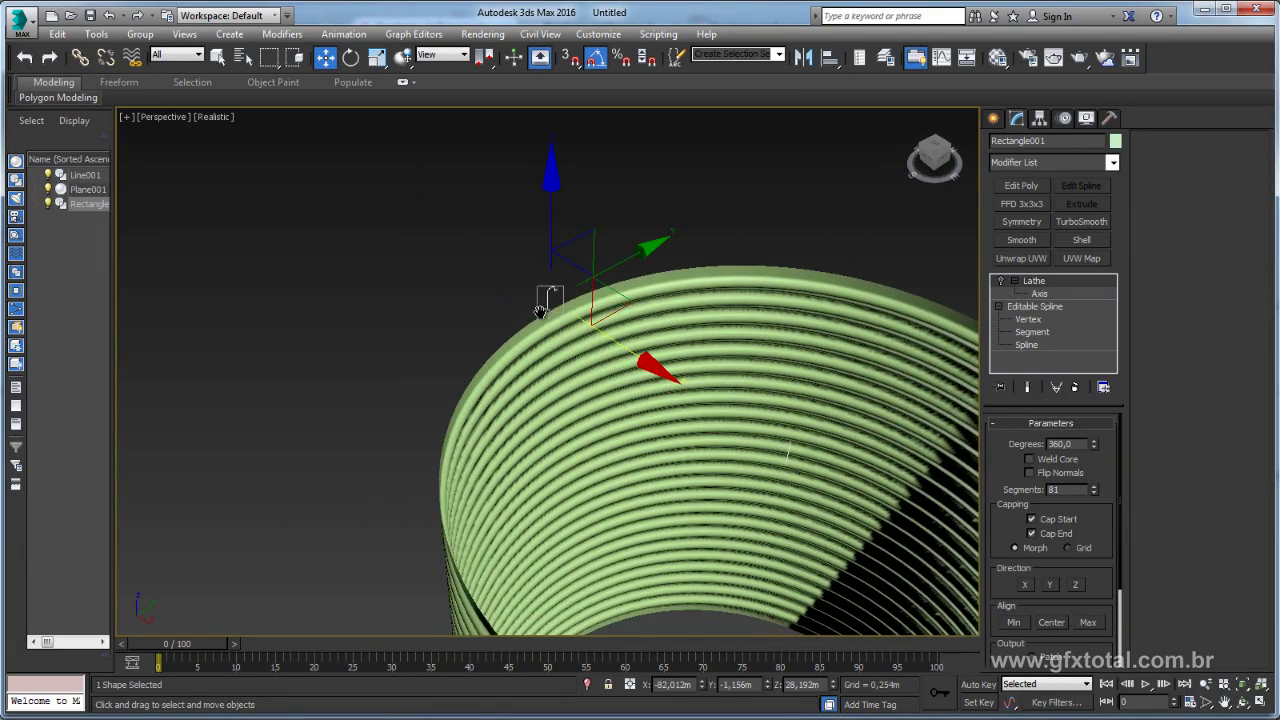
left_click(1039, 345)
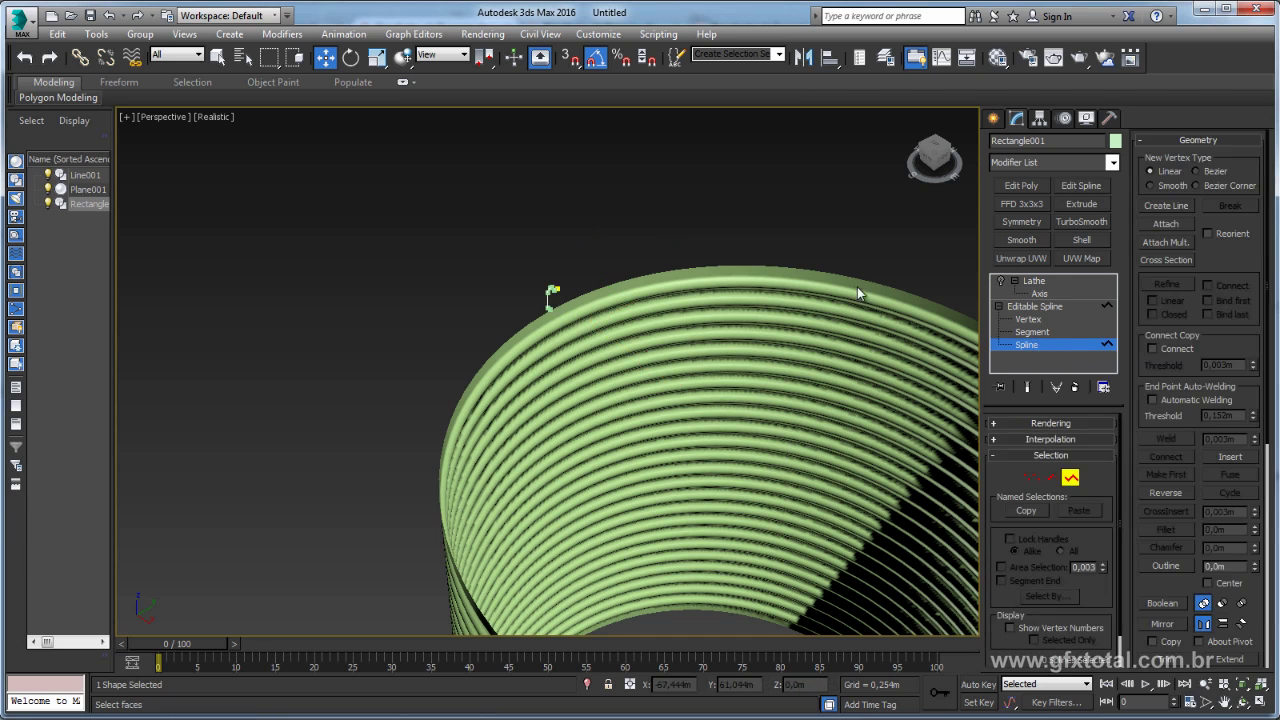
scroll(663, 277, "up", 2)
scroll(663, 277, "up", 2)
key("e")
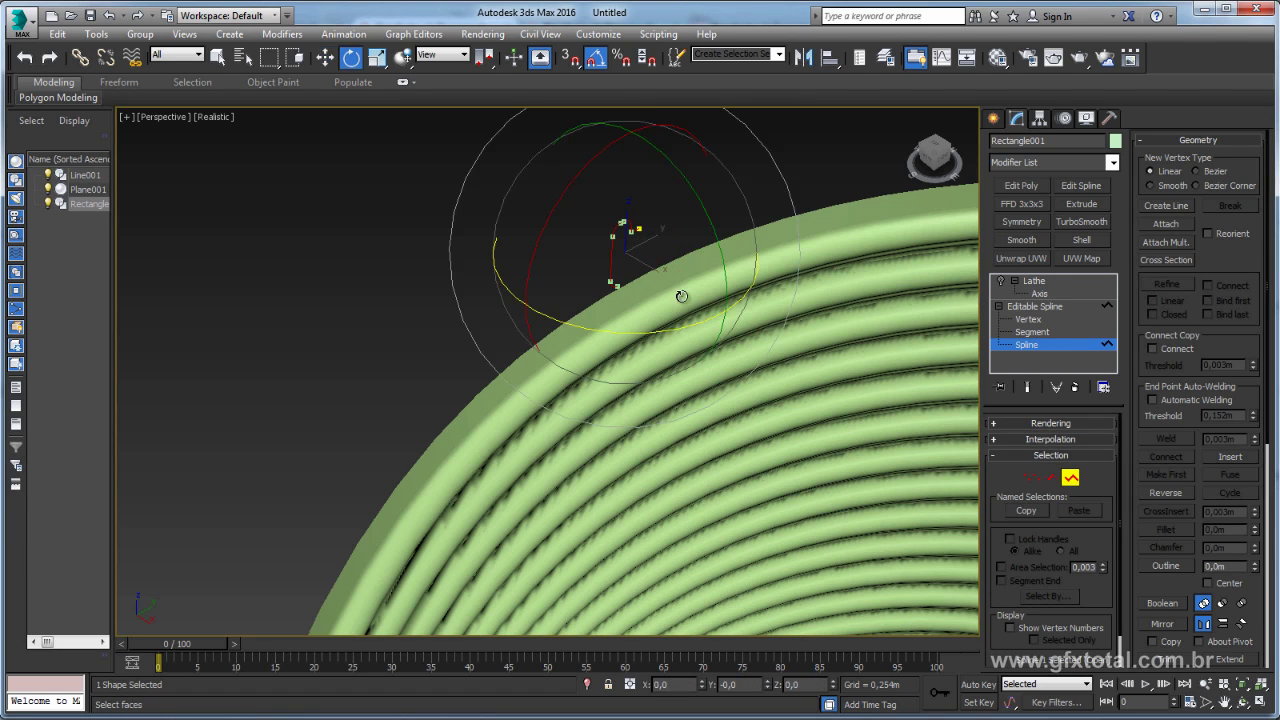
left_click_drag(680, 328, 663, 335)
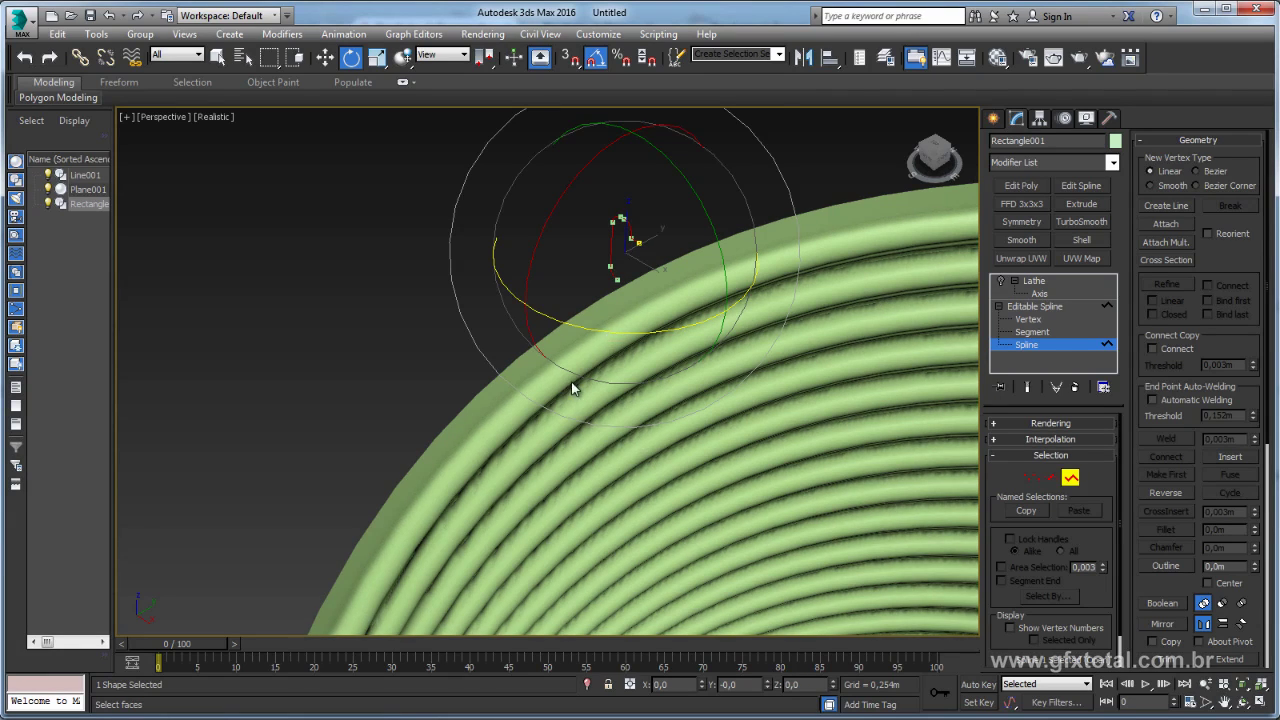
left_click_drag(612, 340, 653, 375)
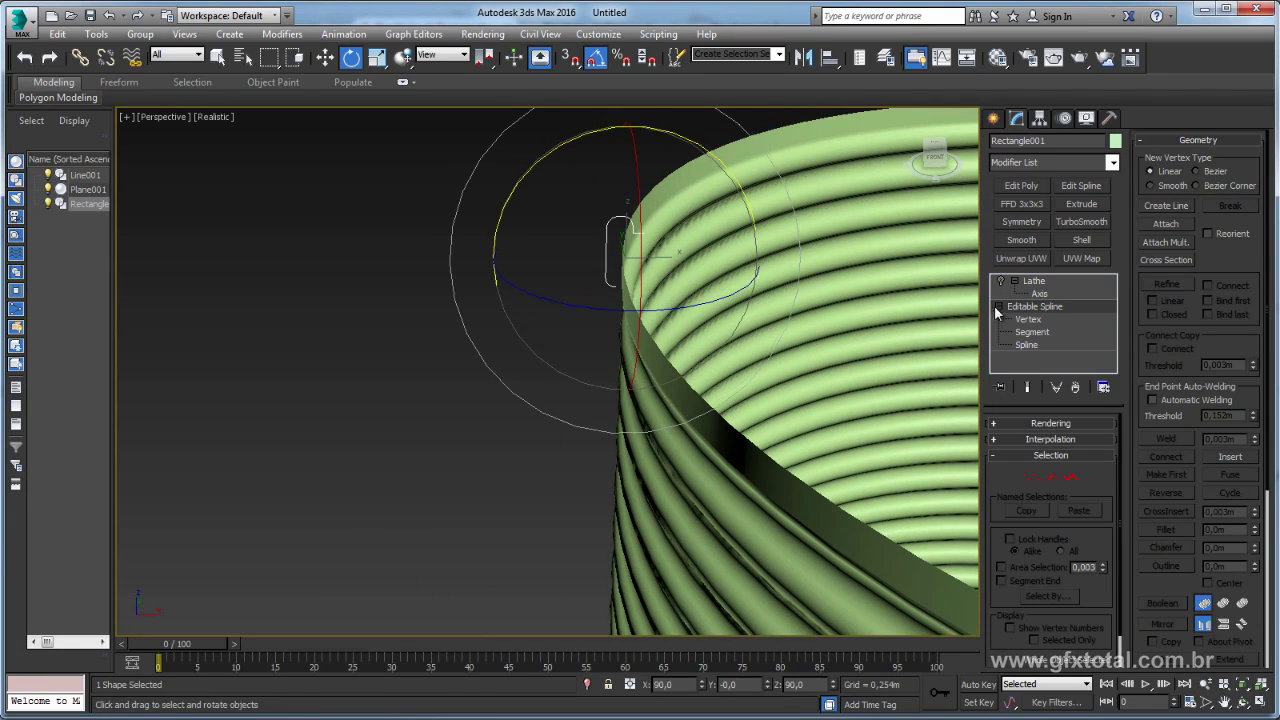
Return to the Lathe level and orbit in close to the can's rim.
left_click(996, 306)
left_click(1035, 281)
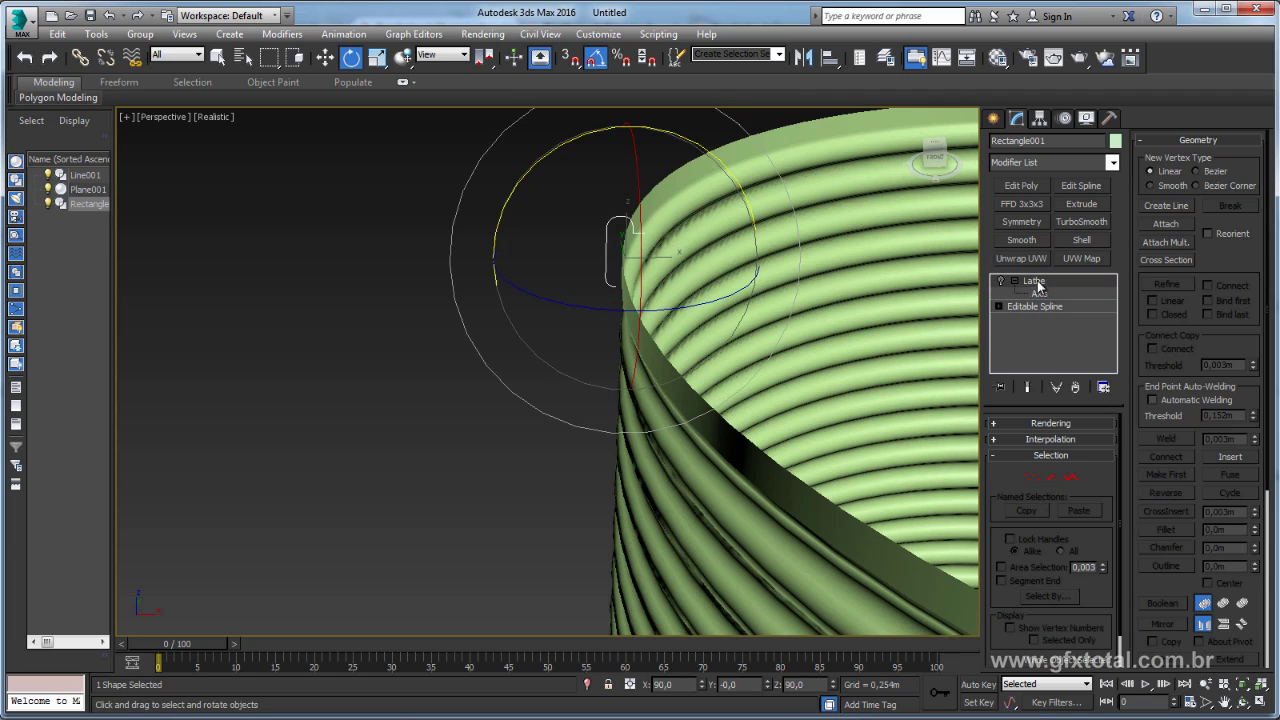
mouse_move(800, 302)
middle_mouse_down("alt")
mouse_move(679, 334)
mouse_move(718, 401)
mouse_move(672, 343)
middle_mouse_up("alt")
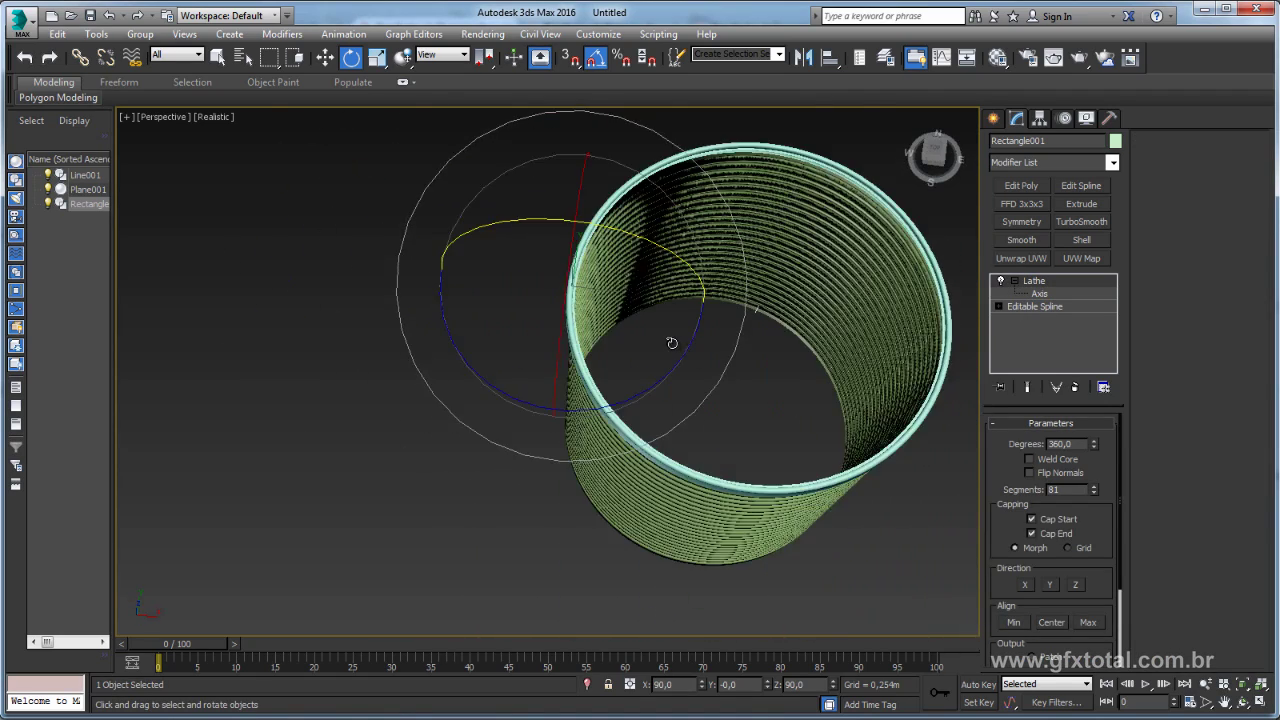
scroll(672, 343, "up", 3)
middle_click_drag(566, 328, 564, 341, "alt")
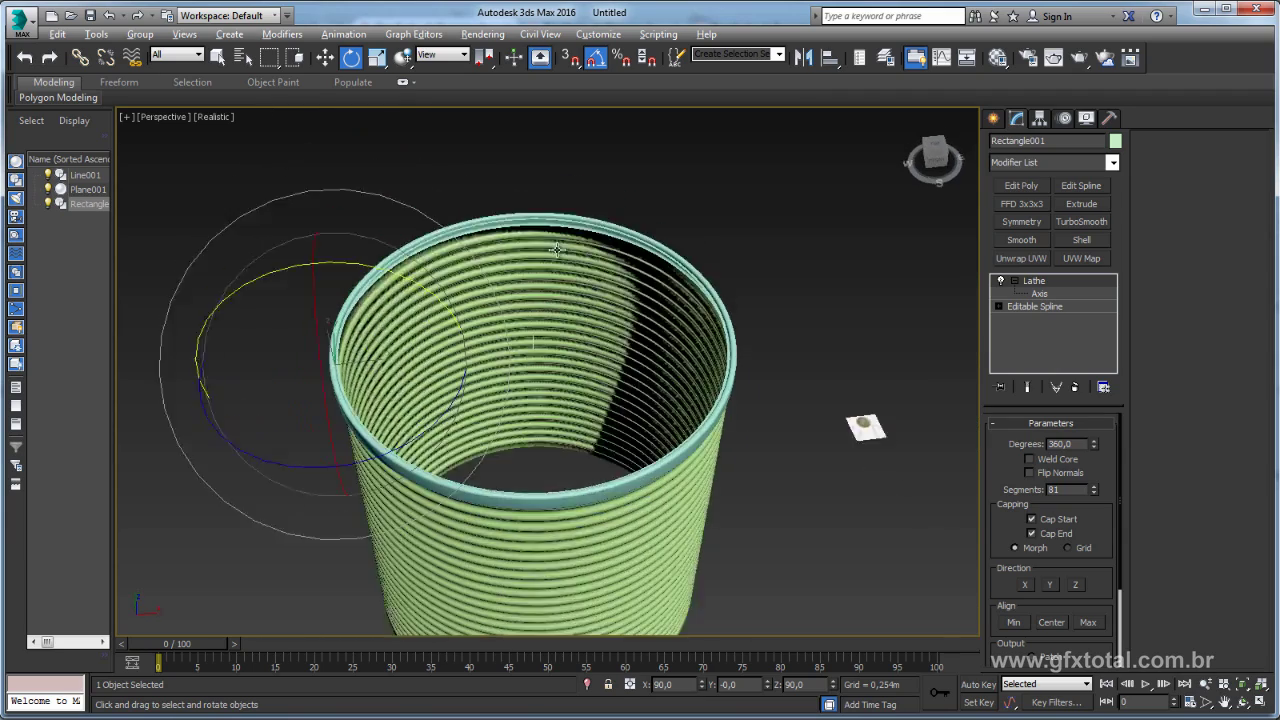
scroll(564, 341, "up", 5)
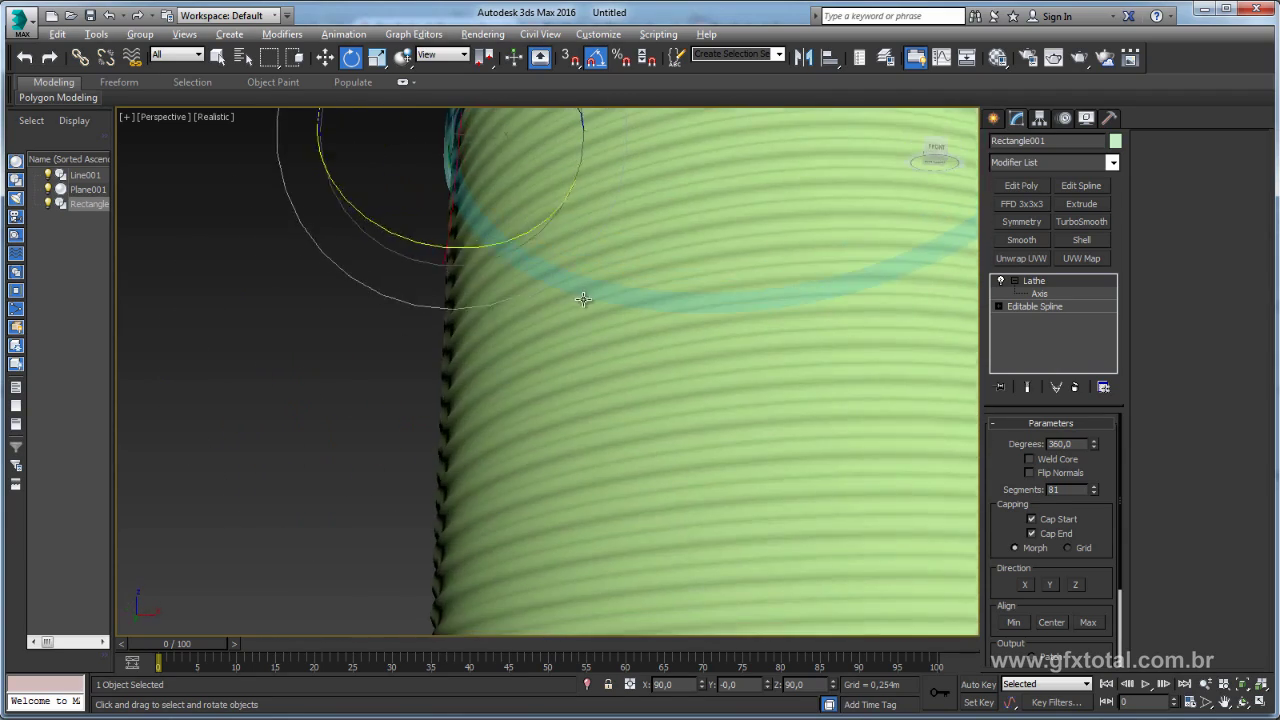
middle_click_drag(644, 382, 565, 316, "alt")
scroll(565, 316, "up", 3)
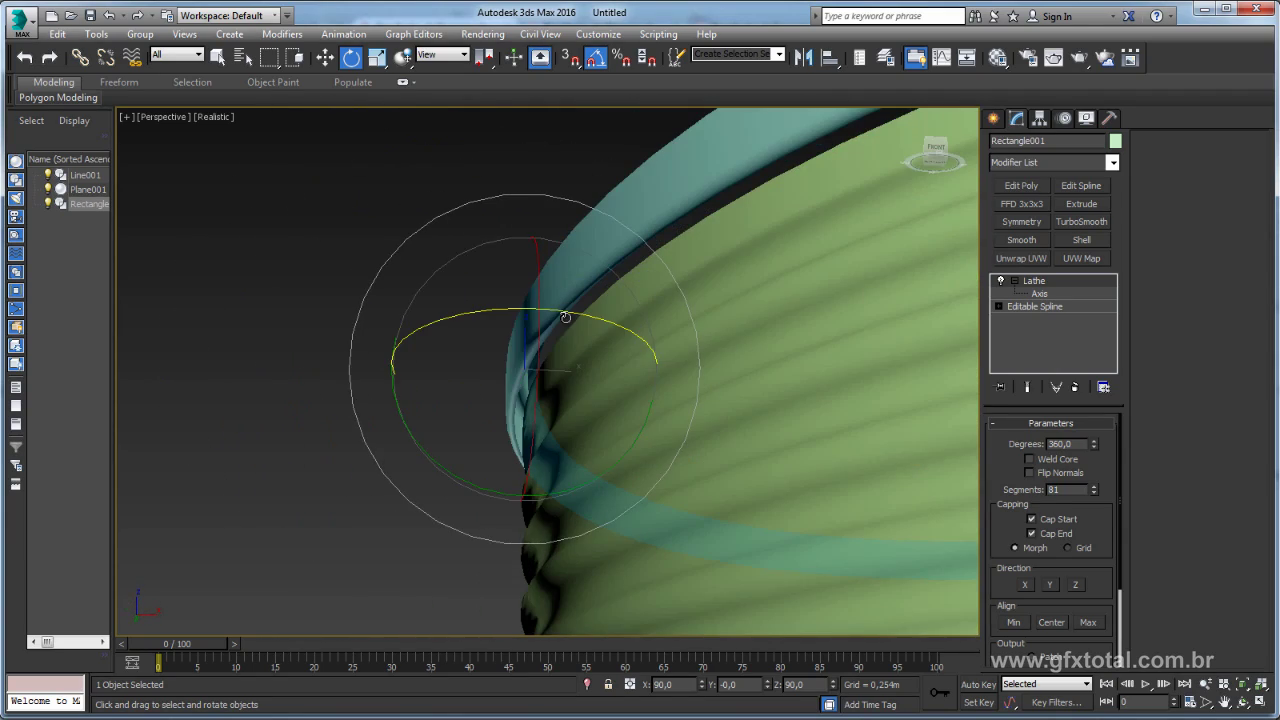
Lower and center the rim ring onto the can top at Z 27.721m.
key("w")
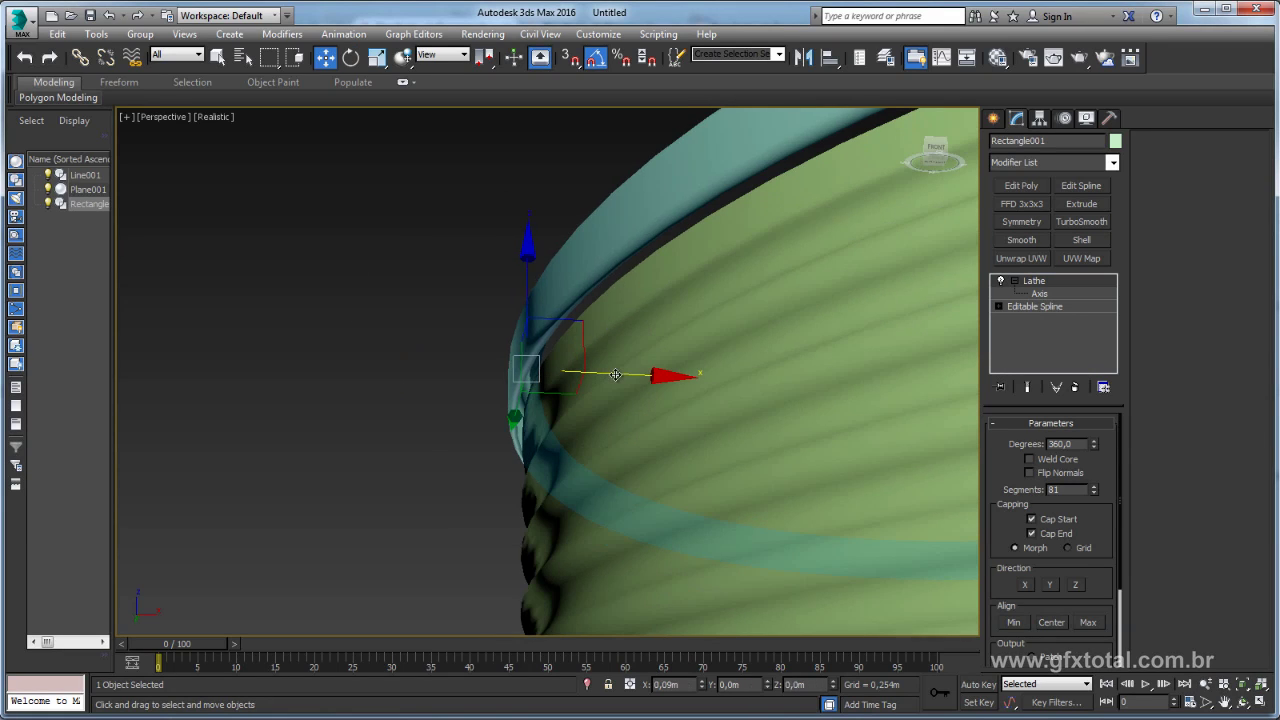
middle_click_drag(615, 374, 586, 373, "alt")
middle_click_drag(622, 422, 536, 322, "alt")
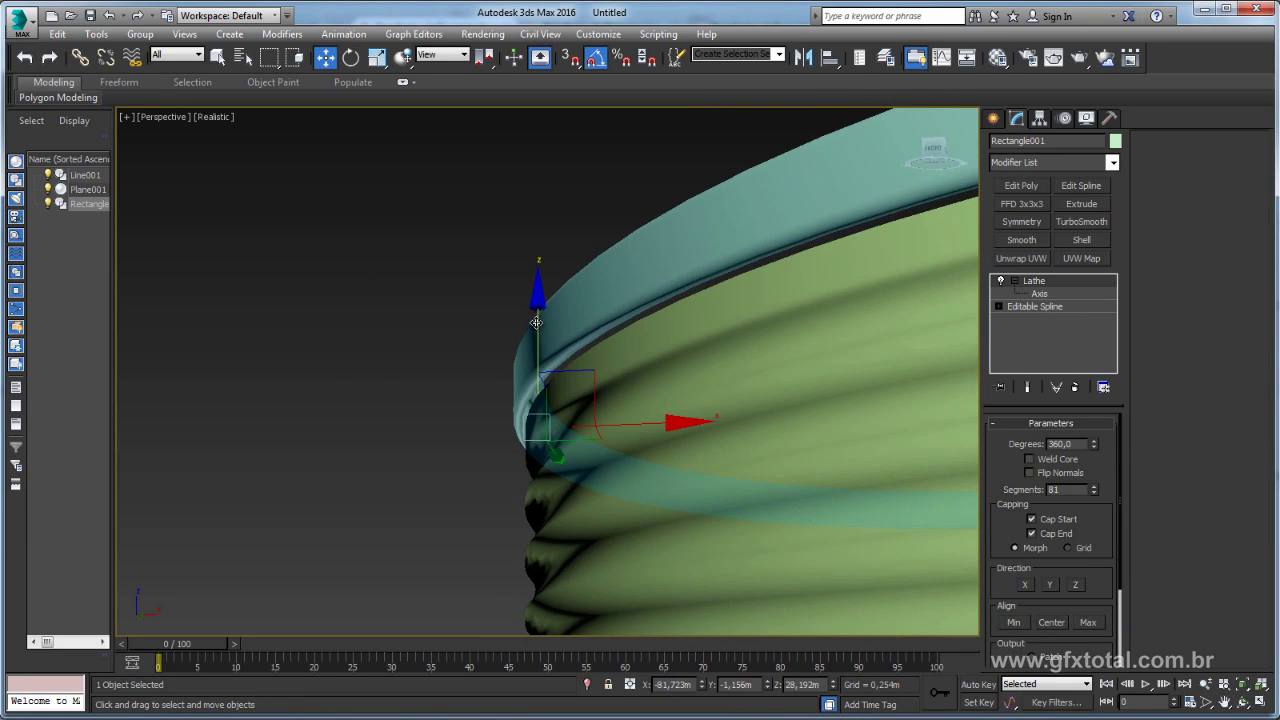
left_click_drag(536, 322, 552, 346)
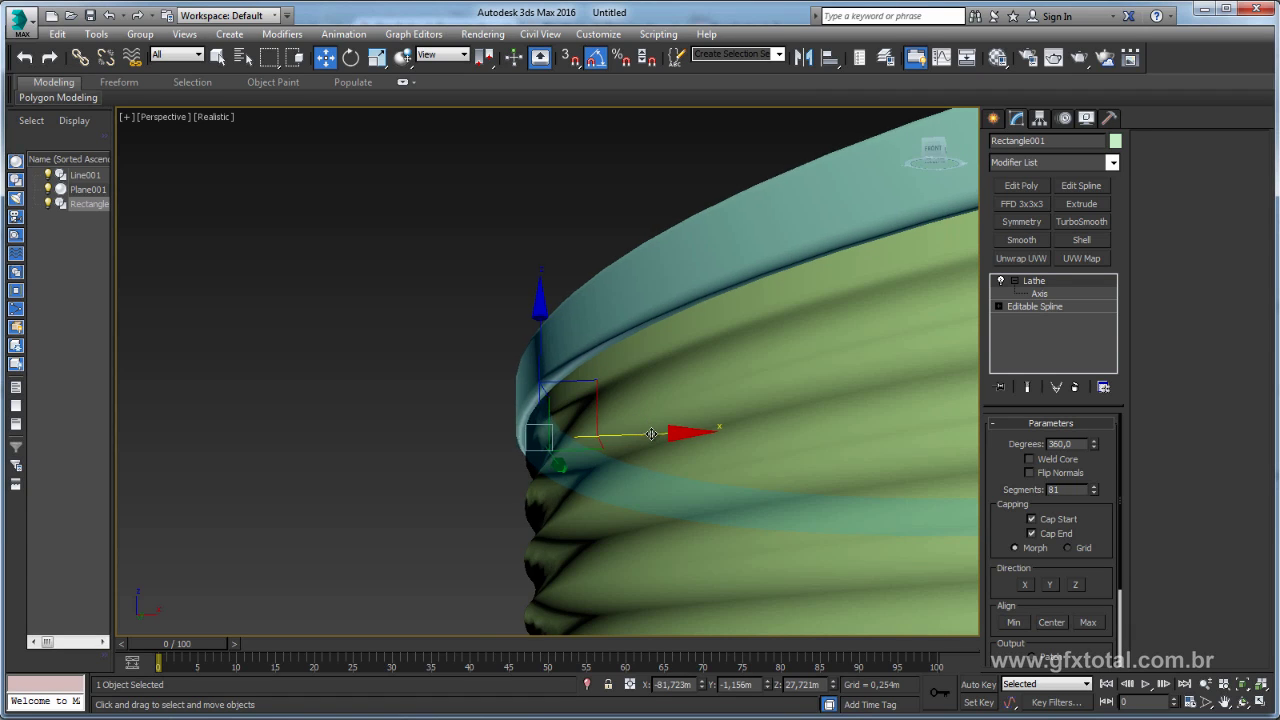
left_click_drag(644, 428, 685, 417)
scroll(685, 417, "down", 3)
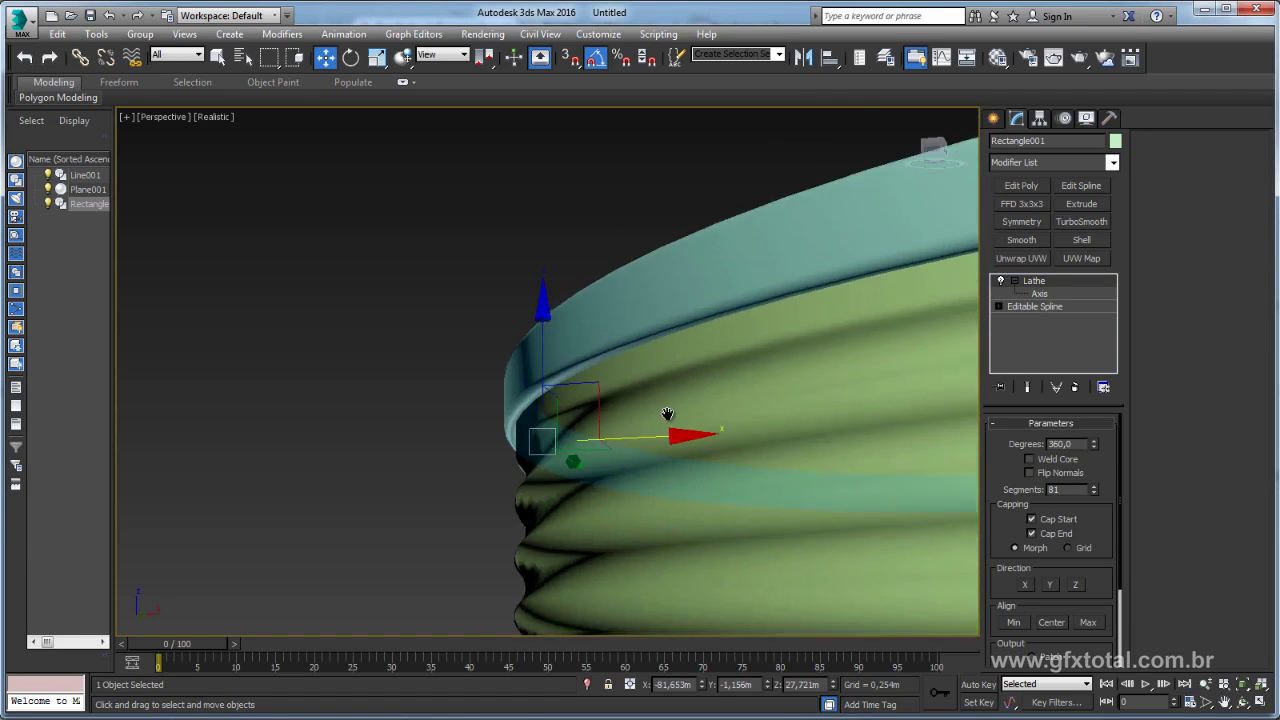
scroll(770, 366, "down", 4)
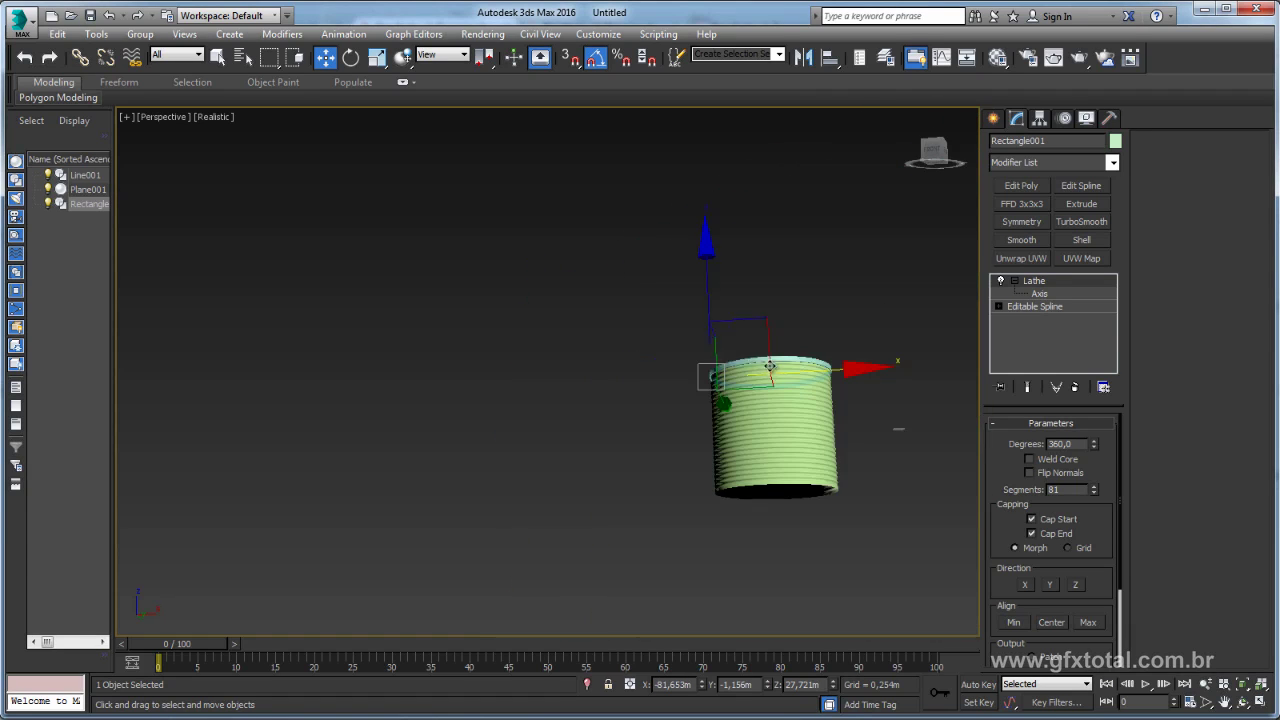
Drag the Lathe axis to widen the rim into a large ring and orbit to check it.
left_click(1037, 295)
scroll(867, 350, "up", 5)
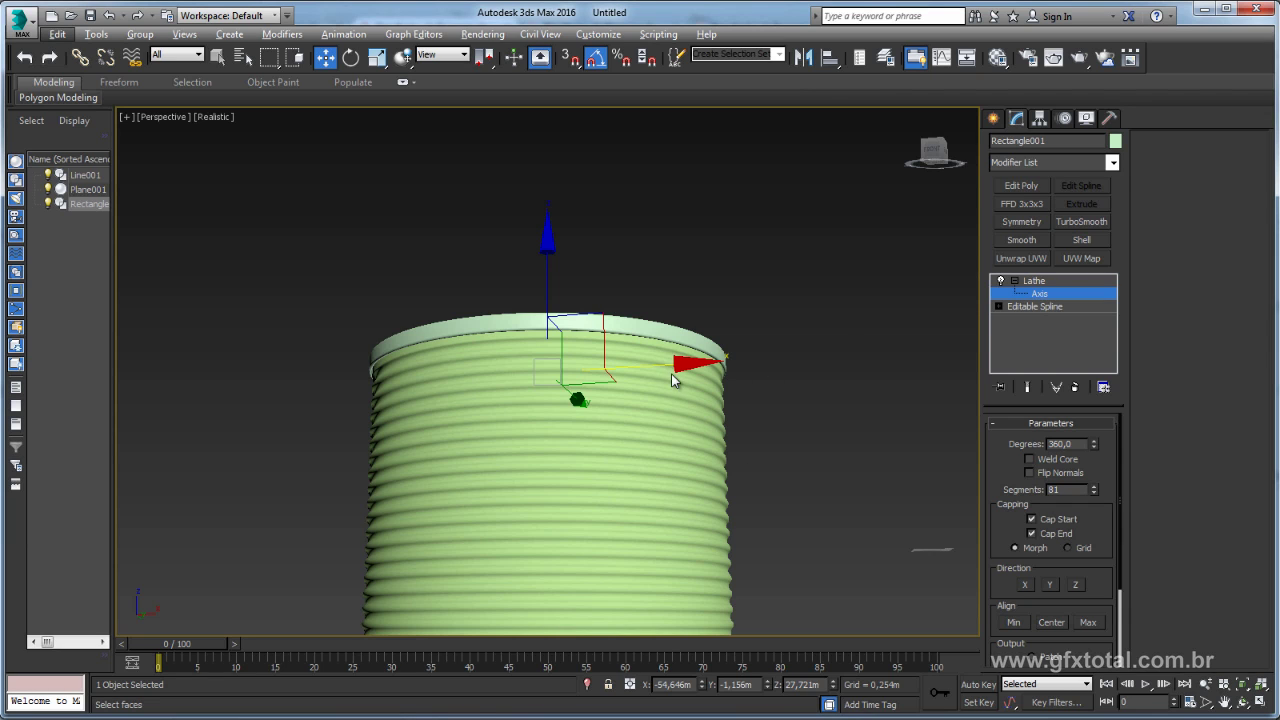
mouse_move(665, 366)
left_mouse_down()
mouse_move(766, 369)
mouse_move(534, 433)
left_mouse_up()
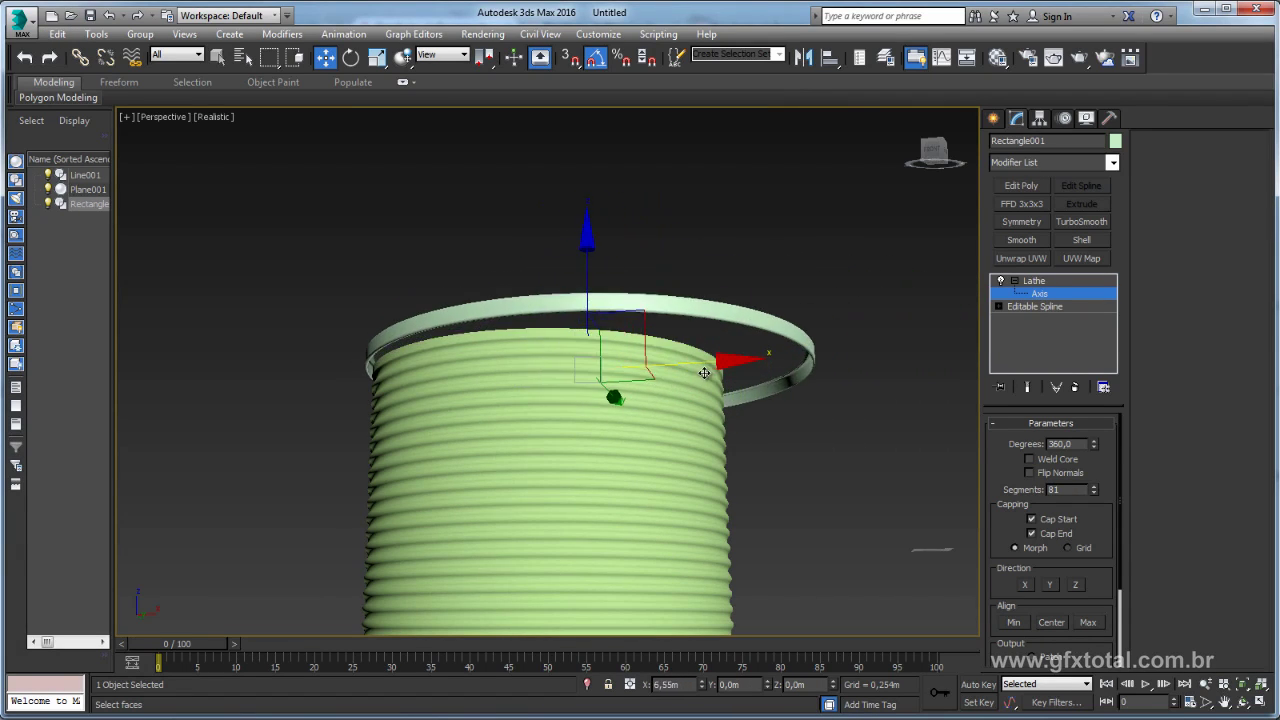
scroll(424, 382, "down", 5)
key("alt+space")
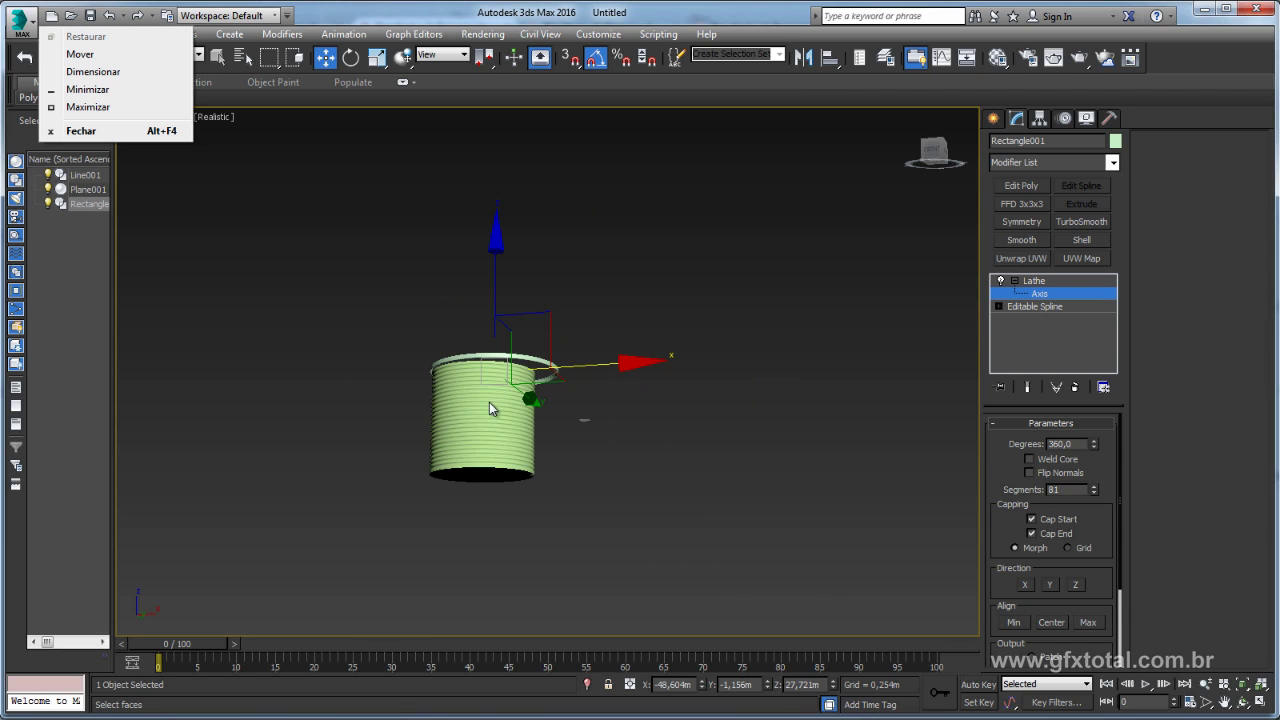
key("Escape")
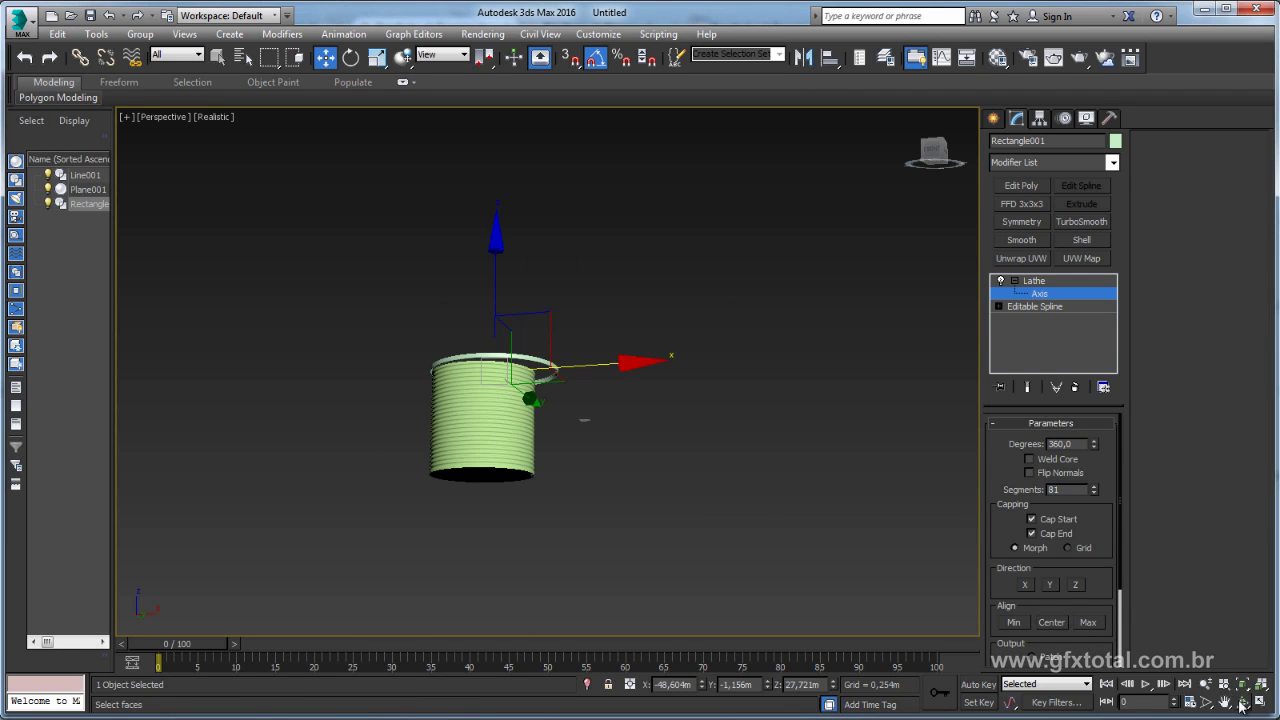
left_click(1241, 704)
scroll(508, 390, "up", 5)
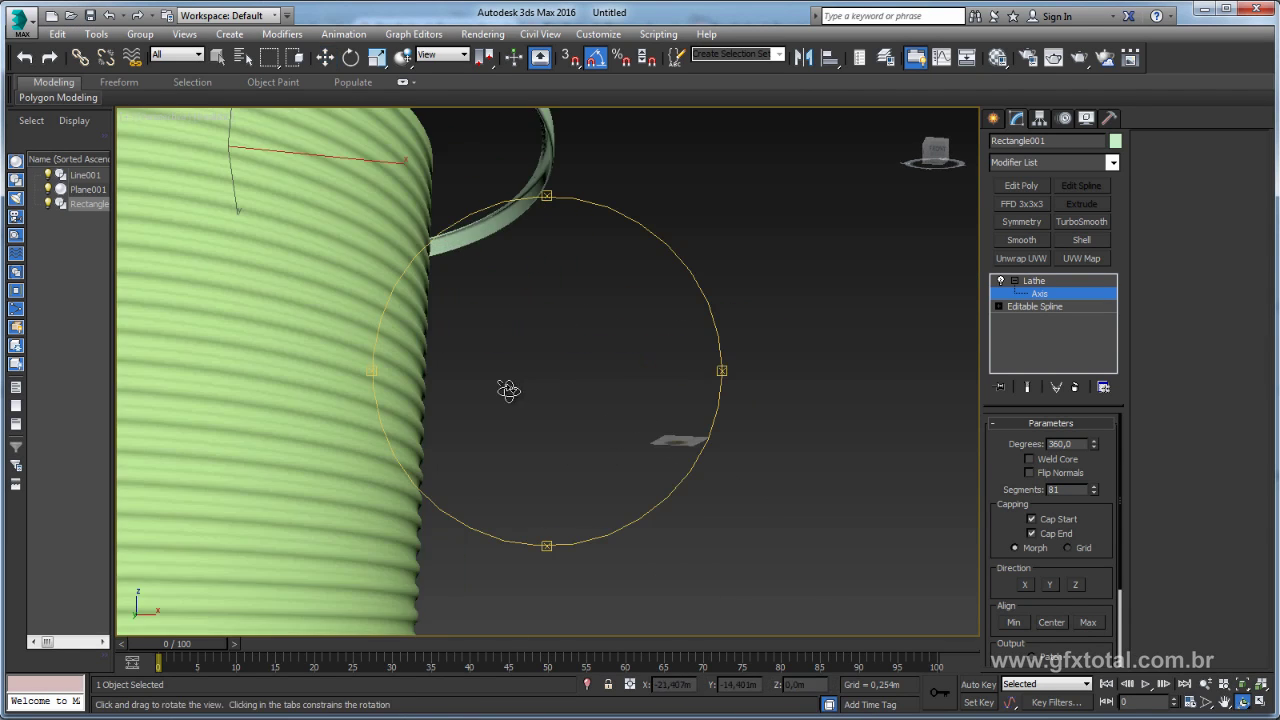
mouse_move(508, 390)
left_mouse_down()
mouse_move(686, 423)
mouse_move(551, 409)
mouse_move(558, 500)
left_mouse_up()
Shrink the rim ring back tightly around the can's top and exit Axis mode.
left_click(325, 57)
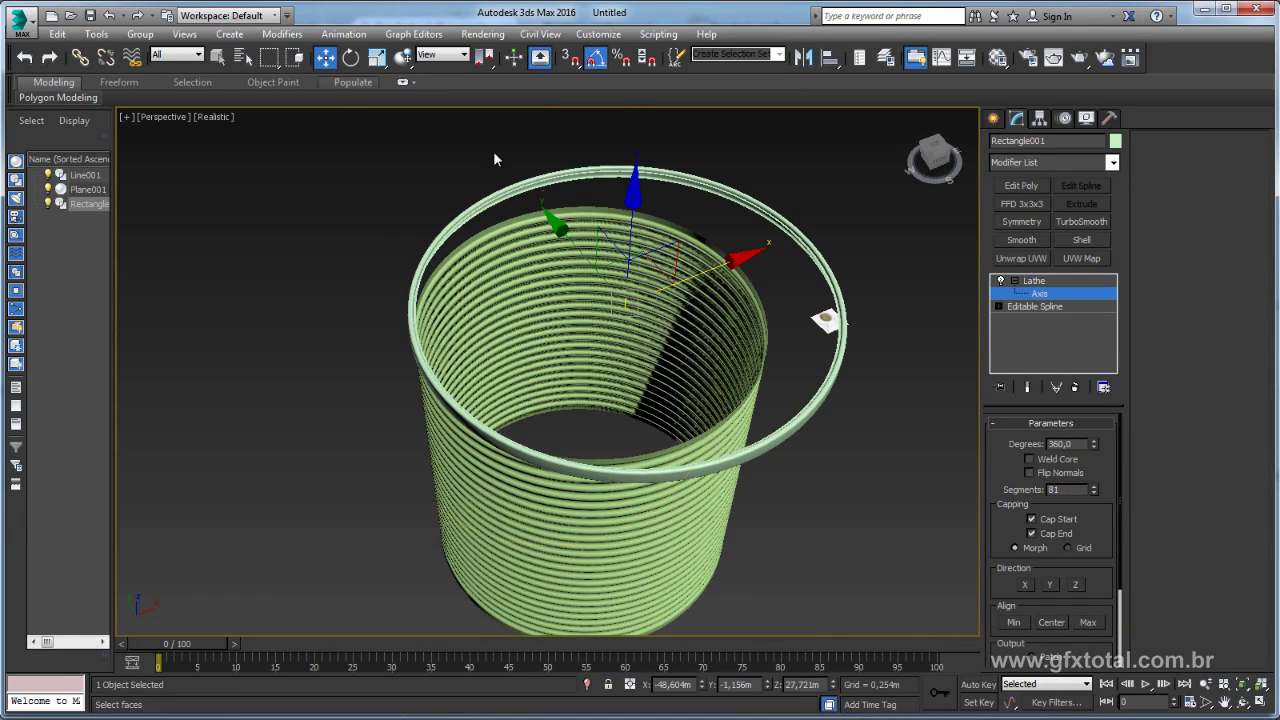
left_click_drag(706, 271, 735, 297)
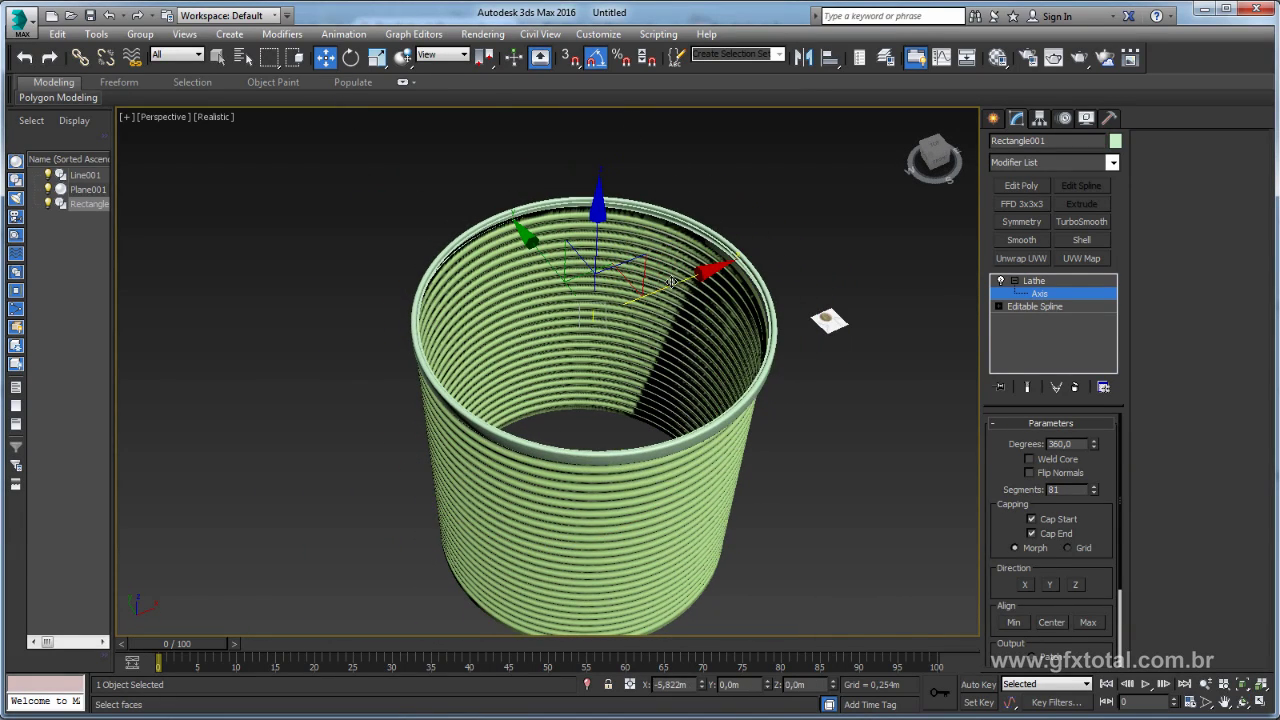
mouse_move(735, 297)
middle_mouse_down("alt")
mouse_move(684, 331)
mouse_move(631, 317)
middle_mouse_up("alt")
scroll(684, 331, "up", 3)
scroll(693, 352, "up", 3)
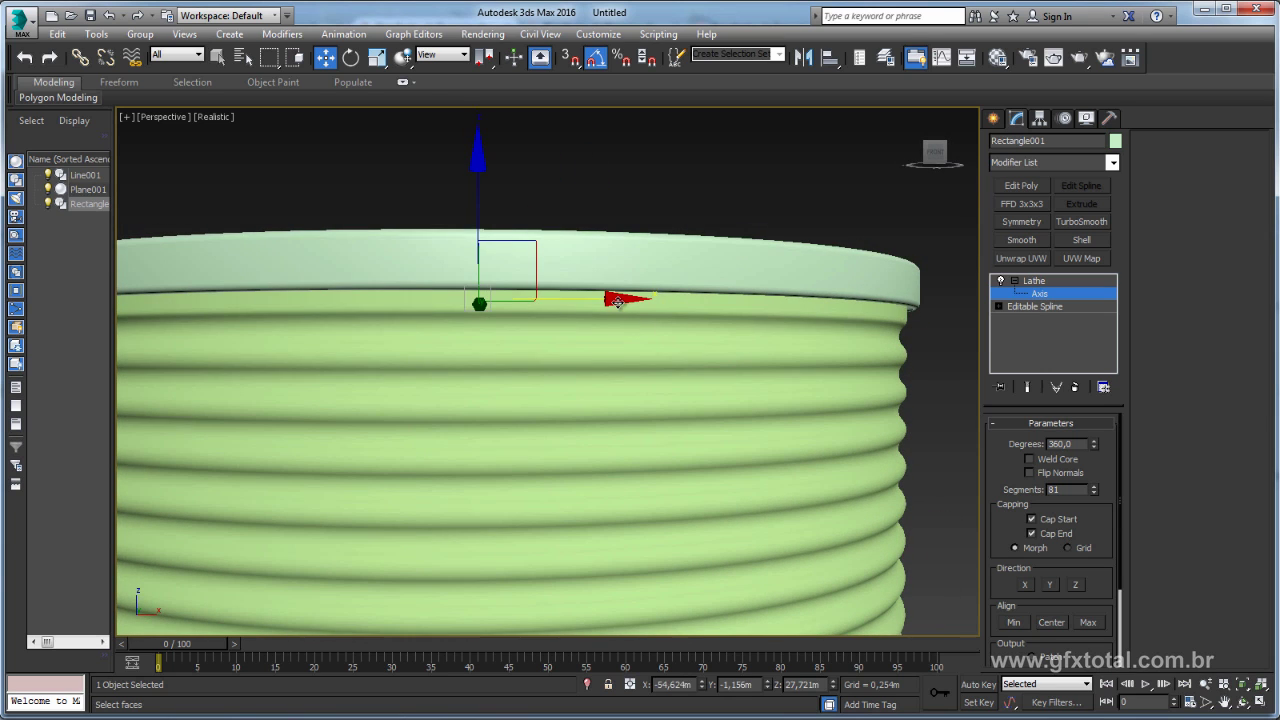
left_click_drag(618, 301, 615, 301)
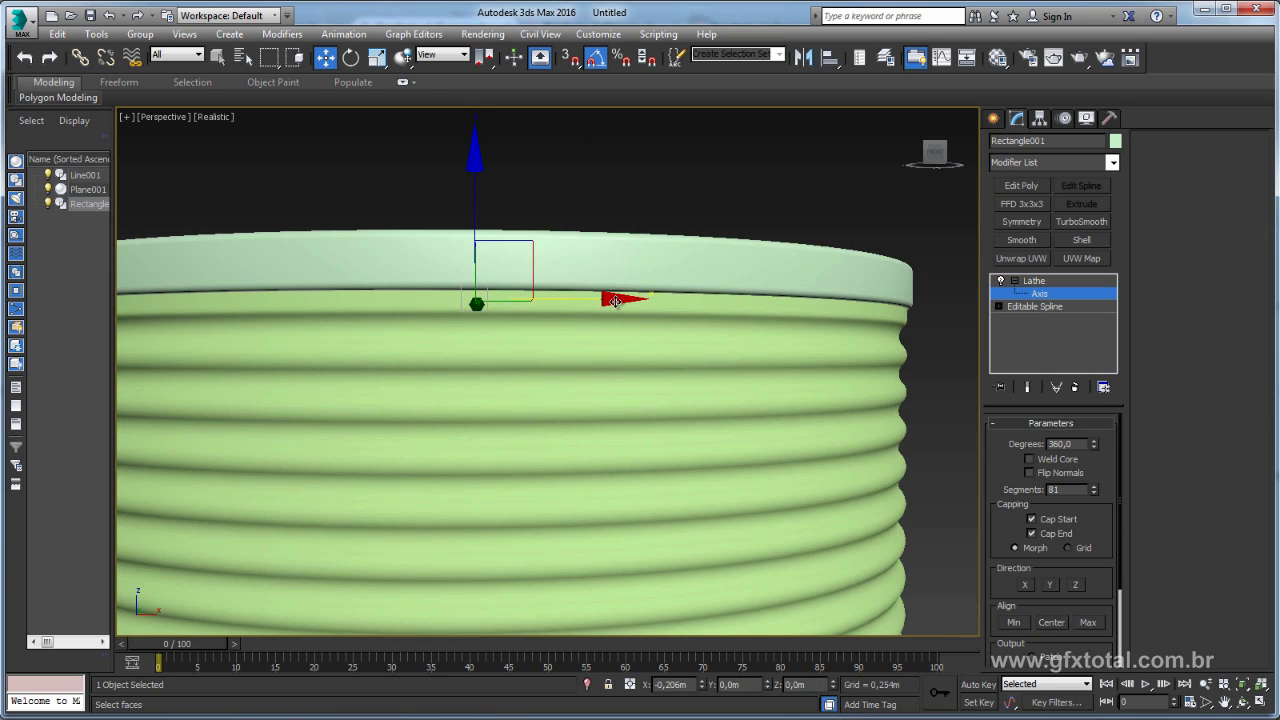
scroll(615, 301, "down", 10)
middle_click_drag(634, 326, 710, 432, "alt")
left_click(1055, 281)
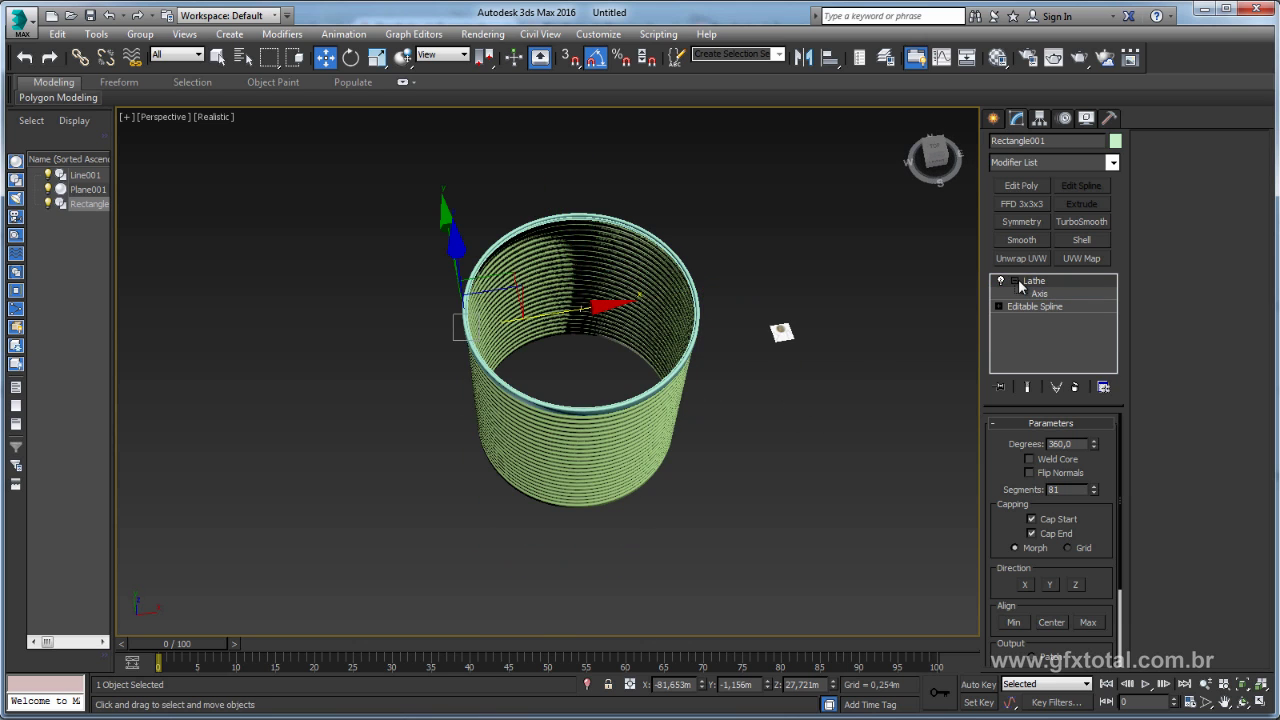
left_click(1014, 281)
Orbit around the can body, then switch to Top view and zoom onto the lid reference.
mouse_move(686, 308)
middle_mouse_down("alt")
mouse_move(711, 327)
mouse_move(622, 366)
middle_mouse_up("alt")
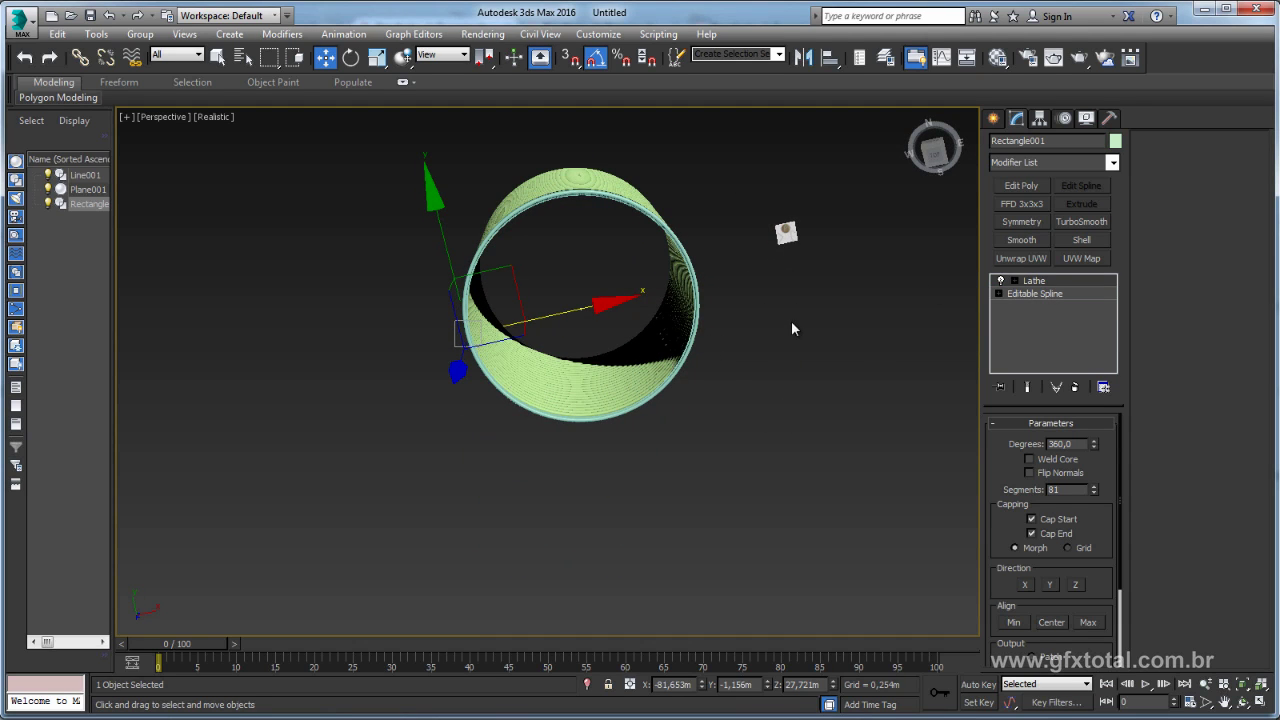
key("alt+Tab")
key("alt+Tab")
middle_click_drag(693, 220, 628, 272, "alt")
scroll(700, 226, "up", 5)
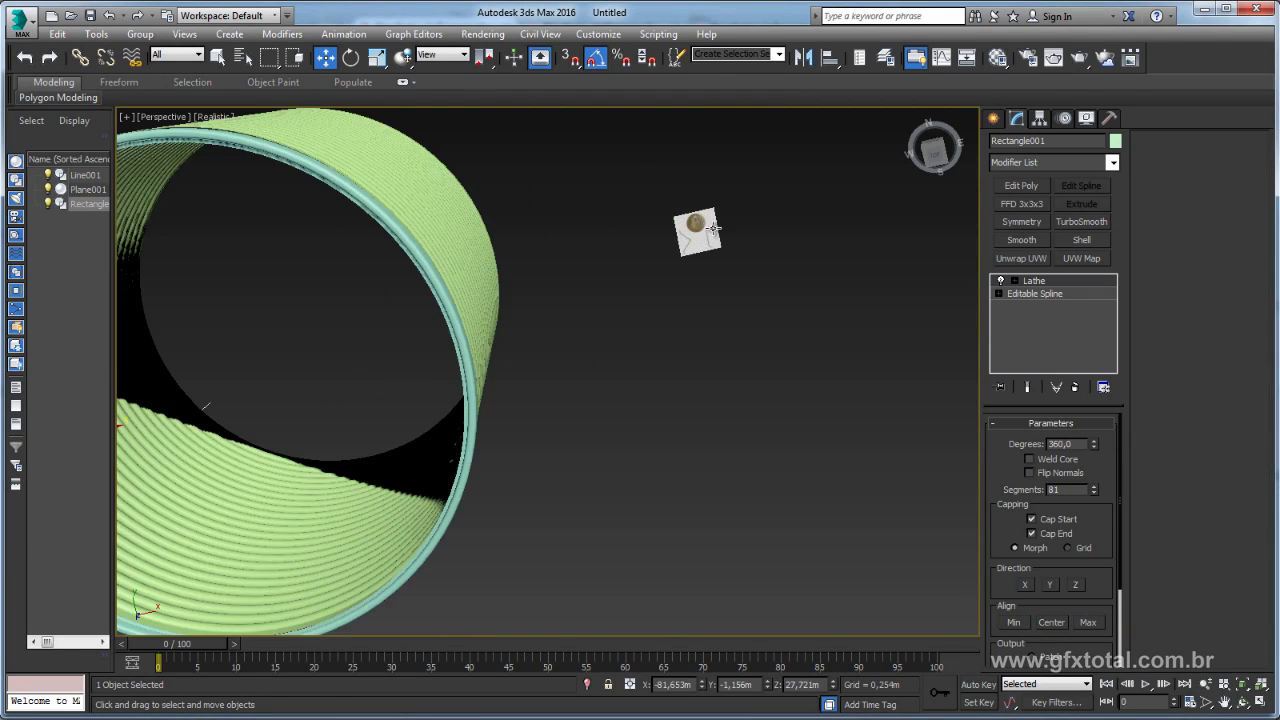
scroll(700, 226, "up", 3)
key("t")
scroll(680, 311, "down", 5)
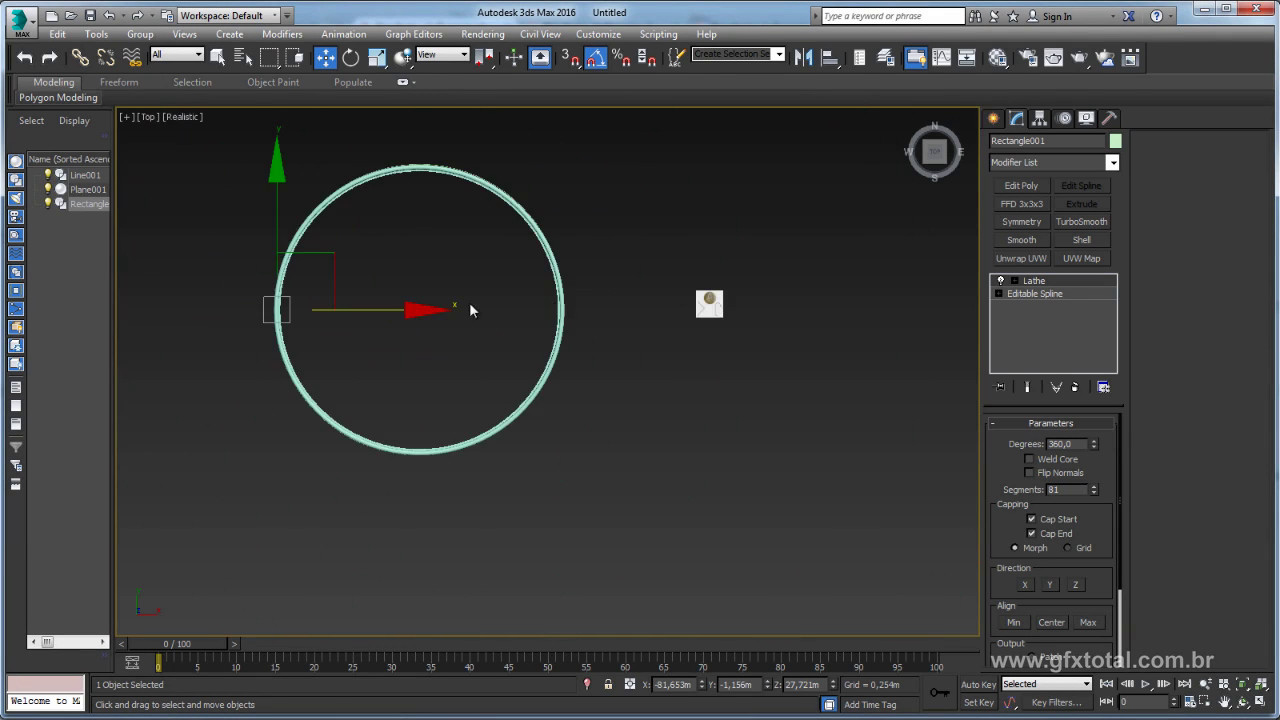
scroll(700, 300, "up", 5)
scroll(697, 272, "up", 3)
scroll(697, 272, "up", 5)
scroll(661, 312, "down", 1)
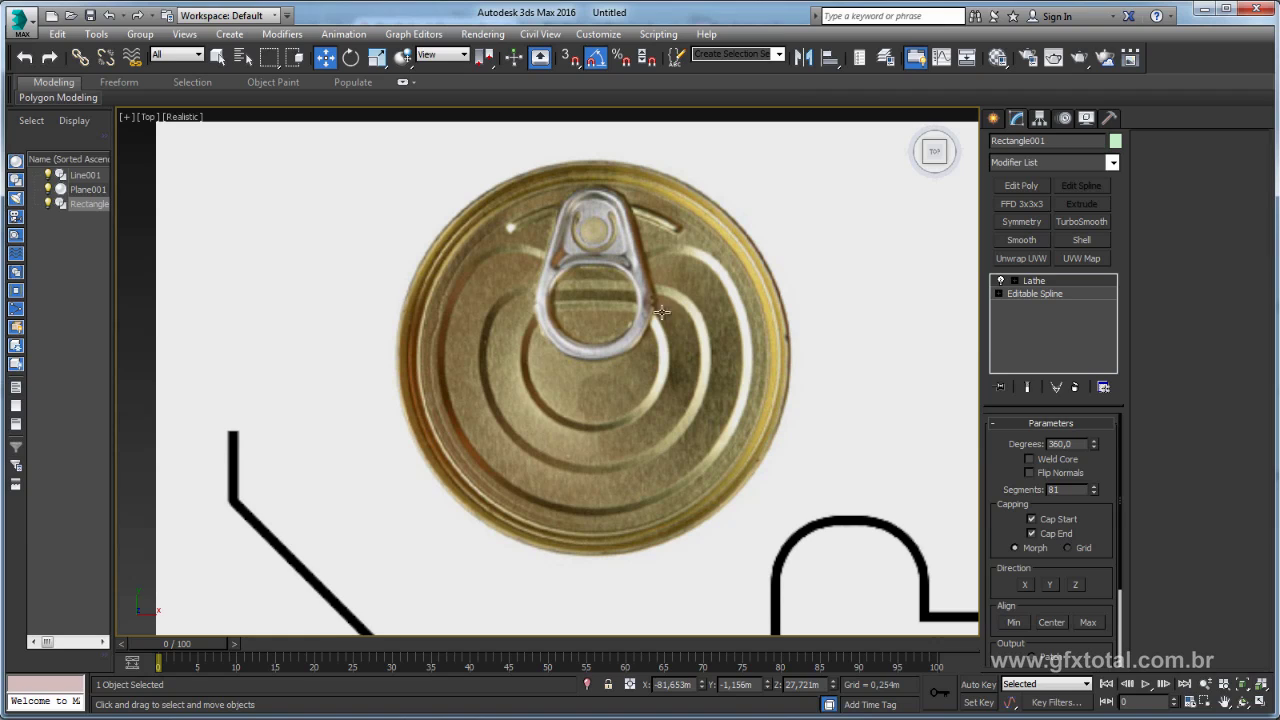
Create a thin Standard Primitives plane across the lid just below the pull-tab ring.
left_click(993, 120)
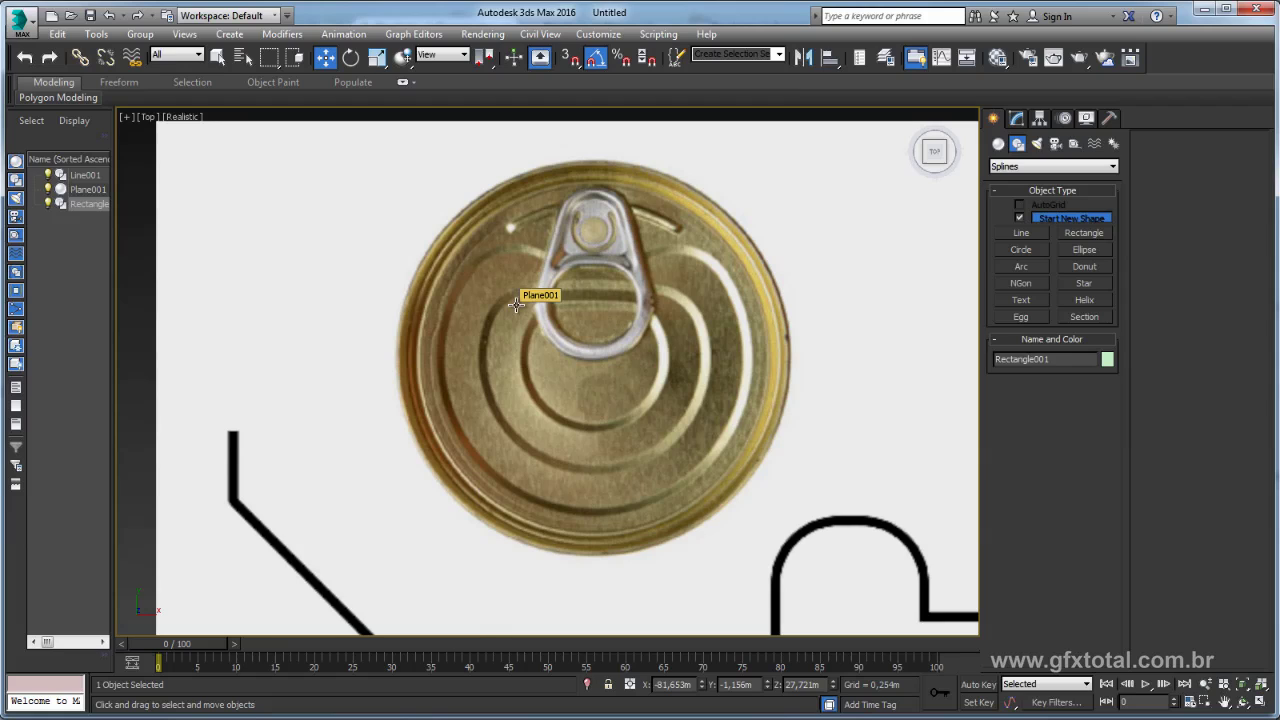
left_click(999, 144)
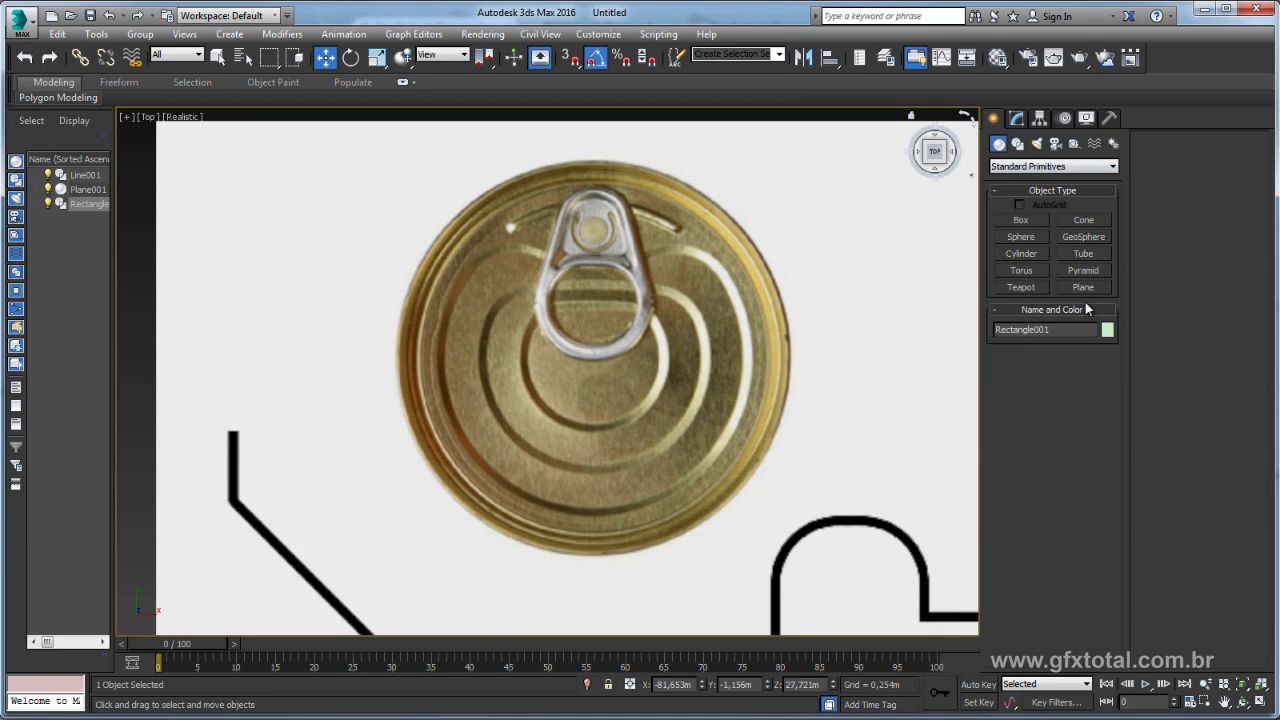
left_click(1084, 287)
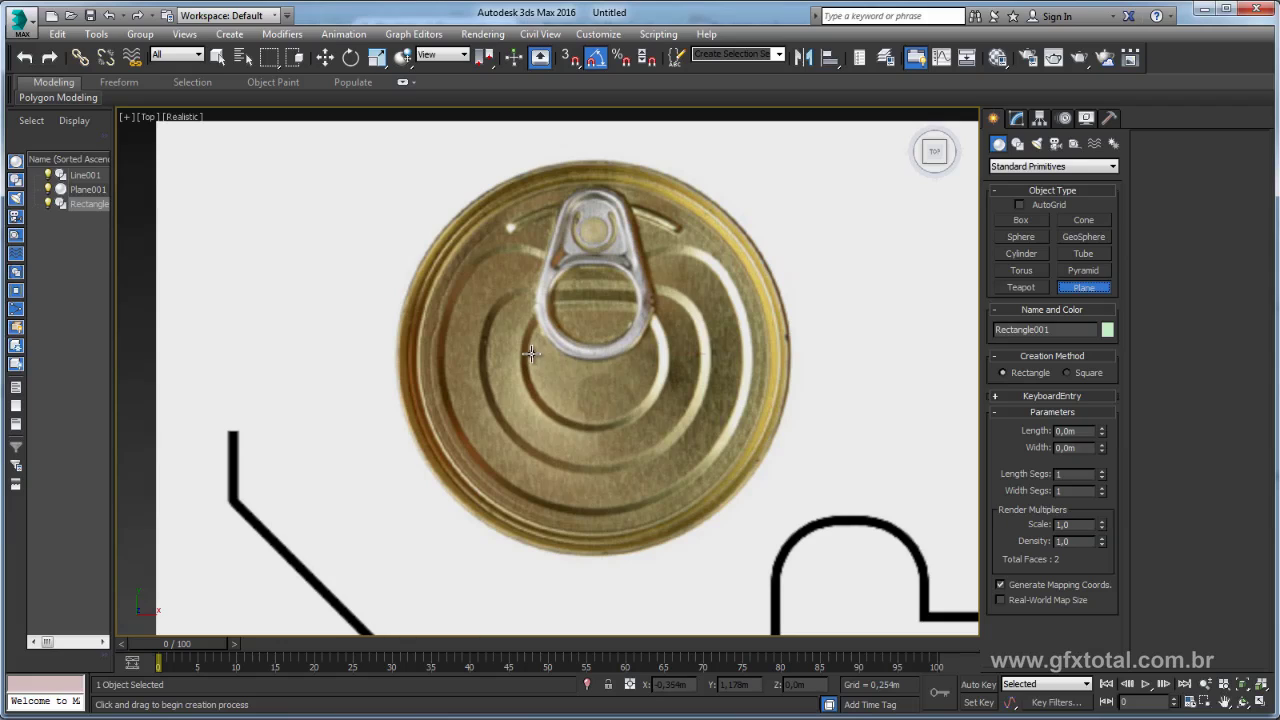
left_click_drag(530, 354, 662, 341)
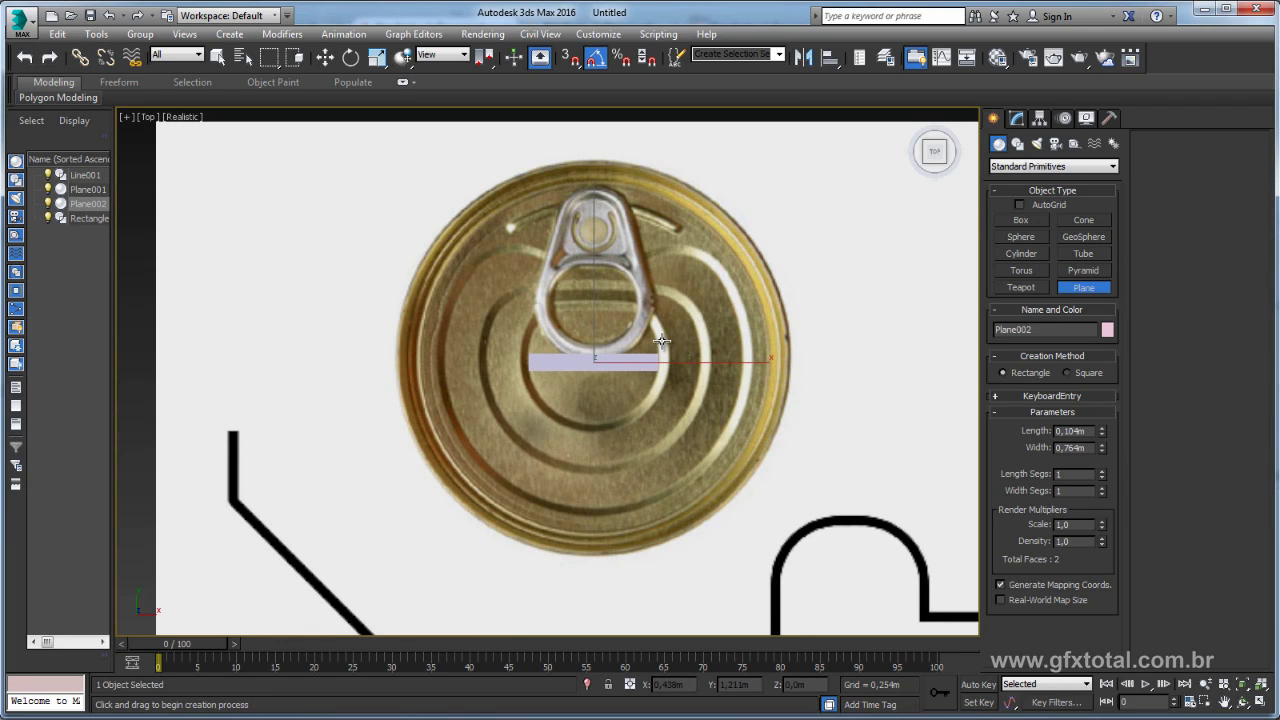
Convert the new plane into an Editable Poly.
key("w")
right_click(616, 358)
mouse_move(644, 515)
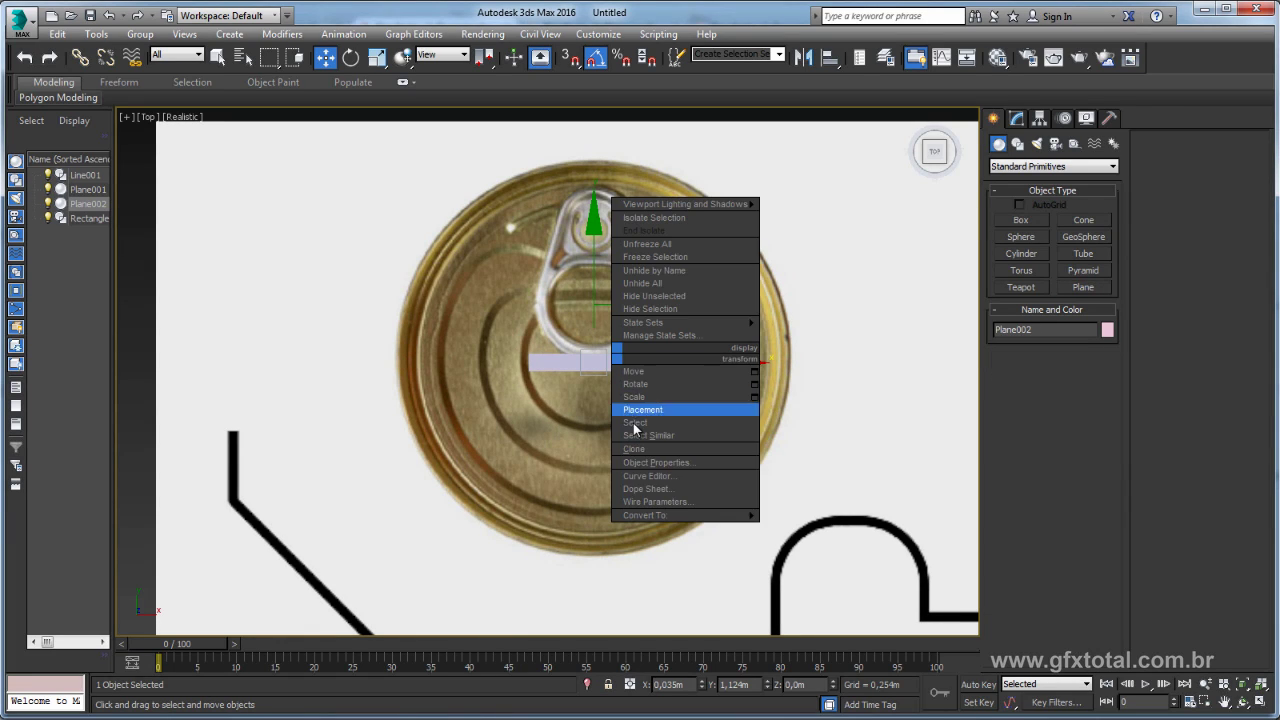
left_click(805, 528)
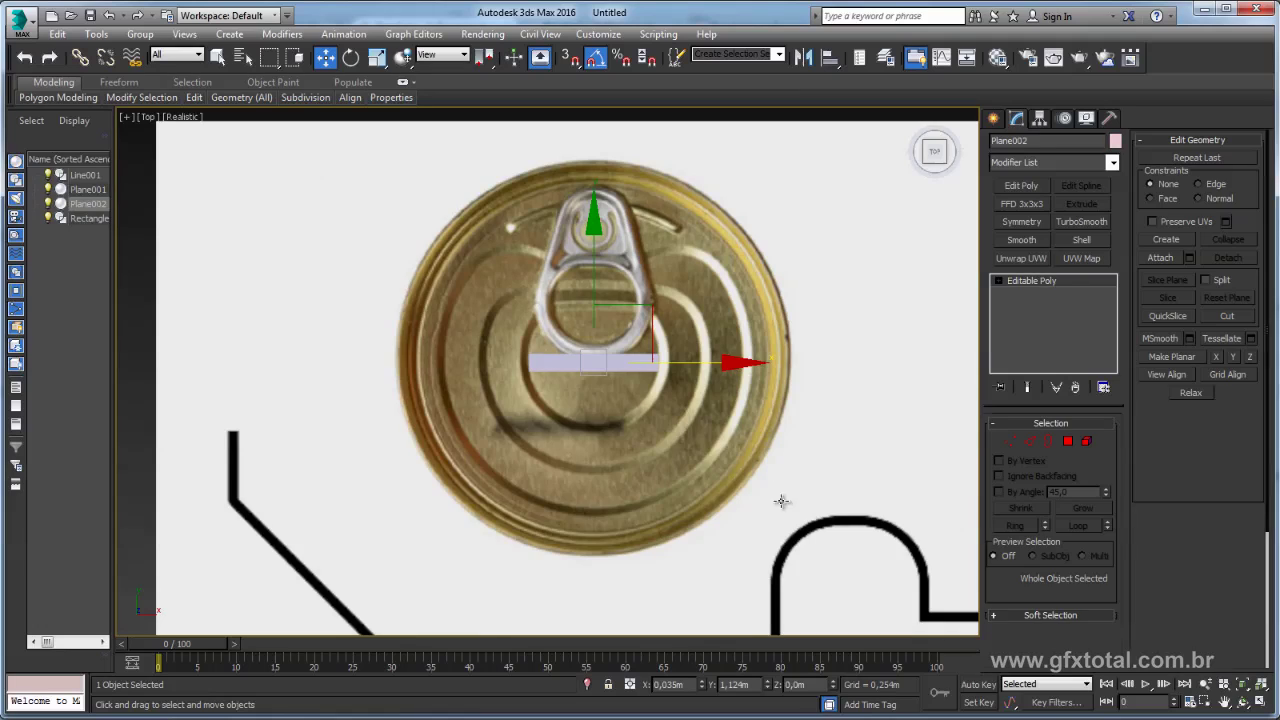
scroll(780, 500, "up", 3)
scroll(780, 500, "up", 3)
Connect the two long edges and pull the top and bottom edges into an octagon.
key("2")
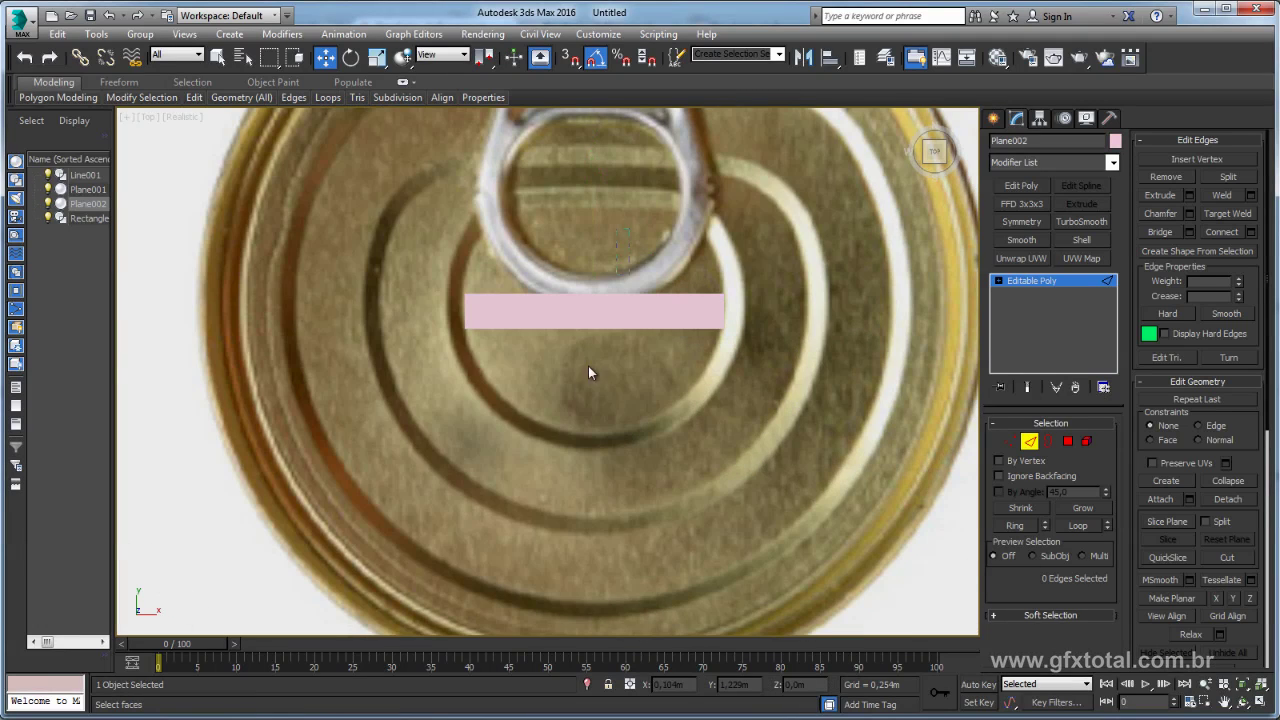
left_click(649, 394)
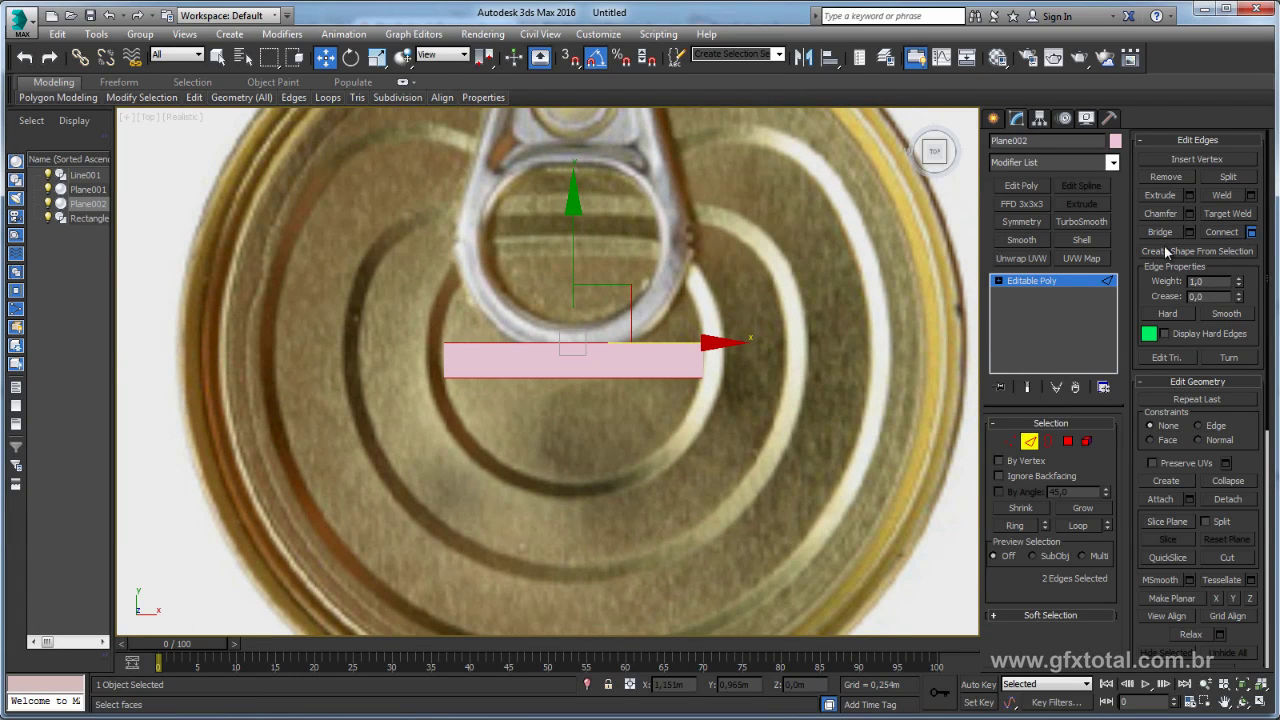
left_click(1250, 232)
left_click_drag(561, 380, 580, 260)
left_click(555, 450)
left_click(594, 346)
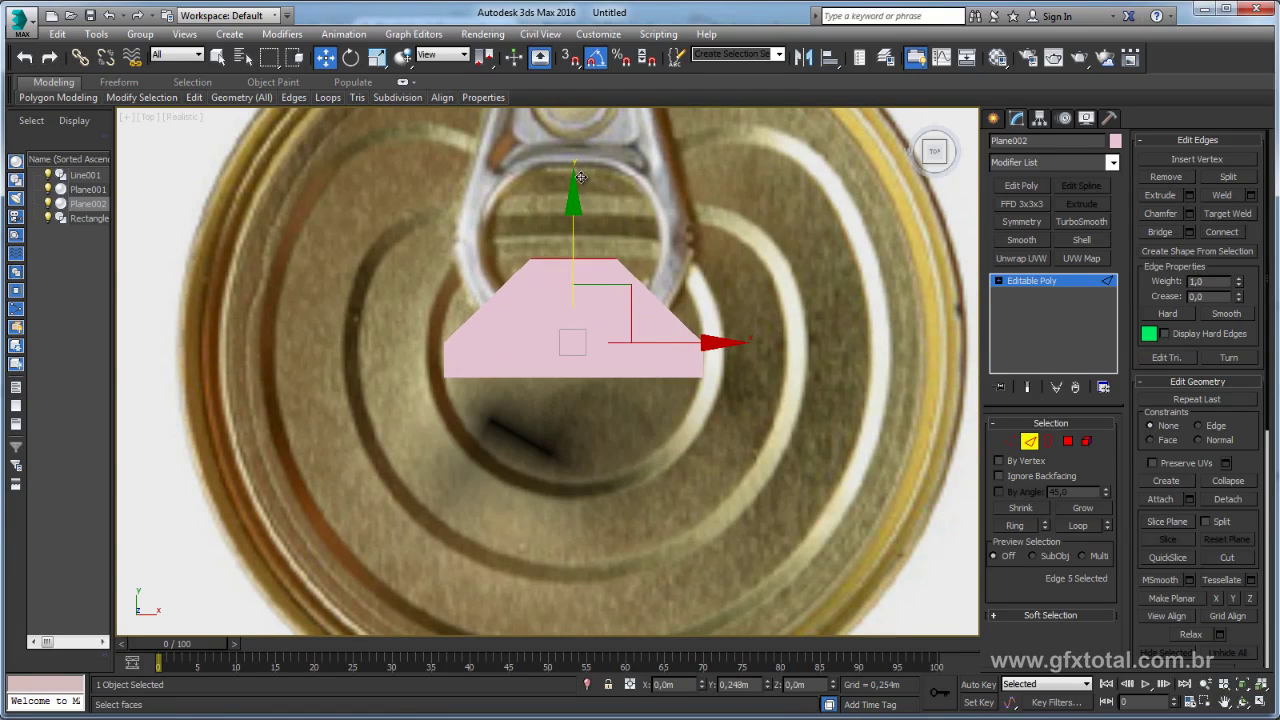
left_click(573, 377)
left_click_drag(571, 305, 571, 394)
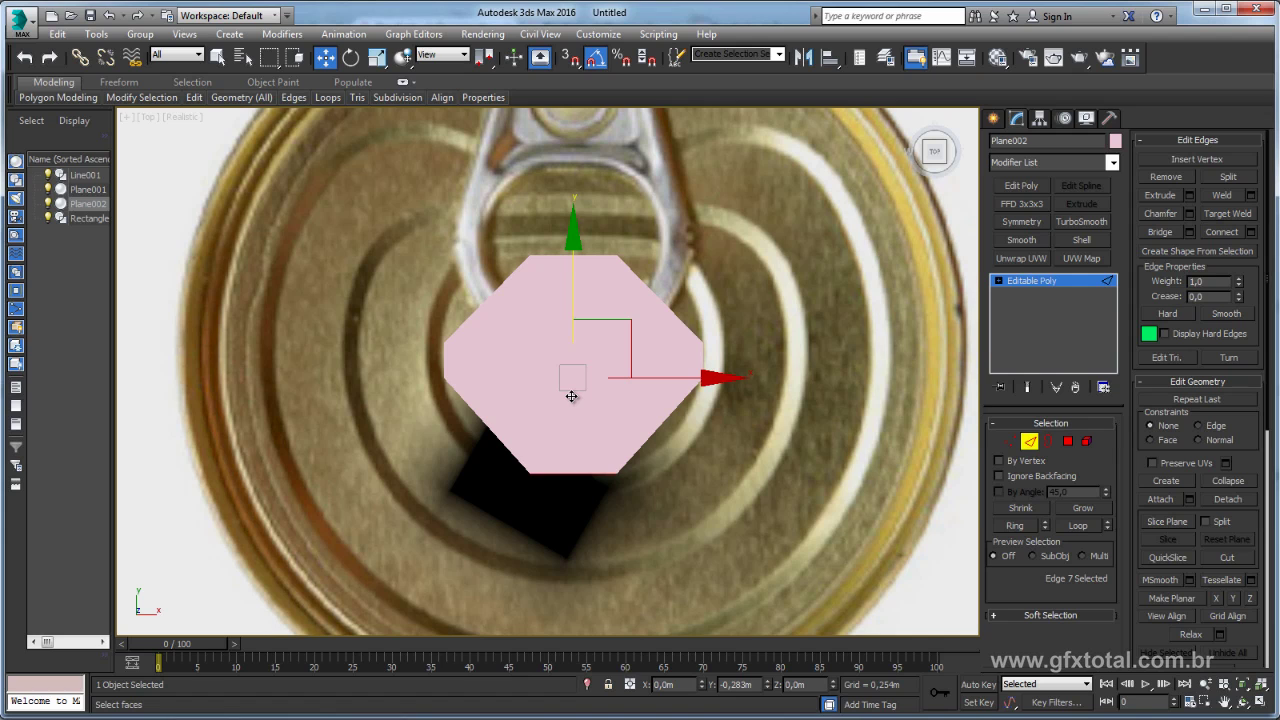
middle_click_drag(573, 390, 585, 457)
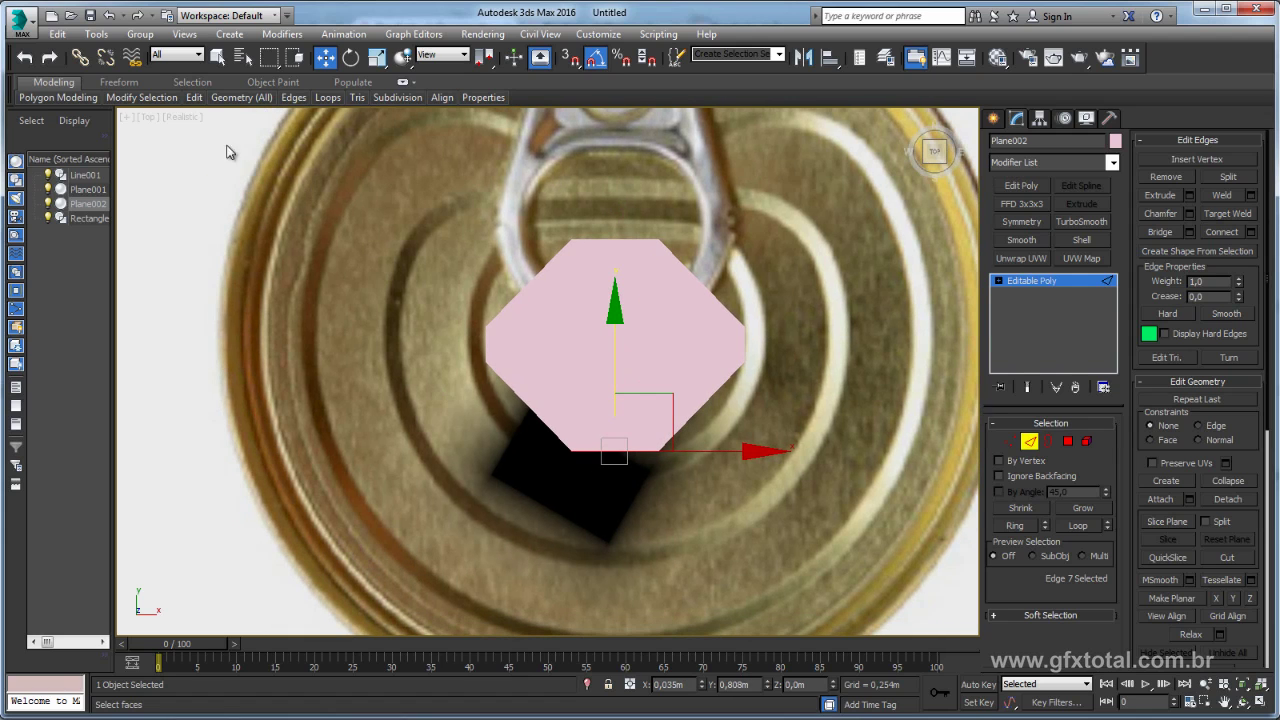
Set the viewport to Shaded with Edged Faces so the octagon's edges show.
left_click(185, 116)
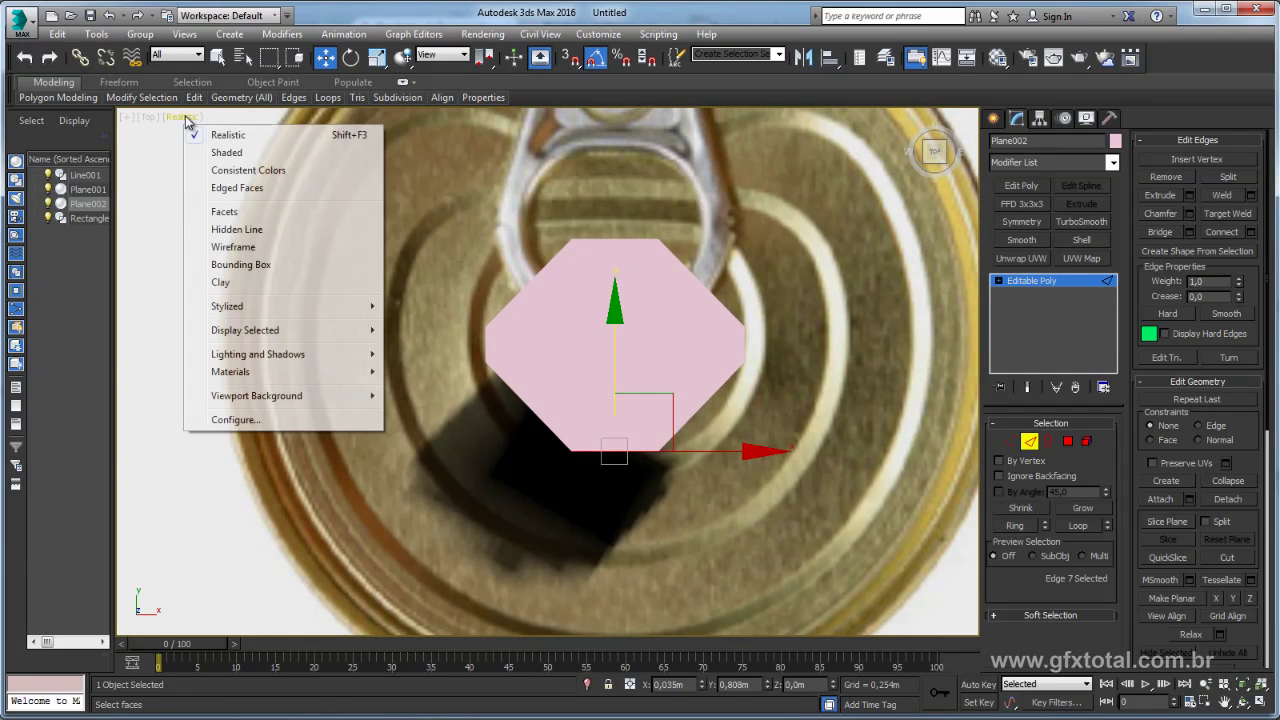
left_click(248, 156)
mouse_move(646, 392)
middle_mouse_down()
mouse_move(687, 411)
mouse_move(676, 418)
middle_mouse_up()
key("F3")
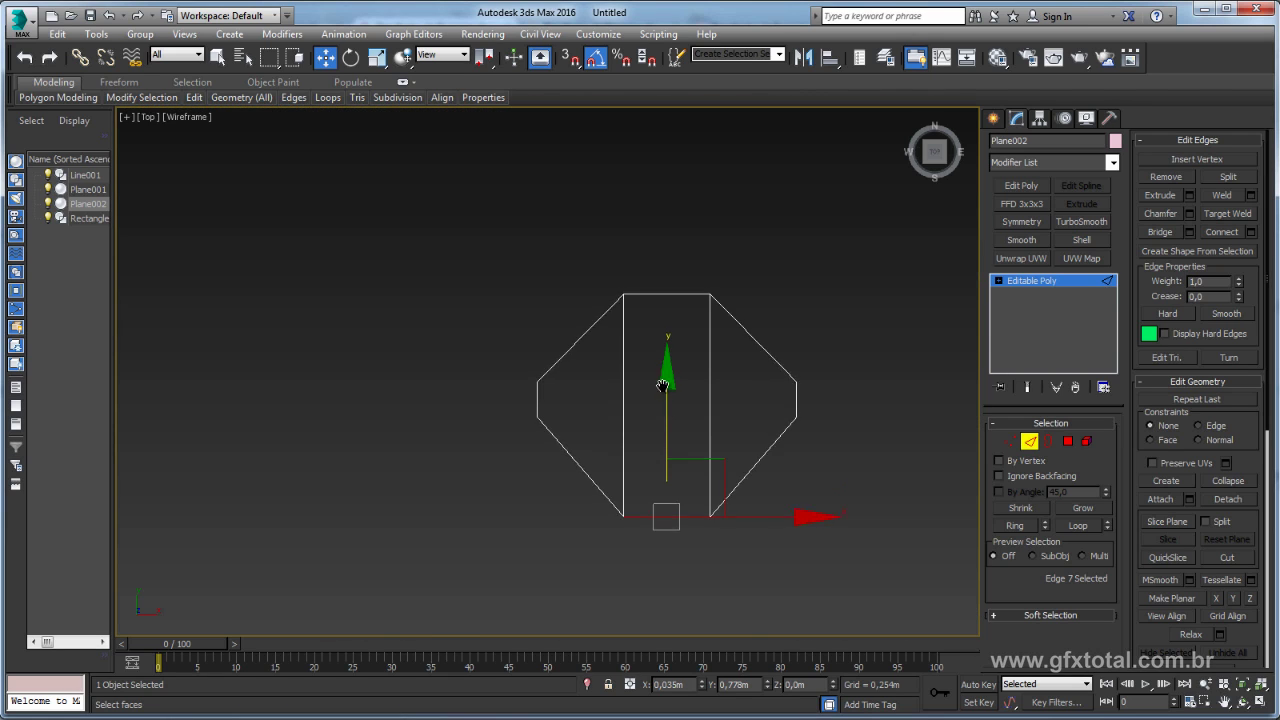
key("F3")
key("F4")
middle_click_drag(564, 388, 517, 354)
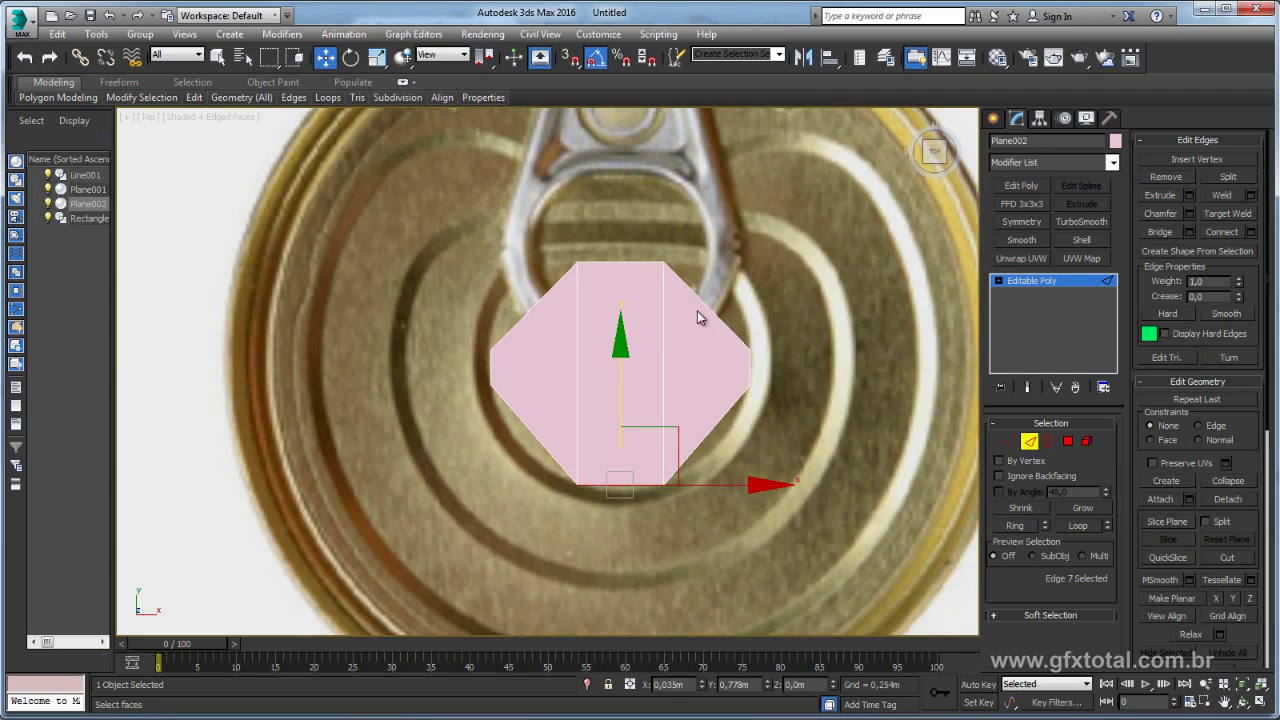
key("1")
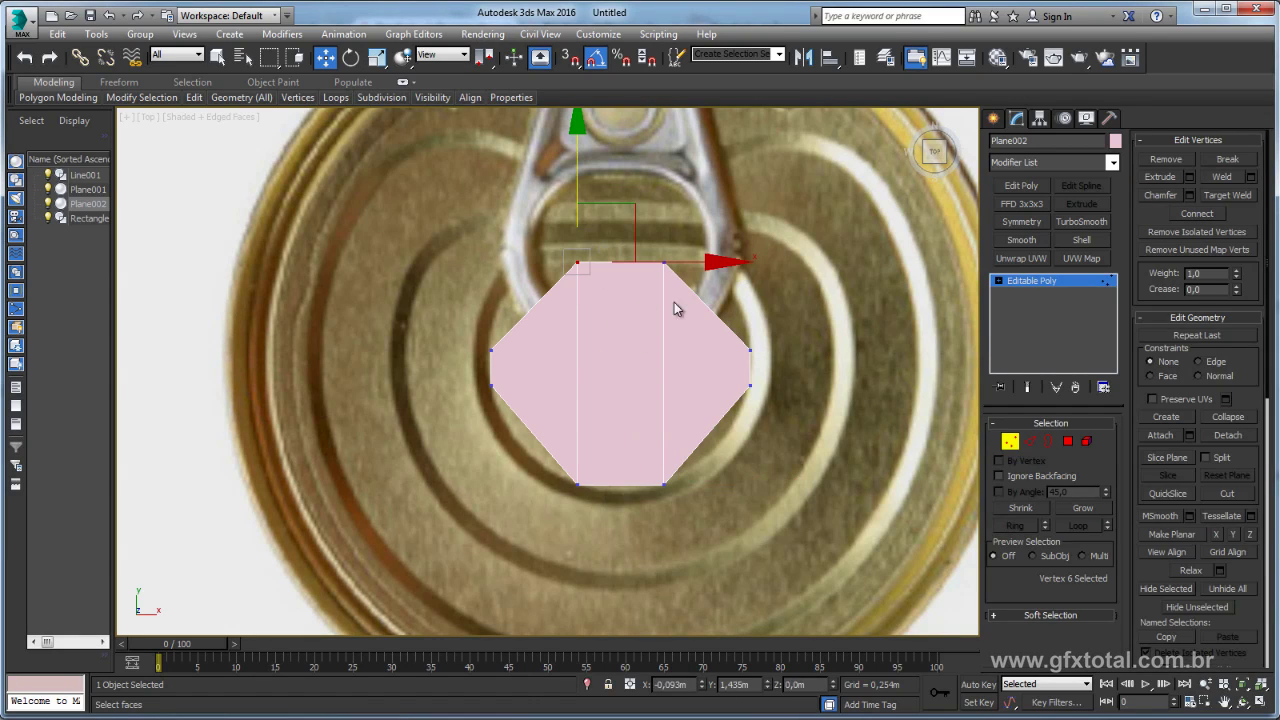
Connect the top and bottom edges with a new vertical centre edge.
left_click(1030, 443)
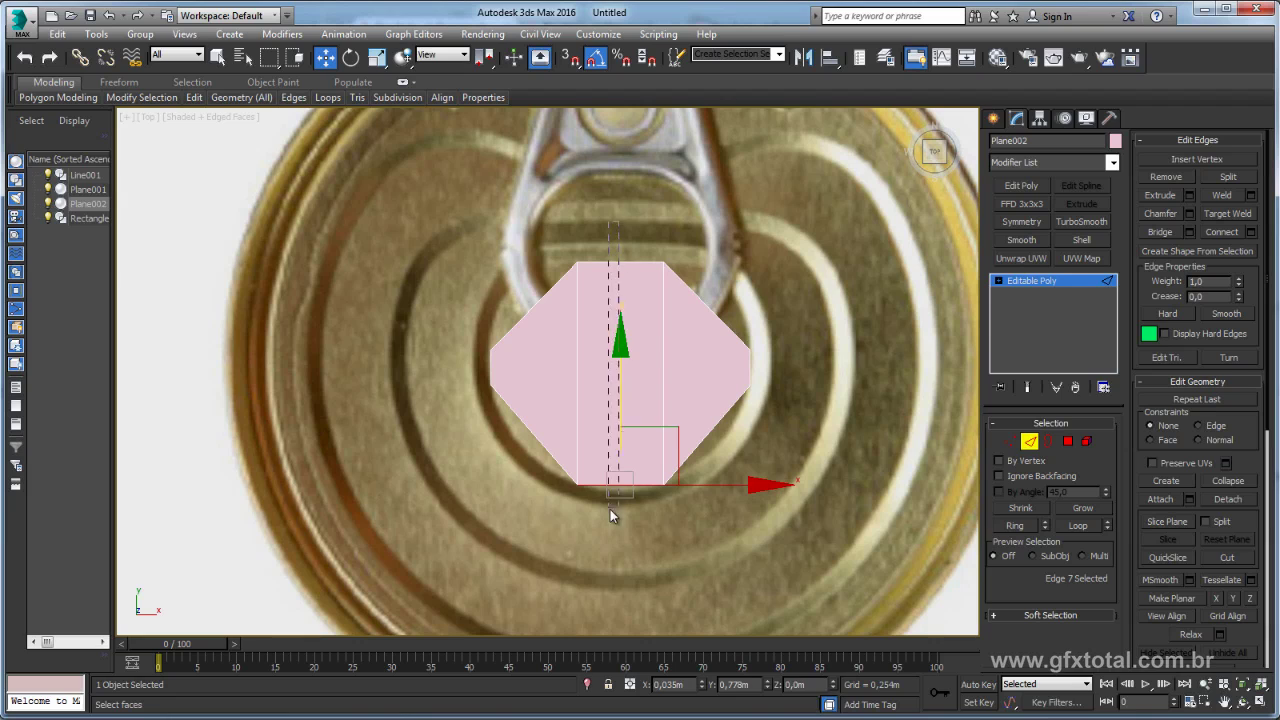
left_click(620, 262, "ctrl")
left_click(1229, 232)
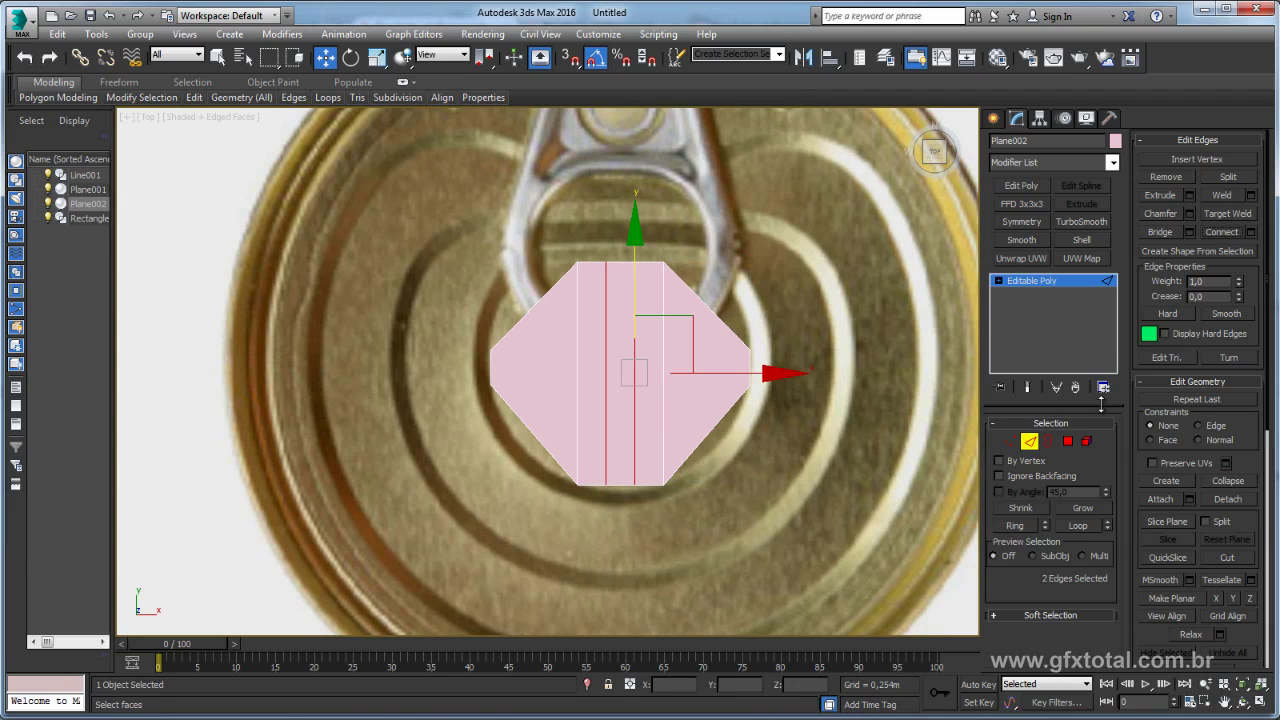
key("ctrl+z")
left_click(1250, 232)
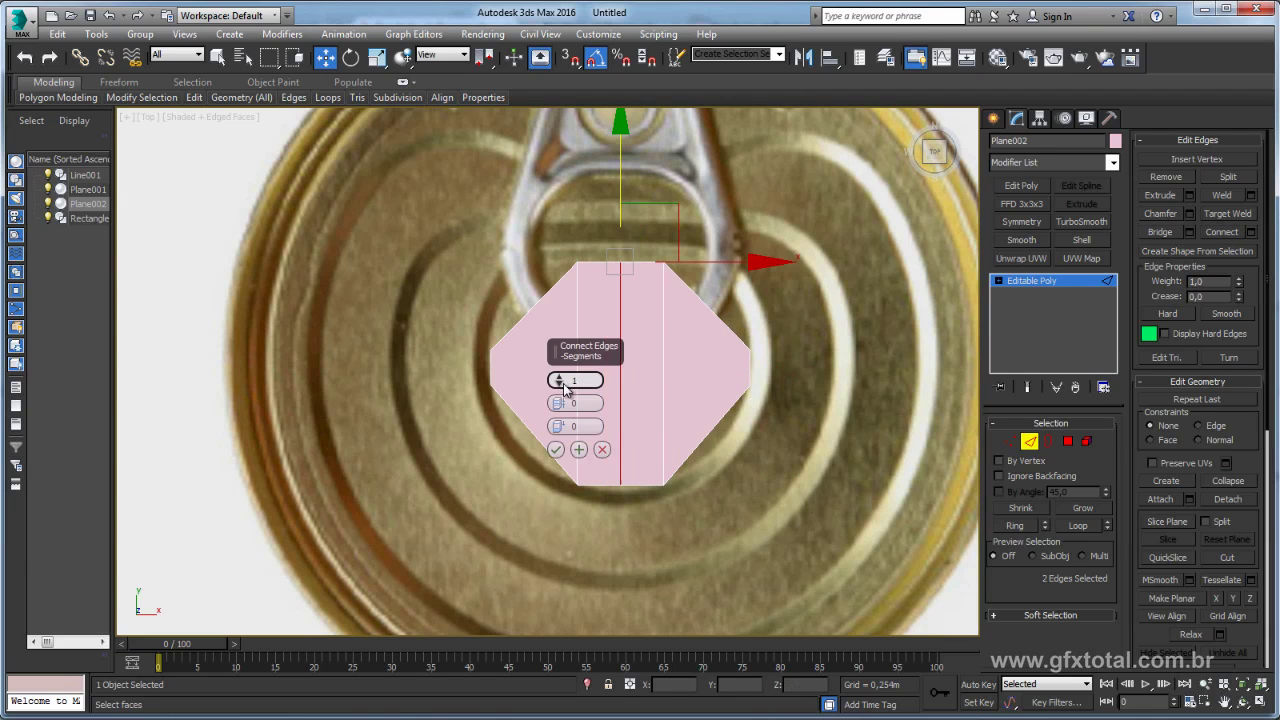
left_click(556, 450)
Delete the right-half polygon, leaving a half-octagon.
left_click(1066, 441)
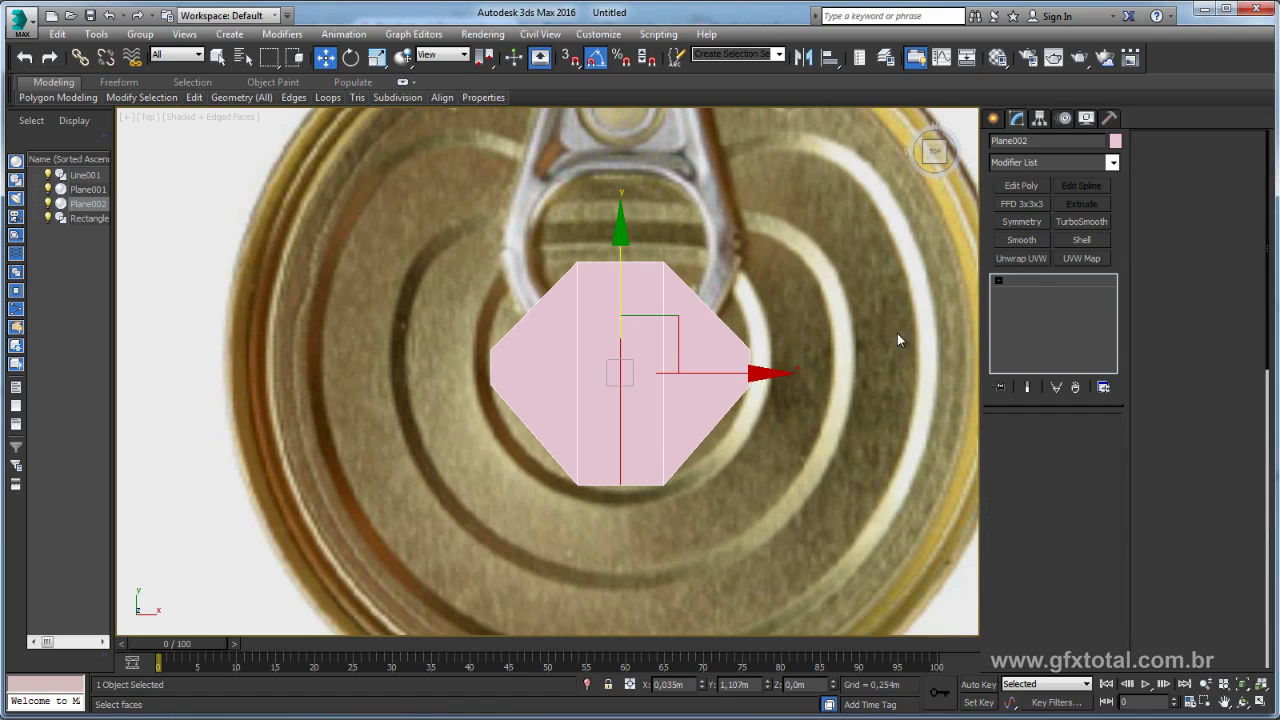
left_click(676, 372)
key("Delete")
middle_click_drag(676, 372, 760, 388)
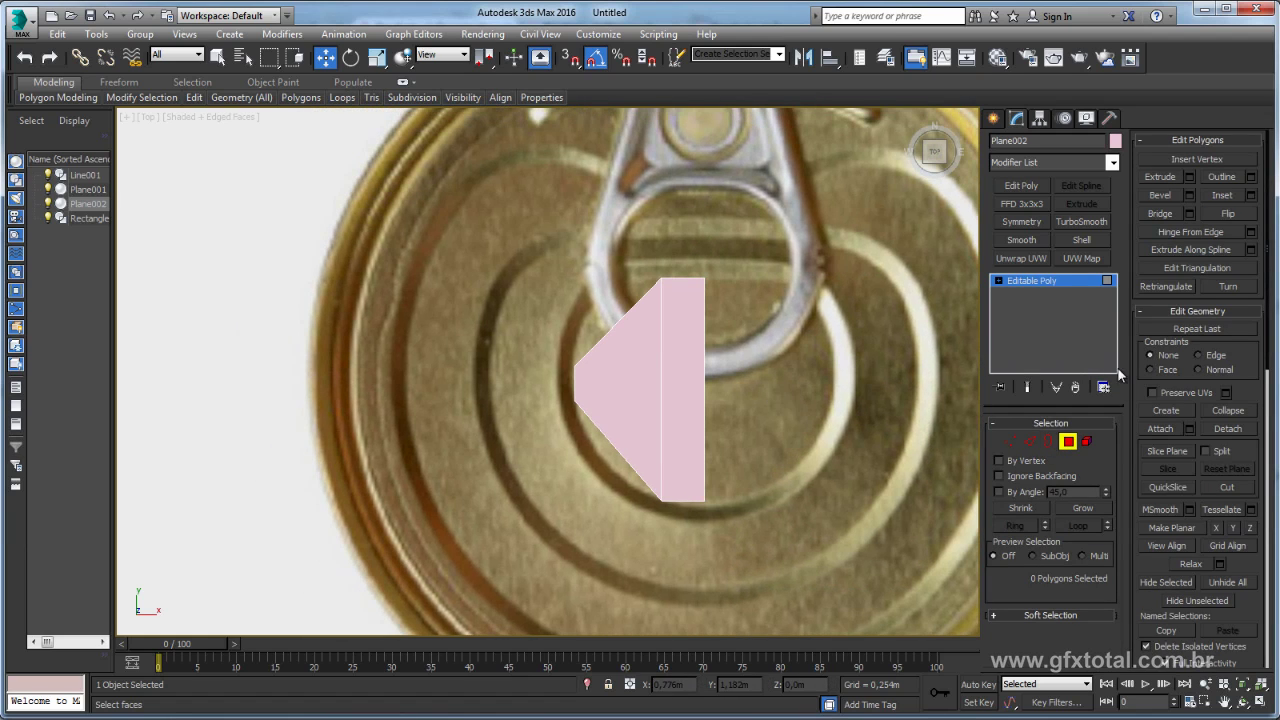
Move the top-left and bottom vertices along X to follow the tab outline.
left_click(1011, 442)
left_click(661, 278)
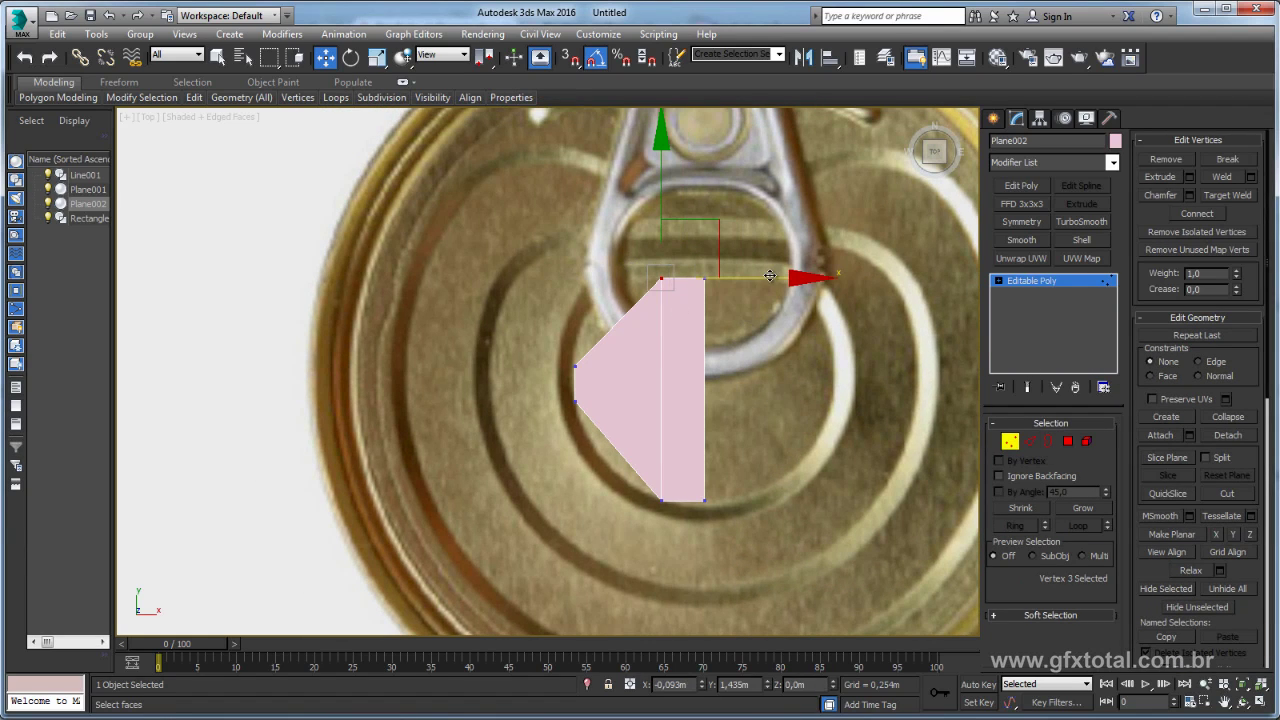
left_click_drag(661, 278, 609, 278)
left_click(661, 499)
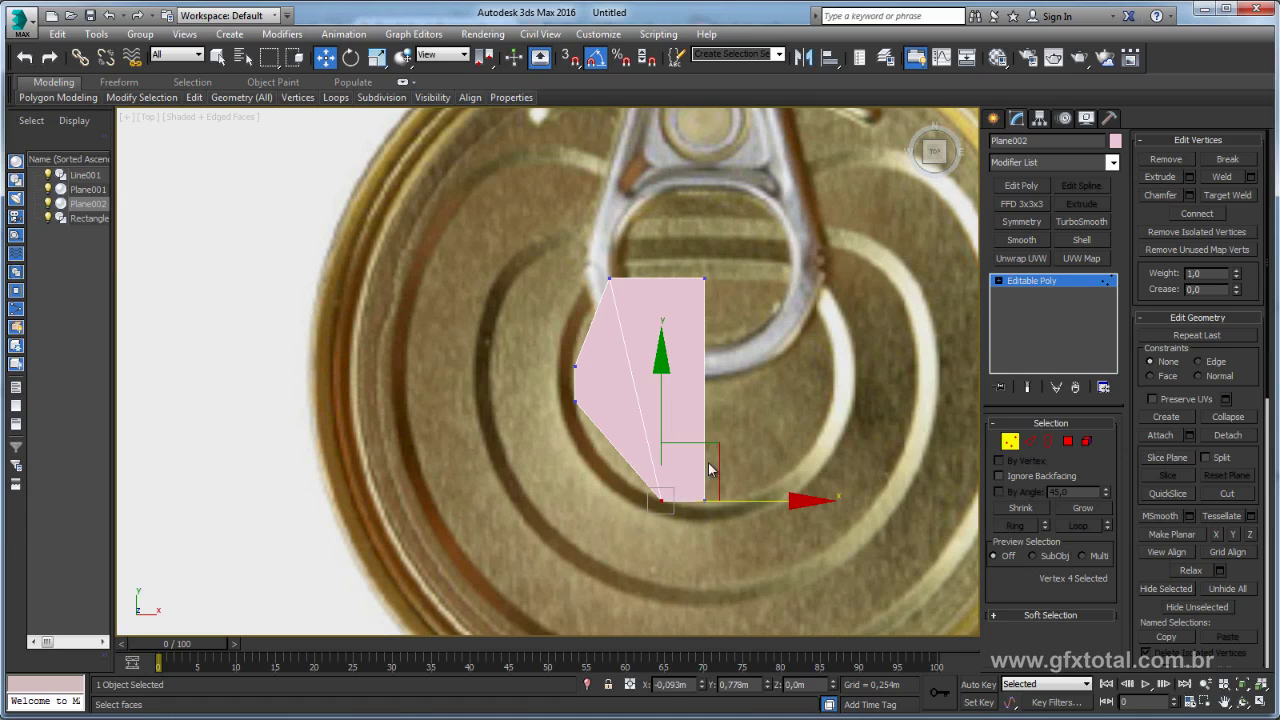
mouse_move(733, 481)
left_mouse_down()
mouse_move(721, 477)
mouse_move(730, 443)
left_mouse_up()
left_click(704, 500)
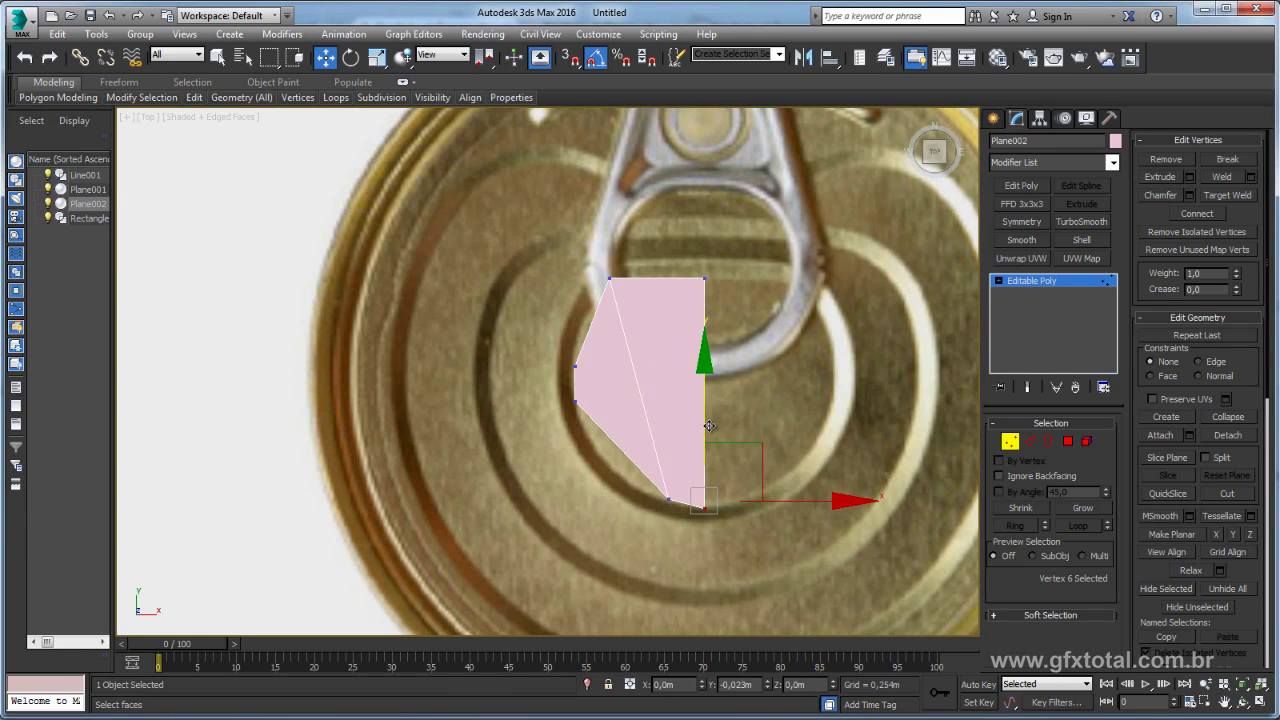
left_click(668, 499)
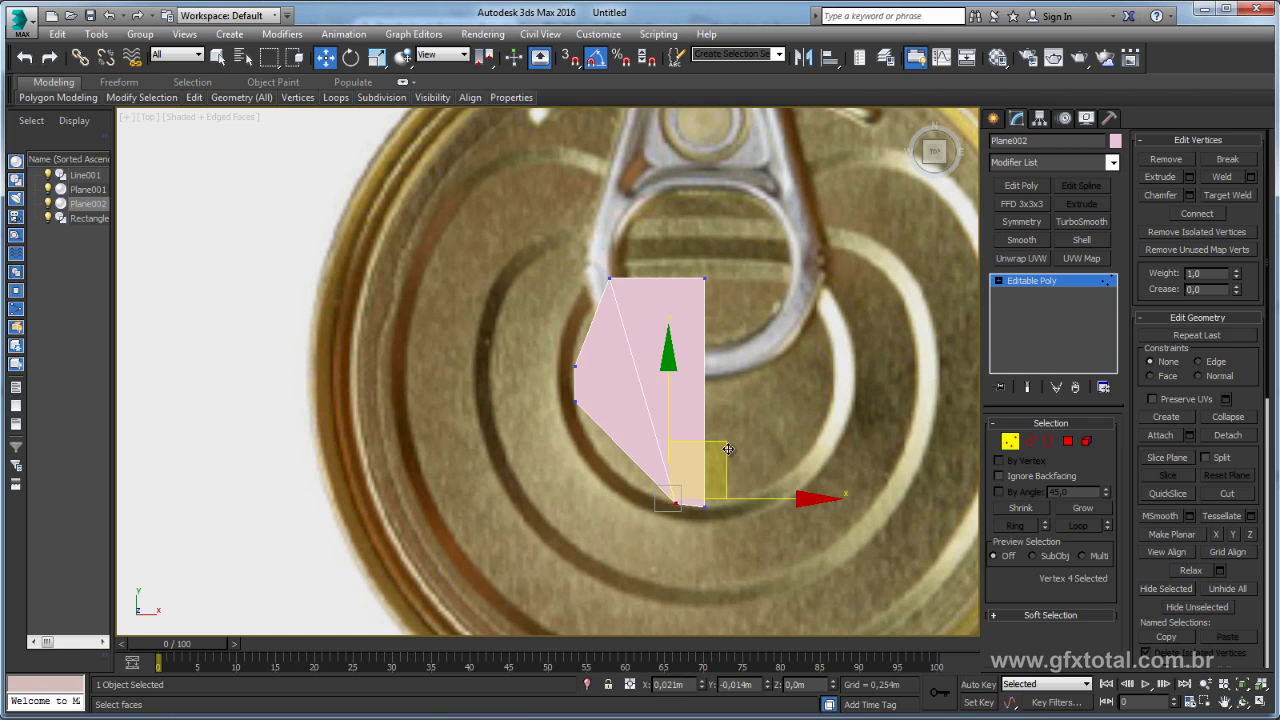
left_click(609, 278)
left_click_drag(700, 286, 765, 288)
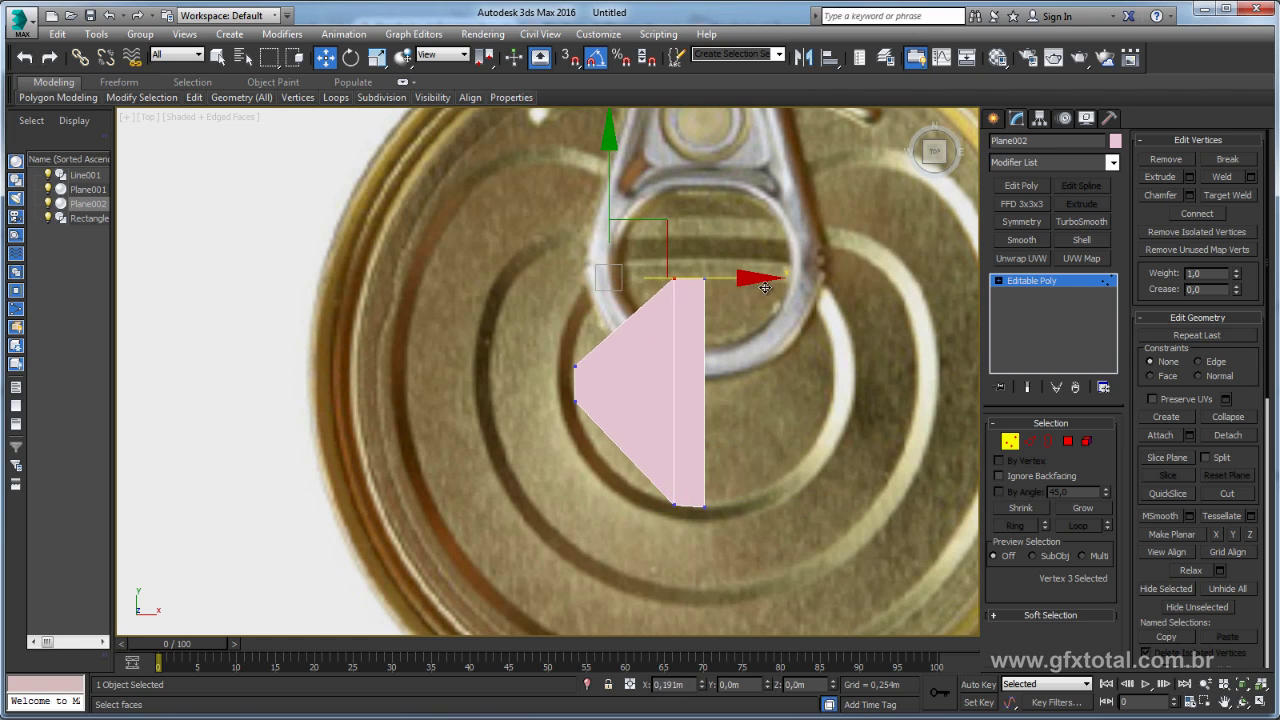
Connect the horizontal edges with 2 segments, splitting the half-tab into three strips.
left_click(1029, 441)
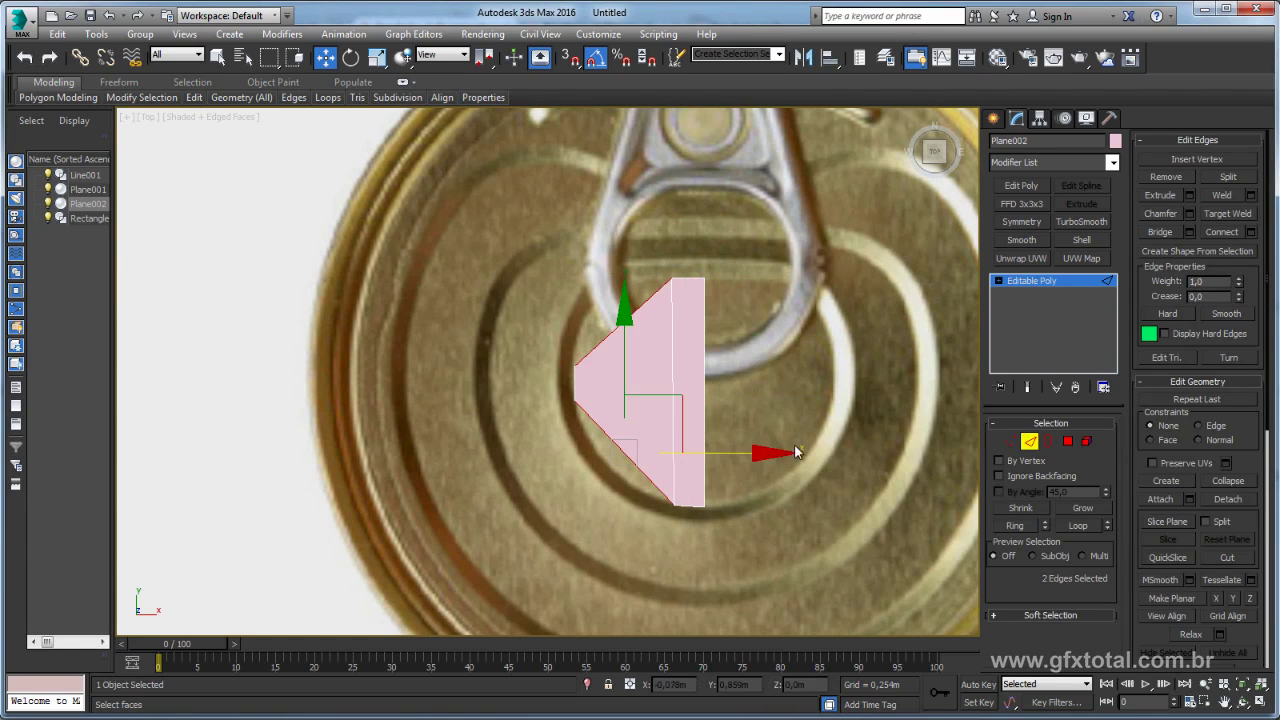
left_click(1250, 229)
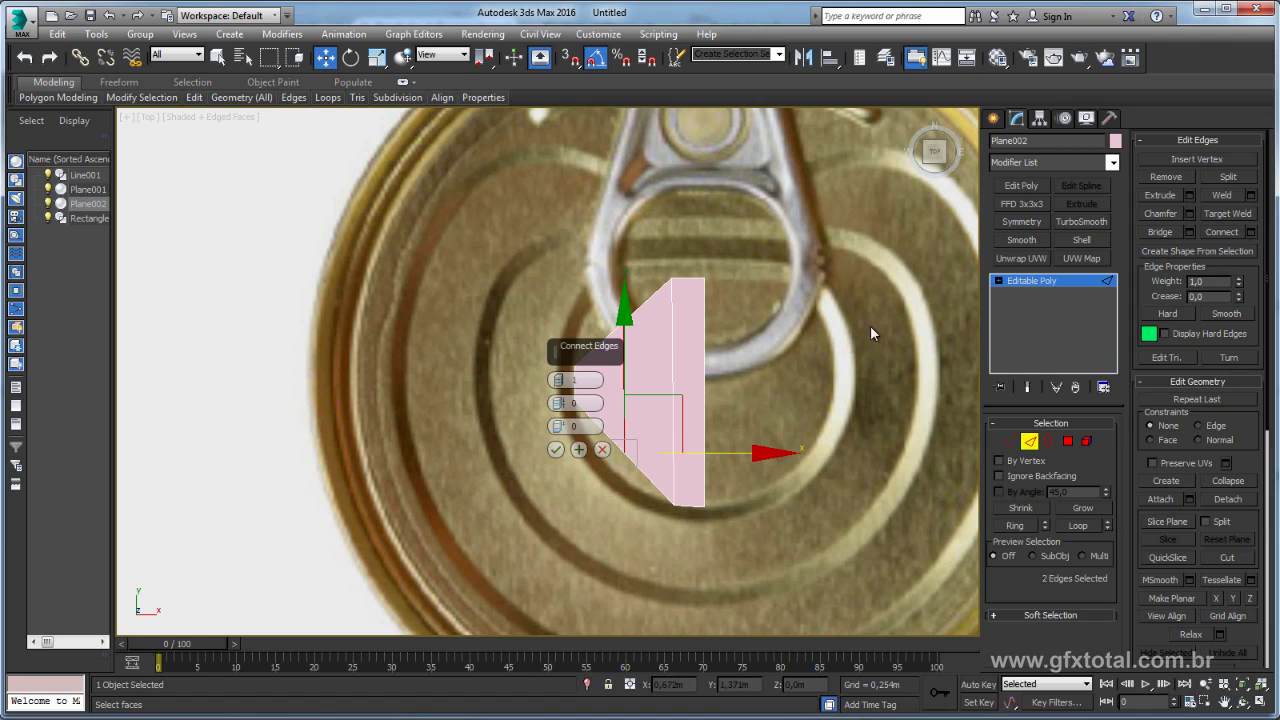
left_click(558, 380)
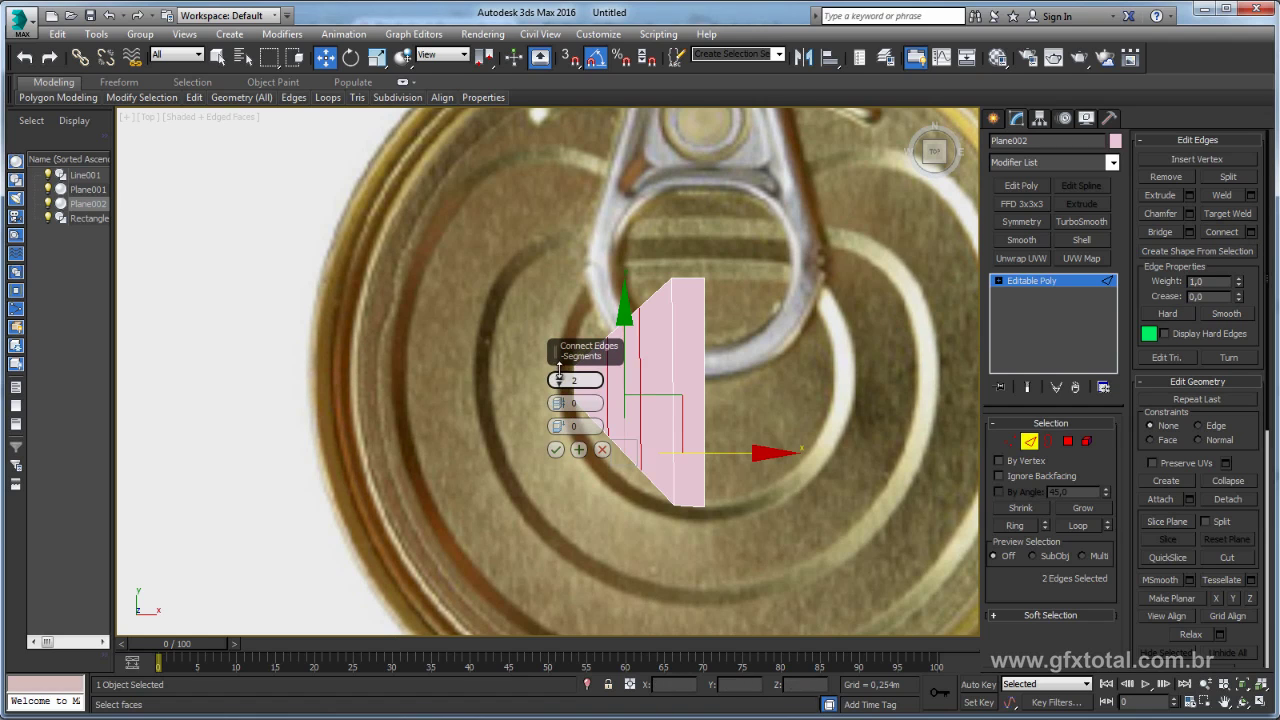
left_click(556, 449)
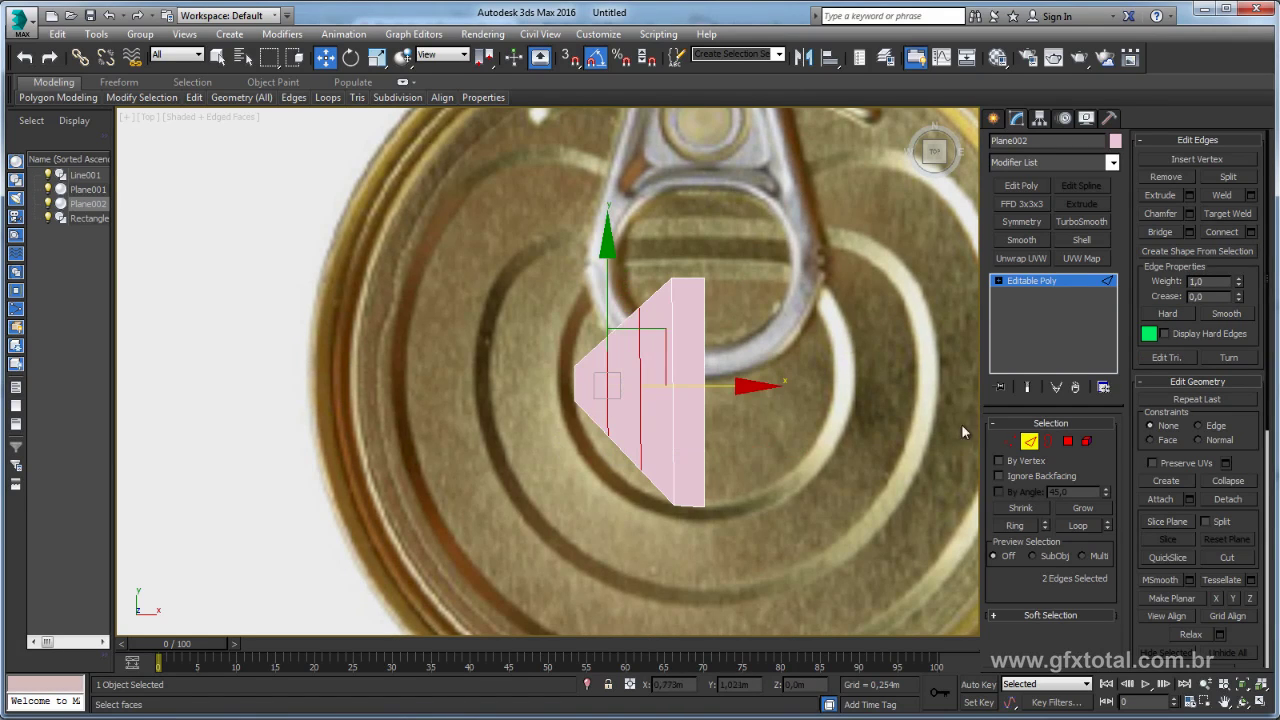
Move the top and left-side vertices onto the pull-tab's curved outline.
left_click(1010, 441)
left_click(606, 337)
mouse_move(648, 302)
left_mouse_down()
mouse_move(640, 259)
mouse_move(662, 257)
mouse_move(660, 241)
left_mouse_up()
left_click(640, 305)
left_click(597, 289)
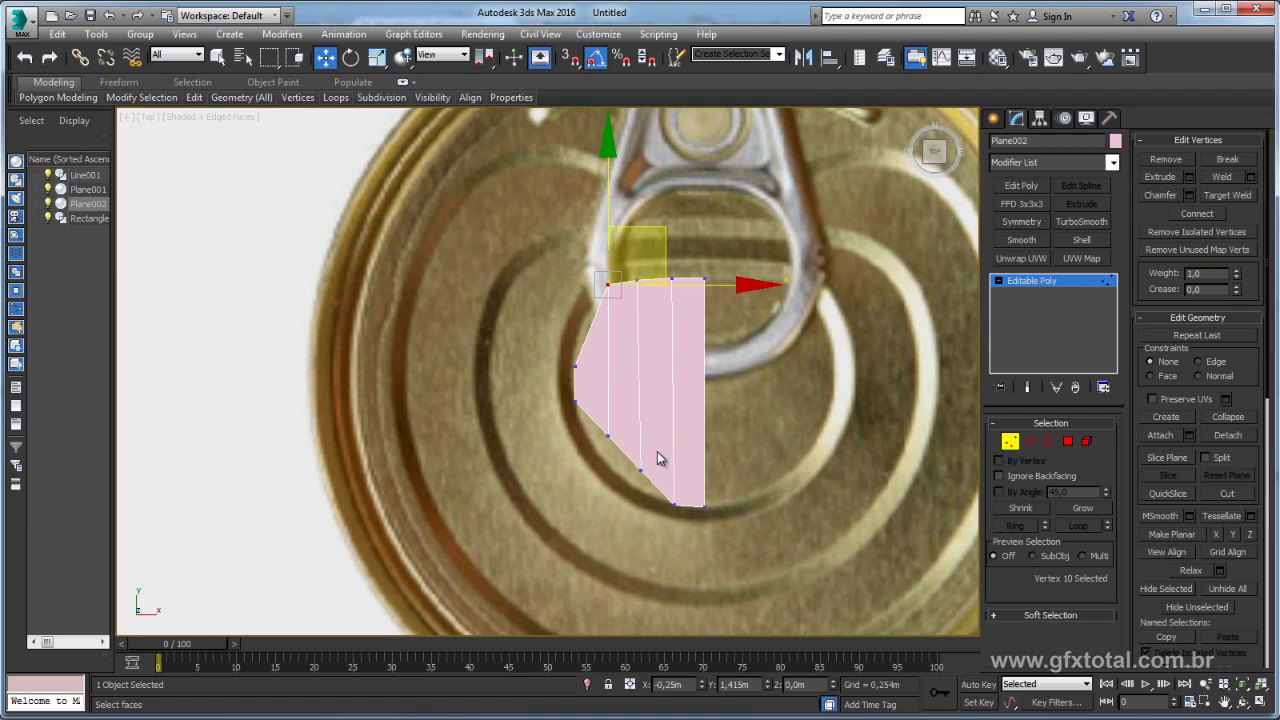
left_click(640, 470)
left_click_drag(697, 437, 695, 457)
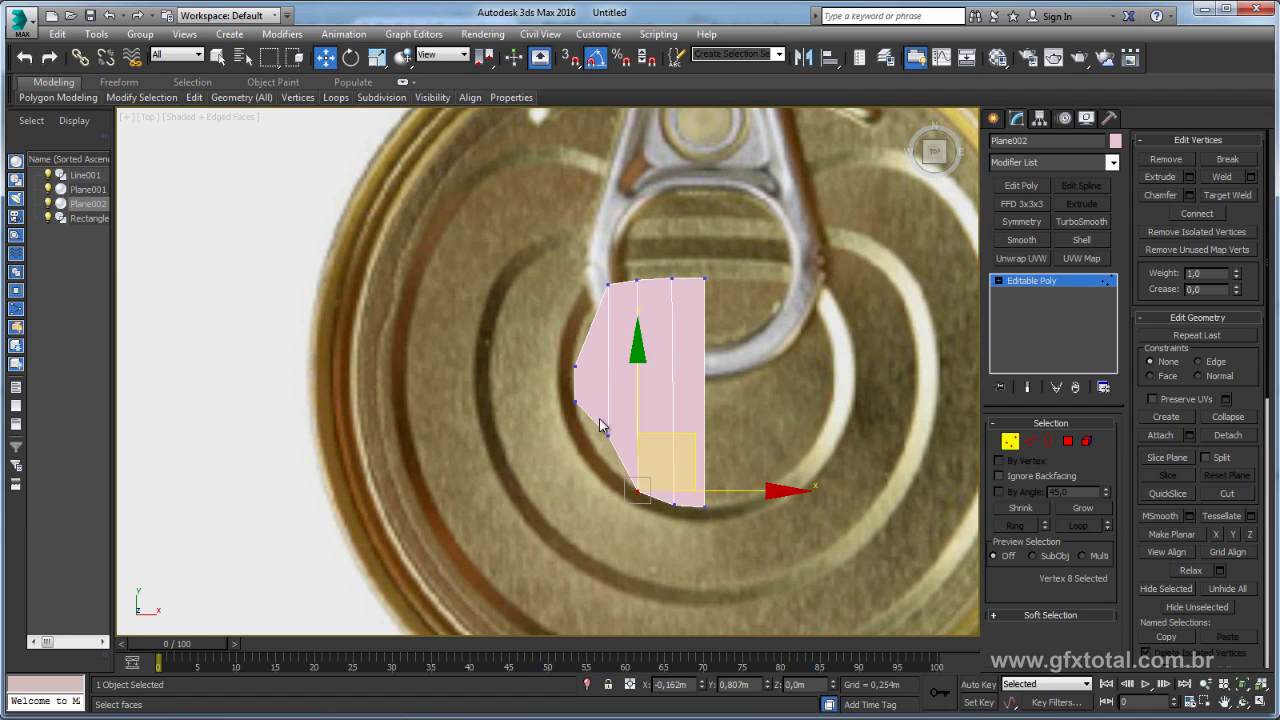
left_click(603, 430)
left_click_drag(652, 392, 596, 397)
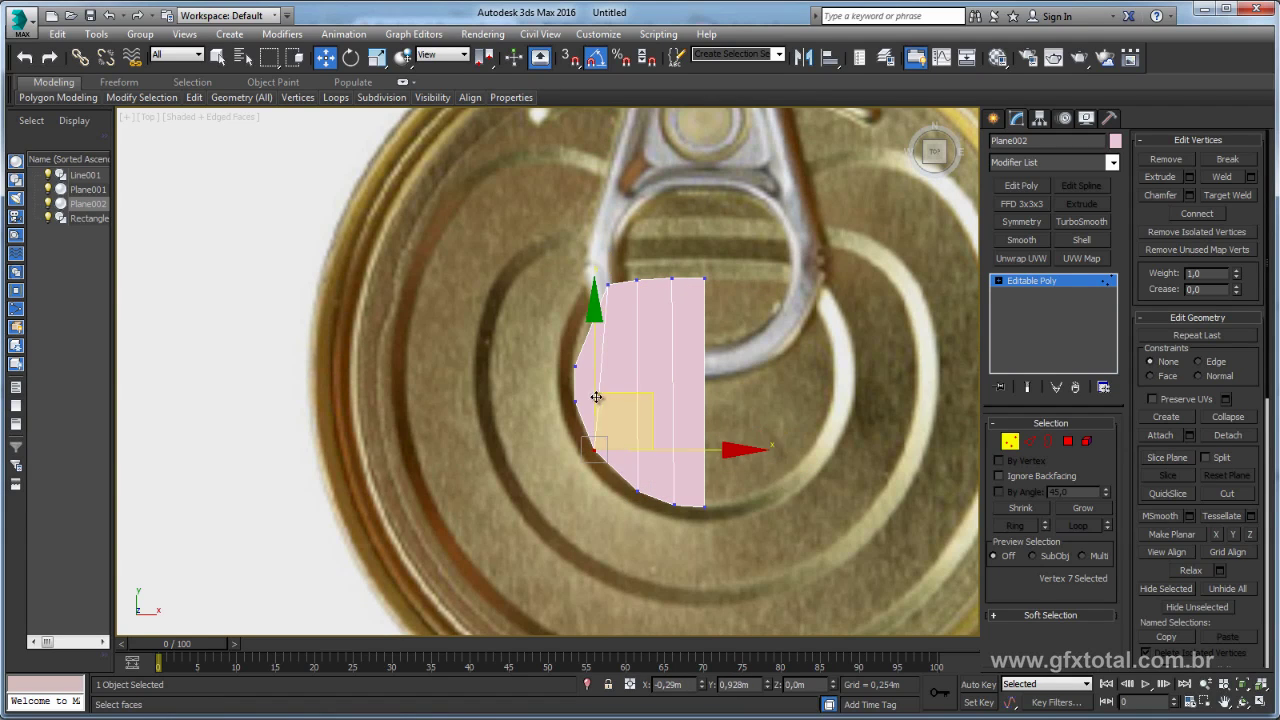
left_click(576, 401)
mouse_move(575, 348)
left_mouse_down()
mouse_move(575, 368)
mouse_move(639, 301)
left_mouse_up()
left_click(576, 365)
Refine the upper-left and lower-left vertices to smooth the rounded curve.
left_click(606, 285)
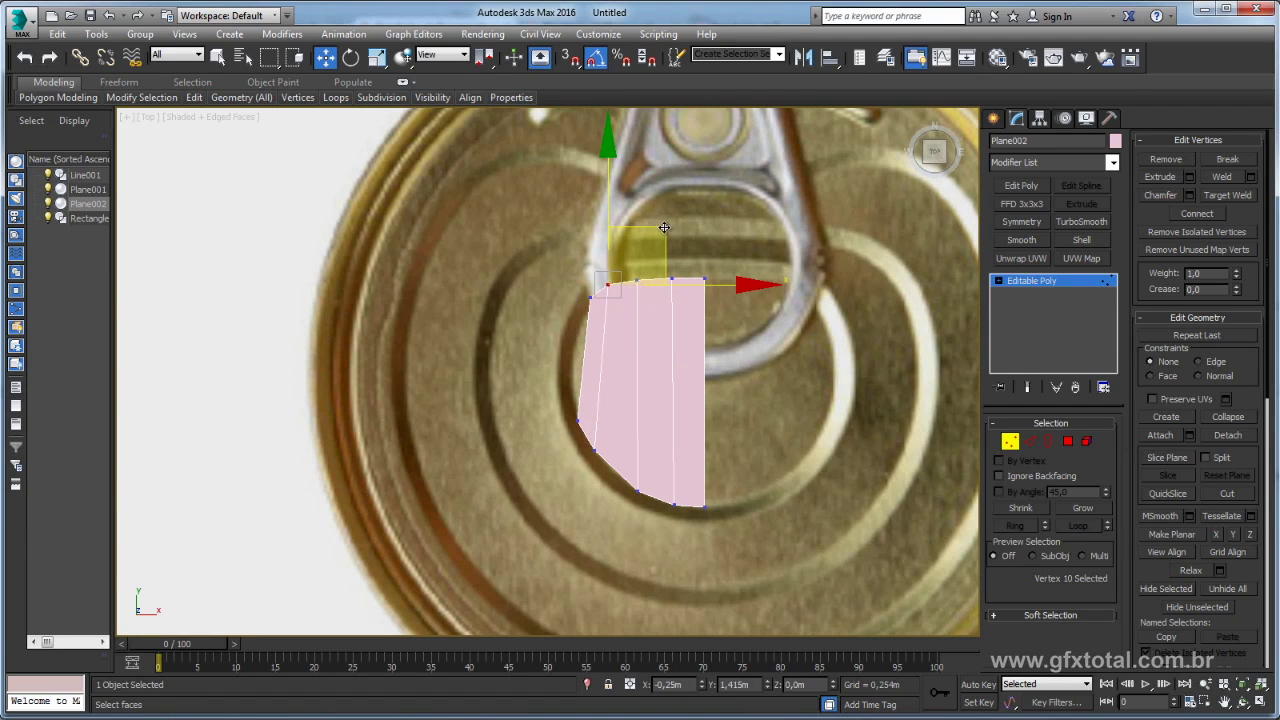
left_click_drag(664, 228, 702, 226)
left_click(636, 280)
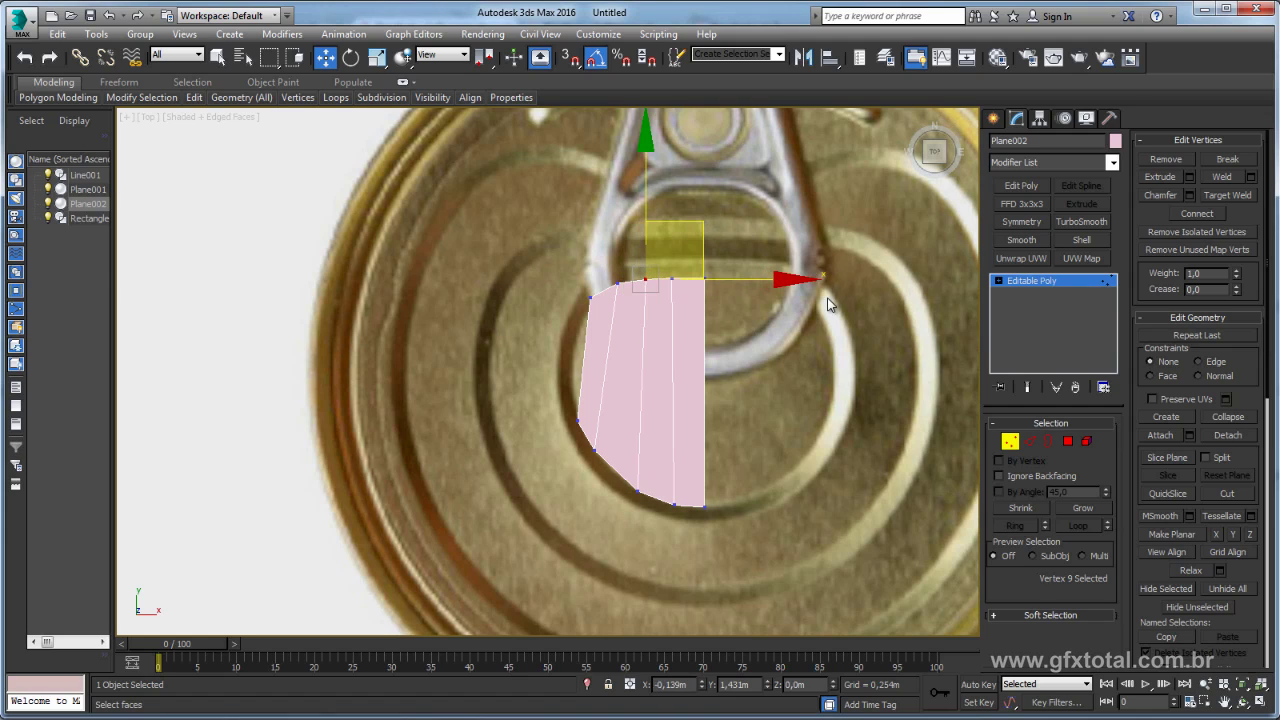
left_click(590, 449)
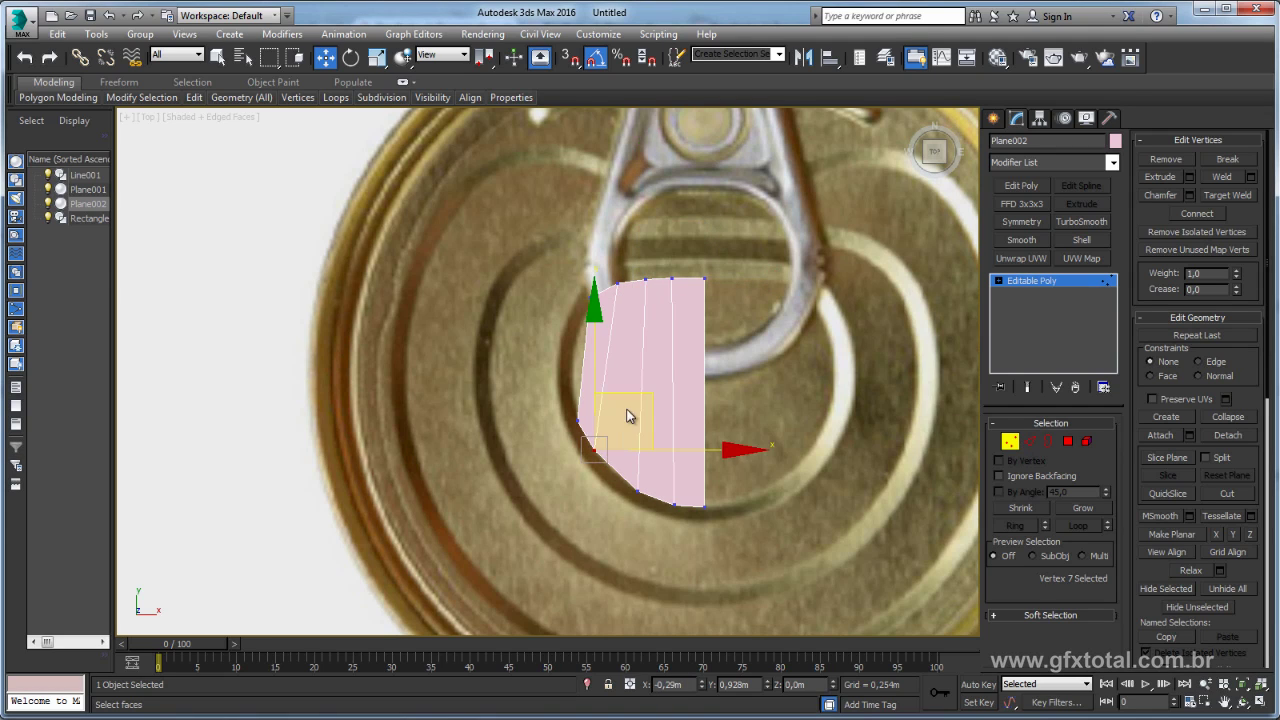
left_click(608, 465)
left_click(576, 422)
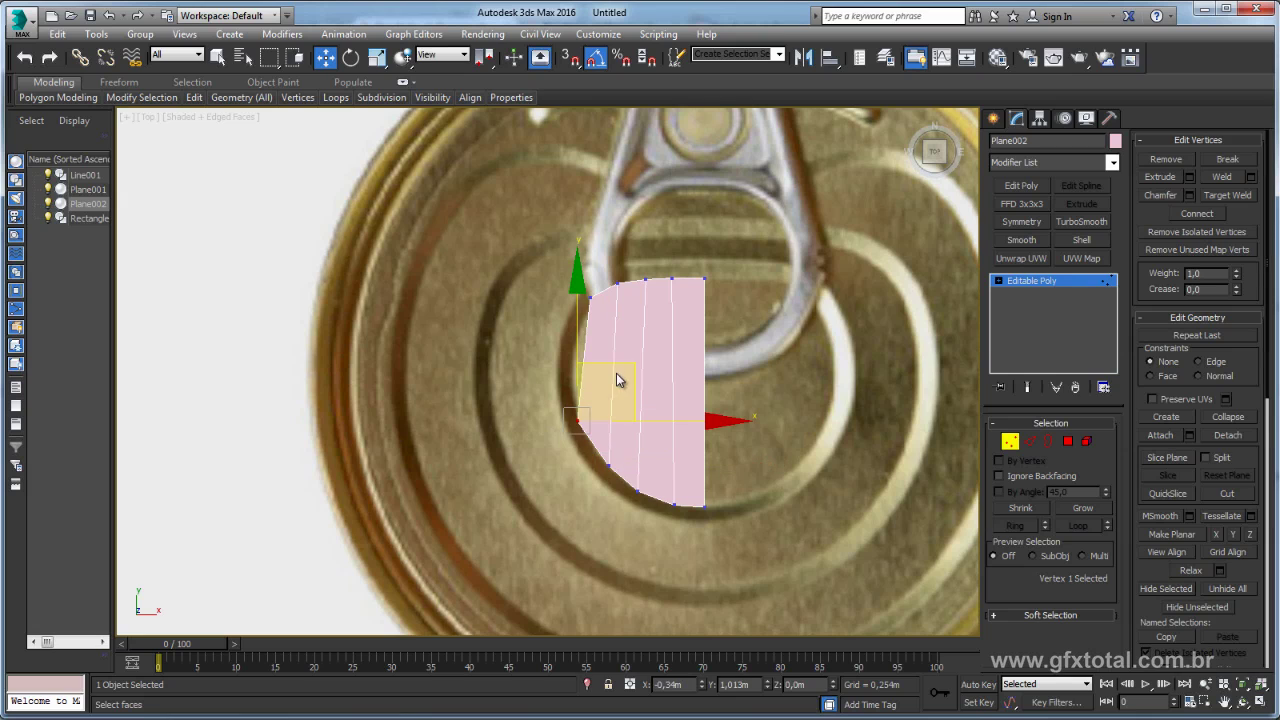
left_click_drag(620, 380, 632, 392)
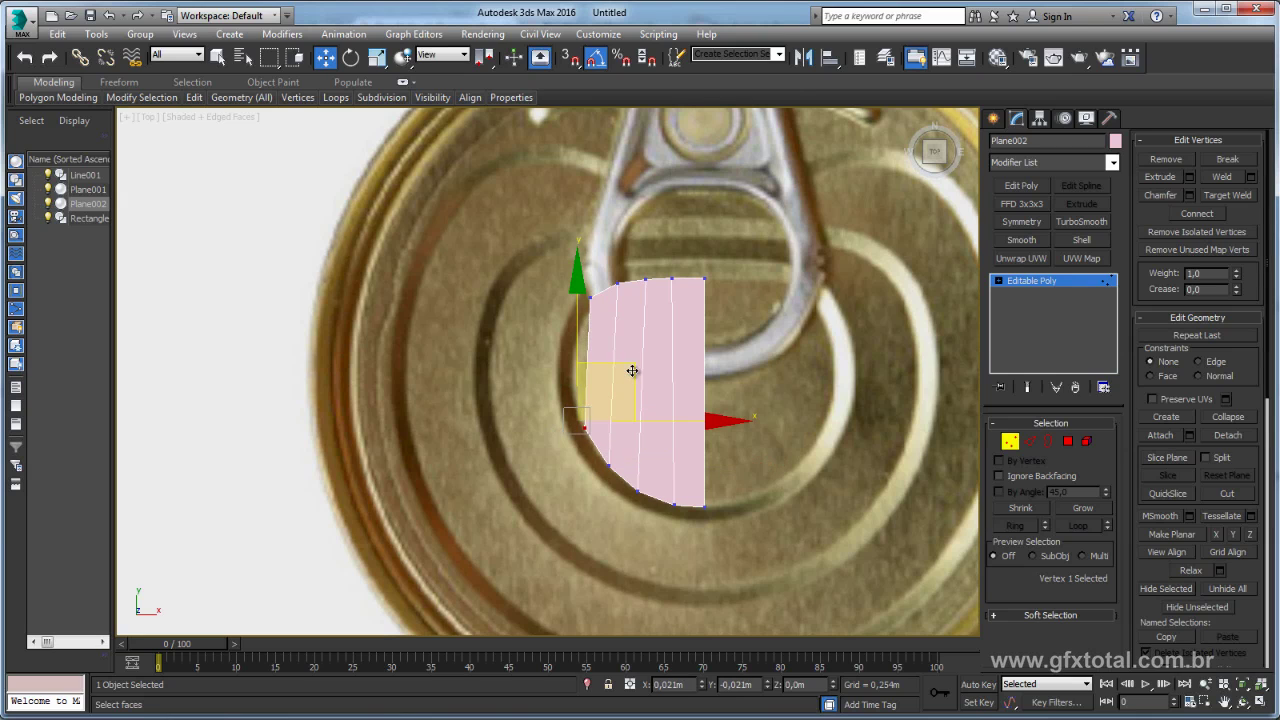
left_click(1030, 442)
Connect the vertical edges with 3 horizontal segments.
left_click(1250, 232)
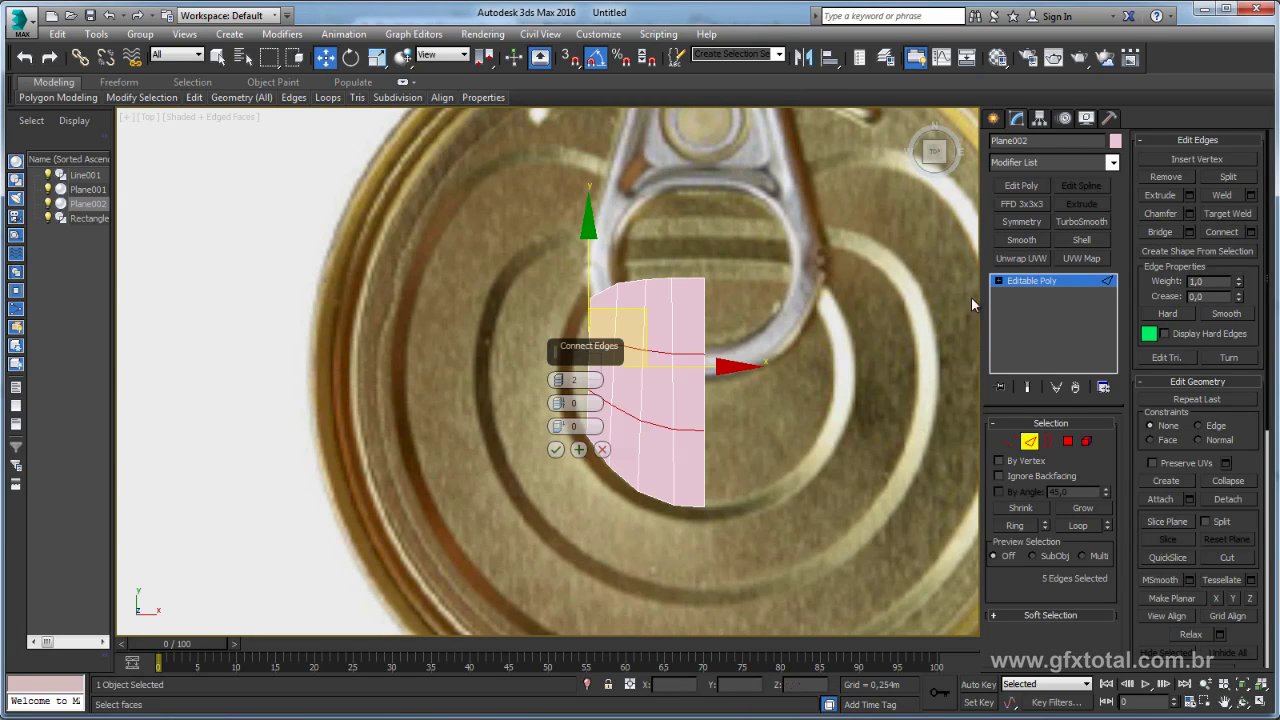
left_click_drag(558, 380, 568, 423)
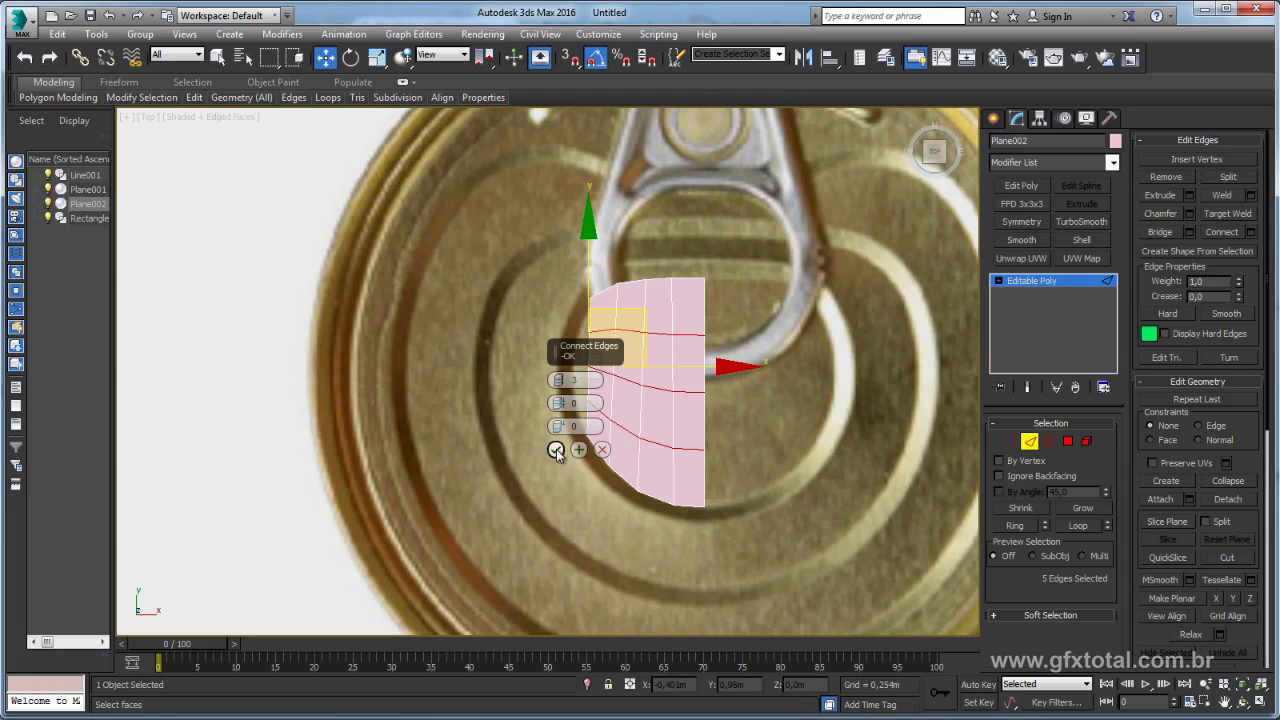
left_click(556, 450)
left_click(1010, 441)
scroll(549, 360, "up", 2)
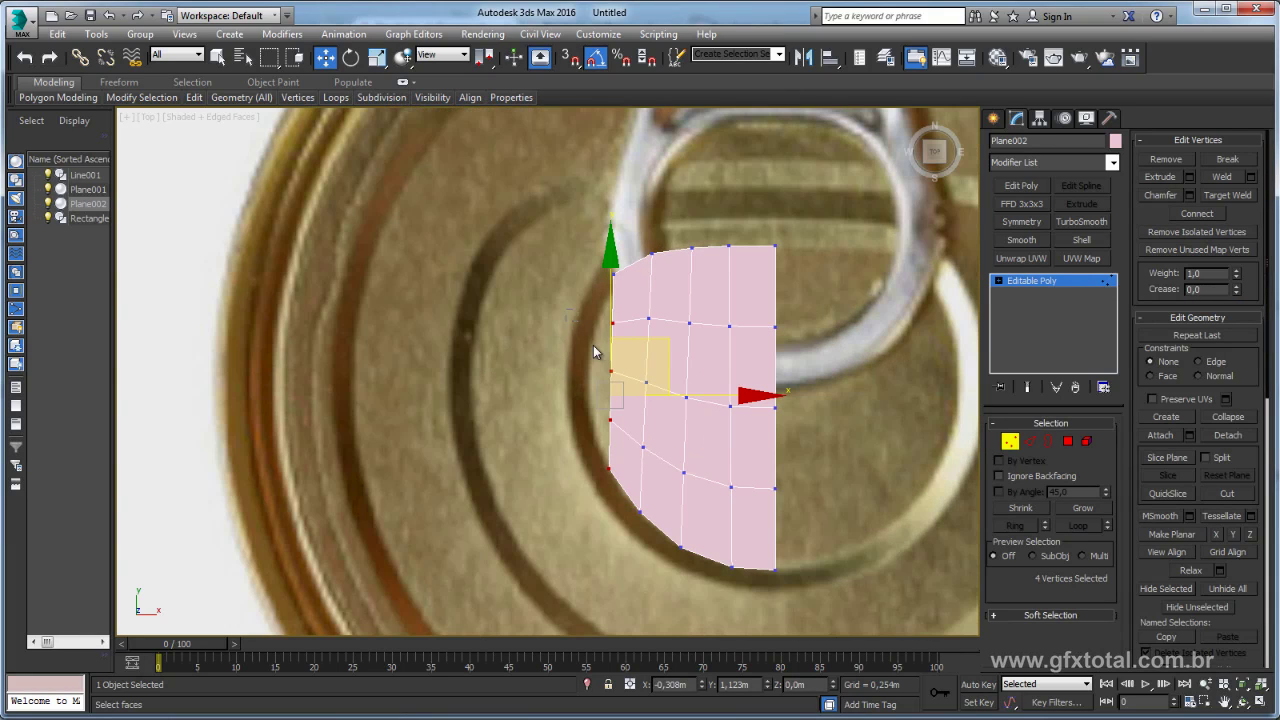
Push the left-edge vertices outward and even out the inner vertex columns into a rounded grid.
left_click_drag(596, 305, 620, 430)
mouse_move(665, 326)
left_mouse_down()
mouse_move(646, 317)
mouse_move(588, 380)
left_mouse_up()
left_click(588, 378)
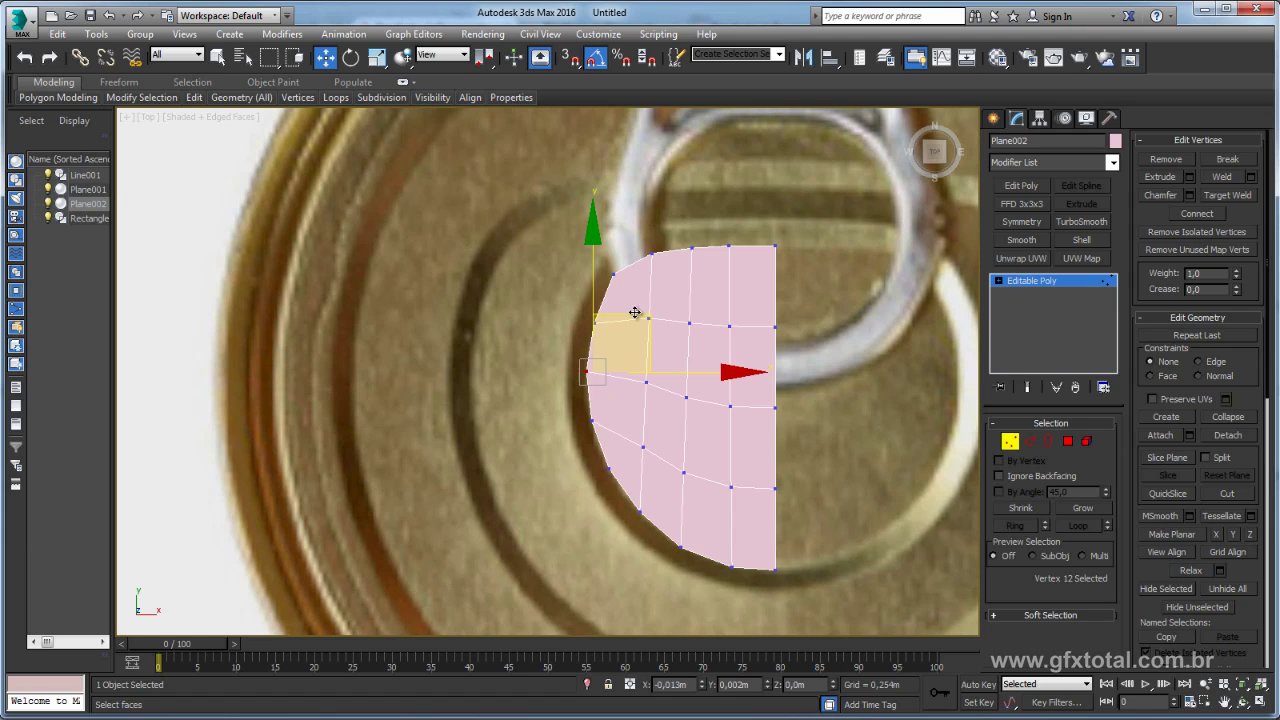
left_click_drag(631, 320, 662, 326)
left_click(621, 381)
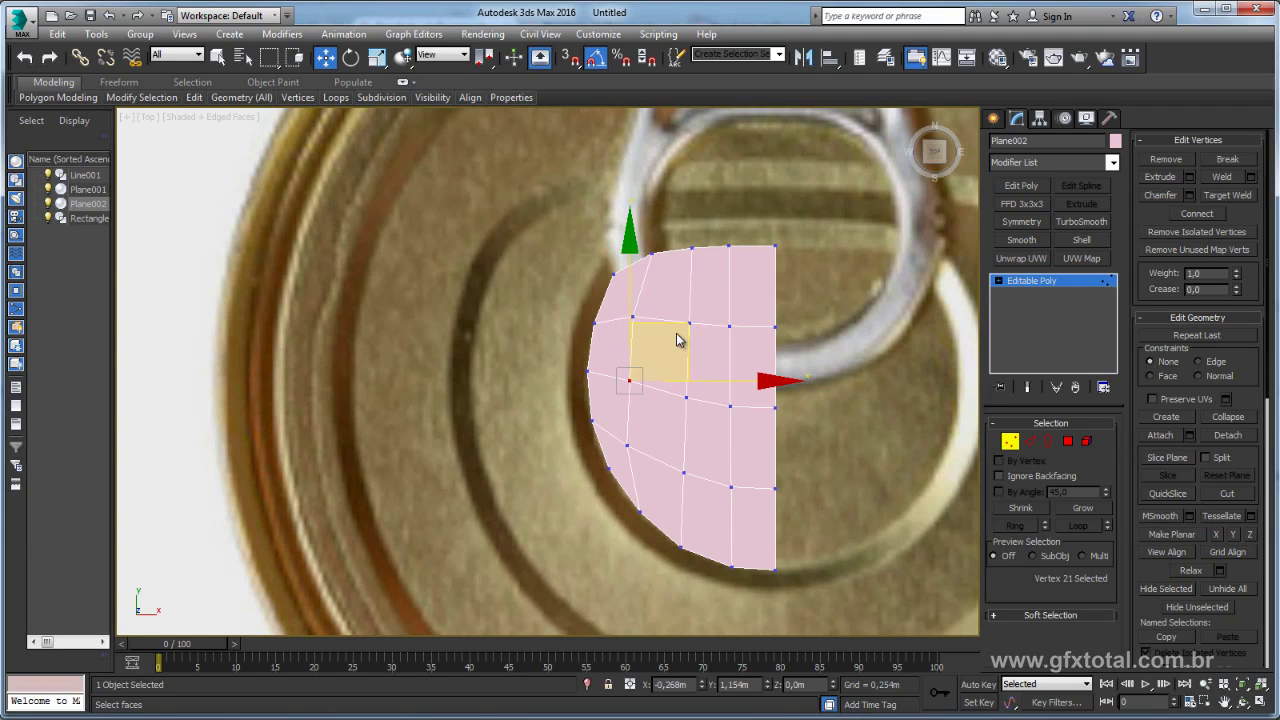
left_click(686, 397)
left_click_drag(686, 397, 670, 395)
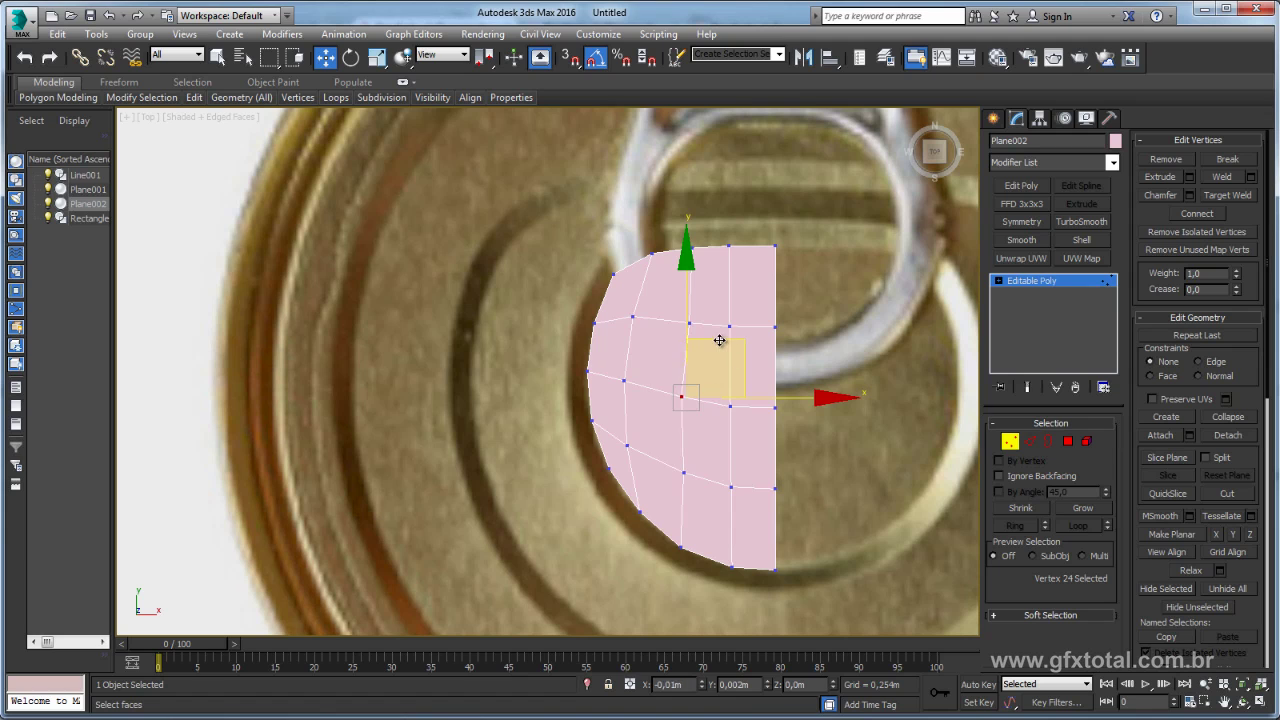
left_click(689, 322)
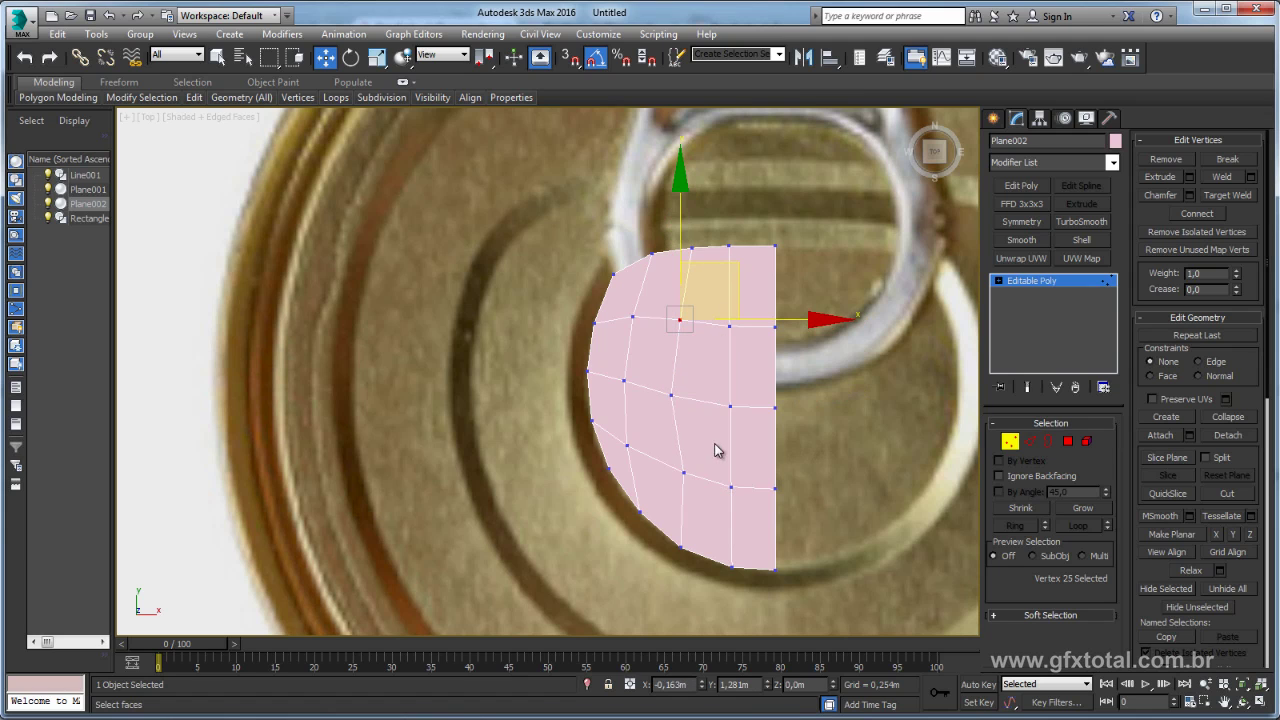
left_click(683, 472)
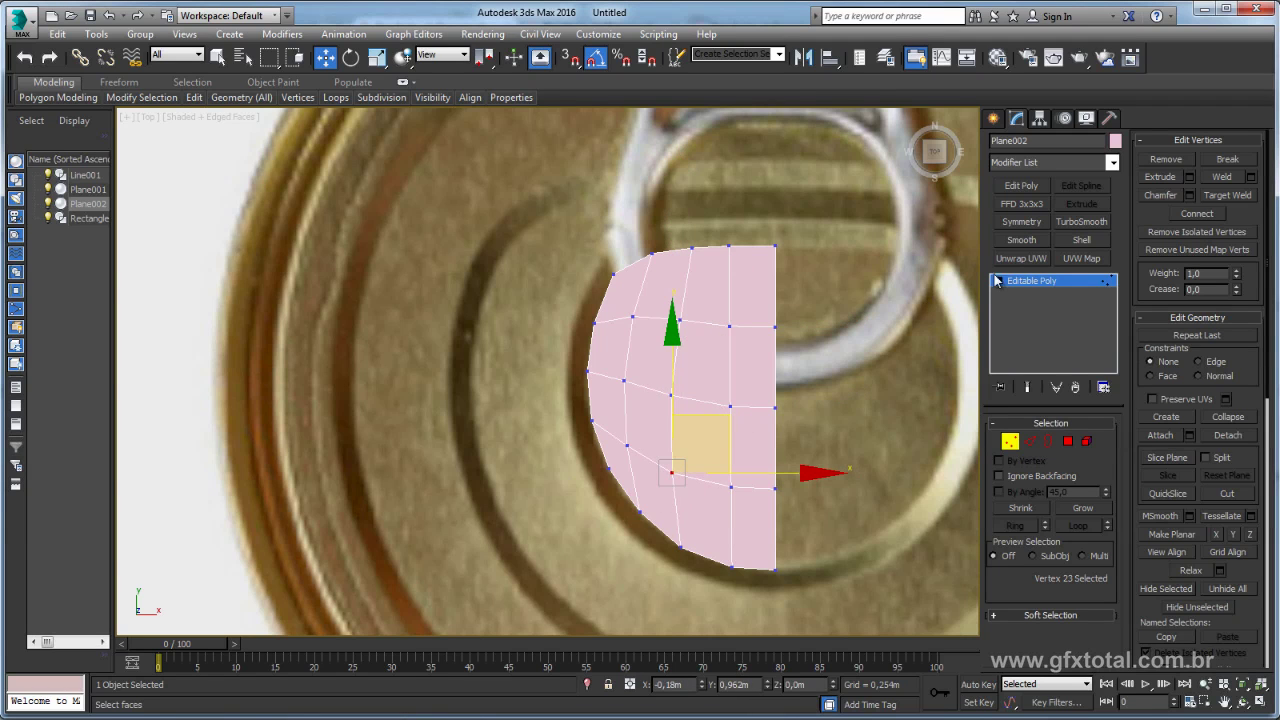
left_click(1030, 280)
scroll(652, 254, "down", 2)
scroll(652, 254, "down", 2)
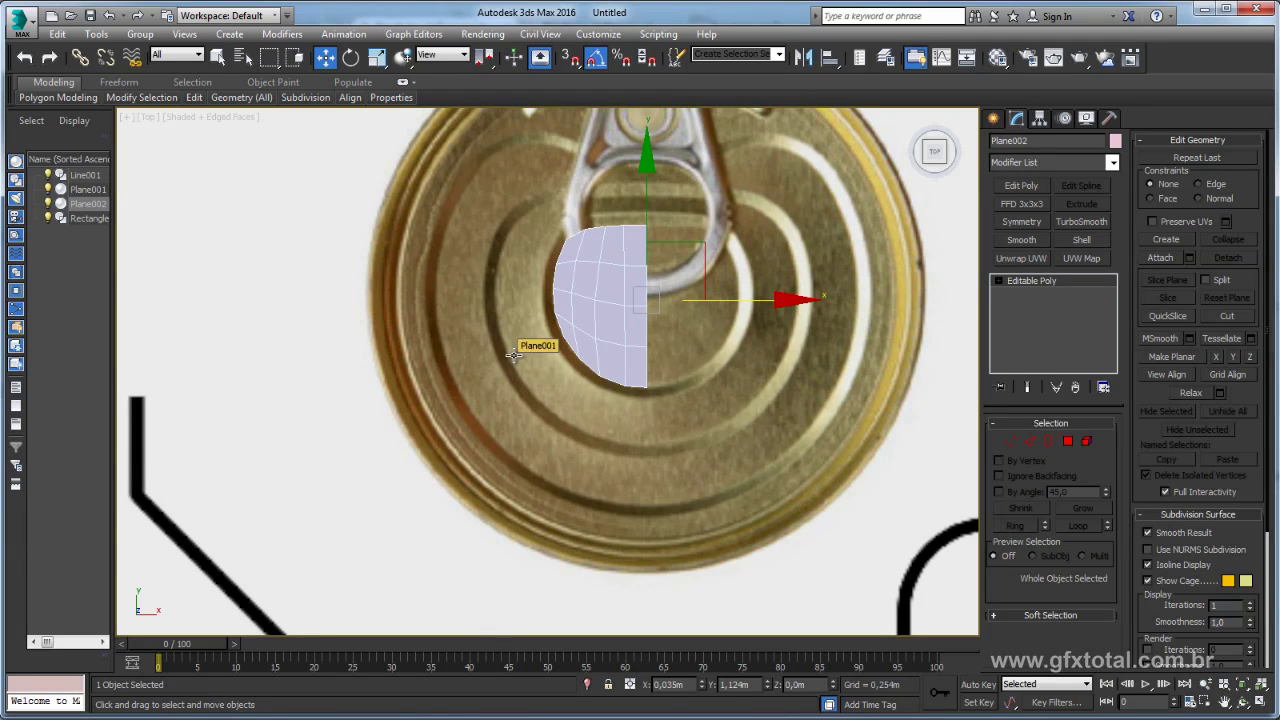
Recentre the tab, then cancel an accidental scaled clone of the half-tab.
middle_click_drag(580, 283, 600, 355)
scroll(600, 355, "up", 2)
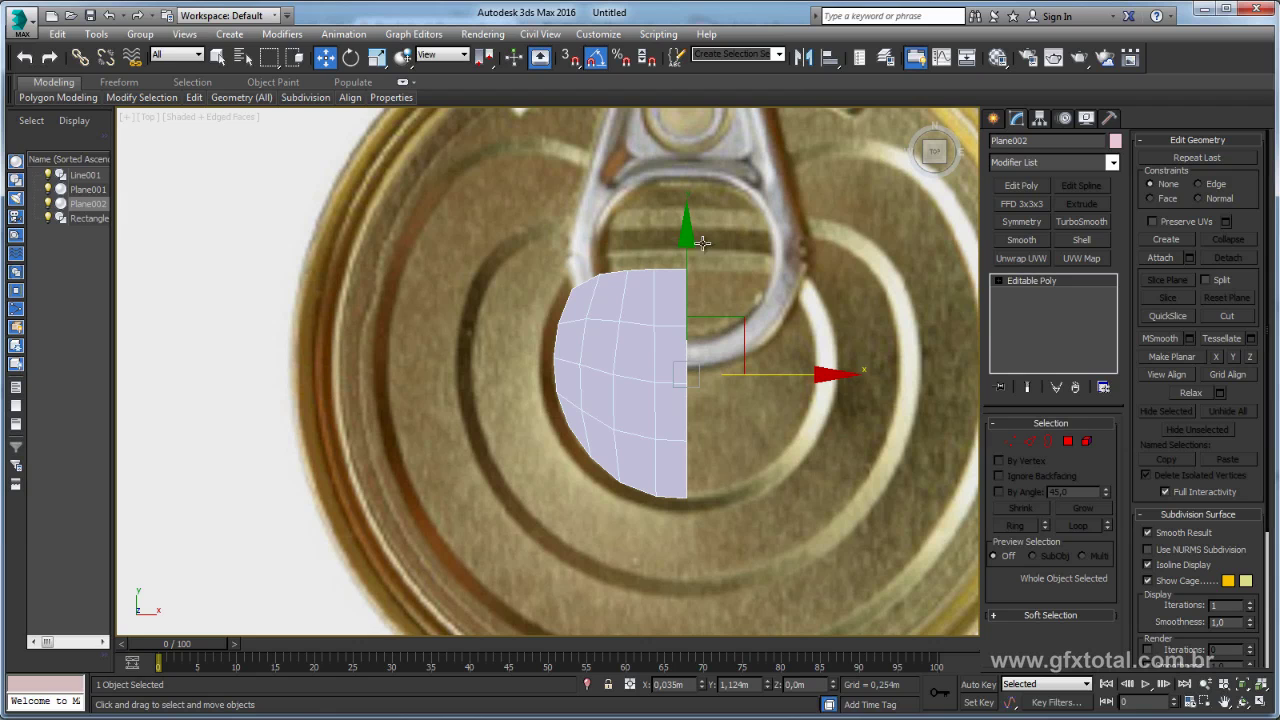
key("e")
key("r")
left_click_drag(758, 324, 785, 298)
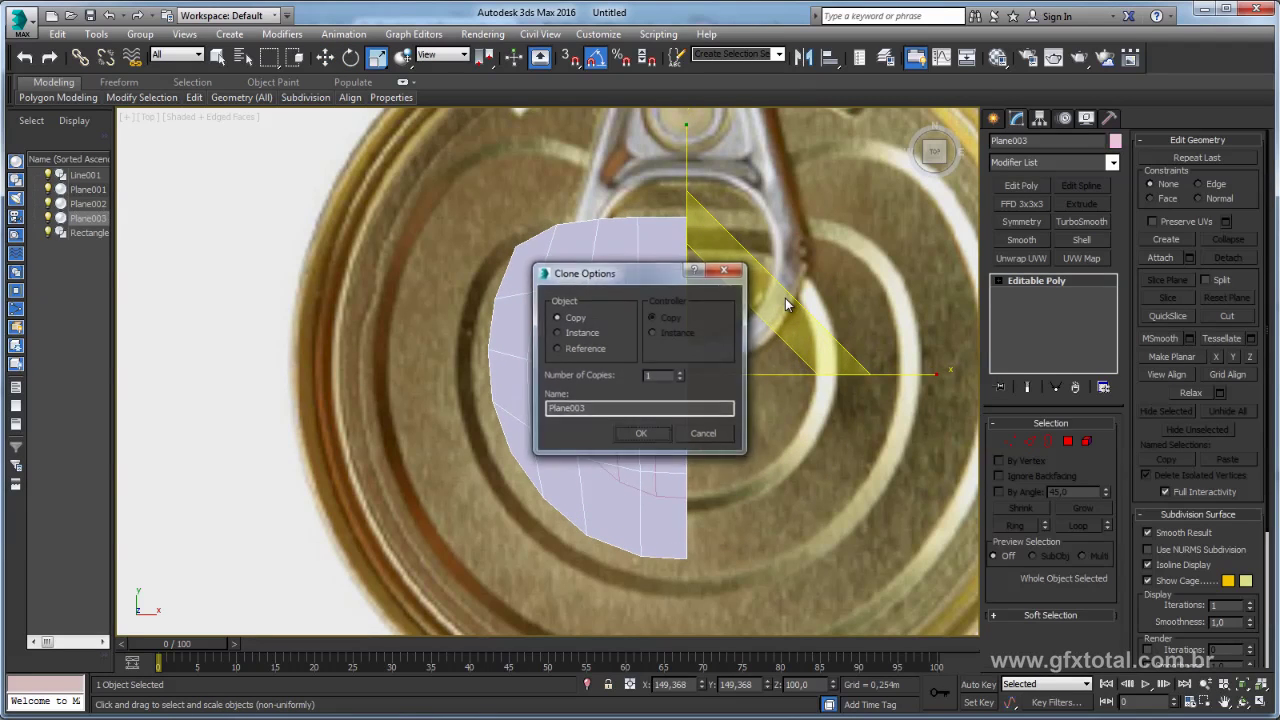
left_click(706, 436)
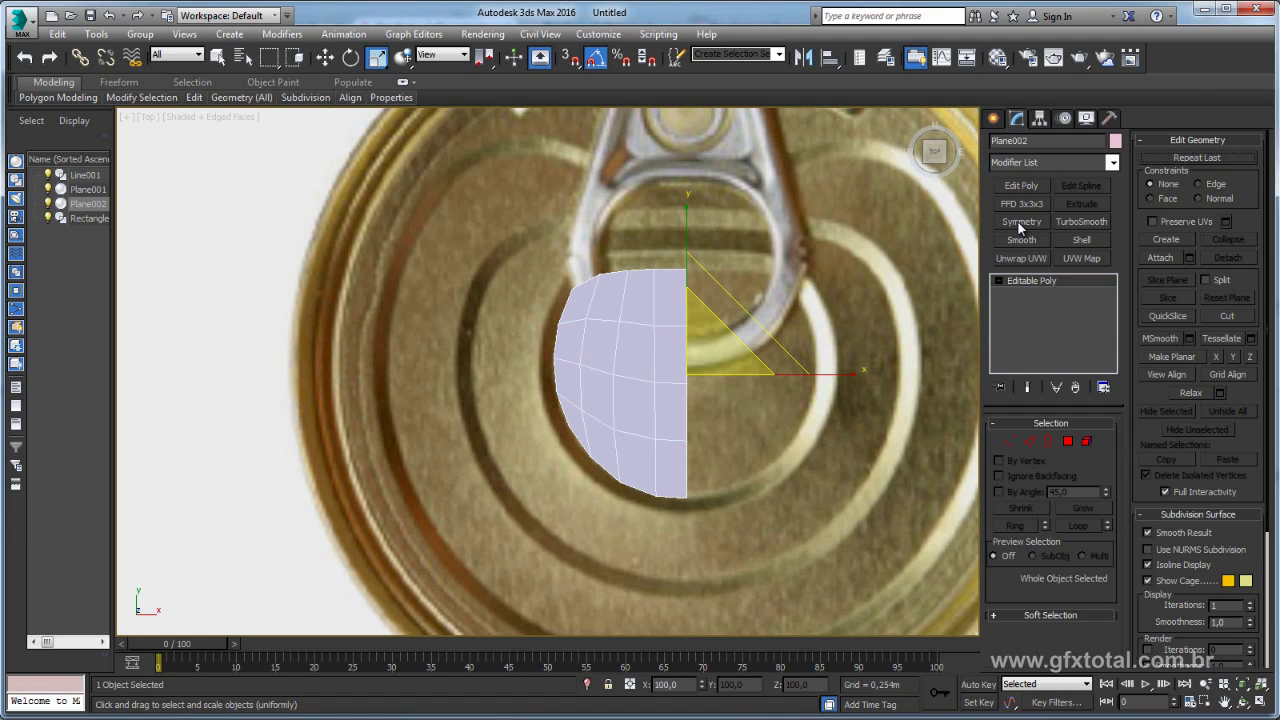
Add a Symmetry modifier mirroring on X with Flip enabled.
left_click(1040, 162)
left_click(1021, 222)
left_click(1034, 467)
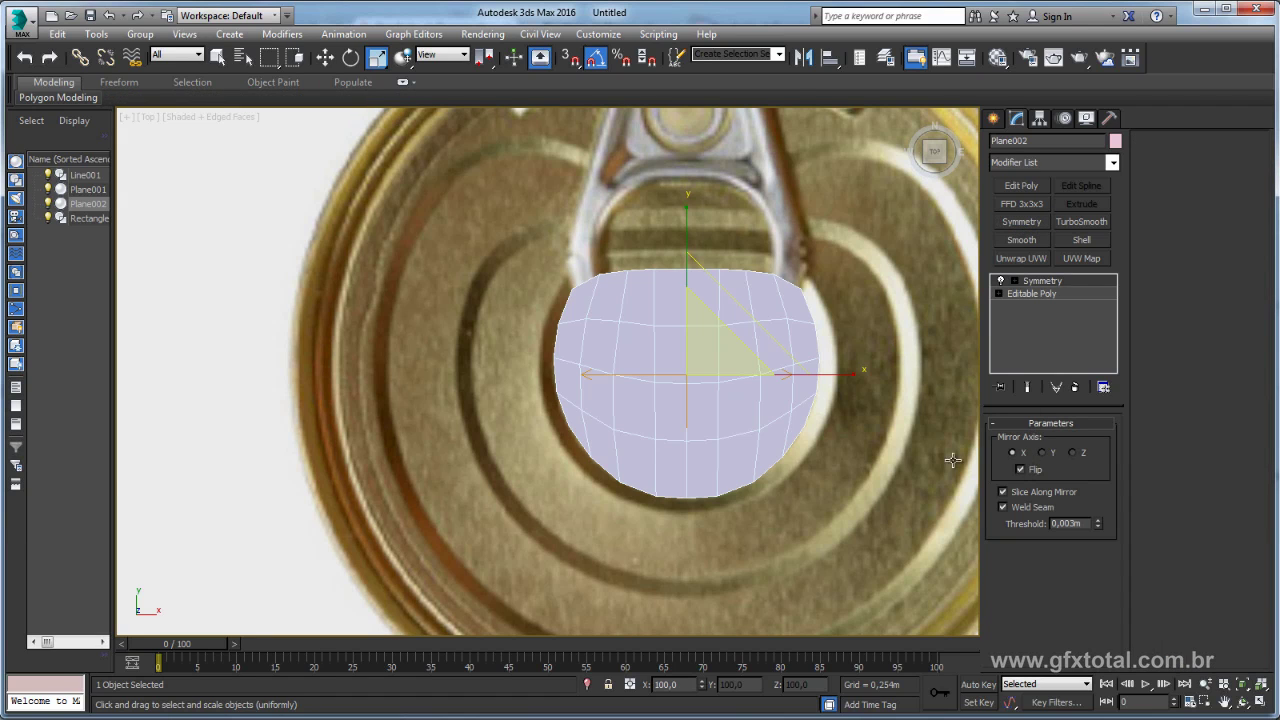
Collapse the mirrored tab to an Editable Poly and scale its outer border out to 120%.
right_click(662, 312)
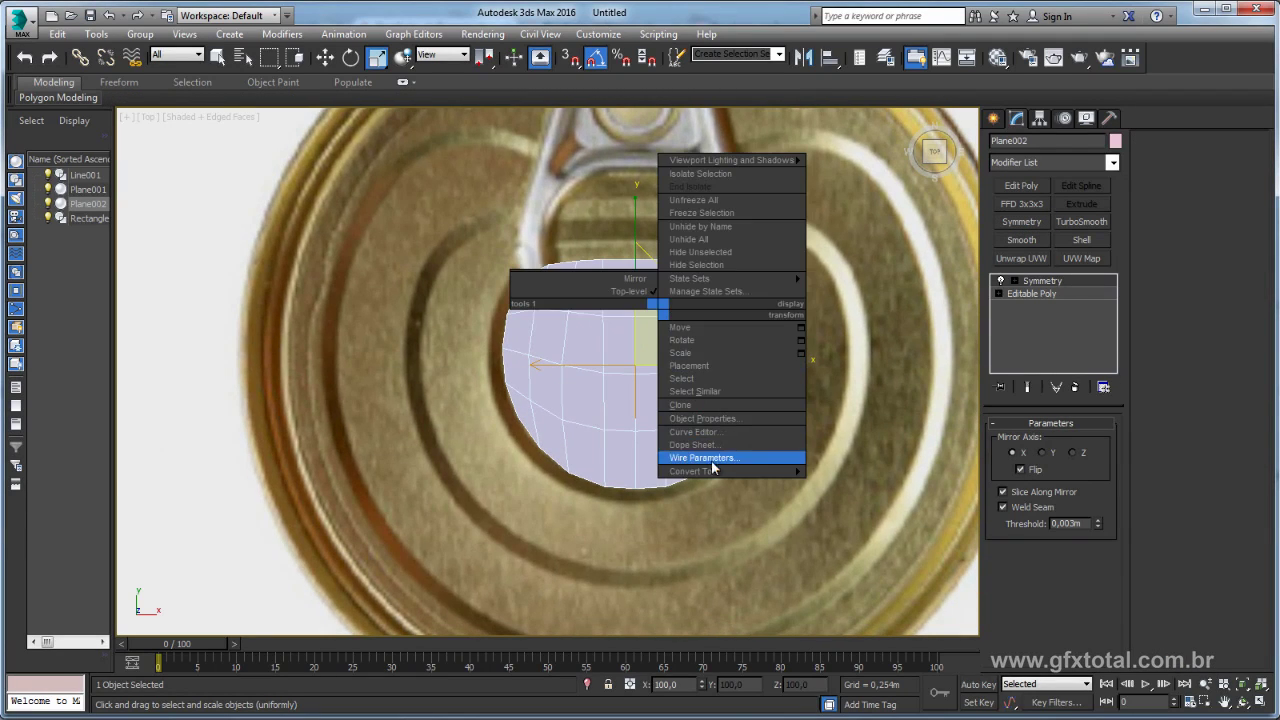
left_click(855, 483)
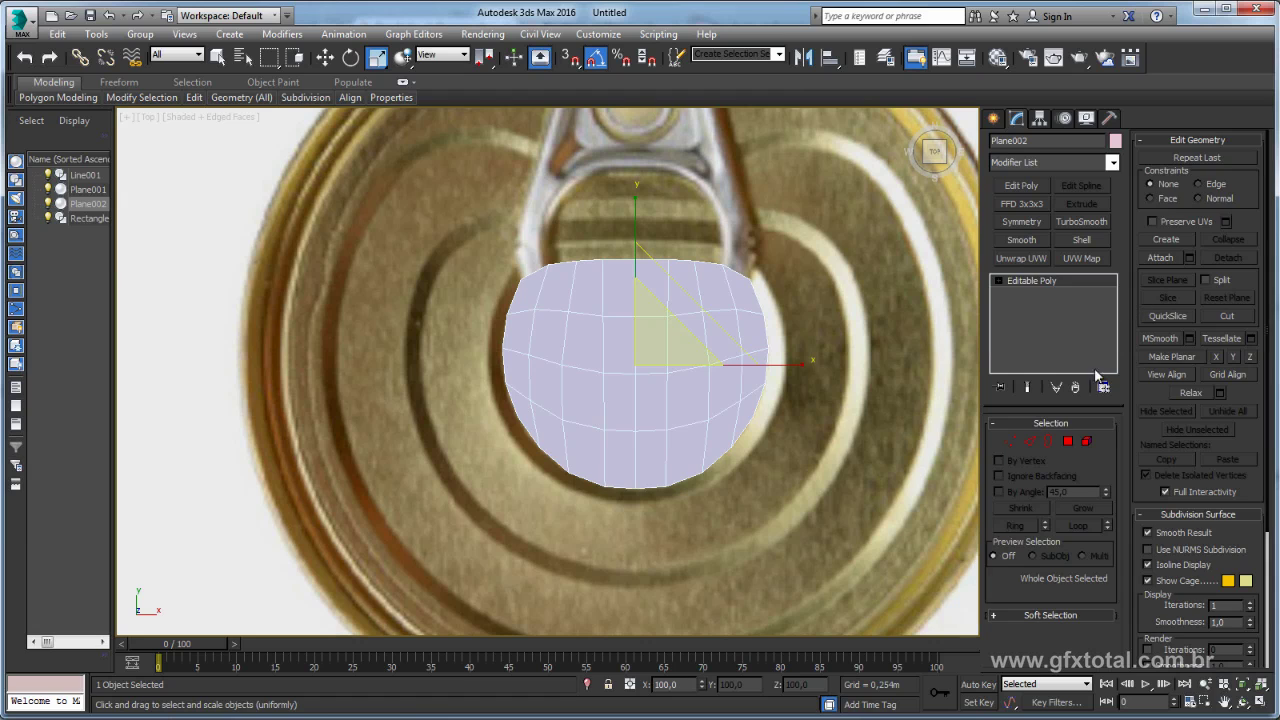
left_click(1049, 441)
middle_click_drag(732, 356, 745, 370)
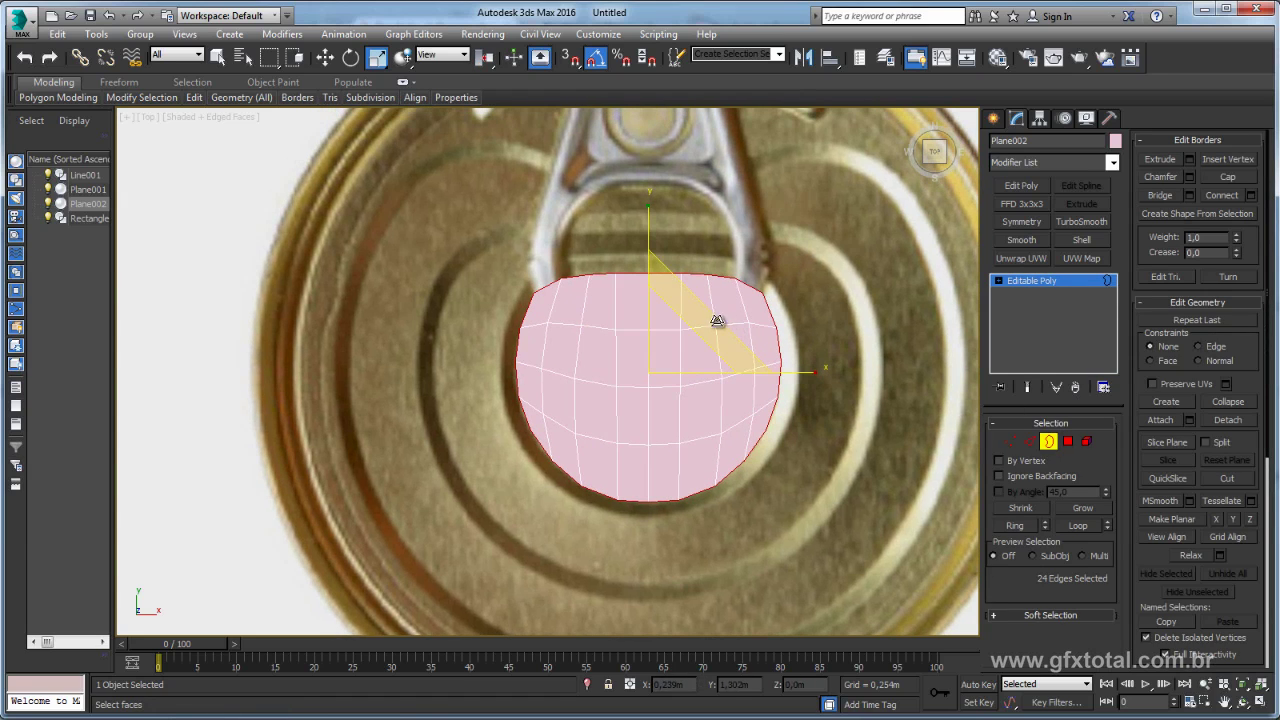
left_click_drag(717, 320, 725, 319)
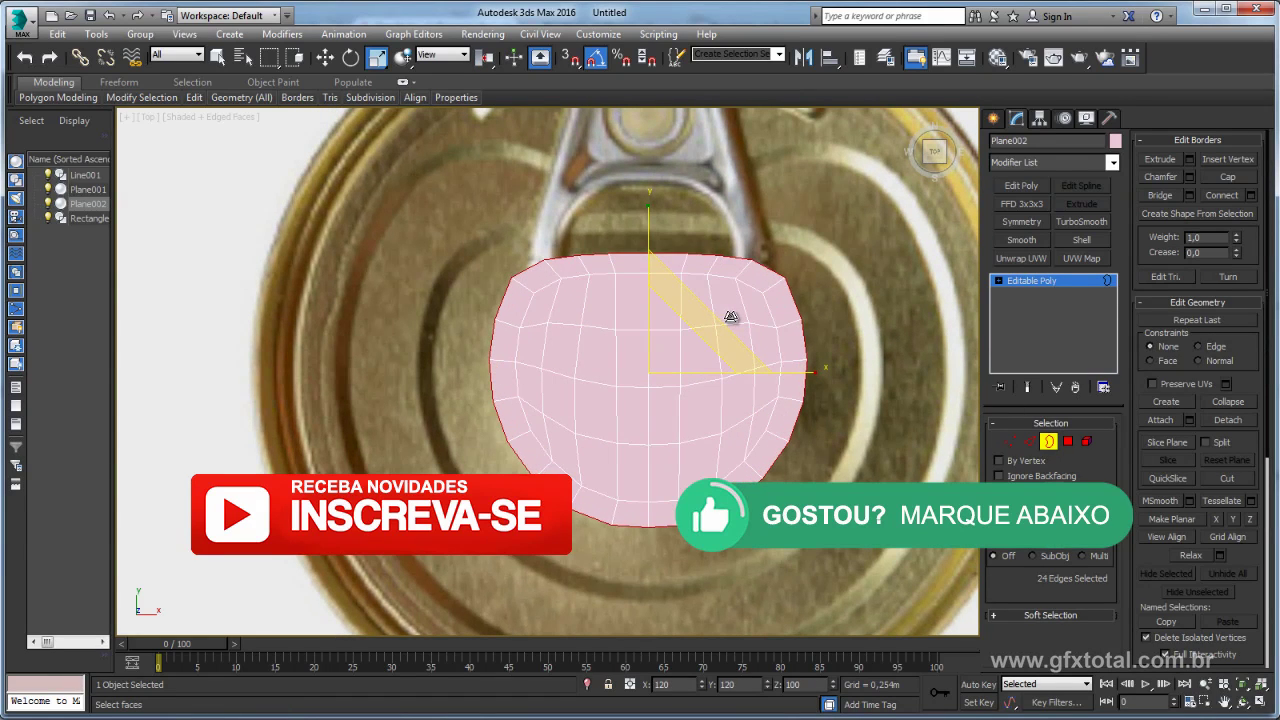